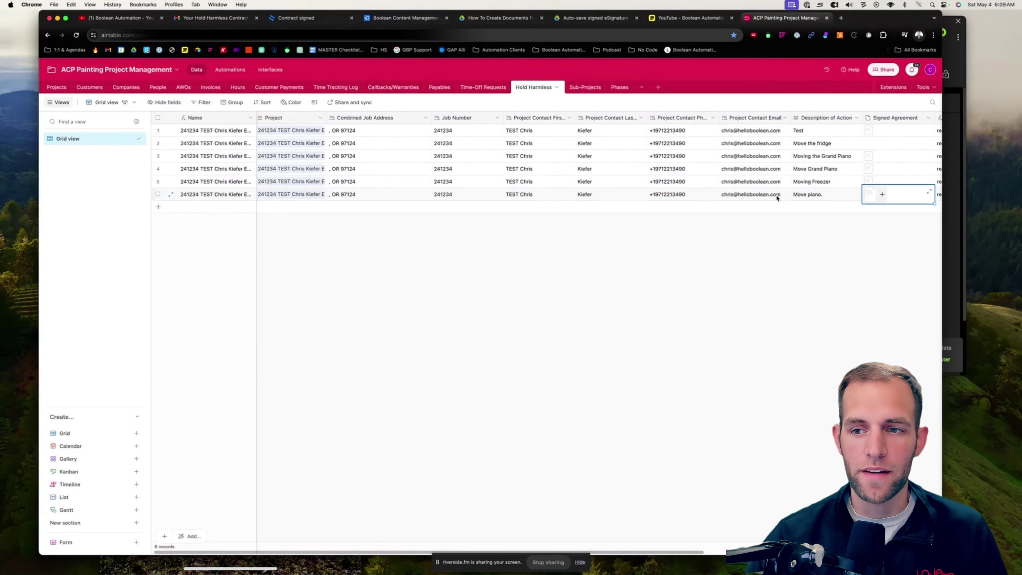
Step: Deselect the table cell and switch over to the ACP Painting Project Management base
click(841, 274)
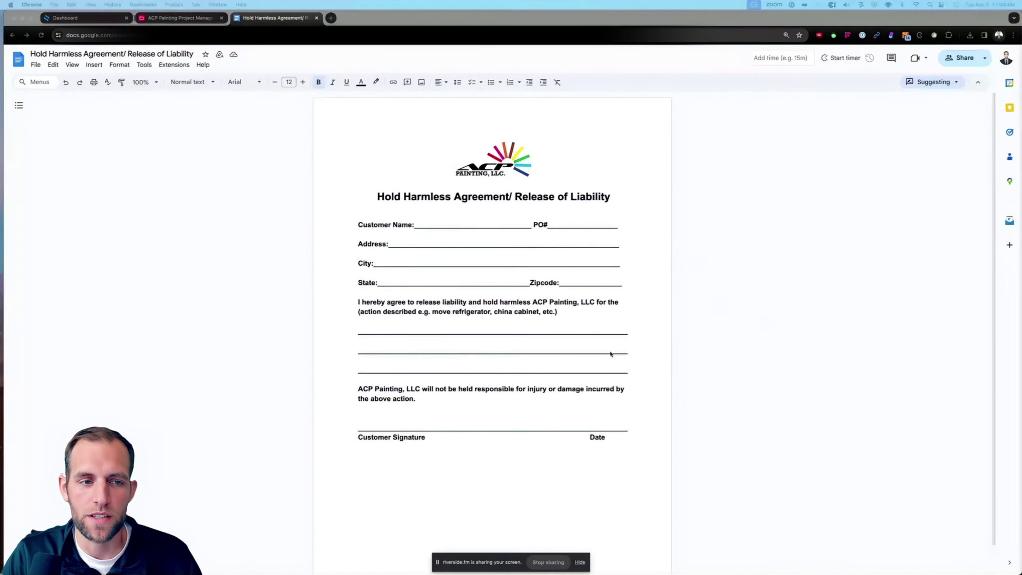
click(160, 21)
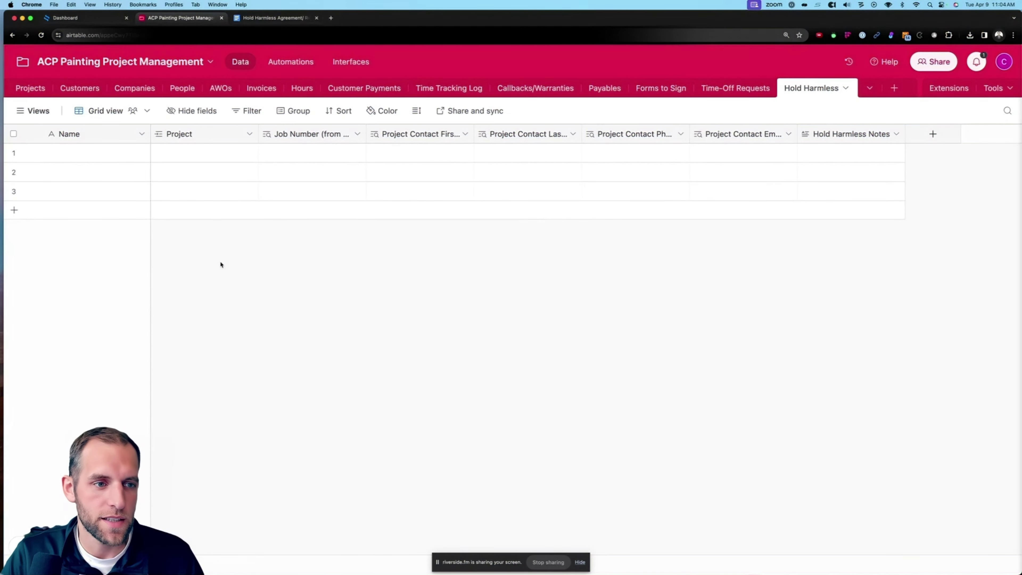
Step: Link project 241234 to the first Hold Harmless record, finding it by the contact's name
click(84, 134)
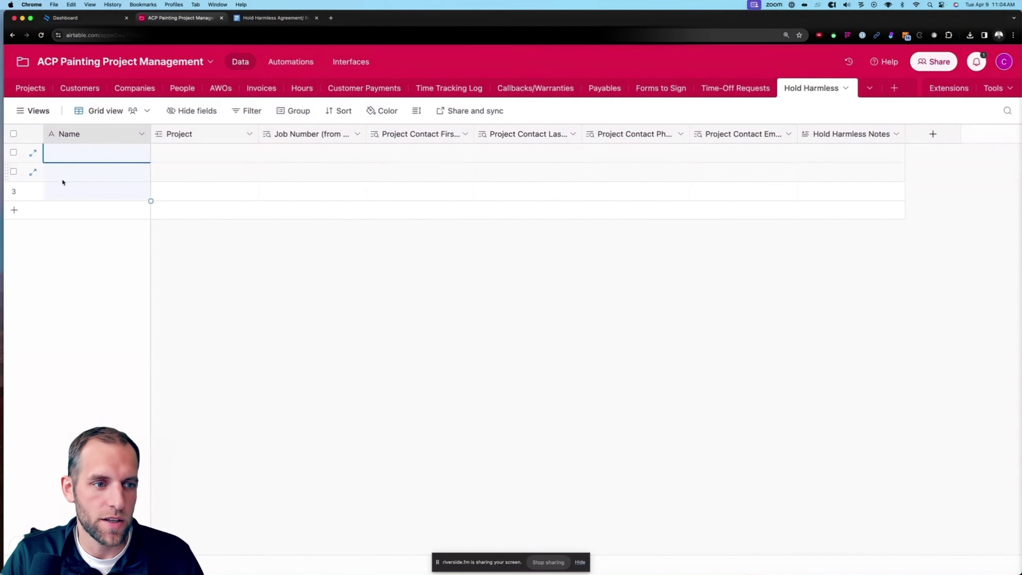
click(203, 137)
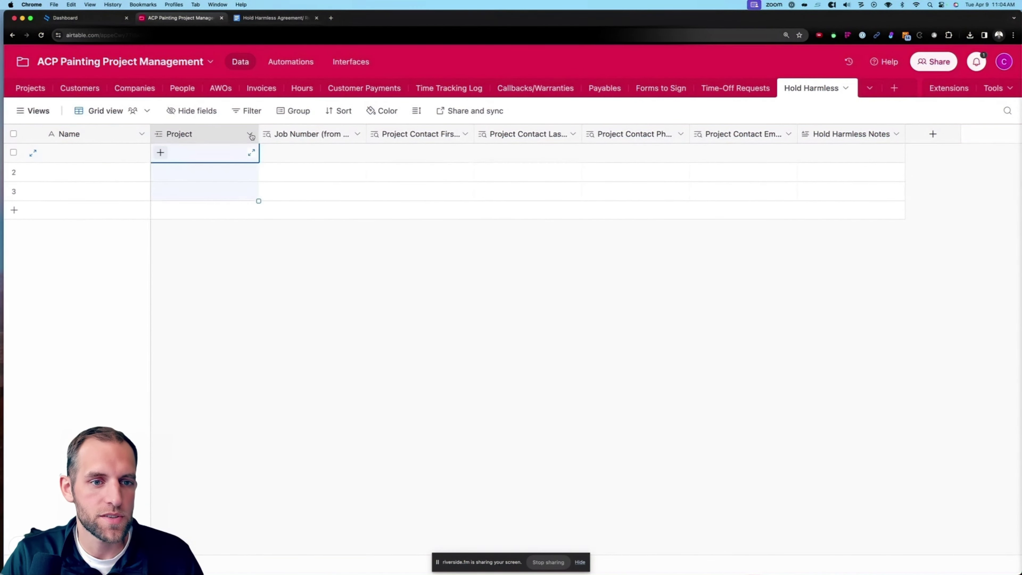
click(159, 153)
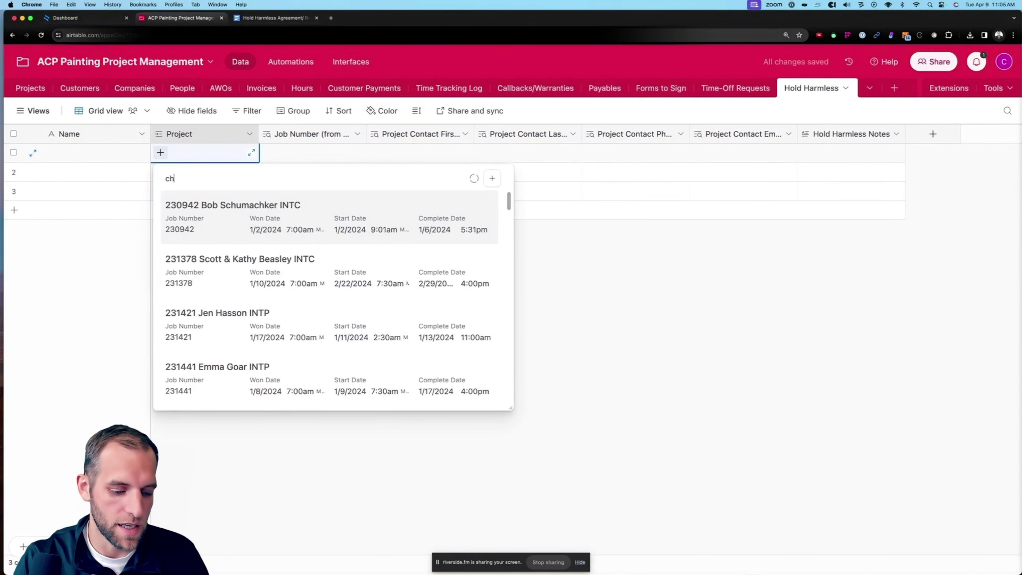
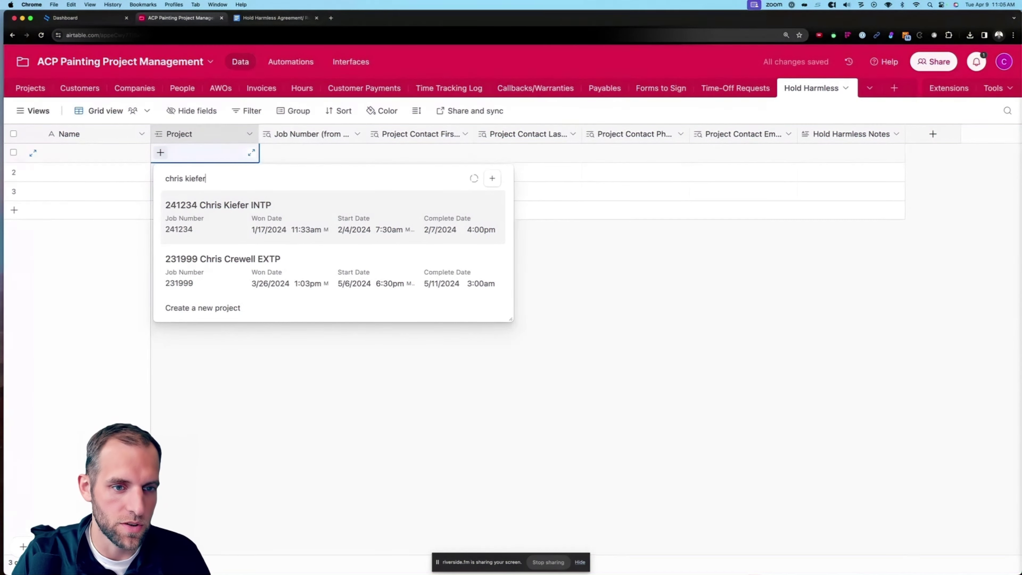
click(195, 206)
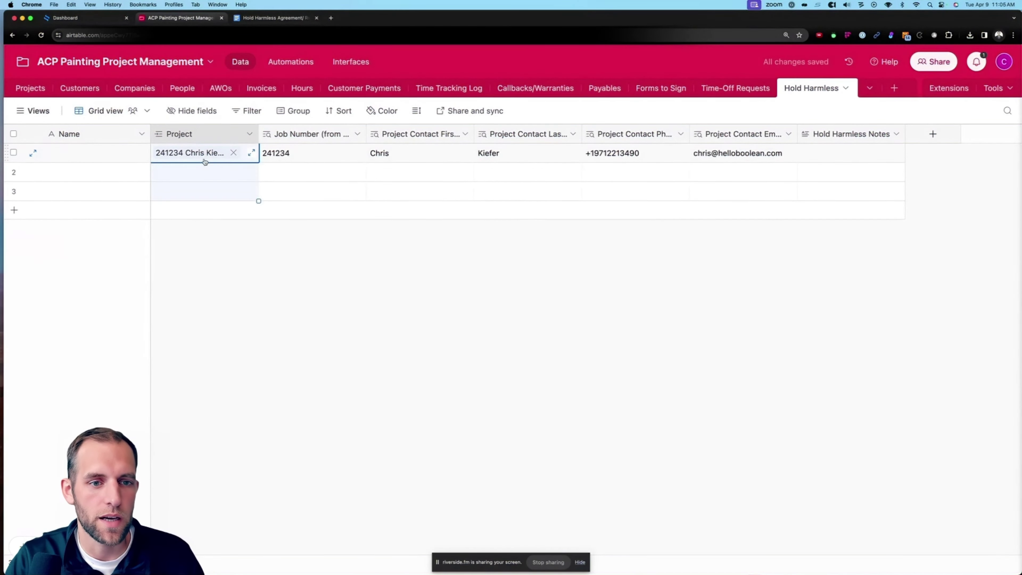
Step: Check row 1's auto-filled Job Number and bring up the Projects lookup-field chooser
click(293, 150)
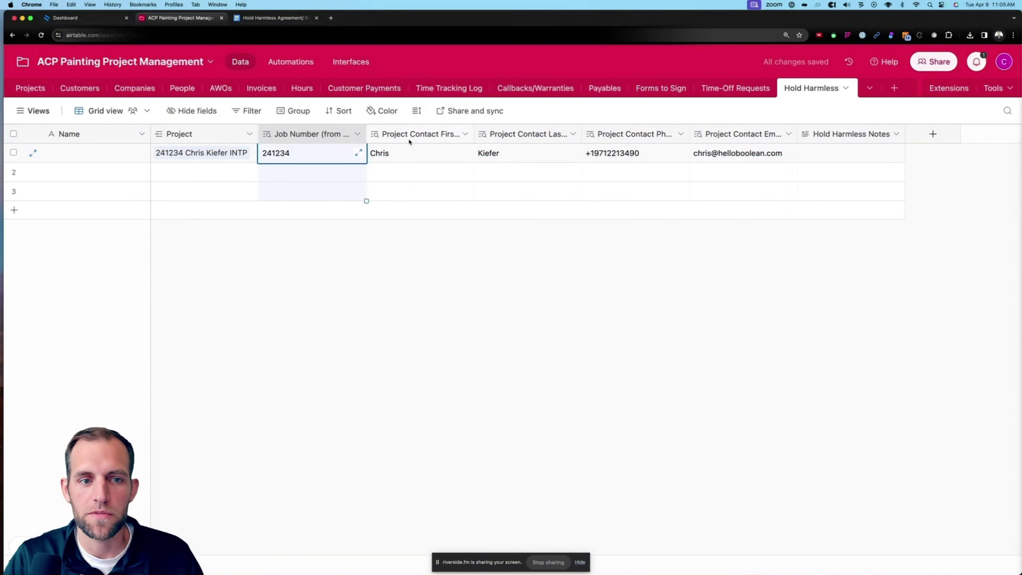
click(249, 133)
click(202, 181)
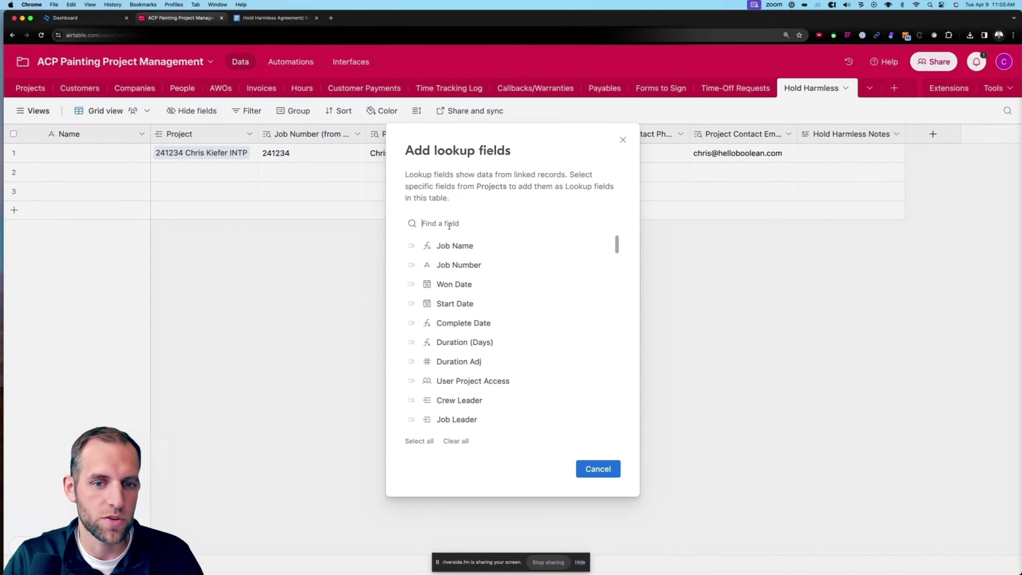
Step: Add a Combined Job Address lookup column from Projects, then view the agreement document
click(623, 140)
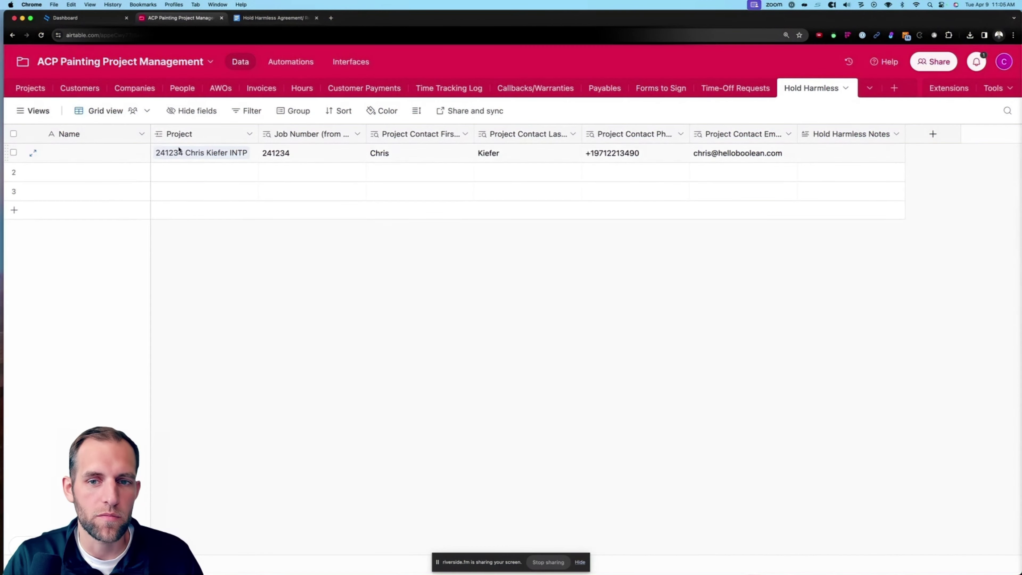
click(250, 134)
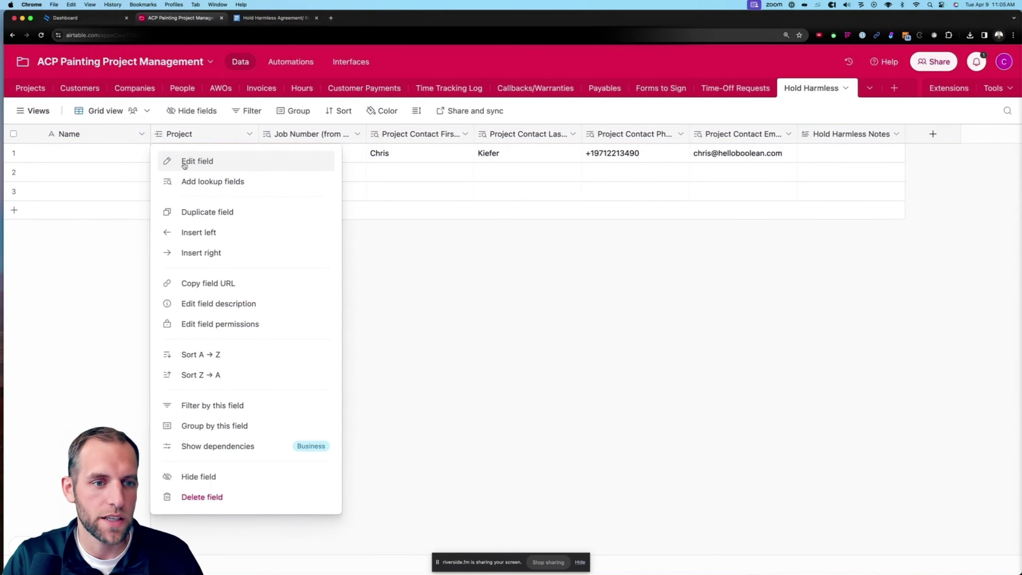
click(203, 182)
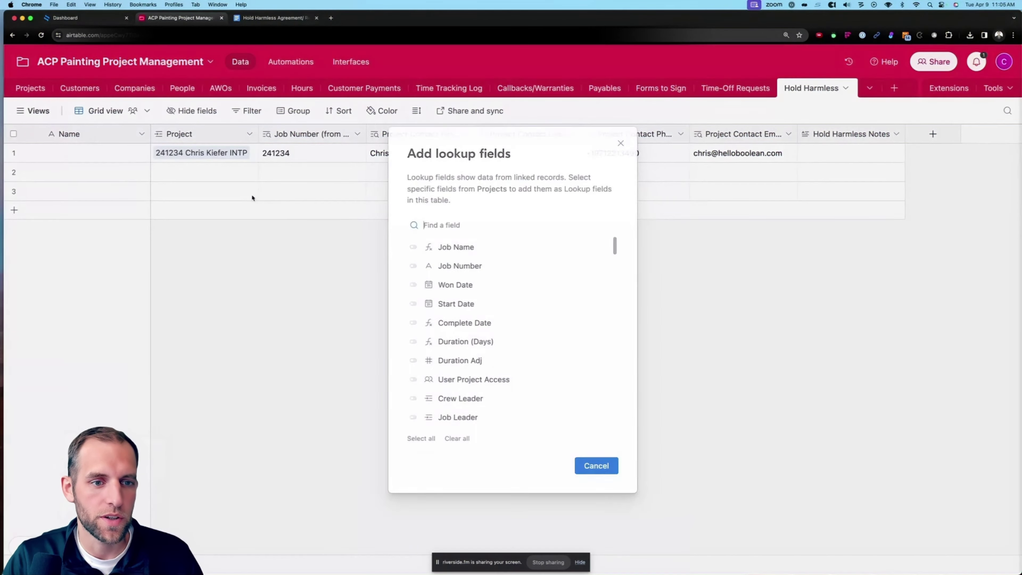
click(440, 222)
text(addre)
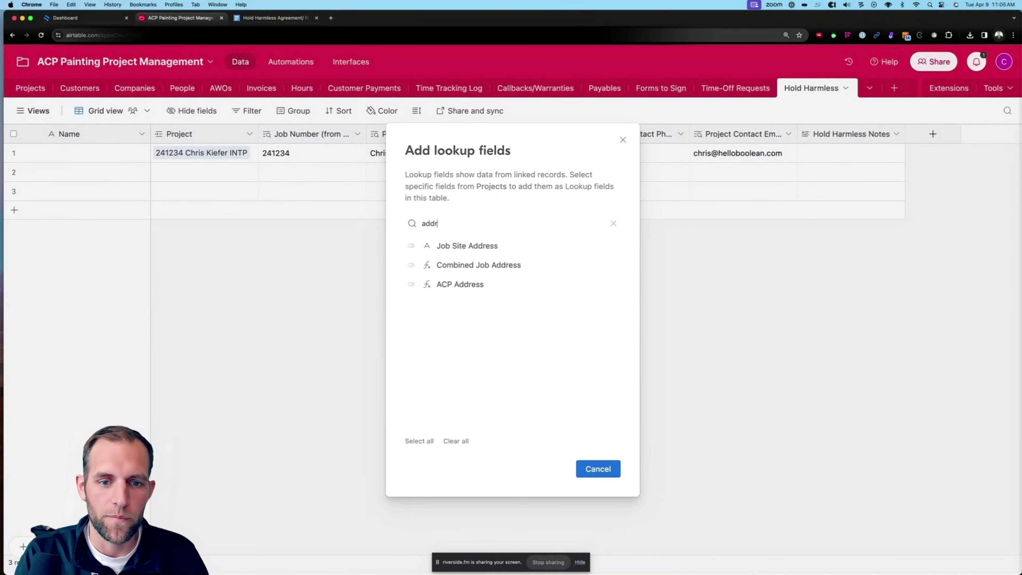
click(412, 265)
click(588, 469)
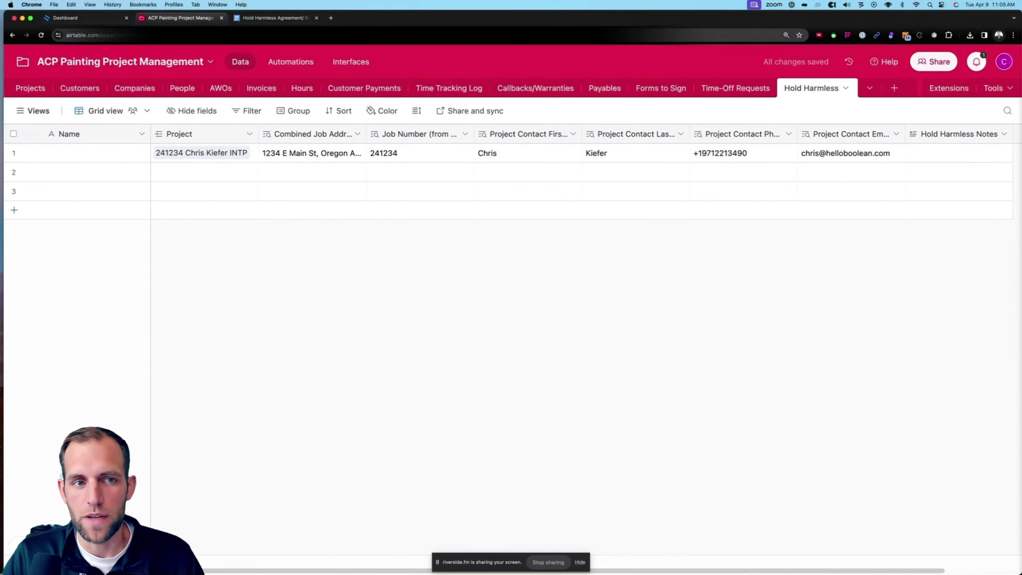
click(244, 19)
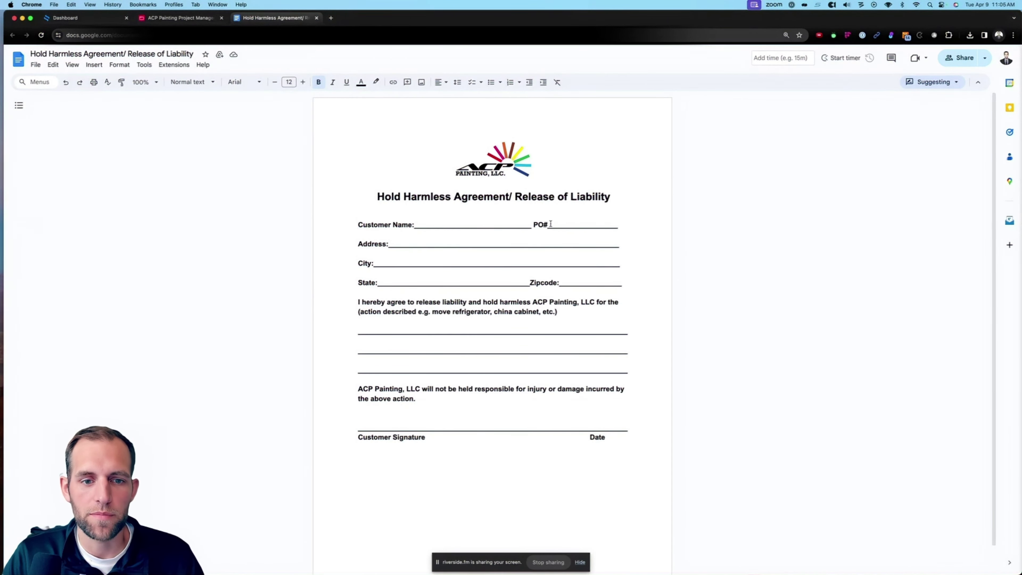
Step: Cross-check row 1's Project and Job Number fields against the agreement, then begin a new field
click(171, 20)
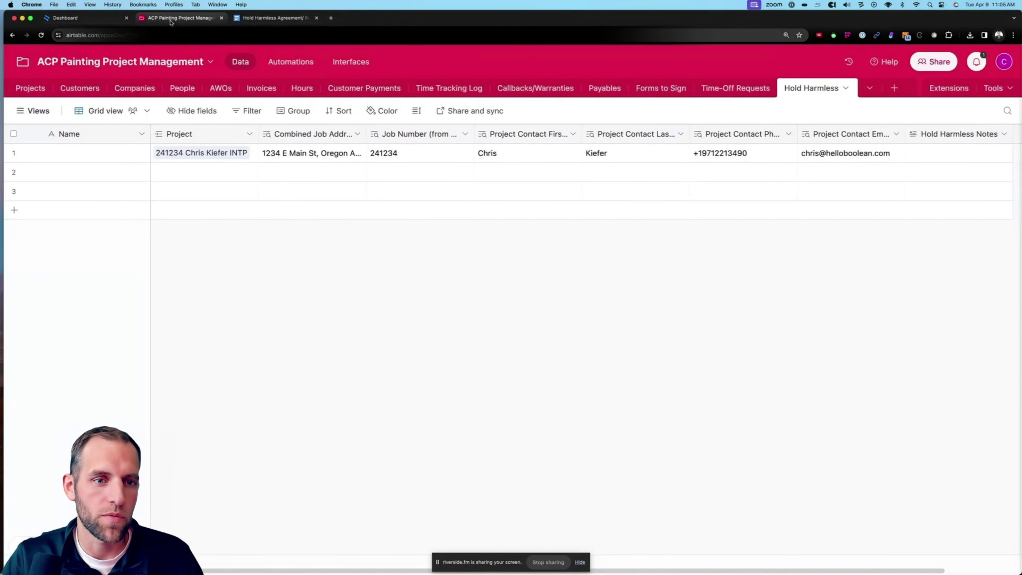
click(250, 135)
click(419, 180)
click(394, 154)
click(278, 18)
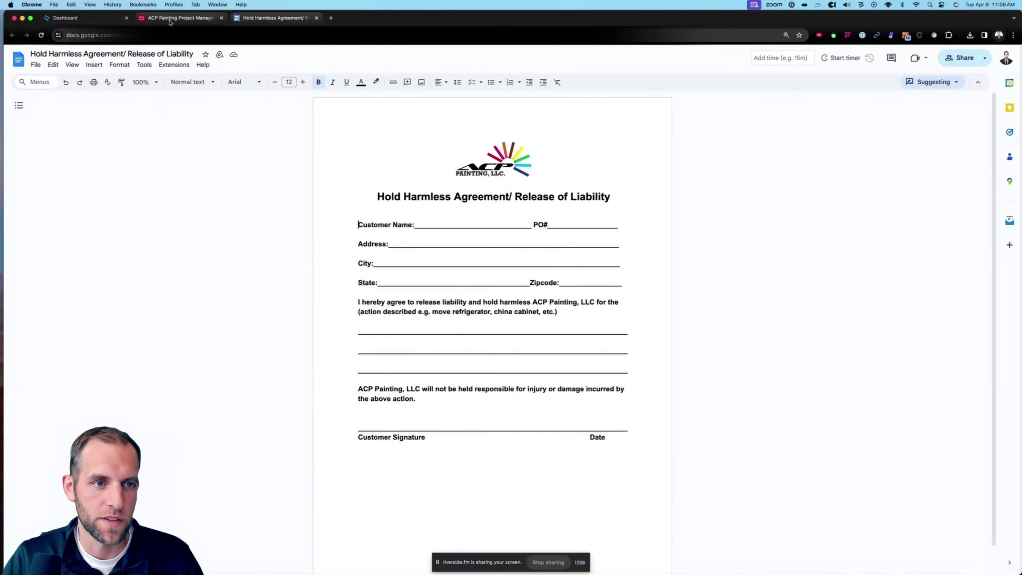
click(179, 18)
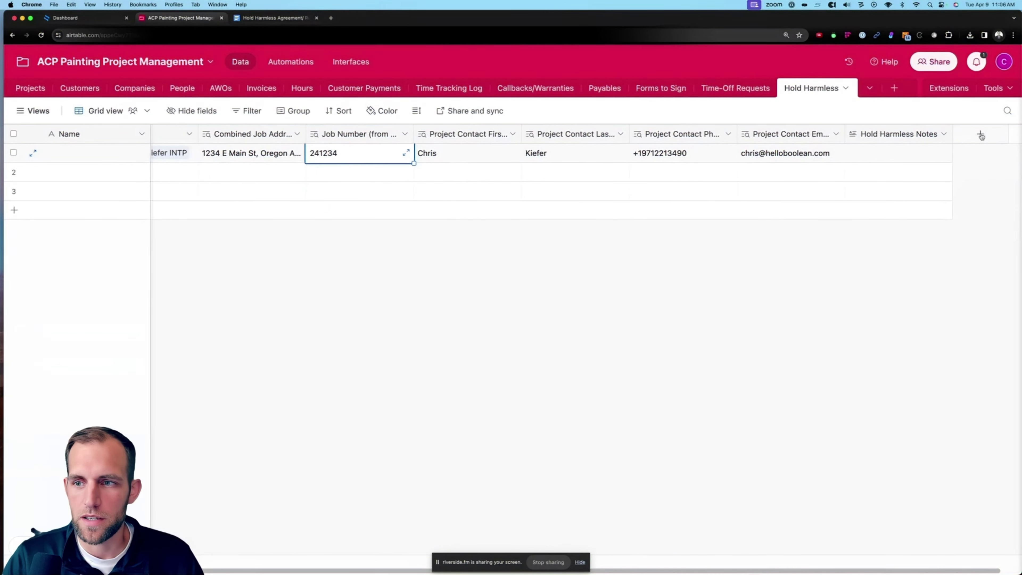
click(981, 134)
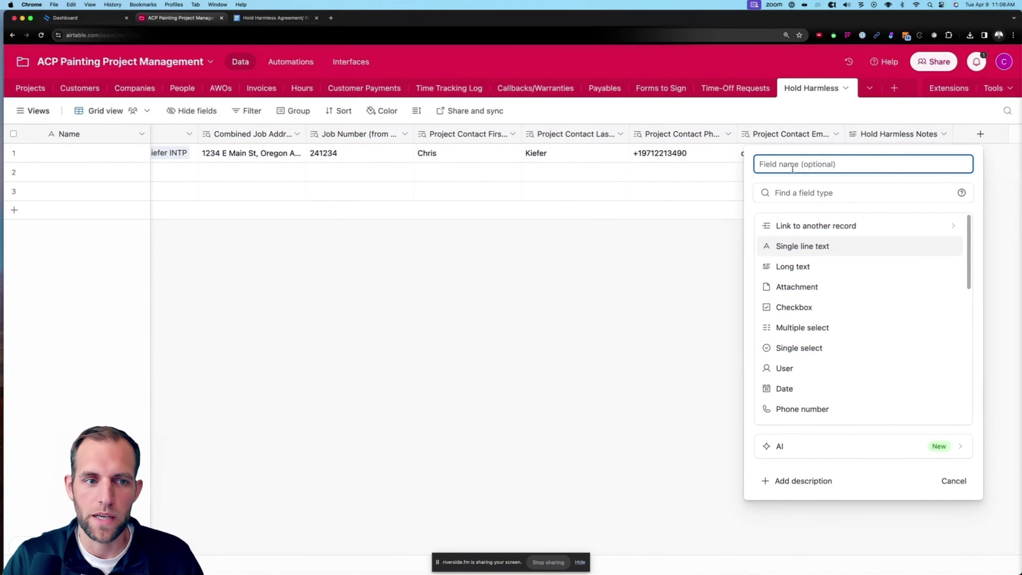
Step: Create a 'Signed Agreement' field of type Attachment and select its first cell
text(Signed)
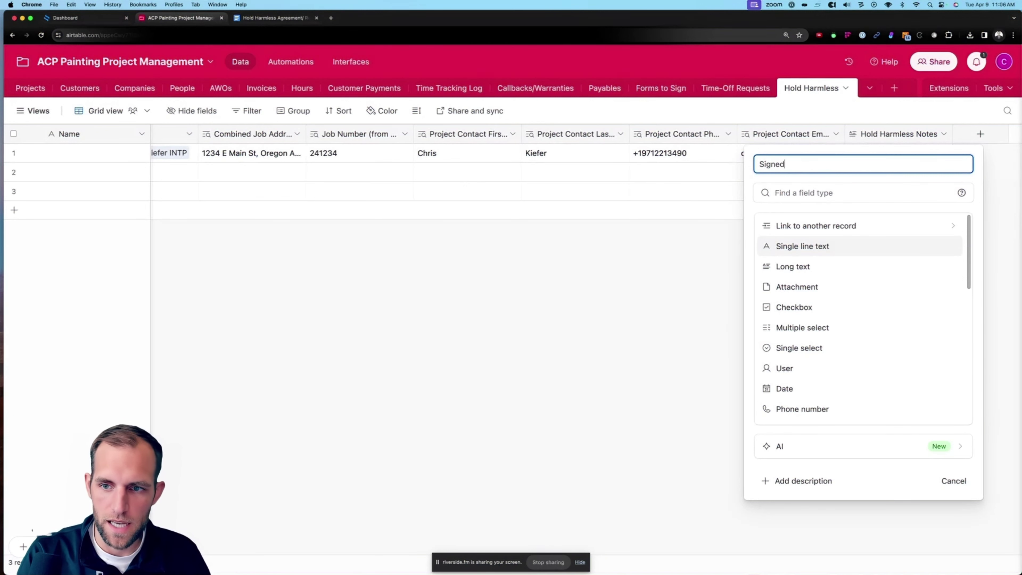
text( Agreement)
key(Tab)
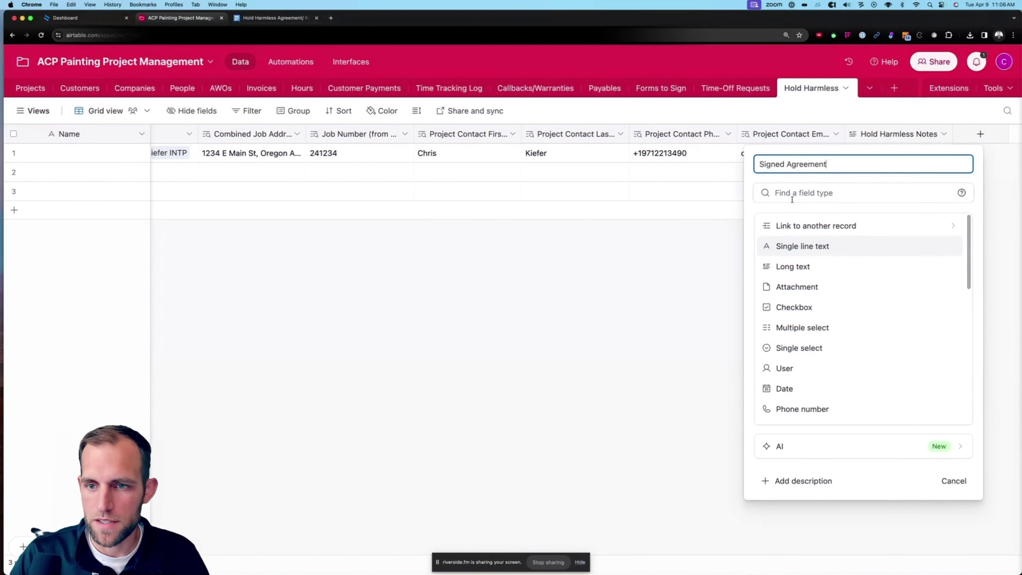
text(att)
key(Return)
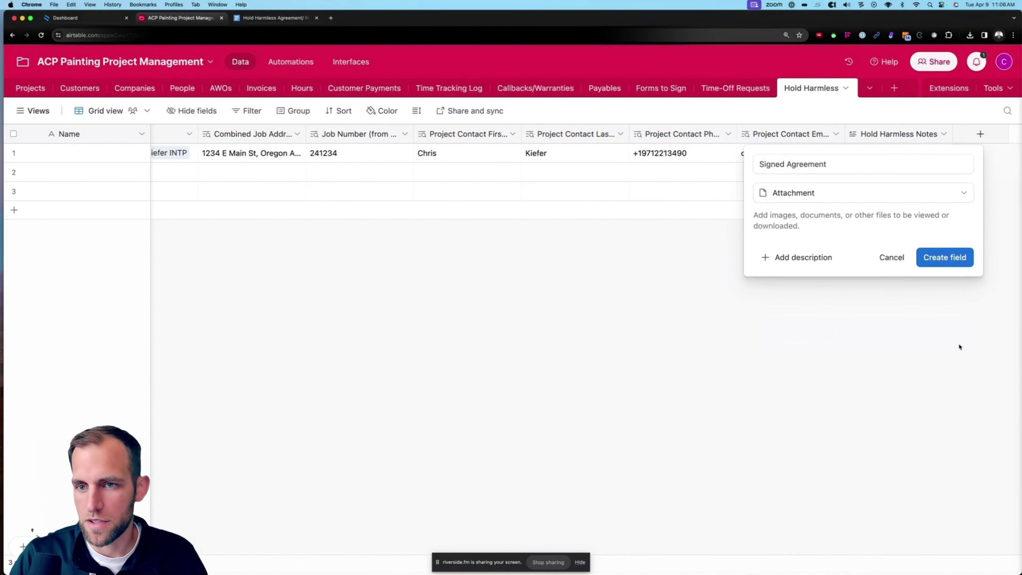
click(946, 257)
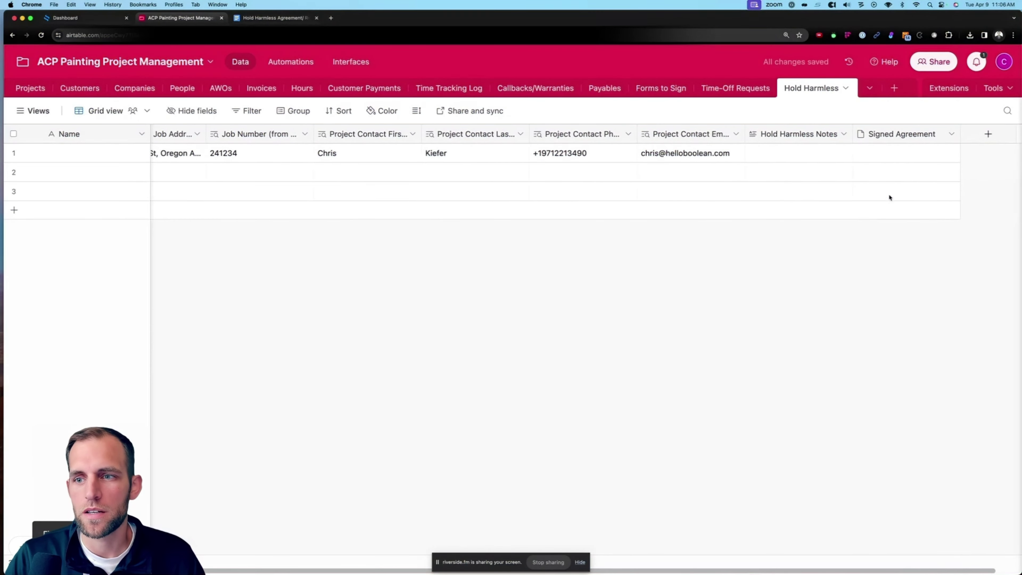
click(907, 154)
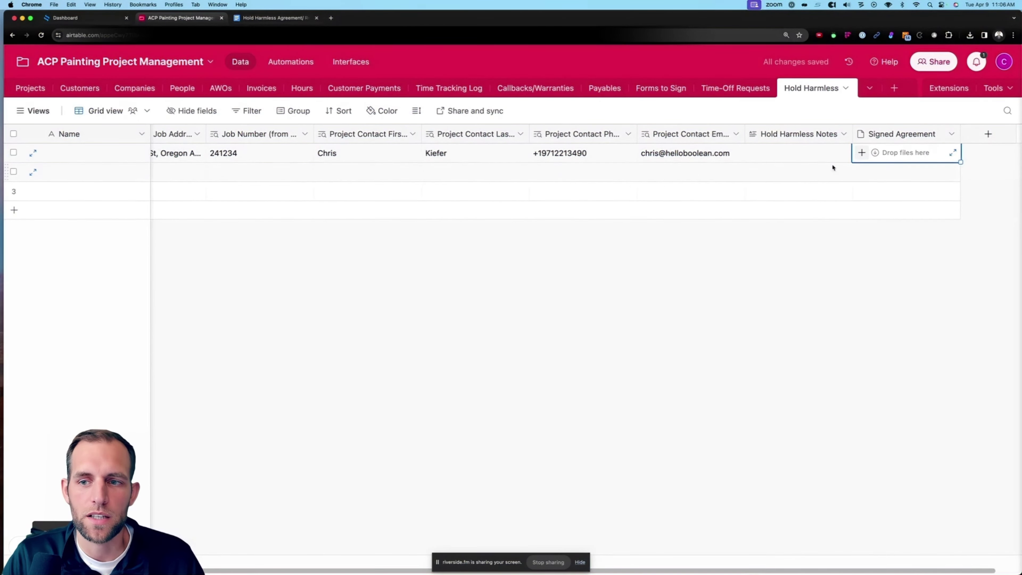
drag(379, 569, 233, 569)
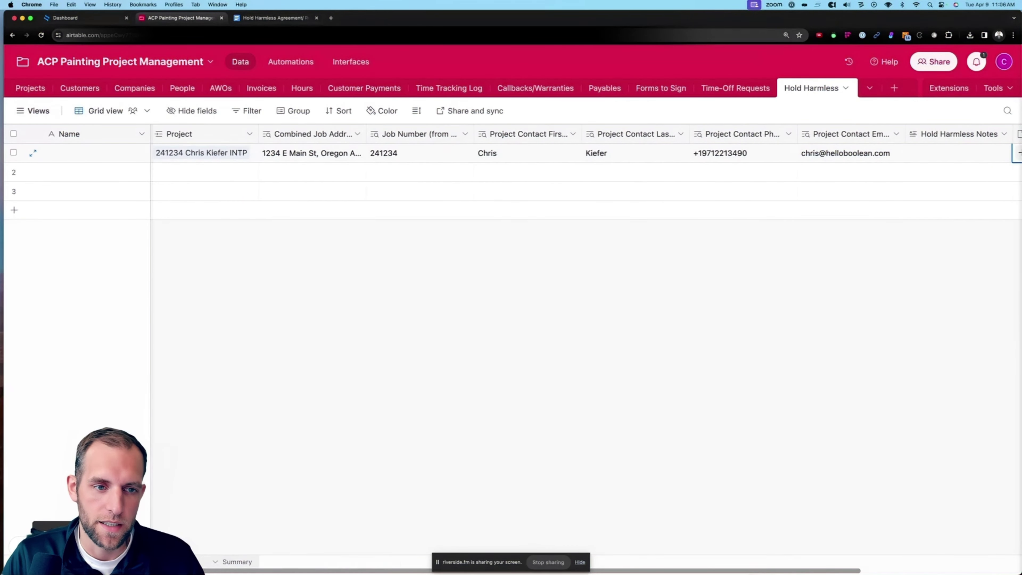
Step: Start a new contract in eSignatures.io from the Sample Service Agreement template
click(80, 20)
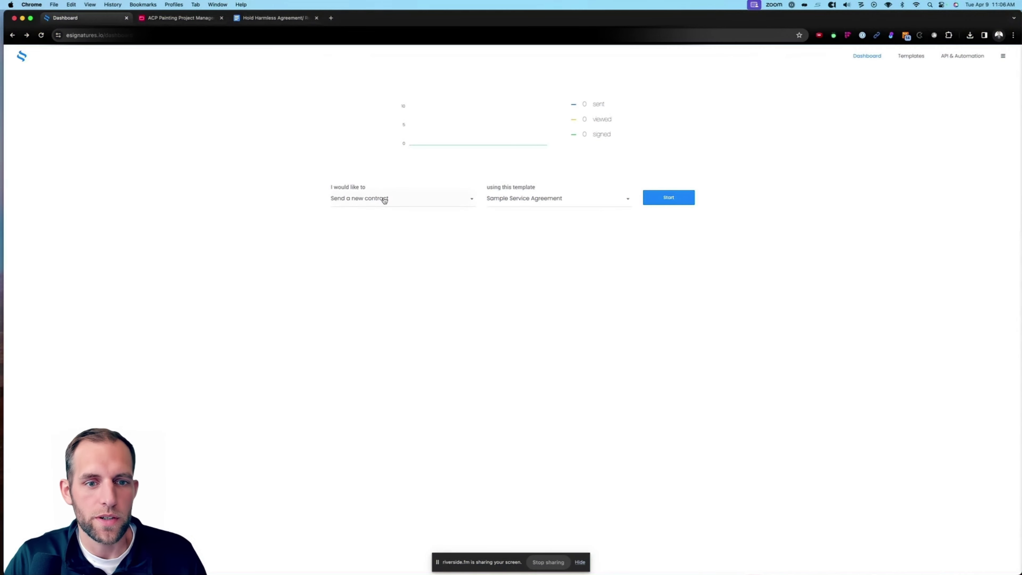
click(364, 200)
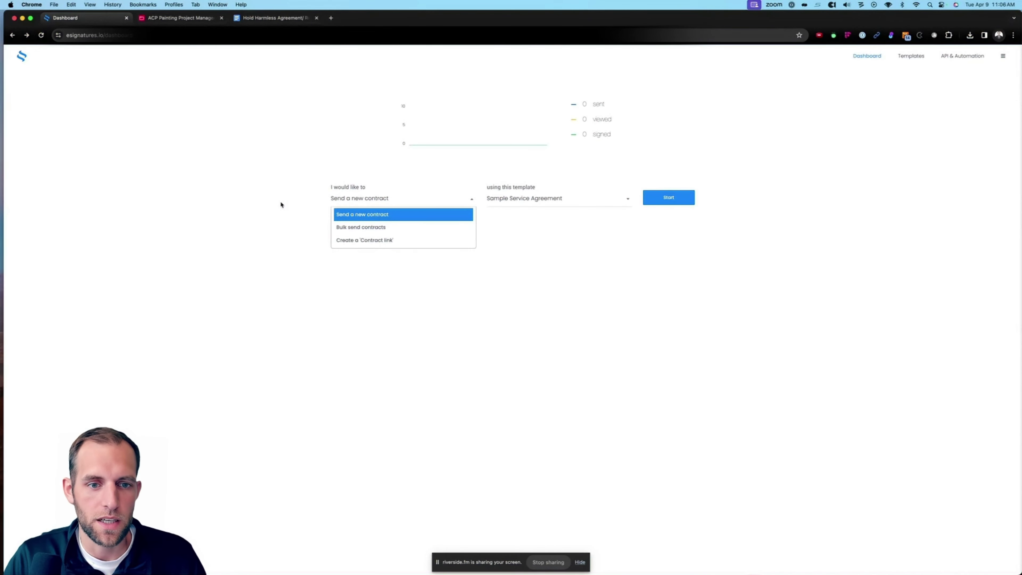
click(560, 200)
click(503, 199)
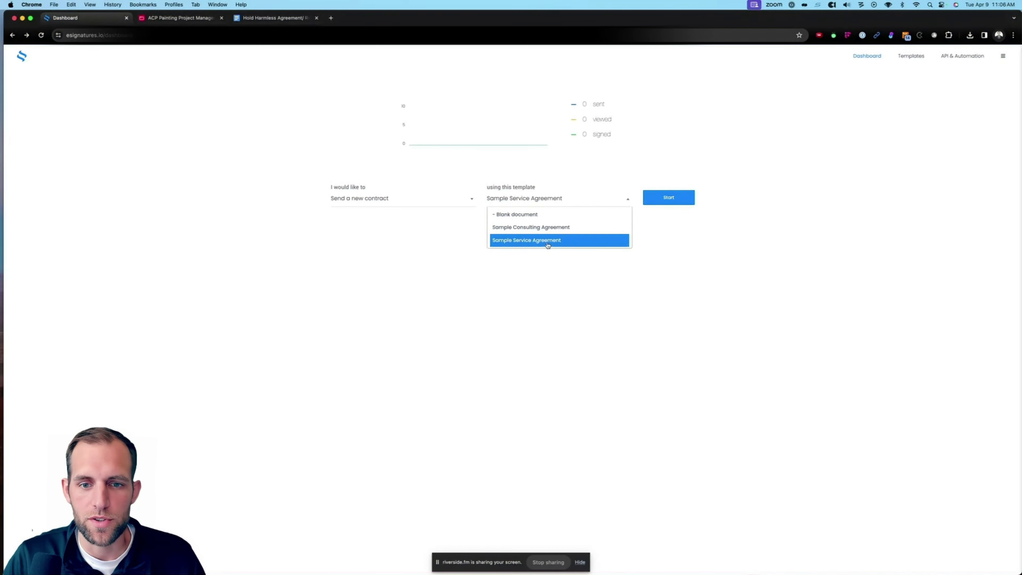
click(667, 201)
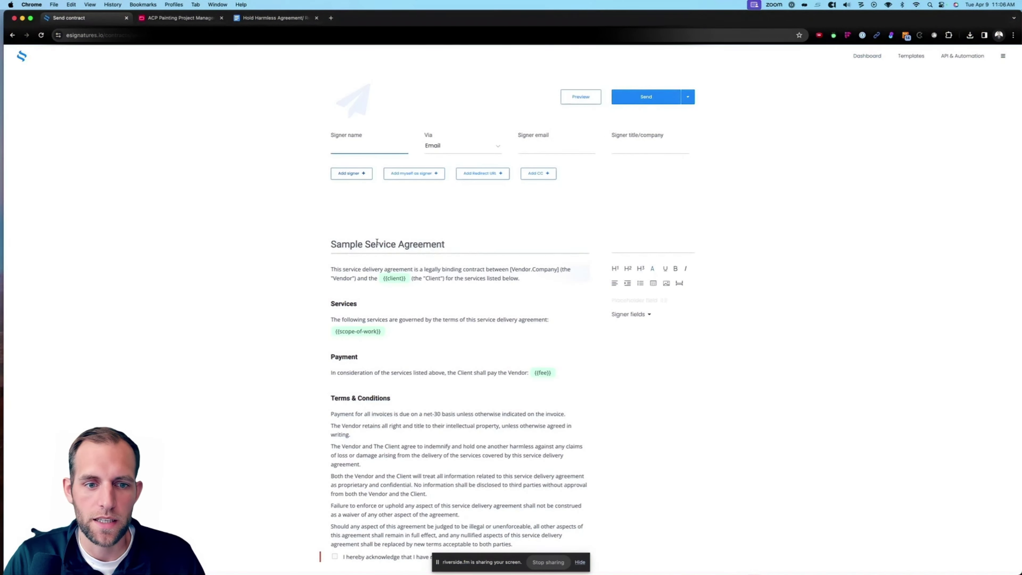
Step: Retitle the contract 'ACP - Hold Harmless Agreement'
double_click(368, 244)
key(super+a)
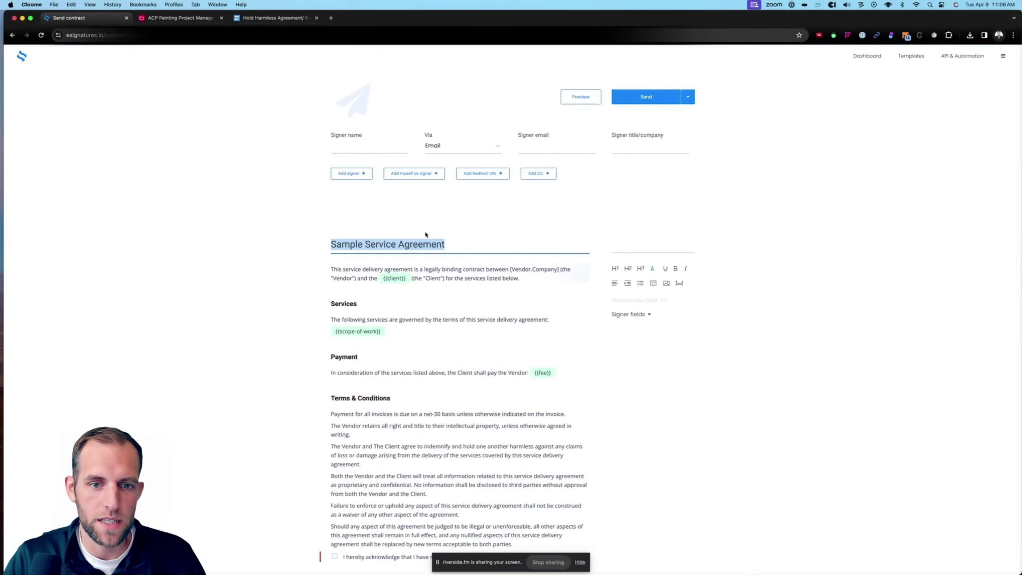
text(h)
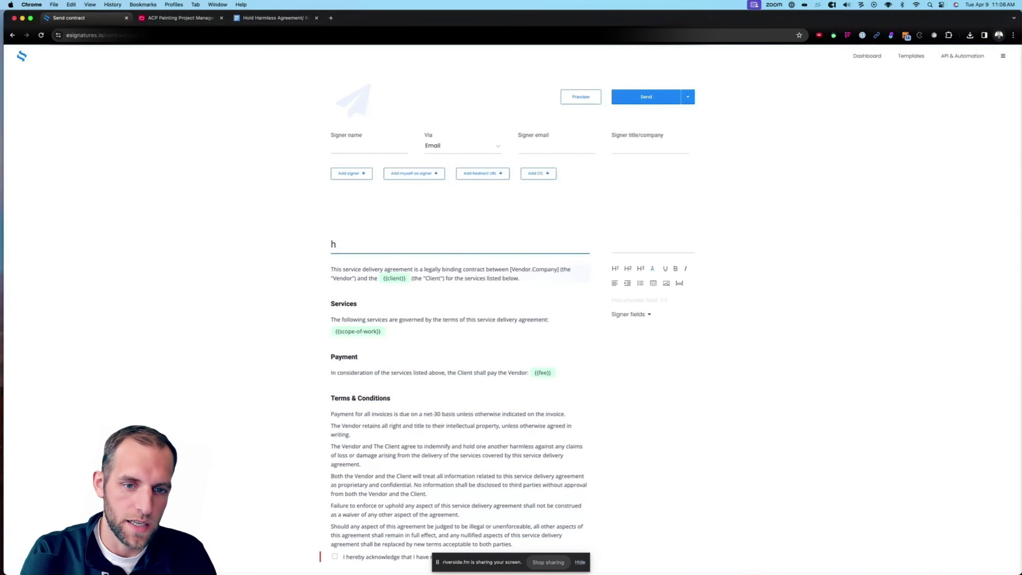
text(ACP - Hold )
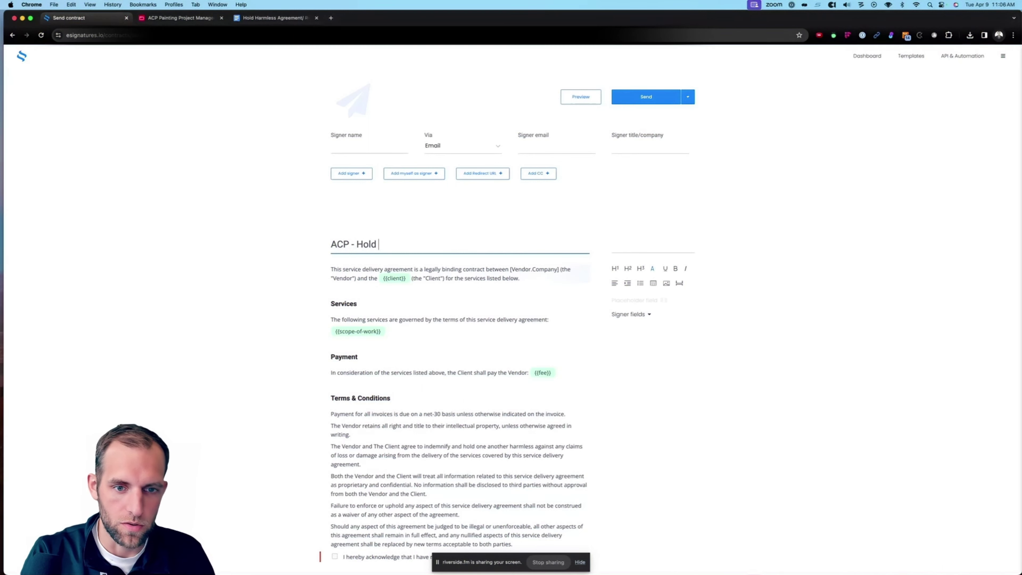
text(G)
key(BackSpace)
text(Harmless A)
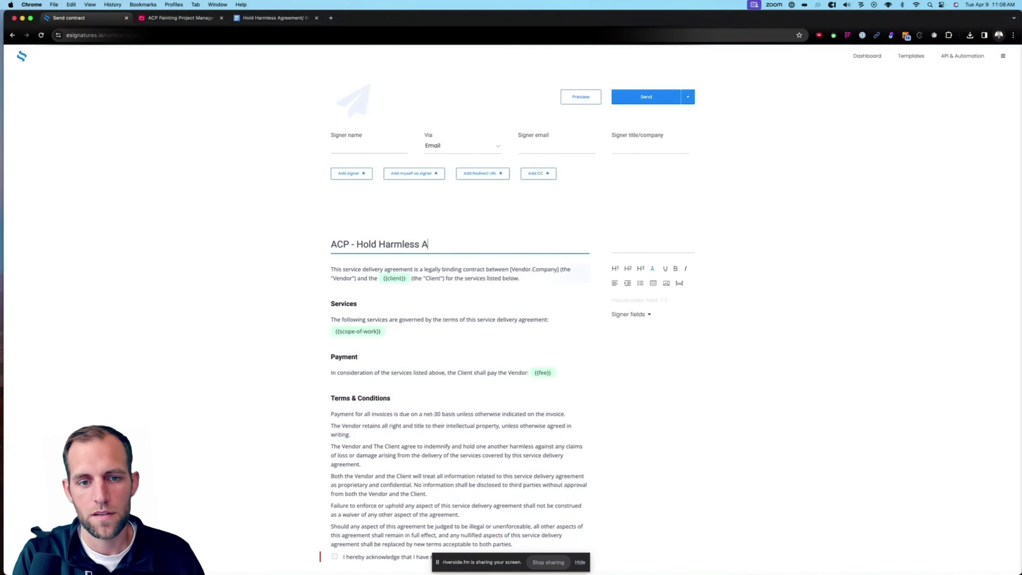
text(greement)
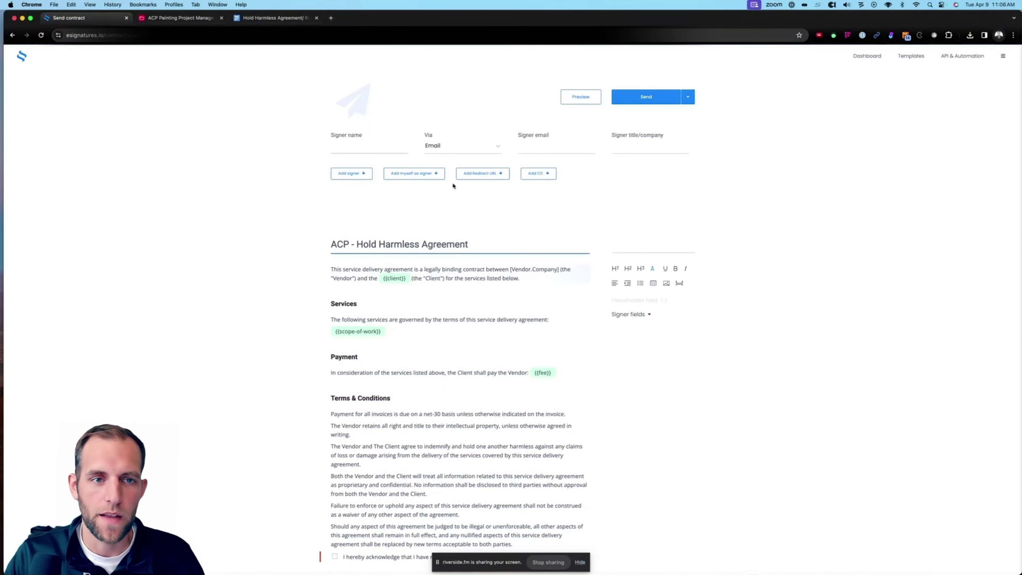
Step: Select and copy the entire Hold Harmless form text from the Google Doc
click(253, 19)
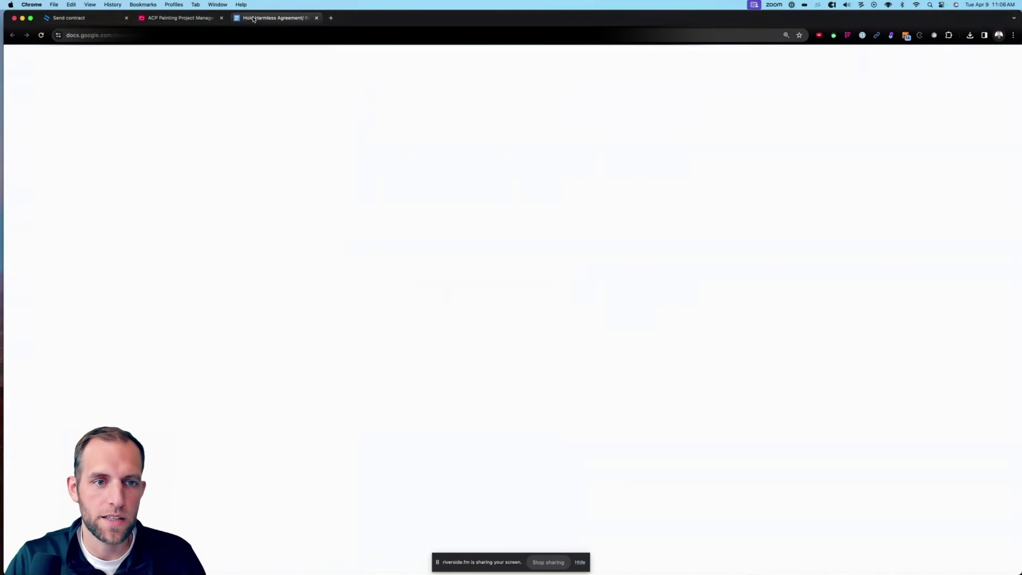
mouse_move(376, 196)
mouse_down()
mouse_move(622, 258)
mouse_move(631, 439)
mouse_up()
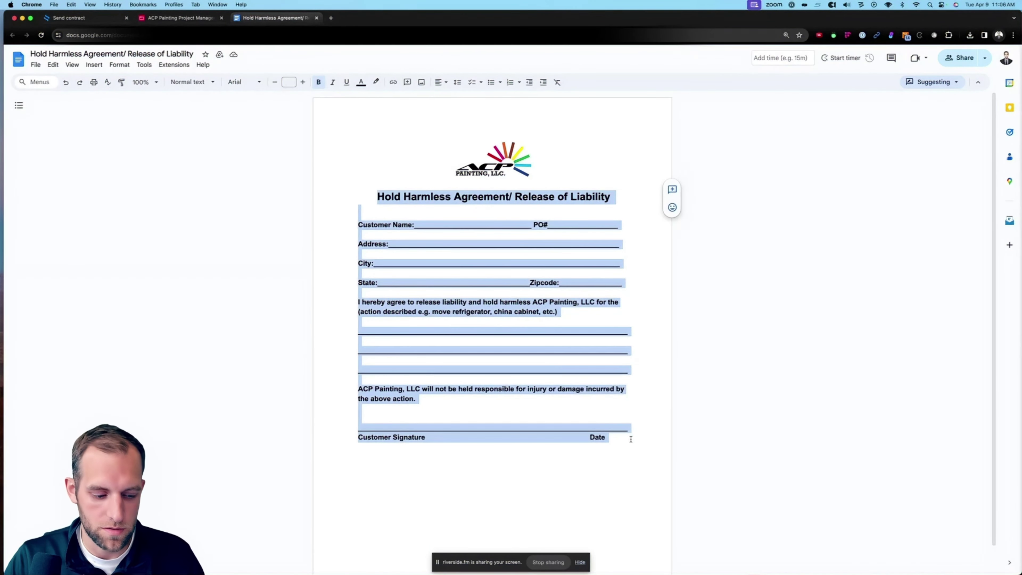
click(83, 18)
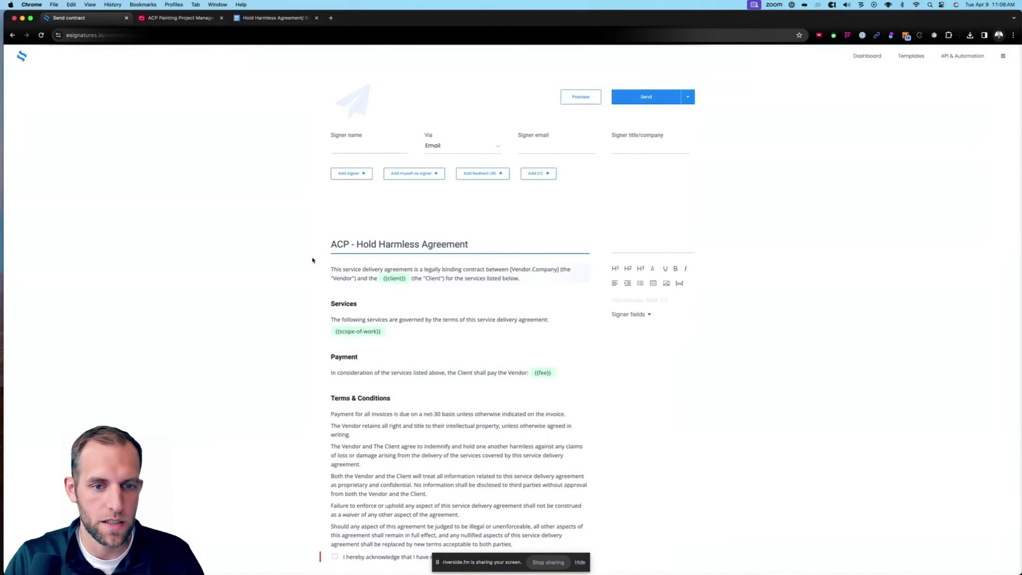
Step: Paste the copied Hold Harmless form at the very start of the contract body
click(332, 269)
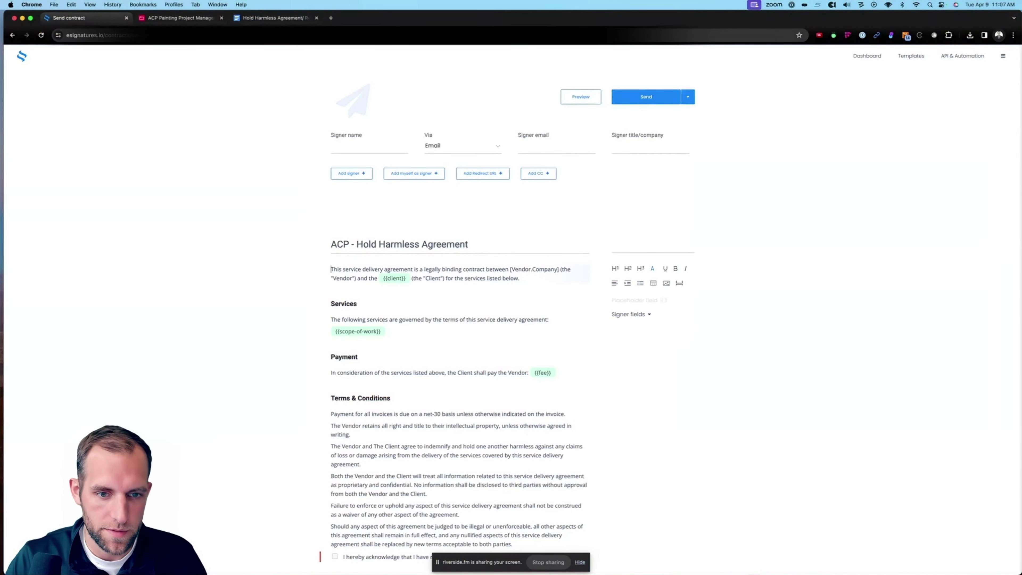
key(super+v)
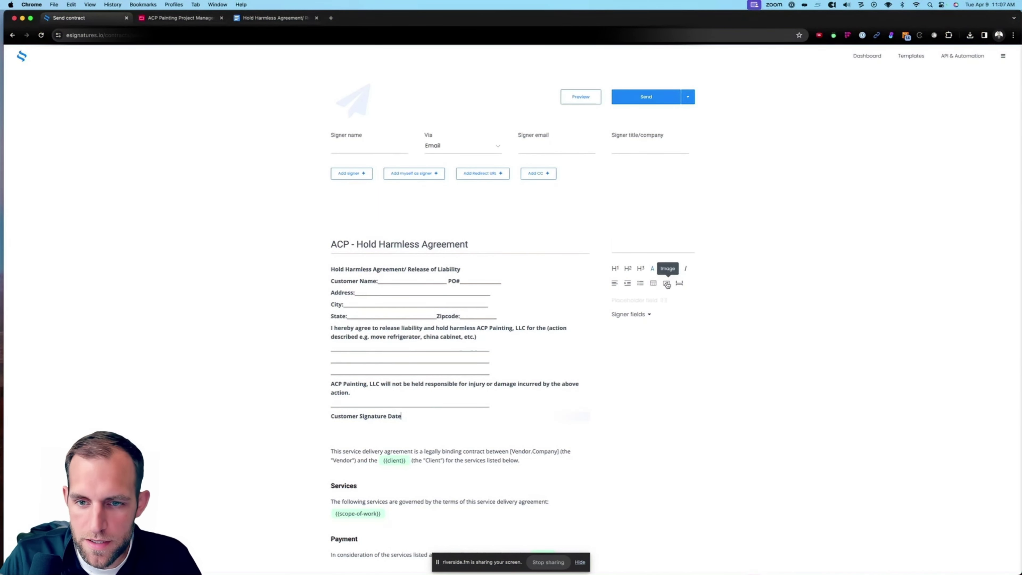
Step: Image-search 'acp painting az logo' and open the ACP logo in its own tab
click(331, 19)
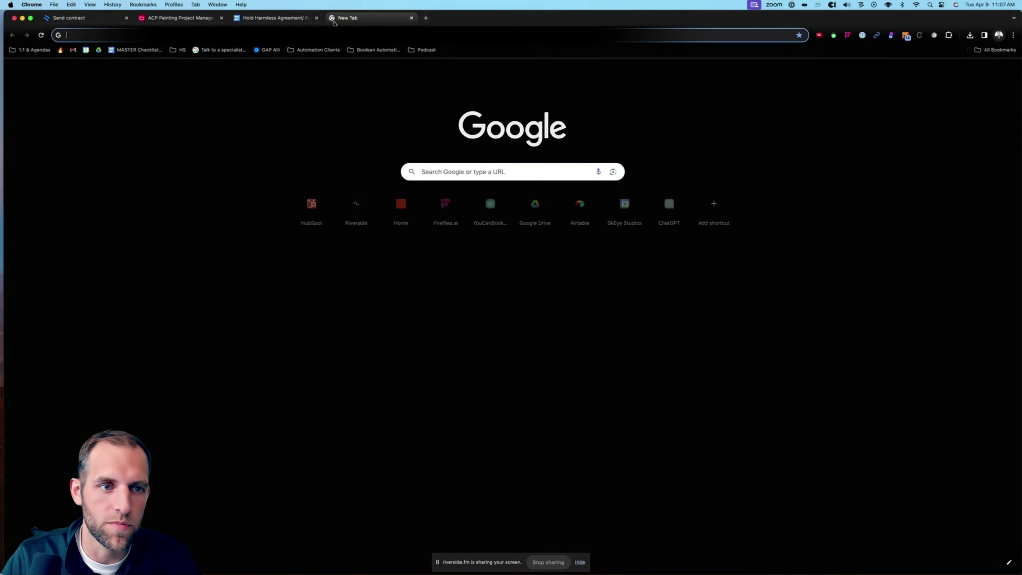
text(acp pain)
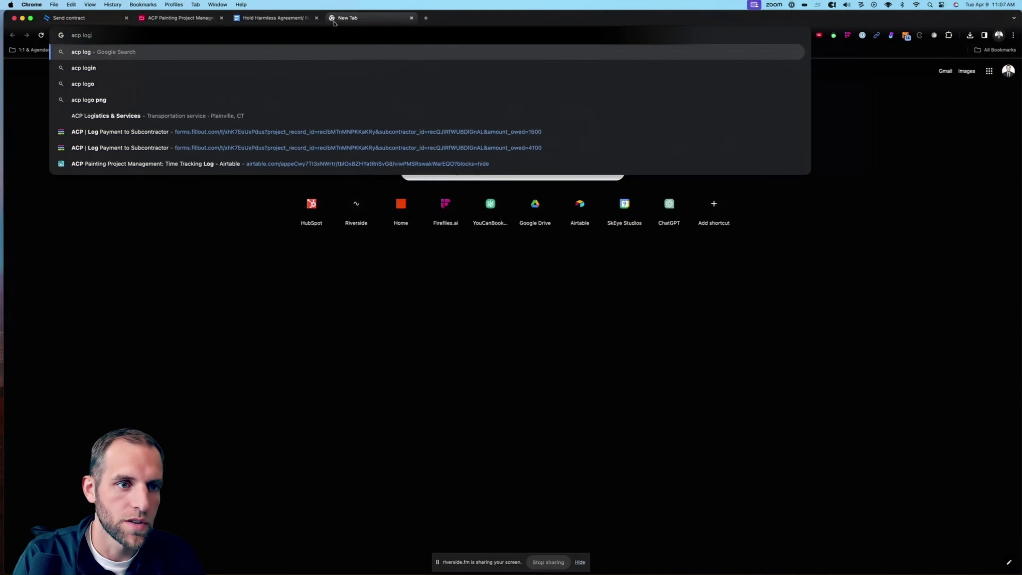
text(ting az logo)
key(Return)
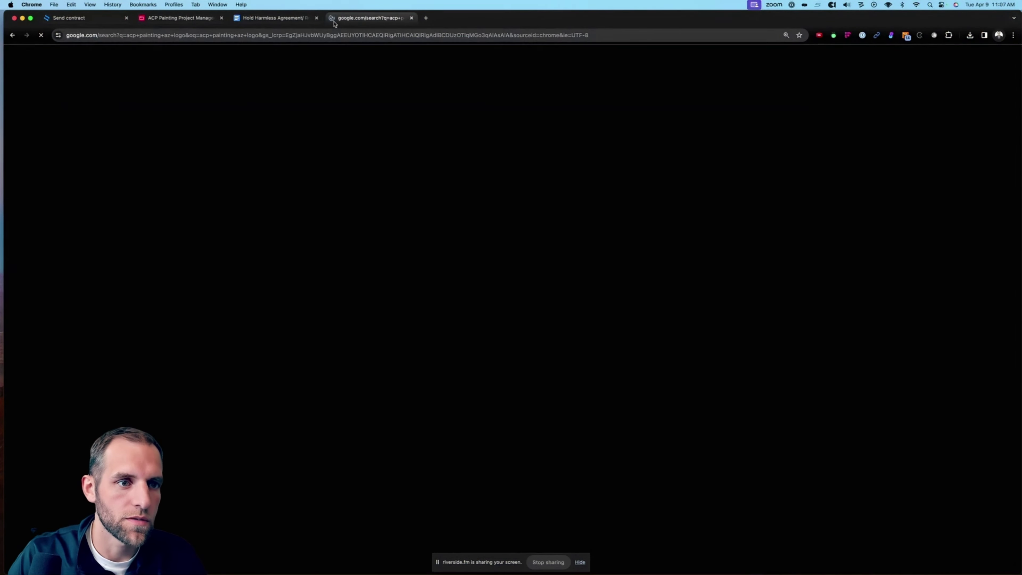
click(135, 94)
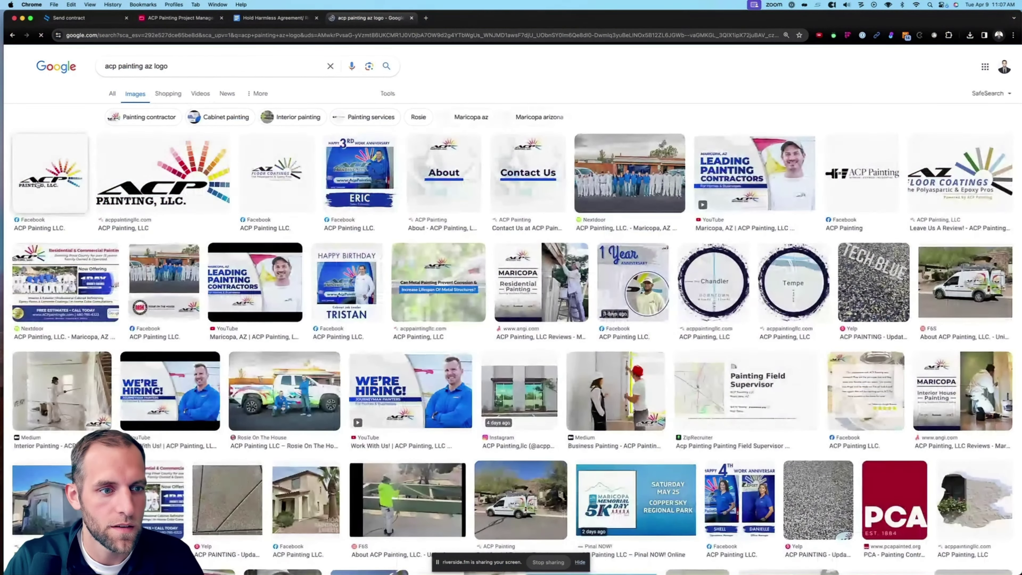
right_click(164, 171)
click(189, 235)
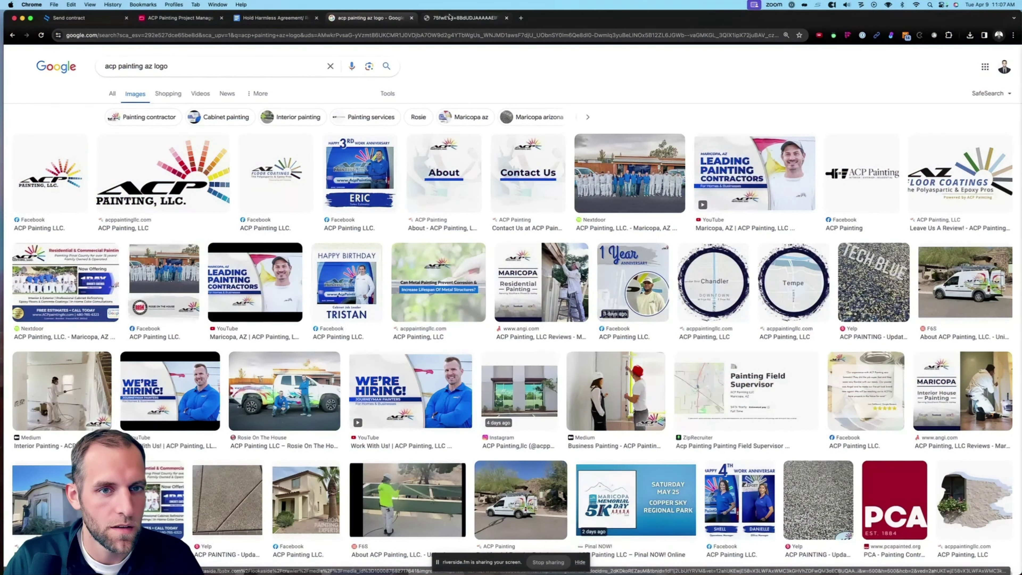
key(ctrl+Tab)
Step: Save the full-size logo image to the Desktop as 'ACP Logo'
right_click(498, 318)
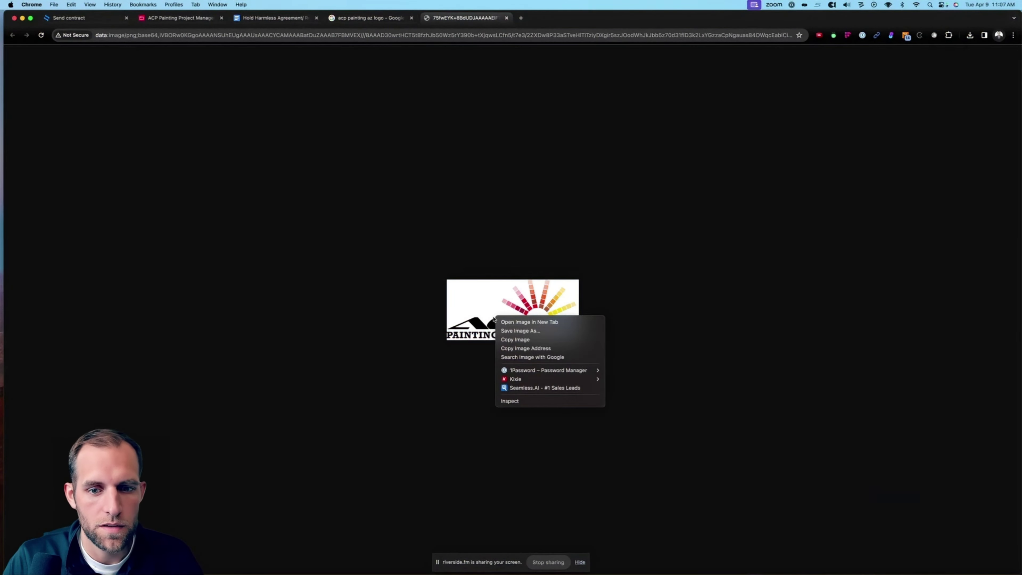
click(519, 331)
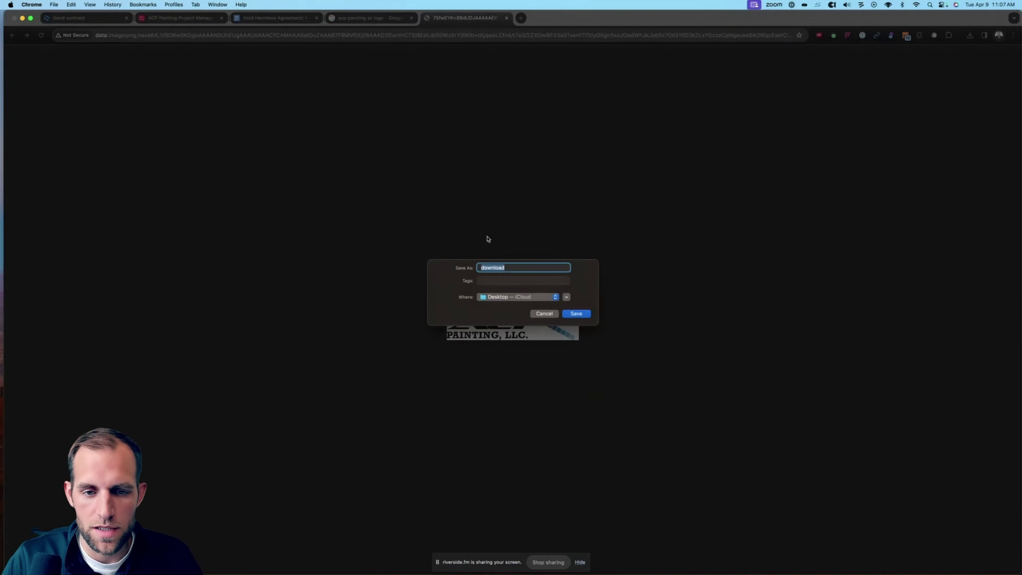
text(ACP )
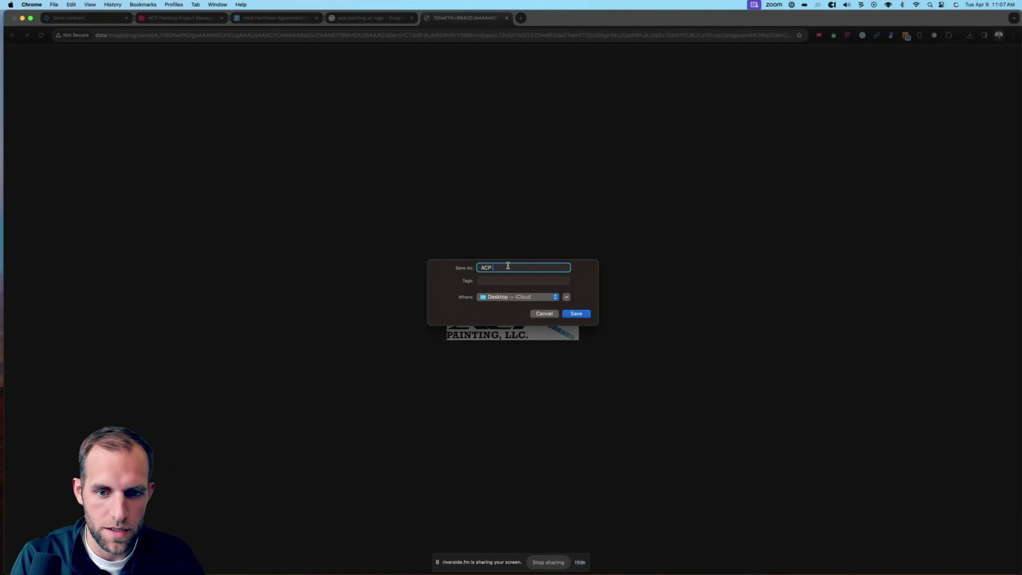
text(Logo)
click(575, 316)
click(255, 18)
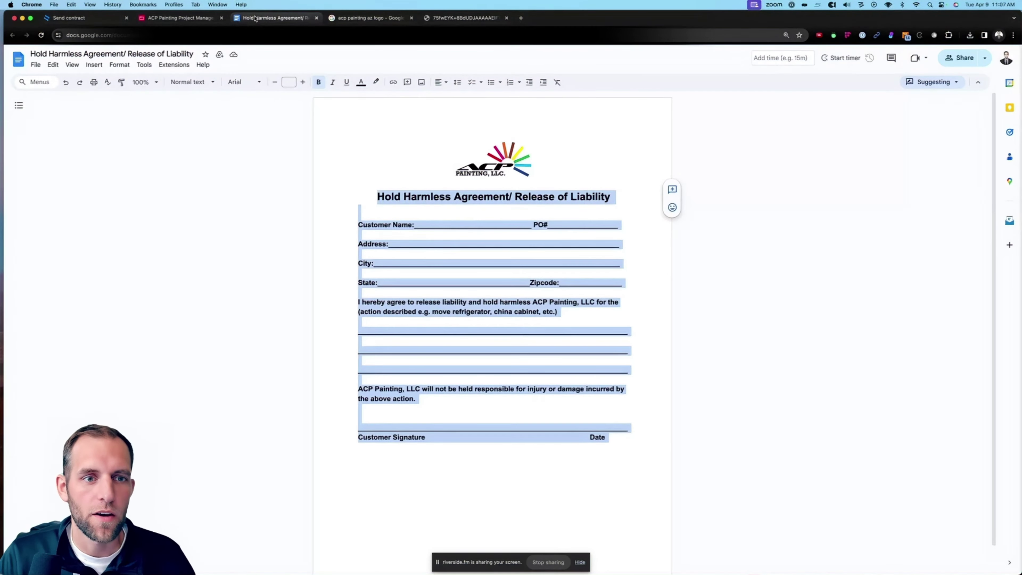
Step: Insert the ACP Logo image on a new line above the heading and centre it
click(69, 17)
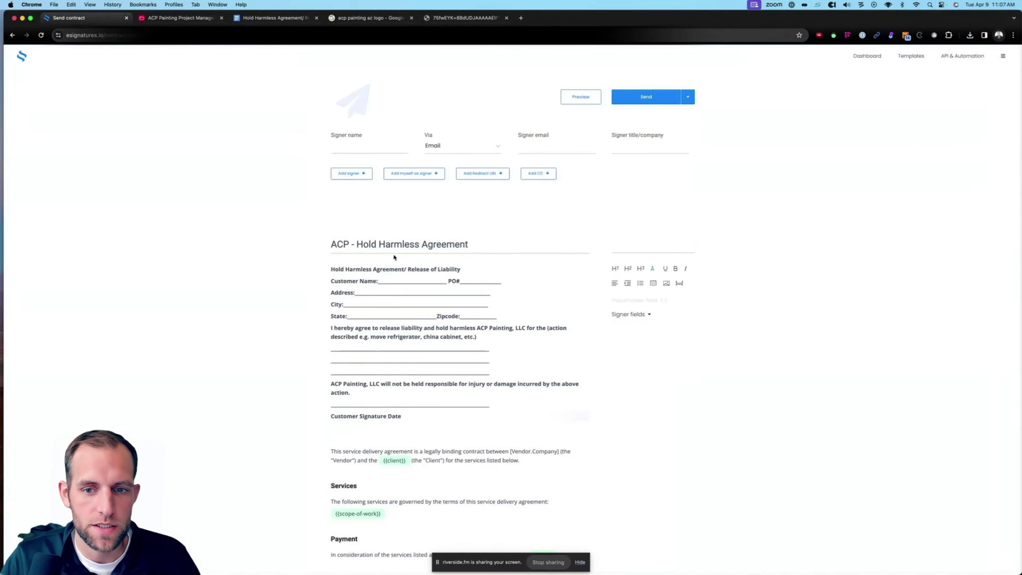
click(332, 269)
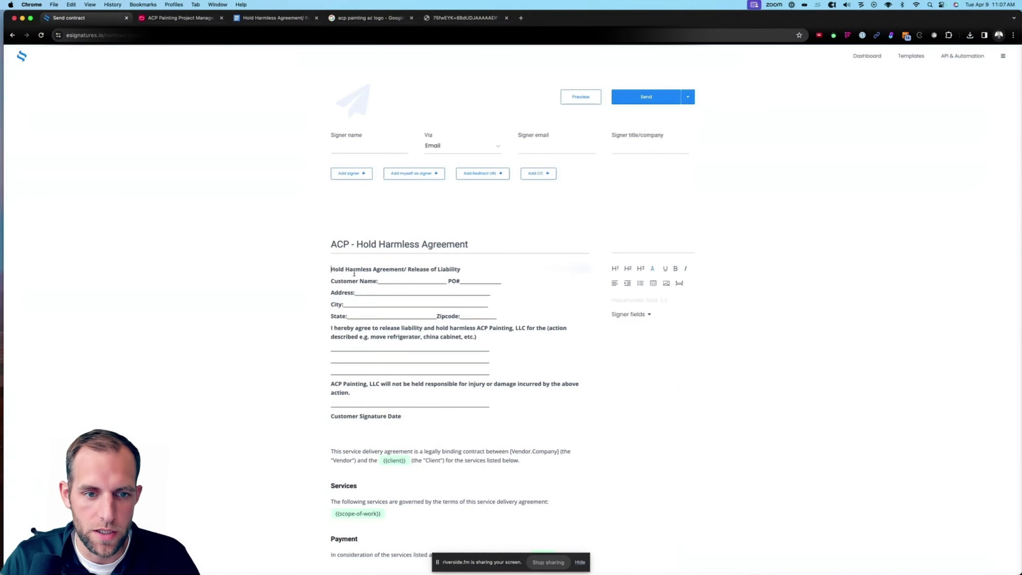
key(Return)
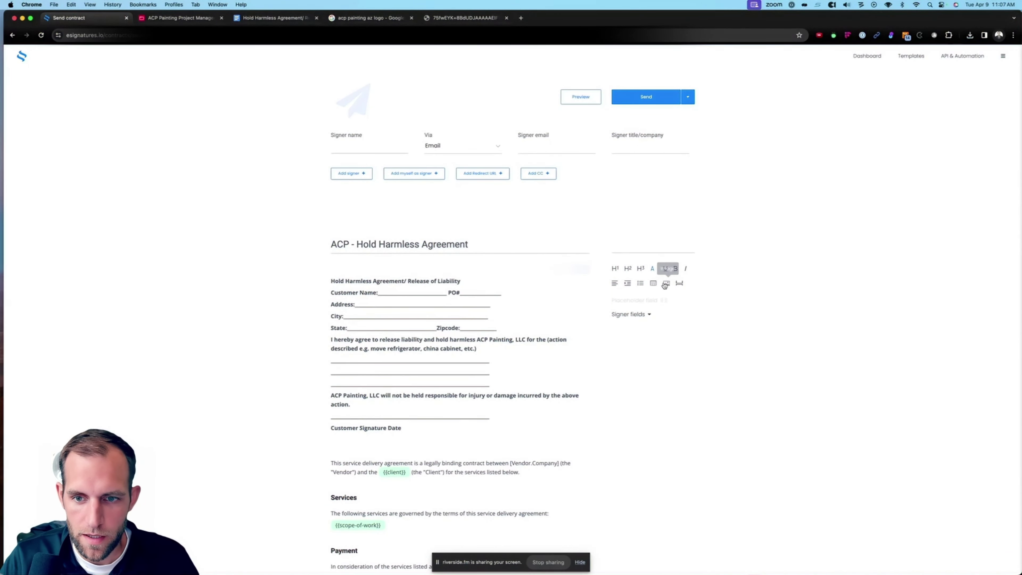
click(665, 284)
click(443, 247)
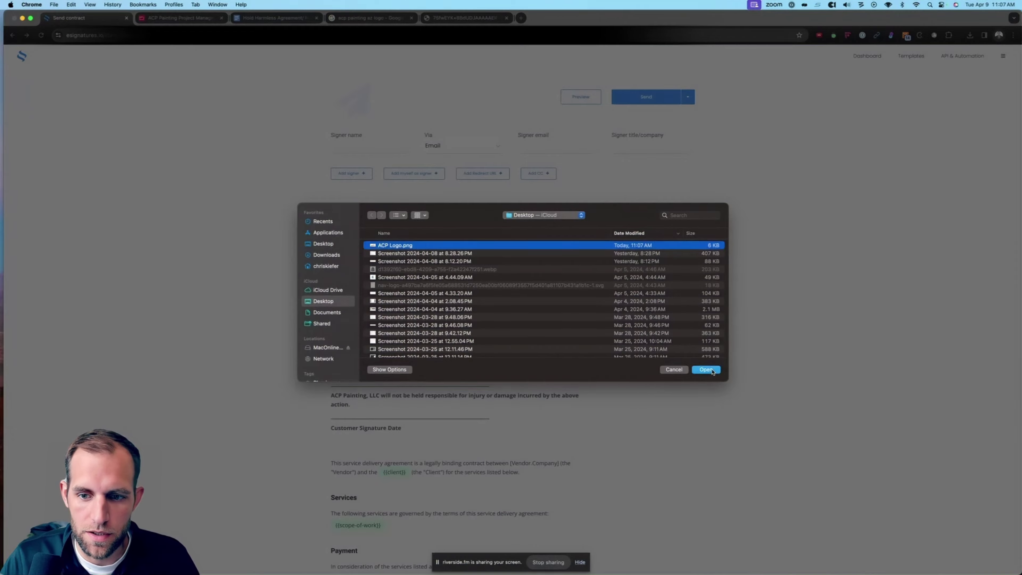
key(Return)
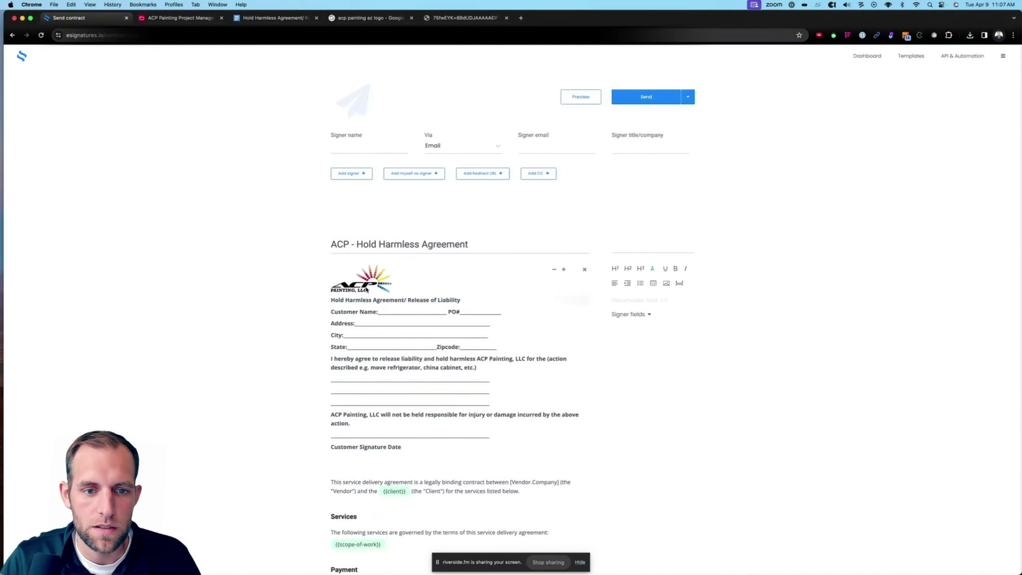
click(376, 287)
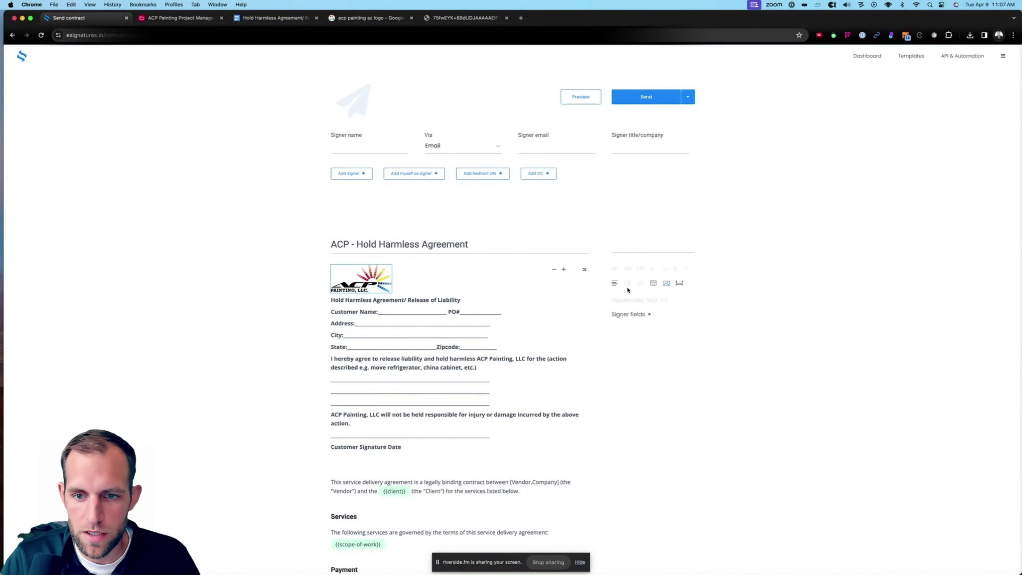
click(615, 283)
click(637, 299)
Step: Centre the form heading and make it a large H1 header
click(402, 300)
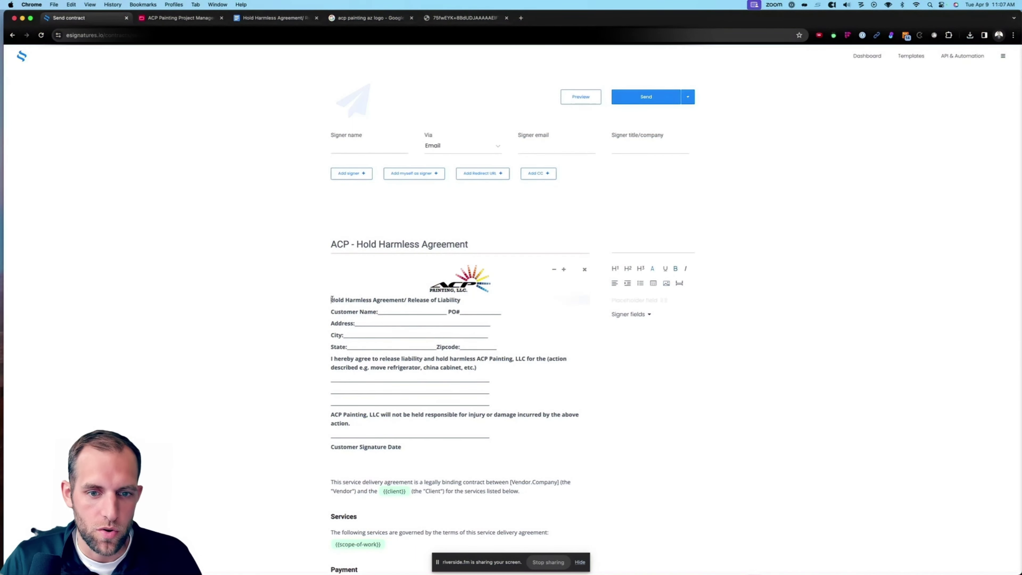
triple_click(388, 301)
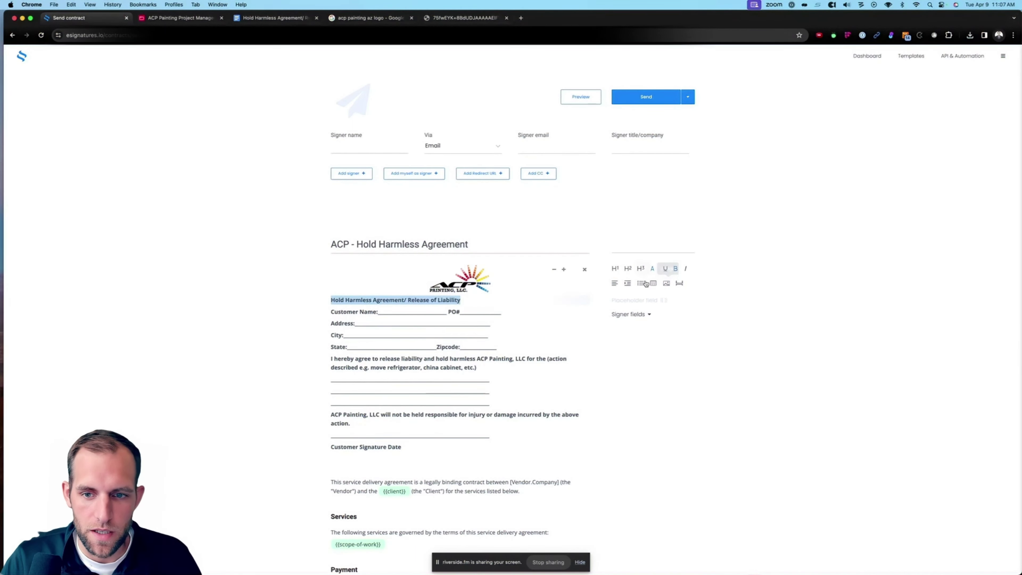
click(616, 284)
click(633, 295)
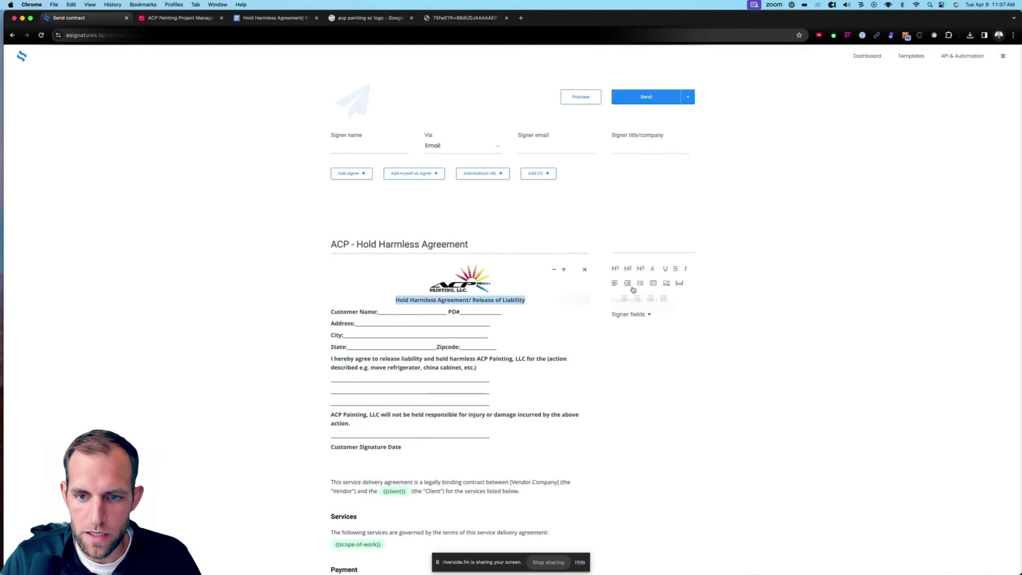
click(617, 269)
Step: Delete the underscore blank after Customer Name
scroll(398, 293, down, 2)
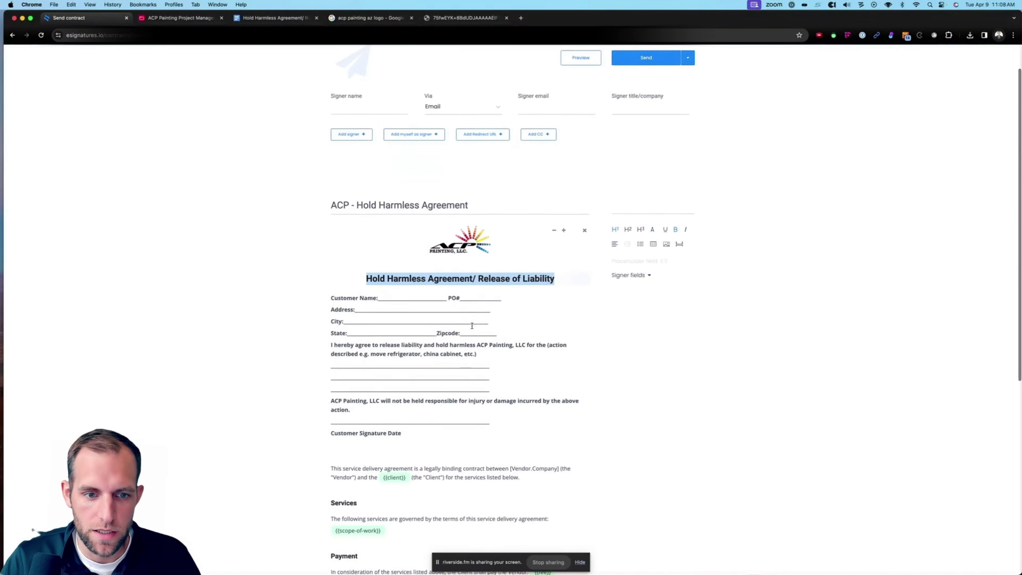
click(398, 293)
drag(448, 296, 378, 296)
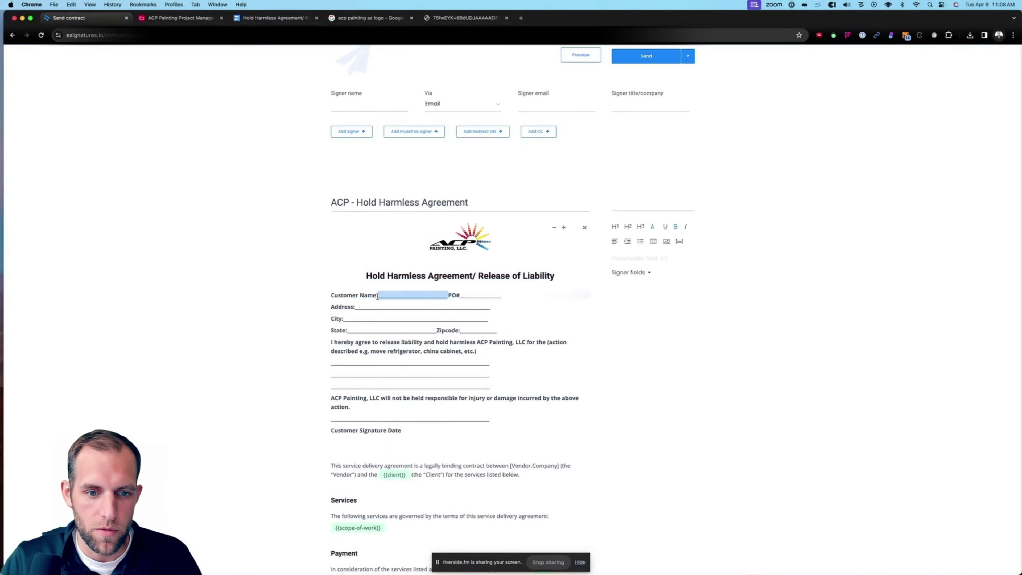
key(BackSpace)
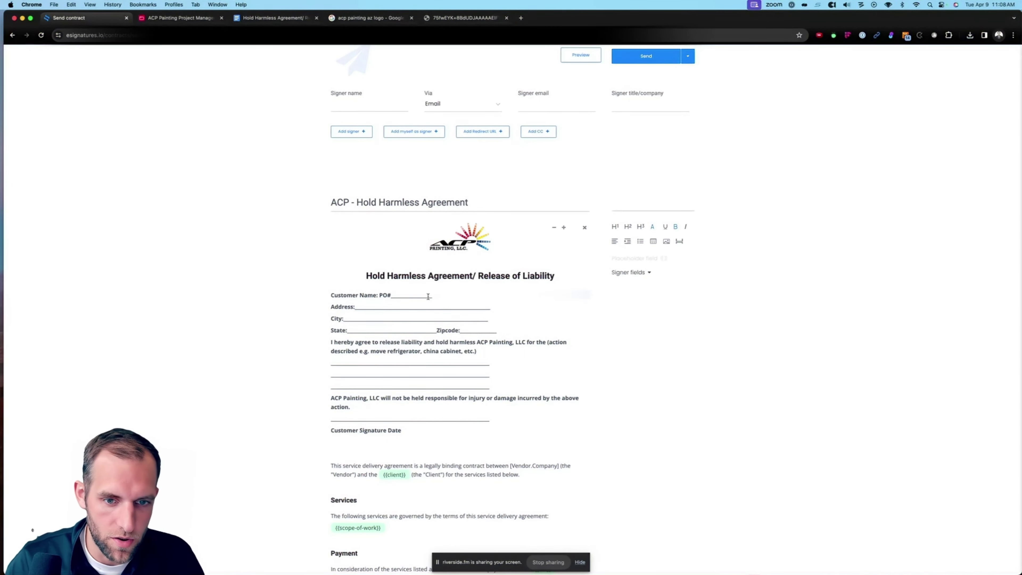
click(159, 20)
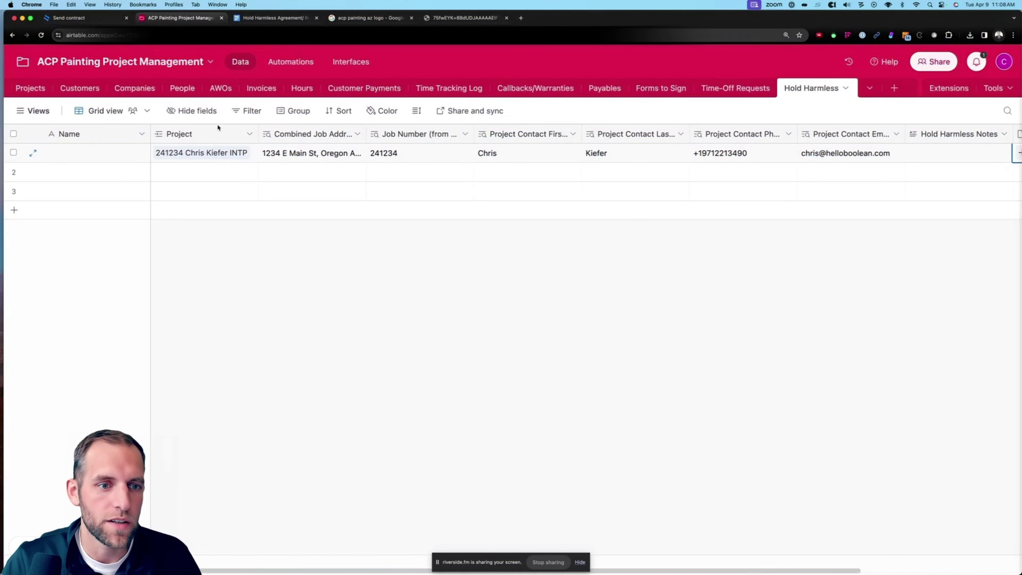
Step: Remove '(from Project)' from the Project Contact First Name lookup field's name
click(573, 134)
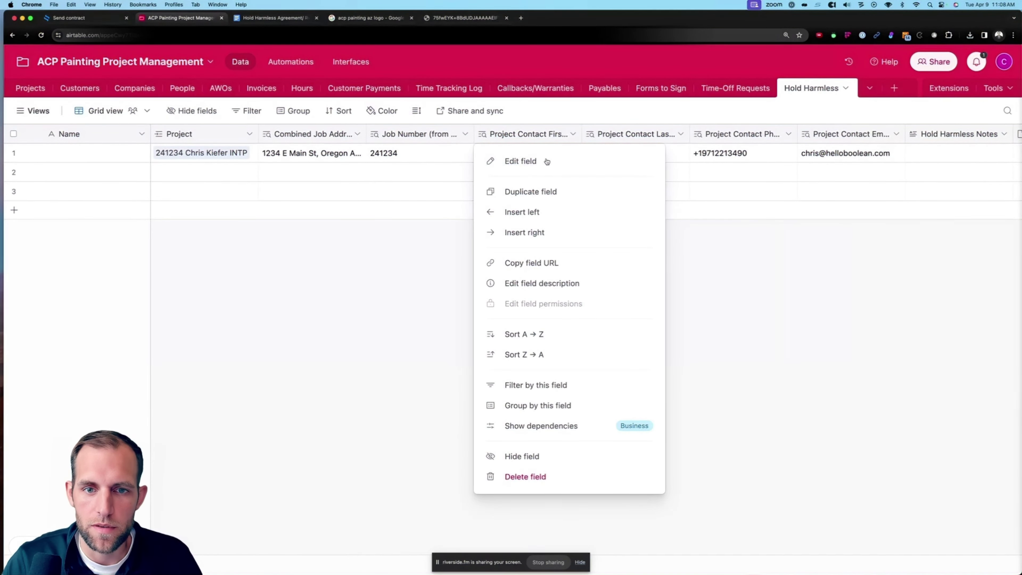
click(523, 167)
drag(651, 166, 588, 164)
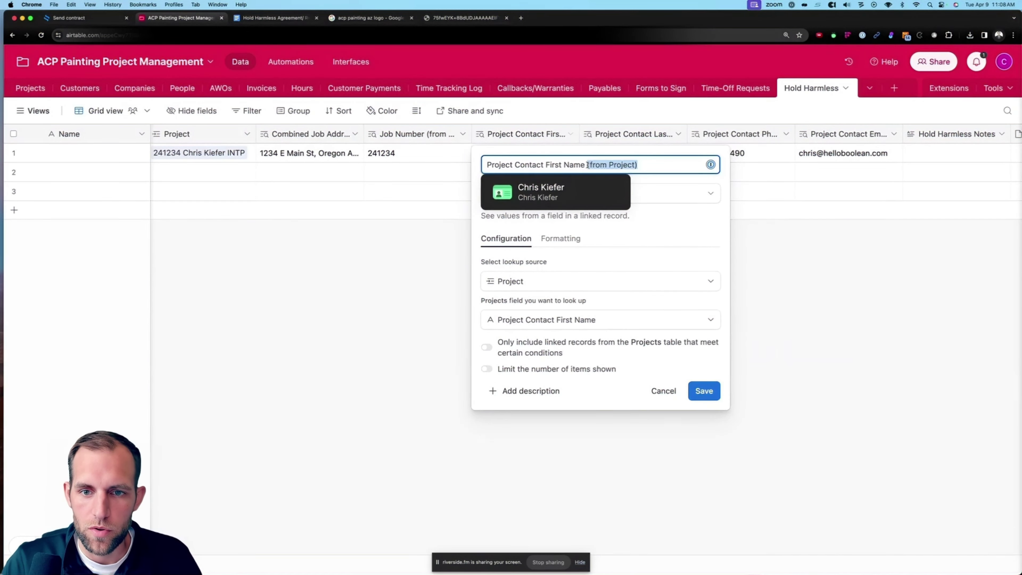
key(BackSpace)
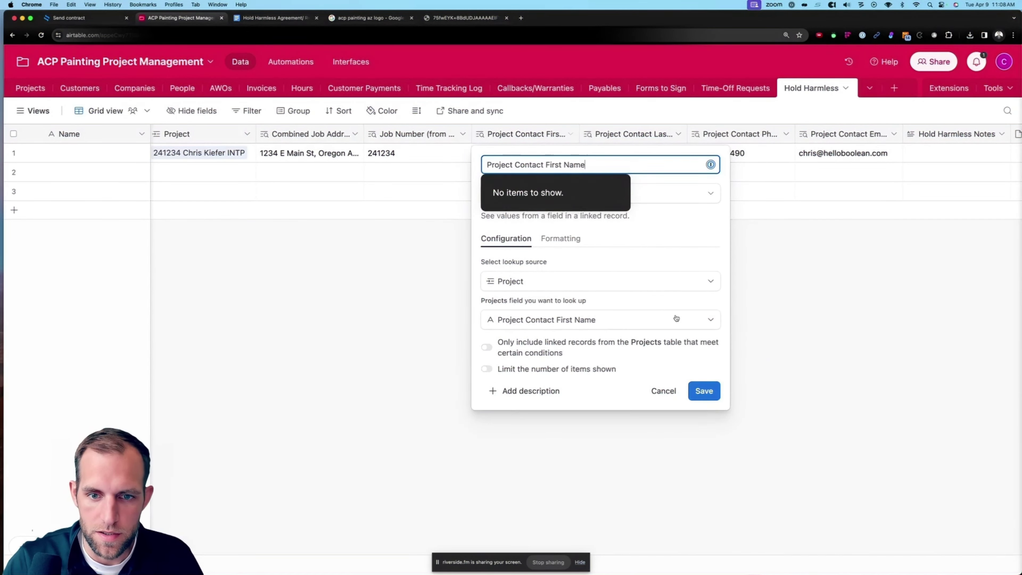
click(705, 393)
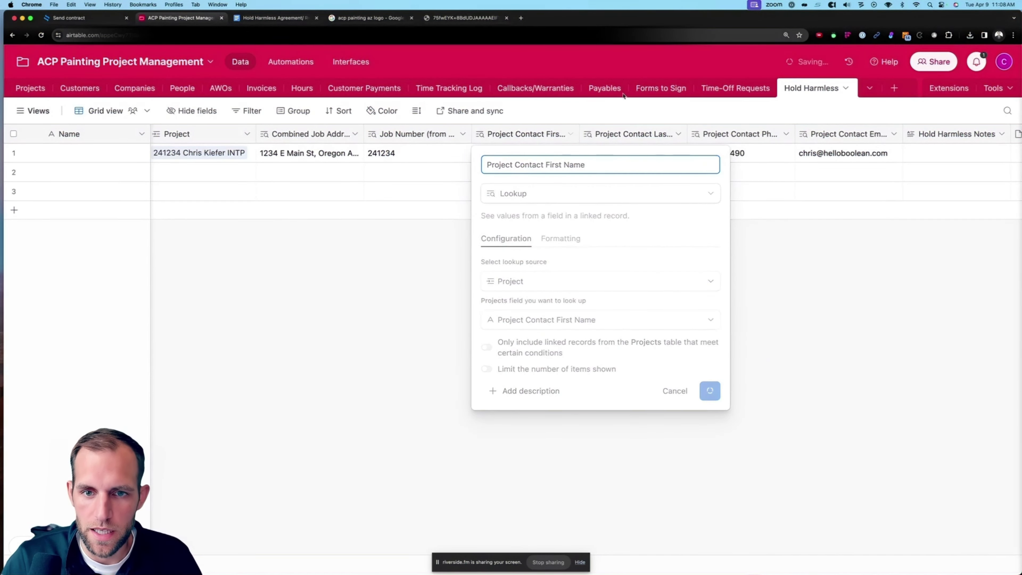
Step: Remove '(from Project)' from the Project Contact Last Name lookup field's name
click(680, 135)
click(640, 163)
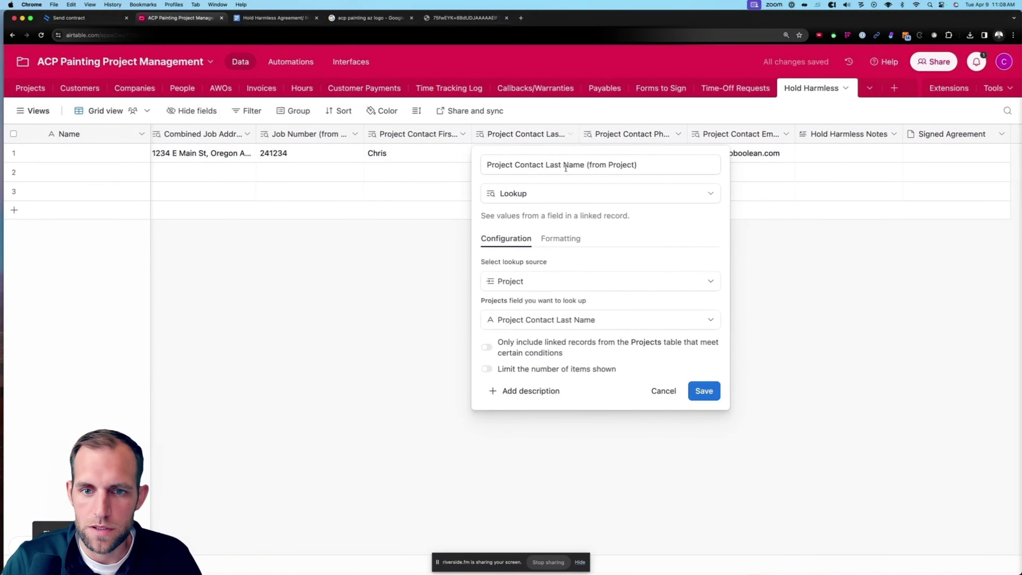
drag(637, 165, 583, 166)
key(BackSpace)
key(Return)
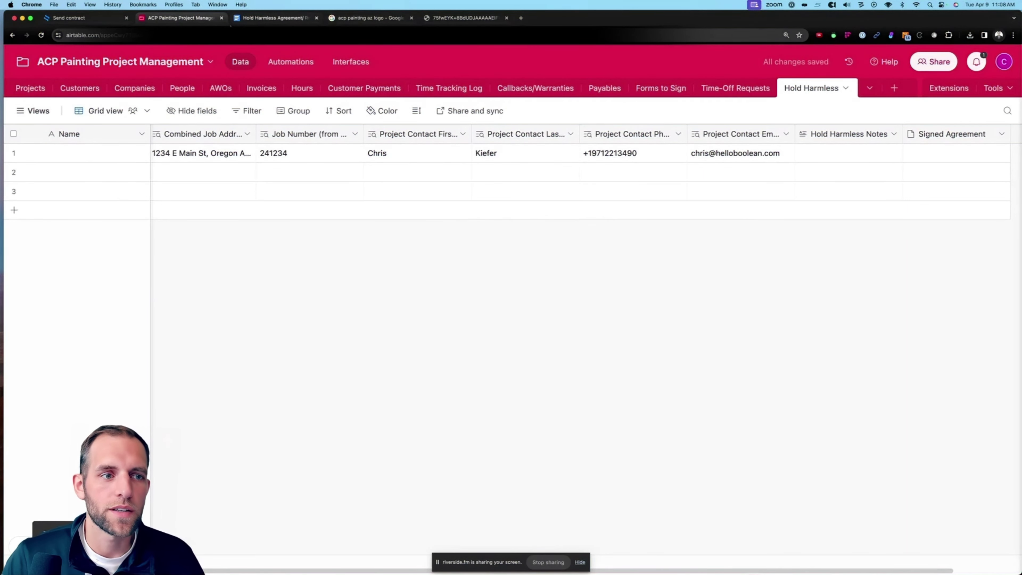
click(68, 18)
Step: Move PO# to its own line and add {{Project Contact First Name}} {{Project Contact Last Name}} for Customer Name
click(379, 296)
key(Return)
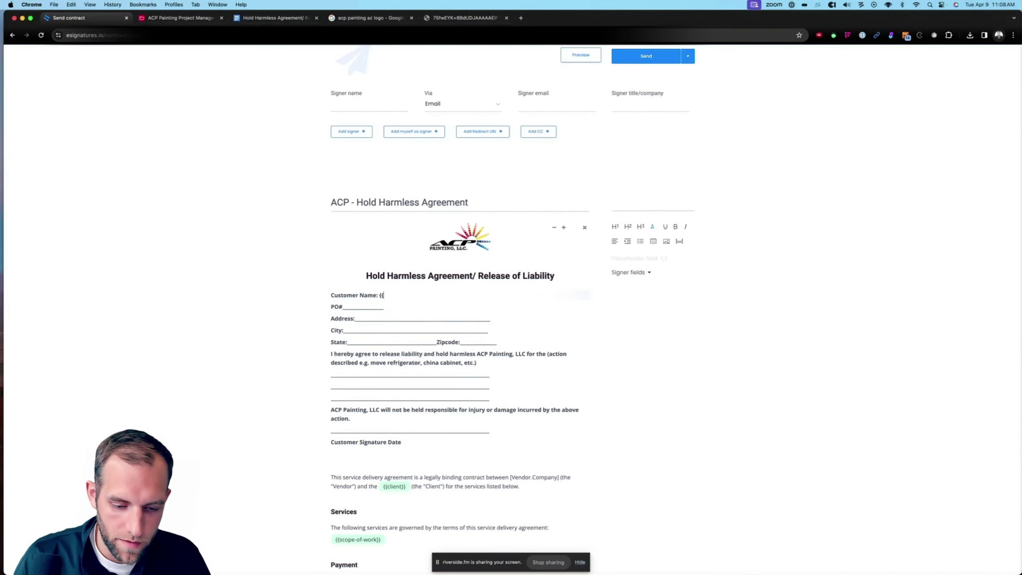
text({{Pr)
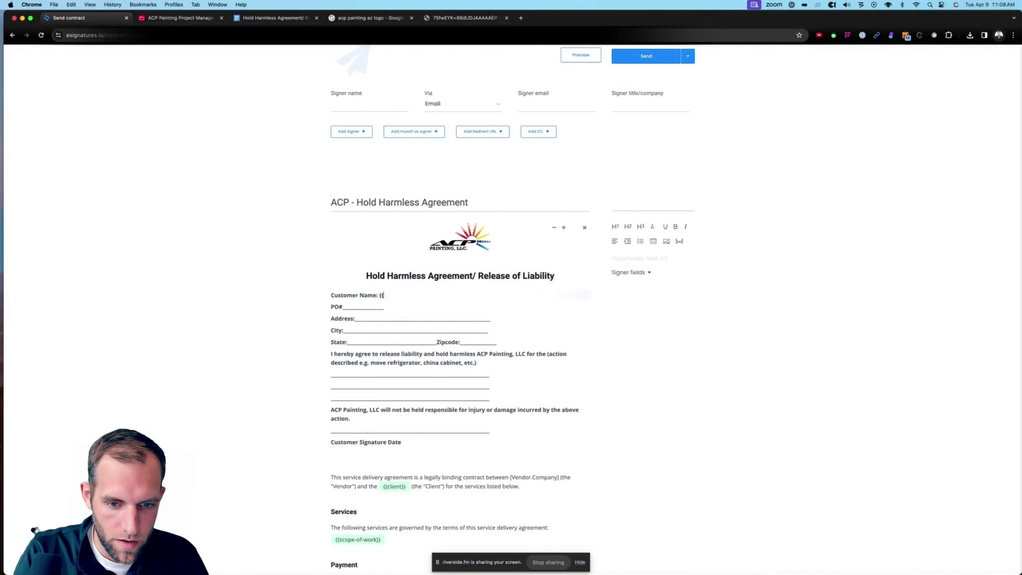
text(oject Contac)
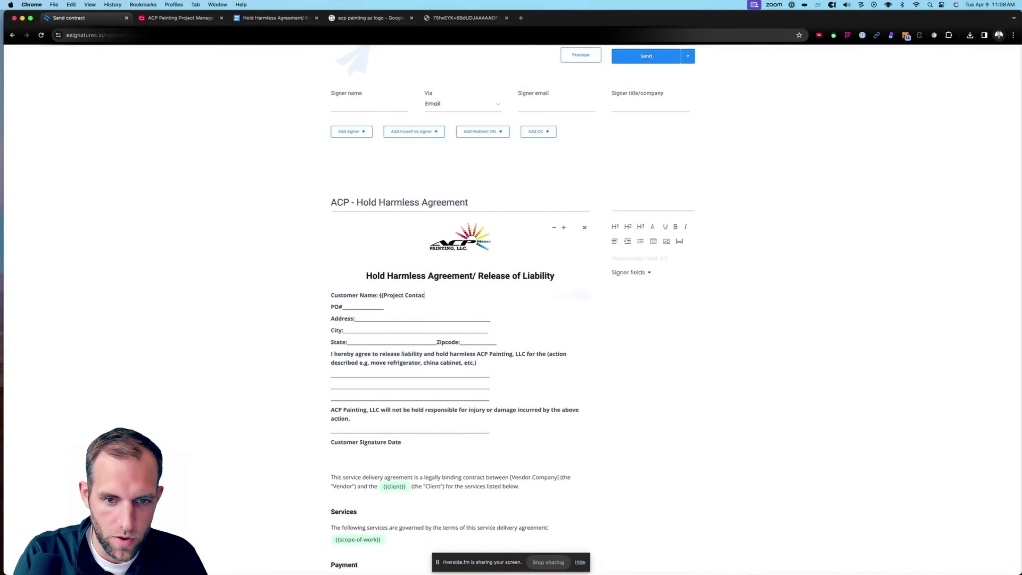
text(t First Name}})
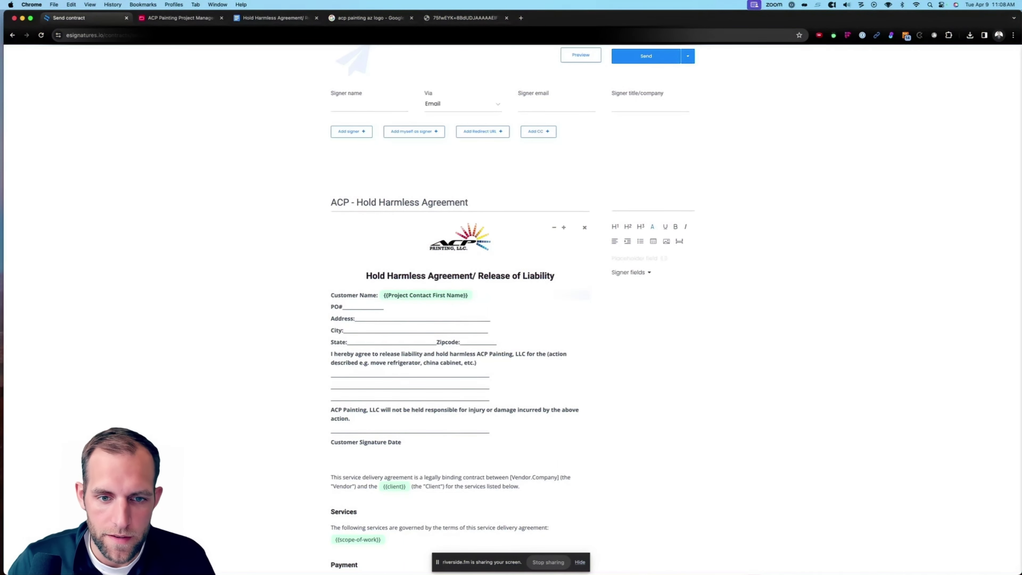
drag(473, 296, 367, 295)
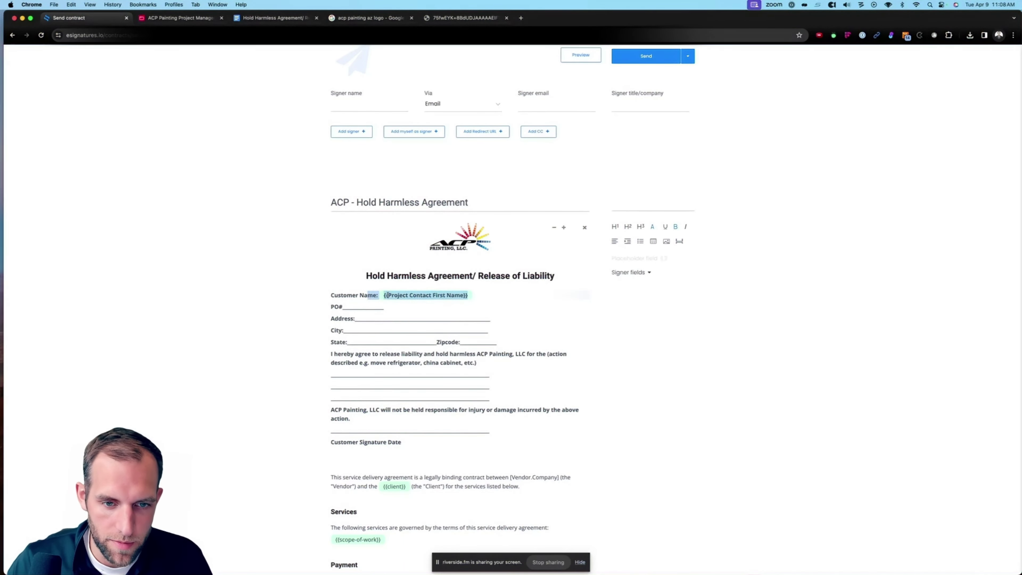
drag(470, 296, 383, 296)
key(super+c)
click(481, 295)
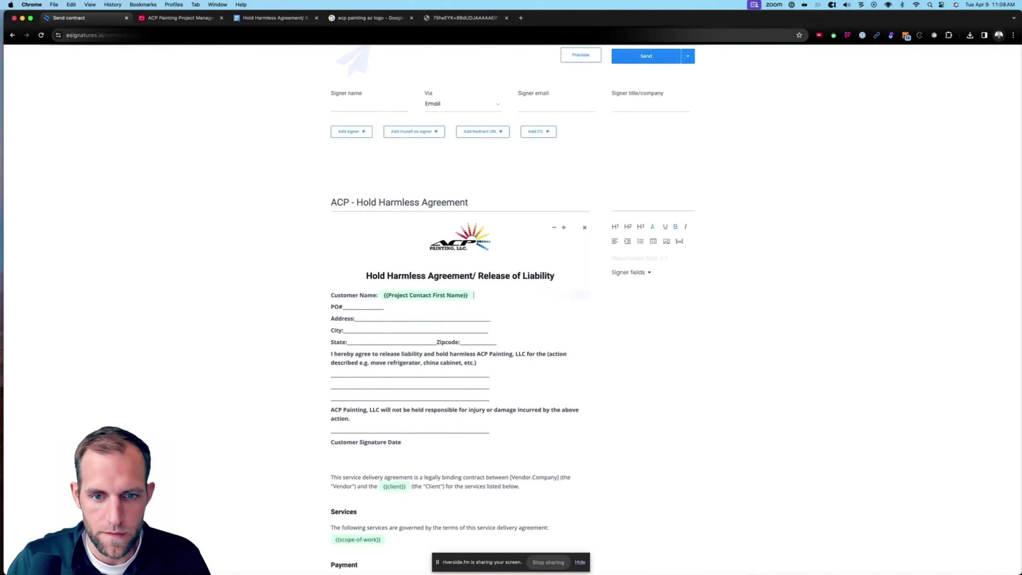
key(super+v)
drag(546, 296, 528, 296)
text(Last)
Step: Replace the PO# blank with {{Job Number}} and strip '(from Project)' from Airtable's Job Number field name
double_click(372, 308)
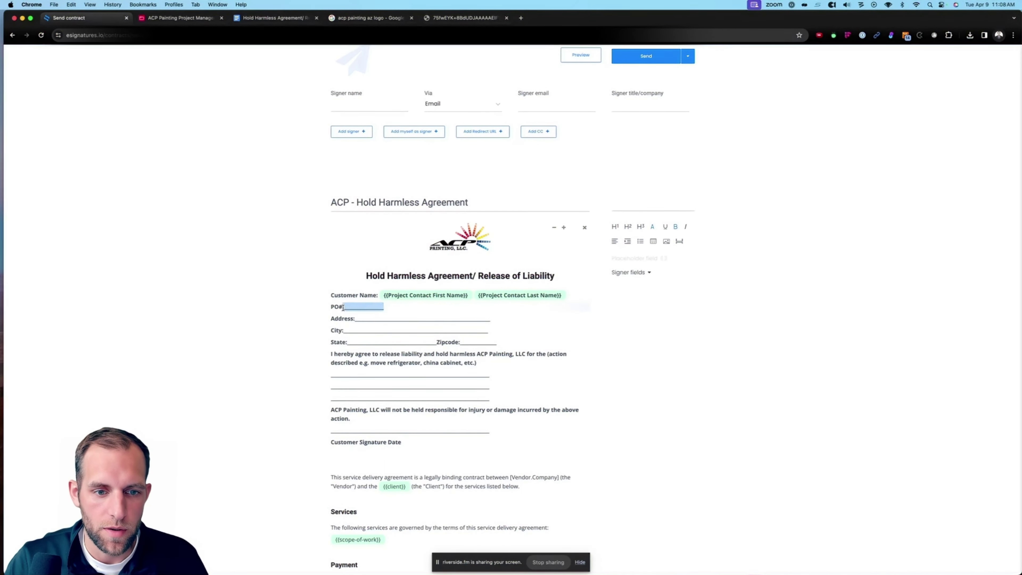
key(BackSpace)
text({{Job Number)
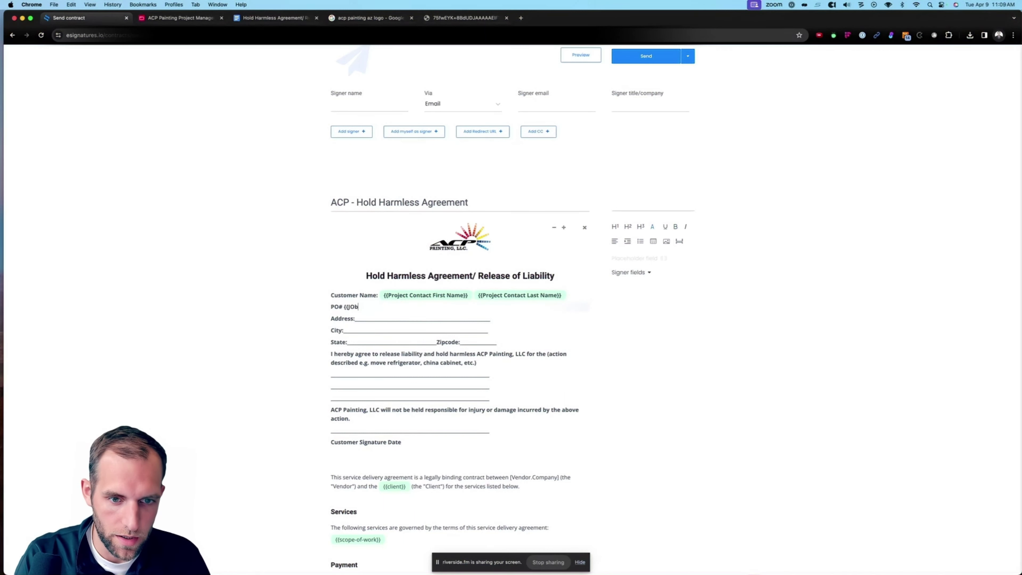
text(}})
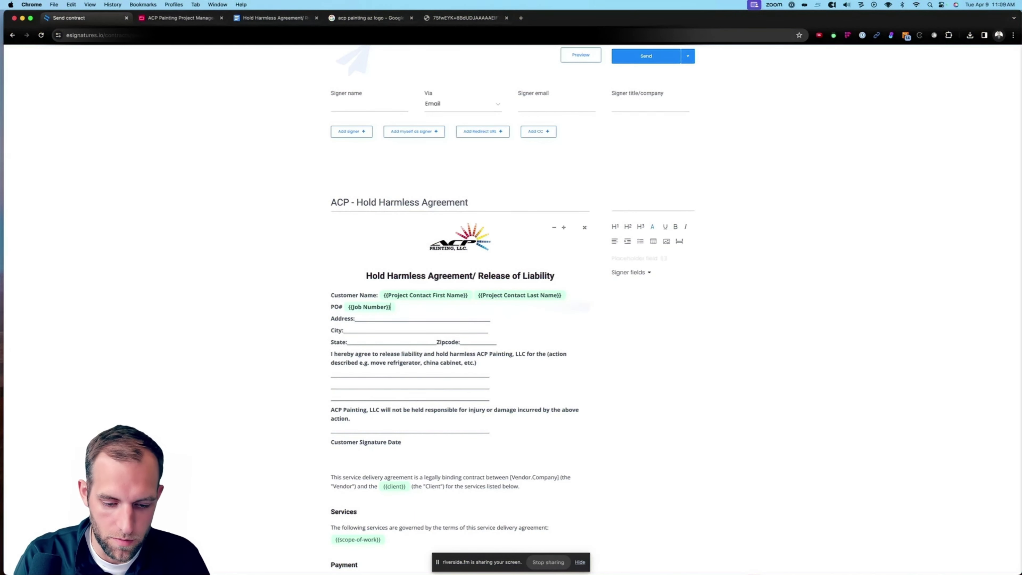
click(177, 18)
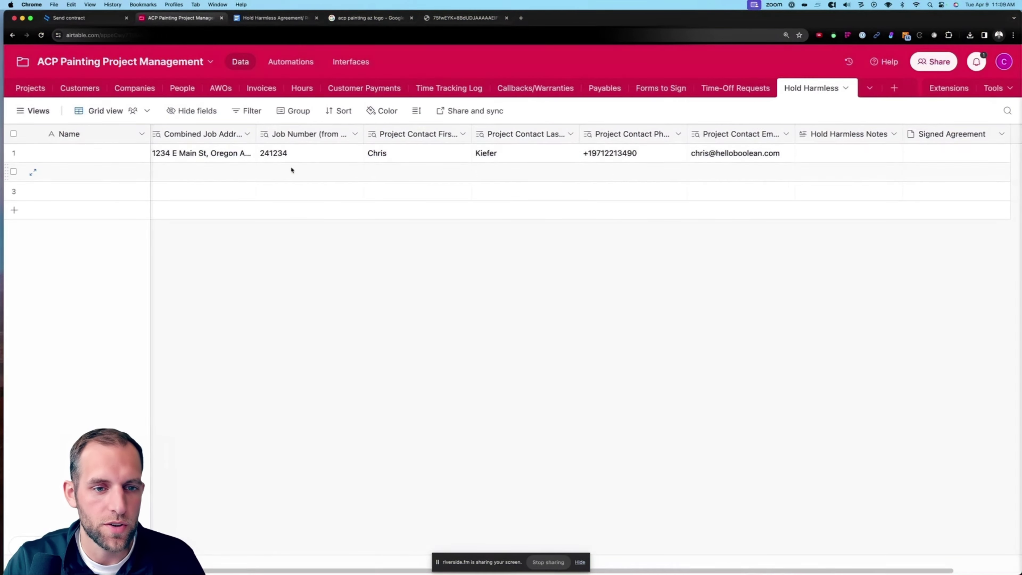
click(355, 135)
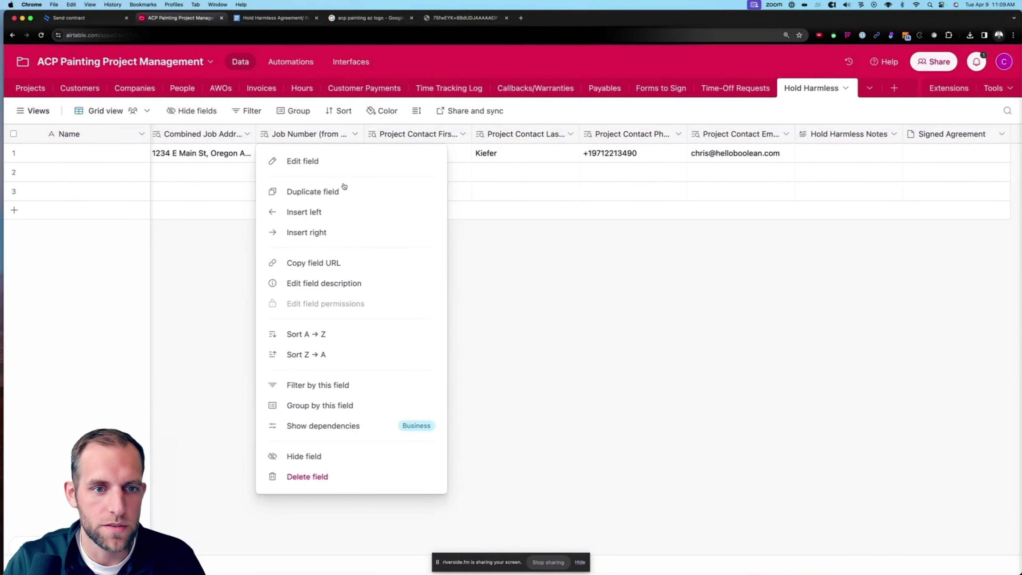
click(318, 161)
drag(385, 171, 314, 165)
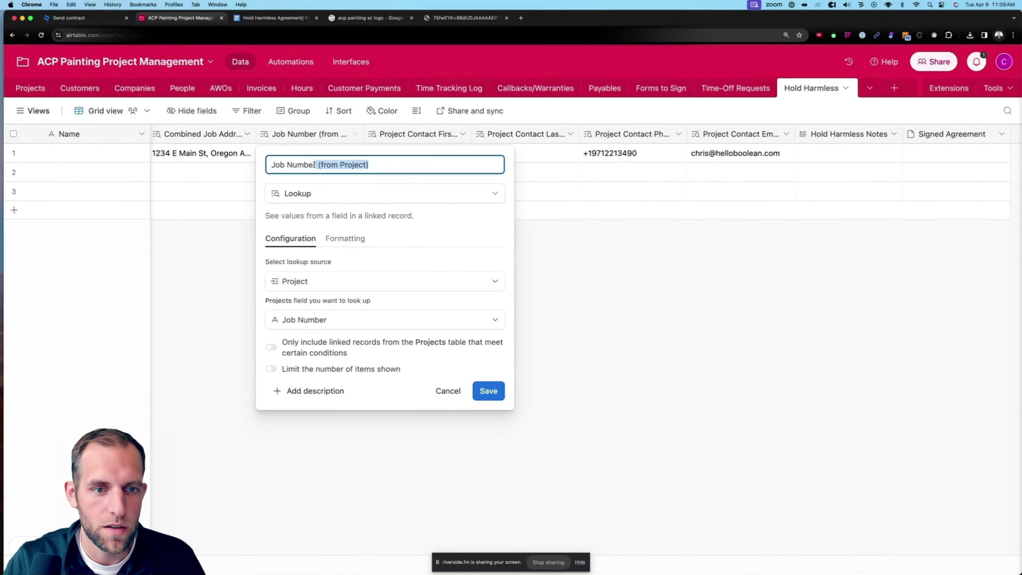
key(BackSpace)
click(486, 391)
Step: Delete the address, city and state blank lines from the contract
click(97, 21)
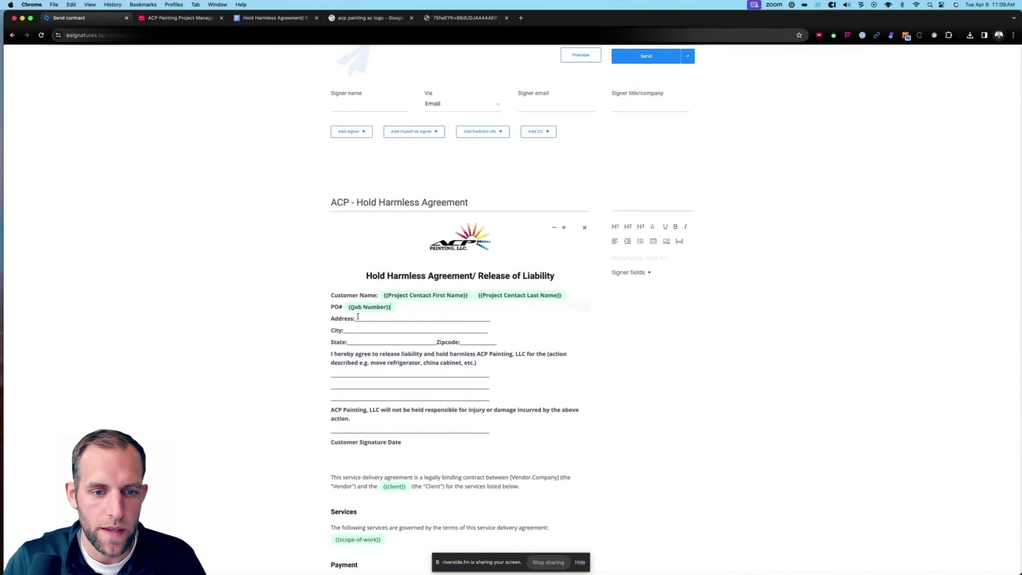
drag(356, 318, 507, 341)
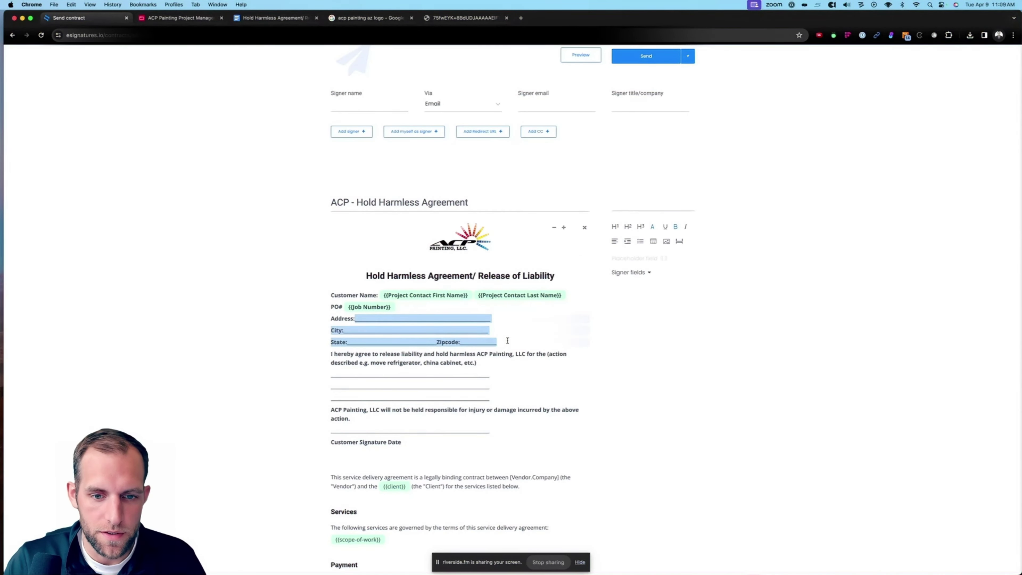
key(BackSpace)
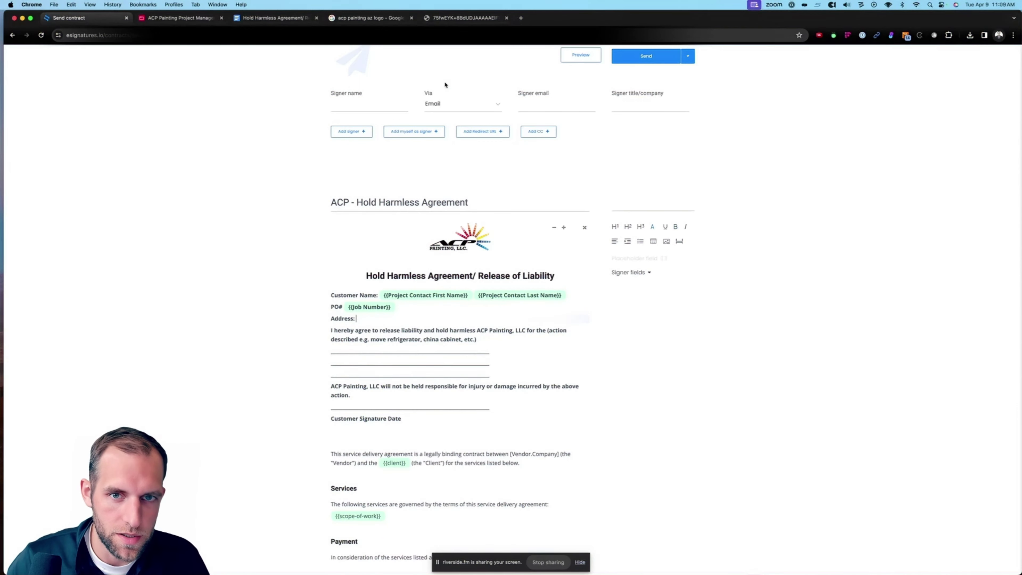
Step: Rename the Airtable lookup to plain 'Combined Job Address' and paste that name after Address: in the contract
click(159, 18)
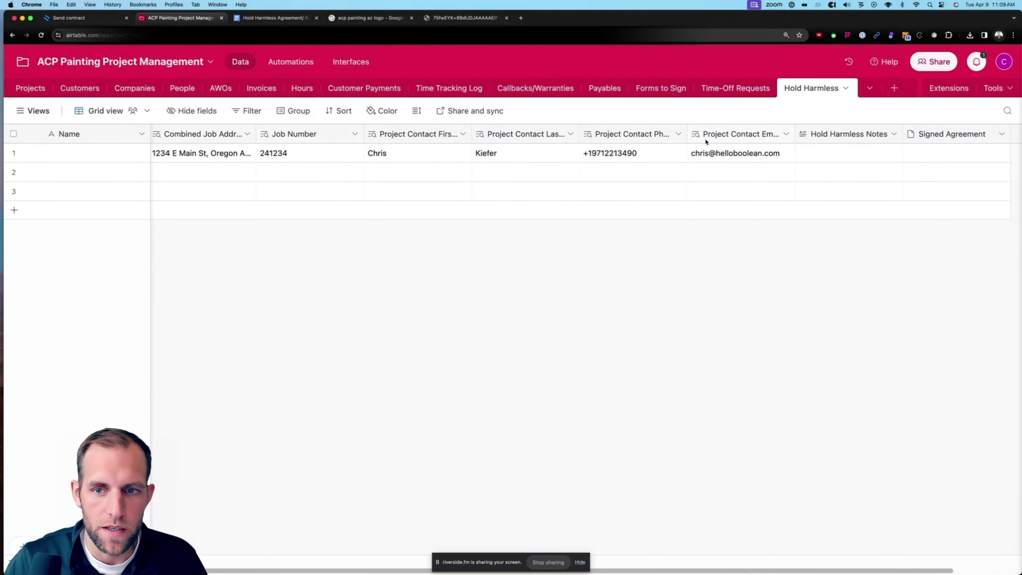
click(249, 135)
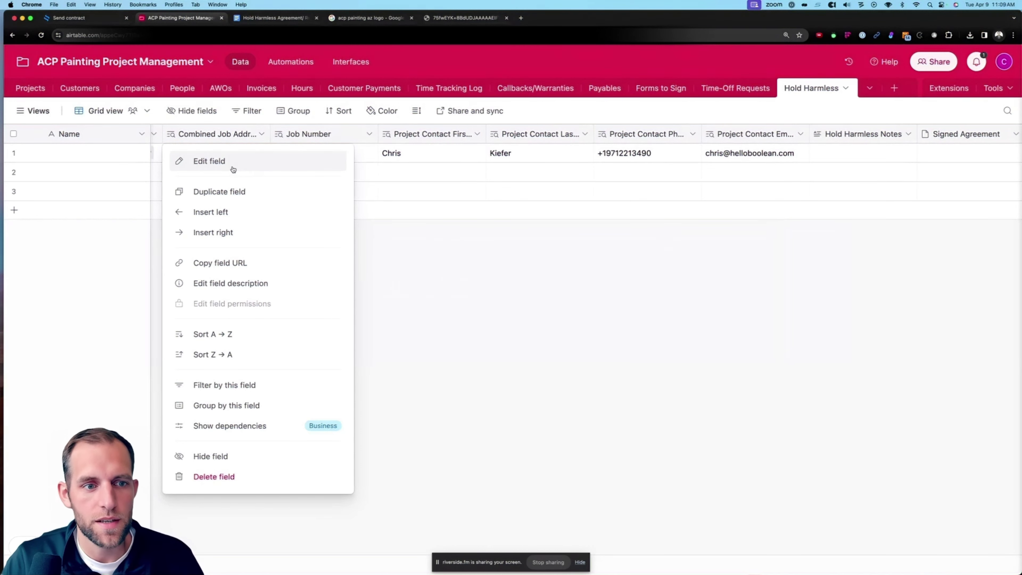
click(314, 167)
drag(315, 165, 261, 165)
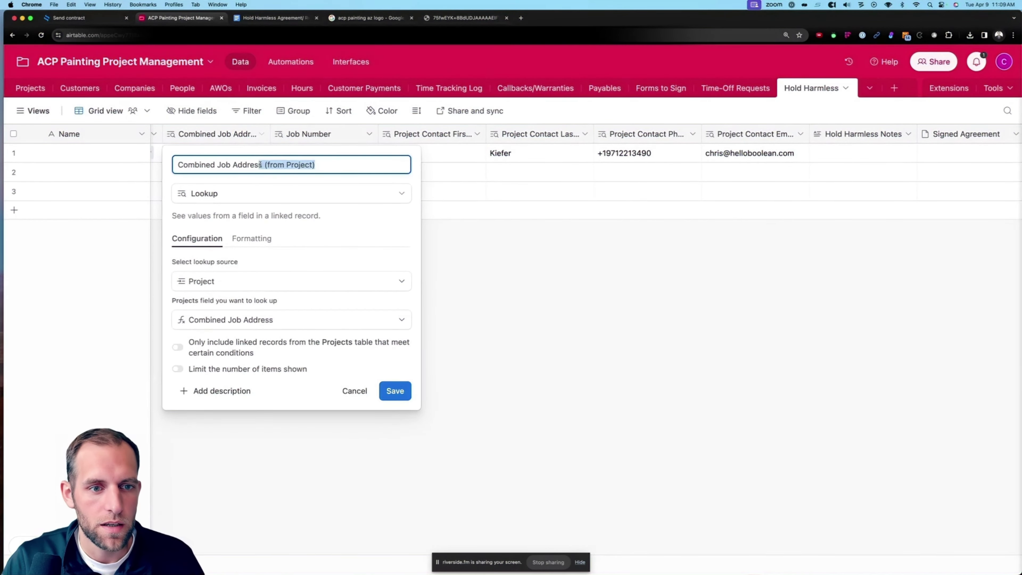
key(BackSpace)
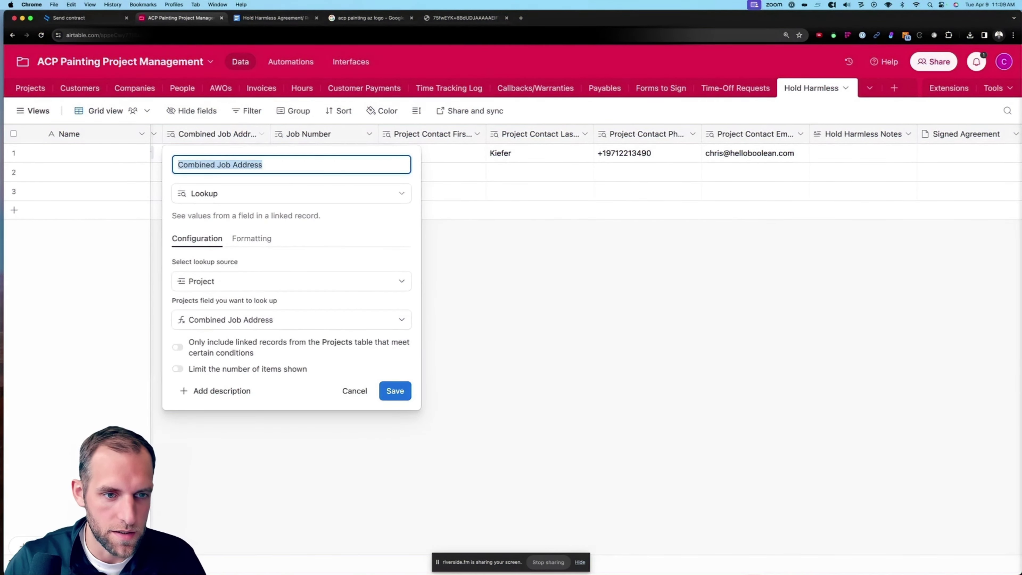
click(394, 389)
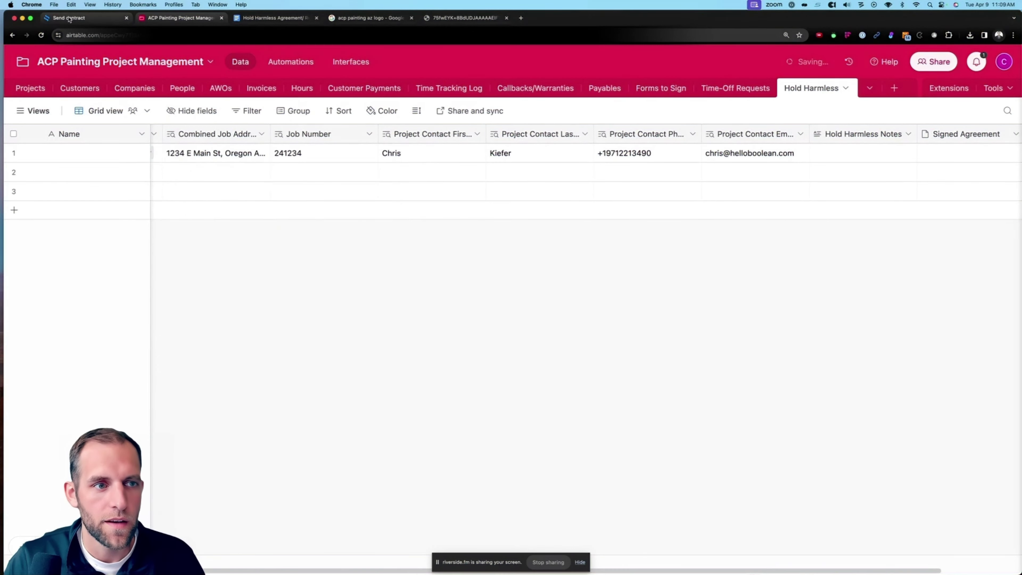
click(71, 20)
click(366, 318)
text(Combined Job Address)
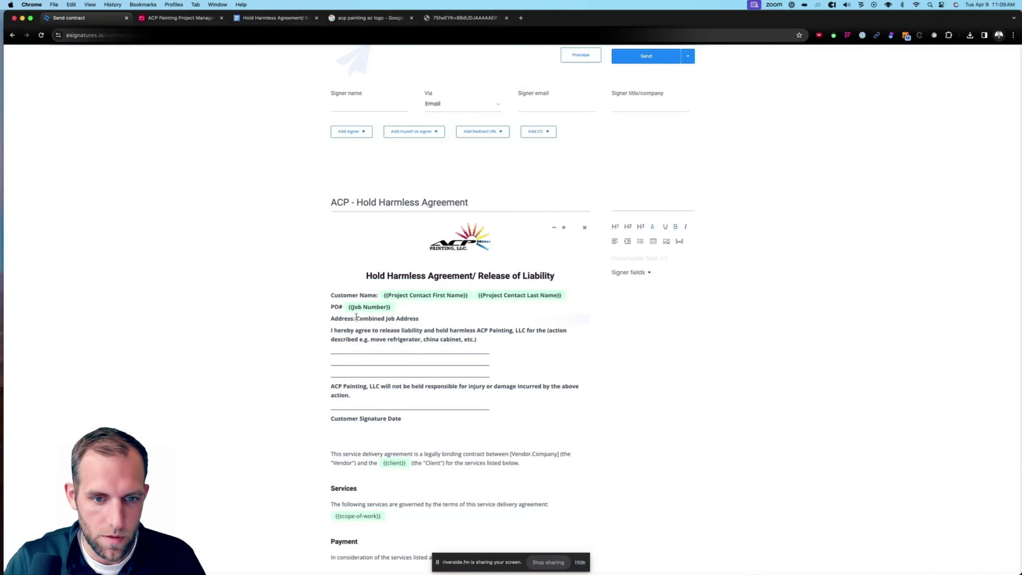
Step: Wrap the pasted Address name in double curly braces to make {{Combined Job Address}}
click(356, 318)
text({{)
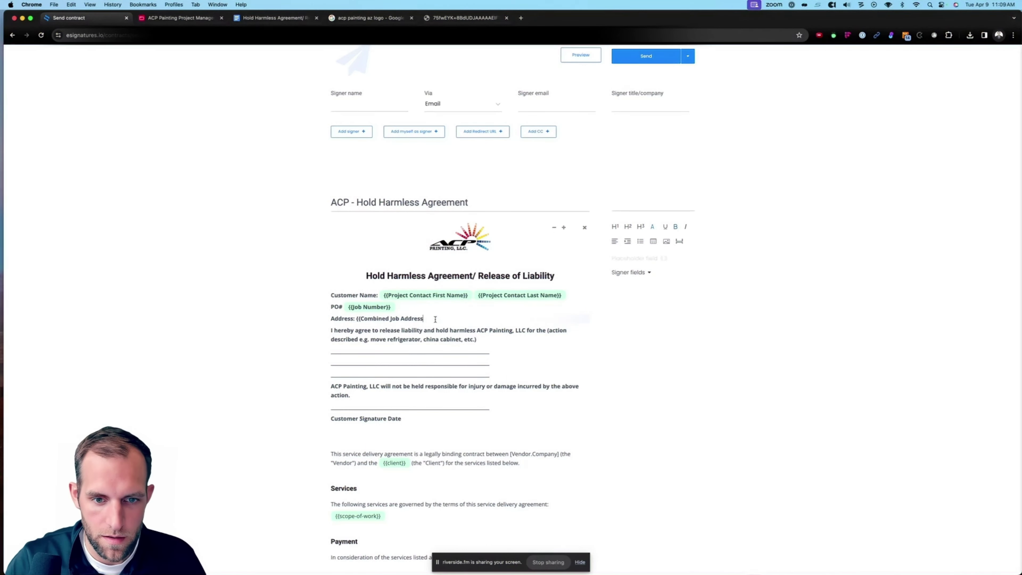
text(}})
scroll(402, 338, down, 1)
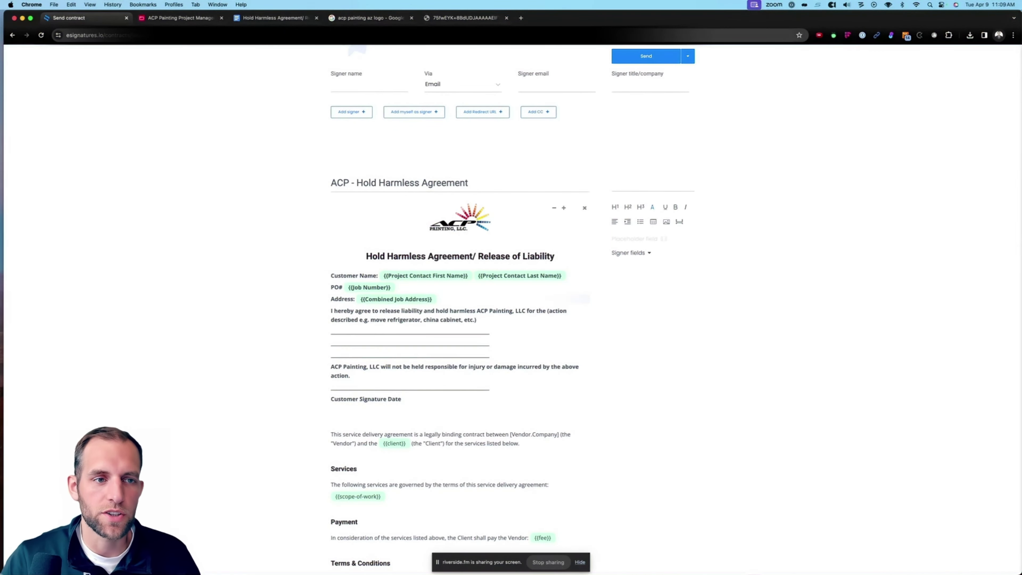
click(174, 17)
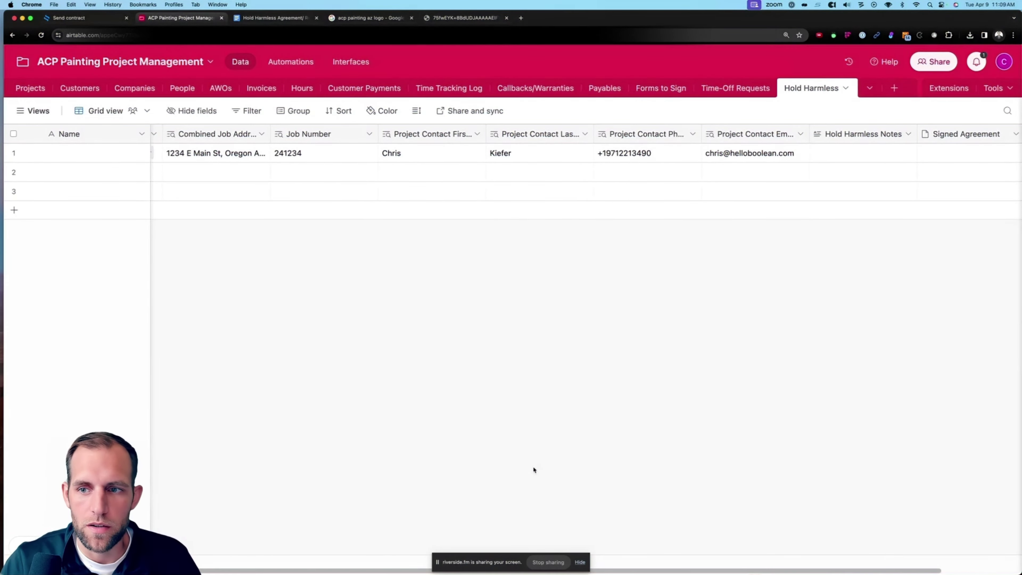
Step: Rename the Hold Harmless Notes field to 'Description of Activity'
click(825, 160)
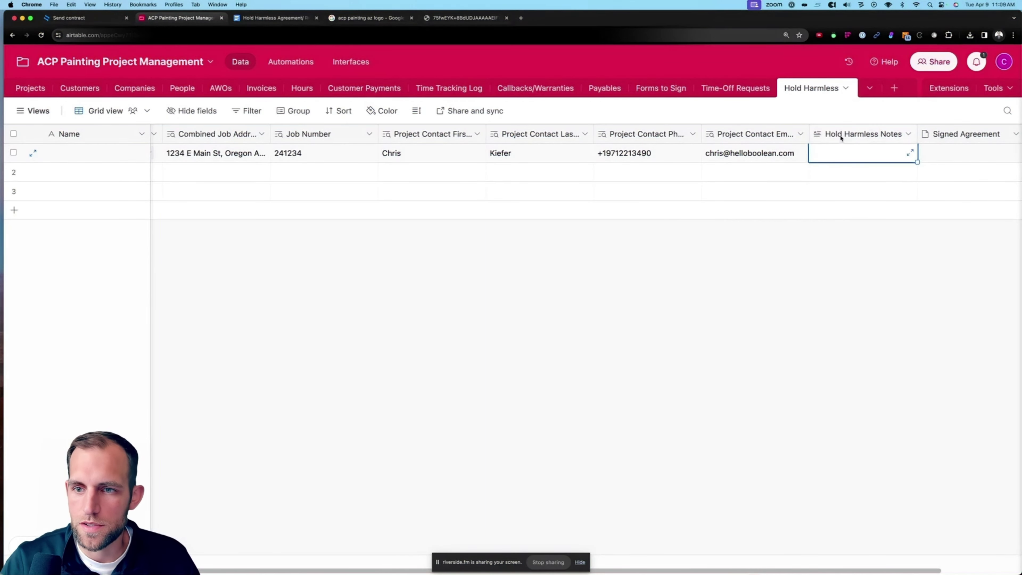
click(909, 134)
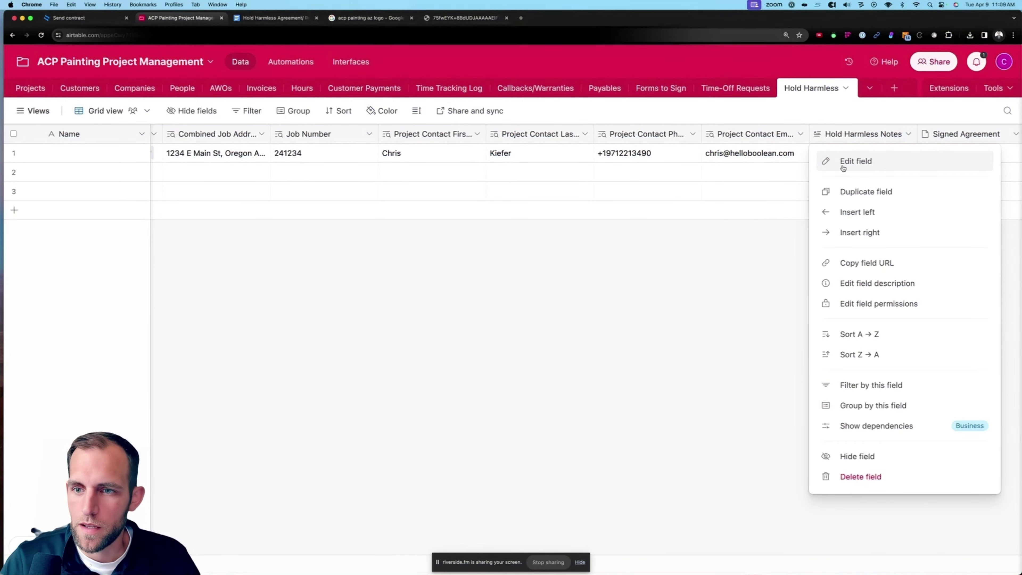
click(844, 166)
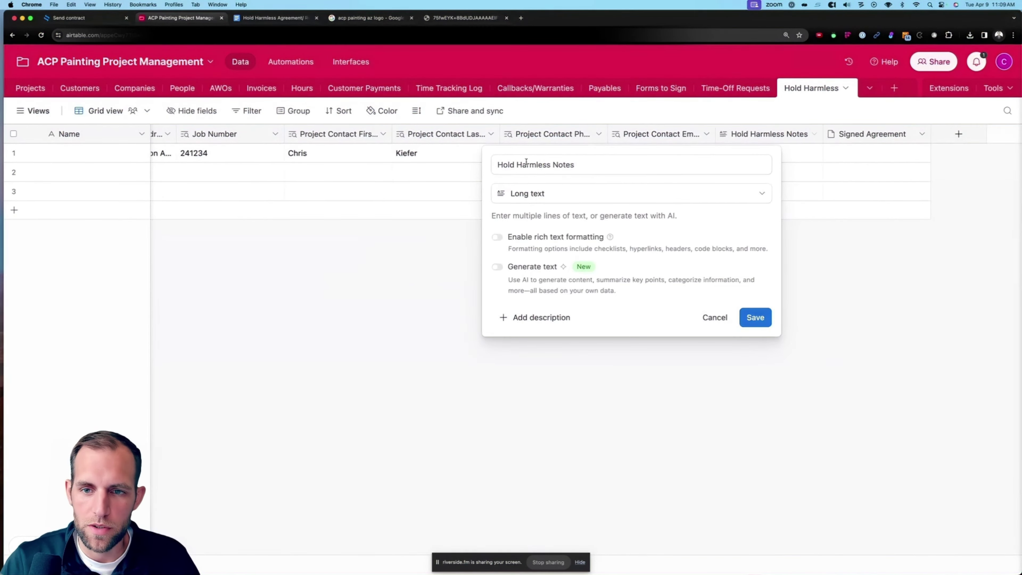
drag(581, 165, 553, 166)
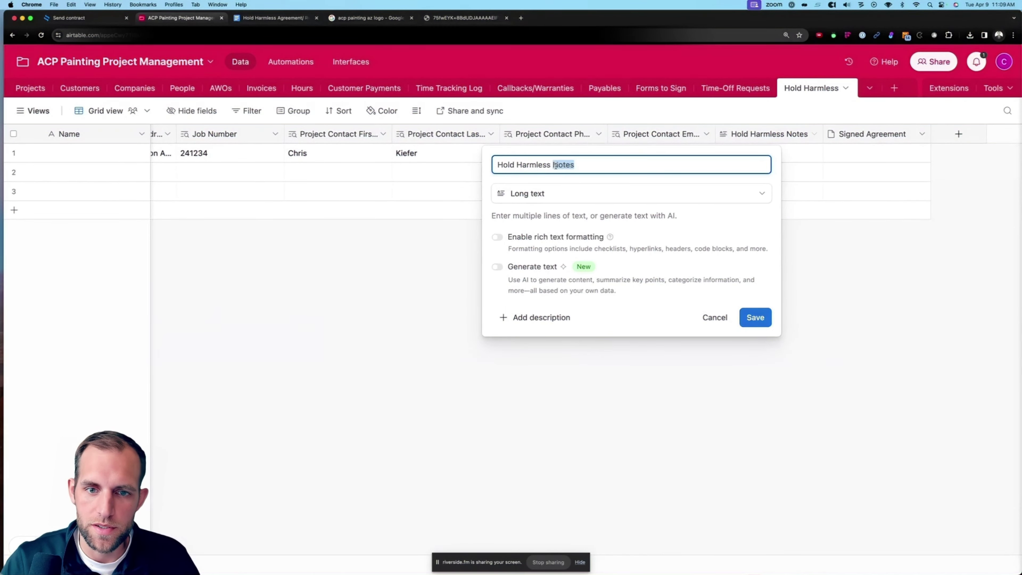
key(super+a)
text(Des)
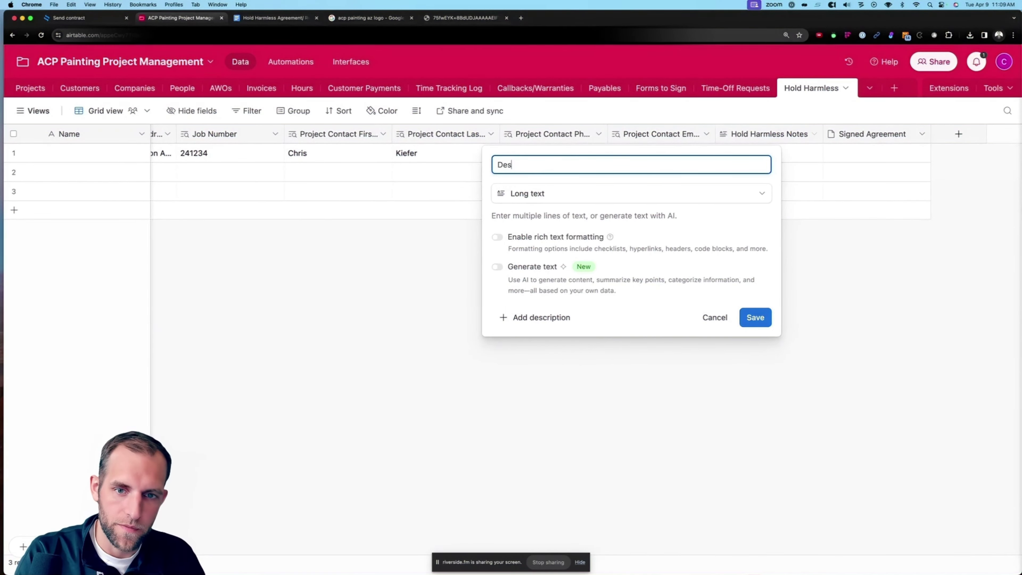
text(criber)
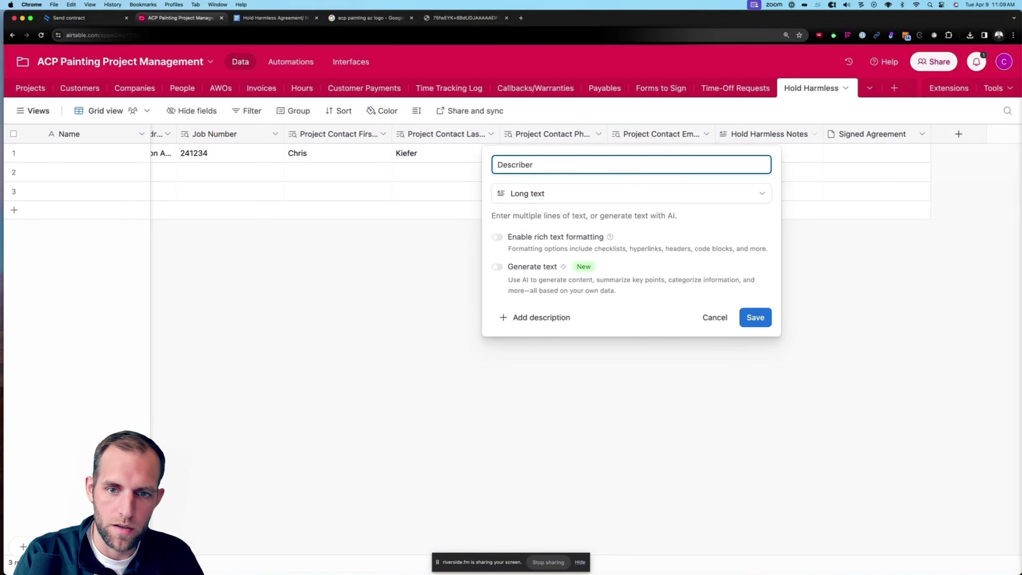
key(super+a)
text(Description of )
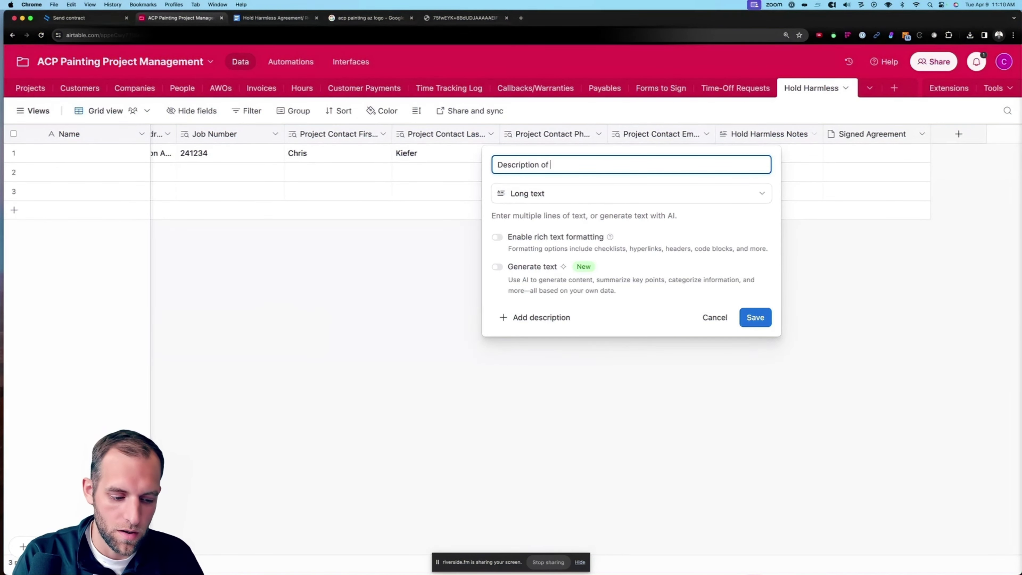
text(Activity)
key(super+a)
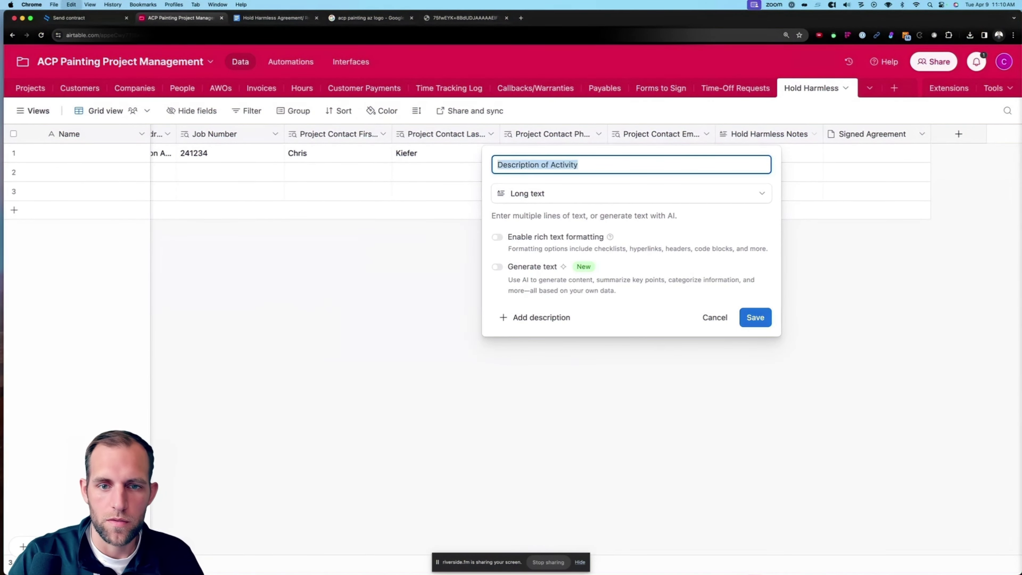
click(755, 317)
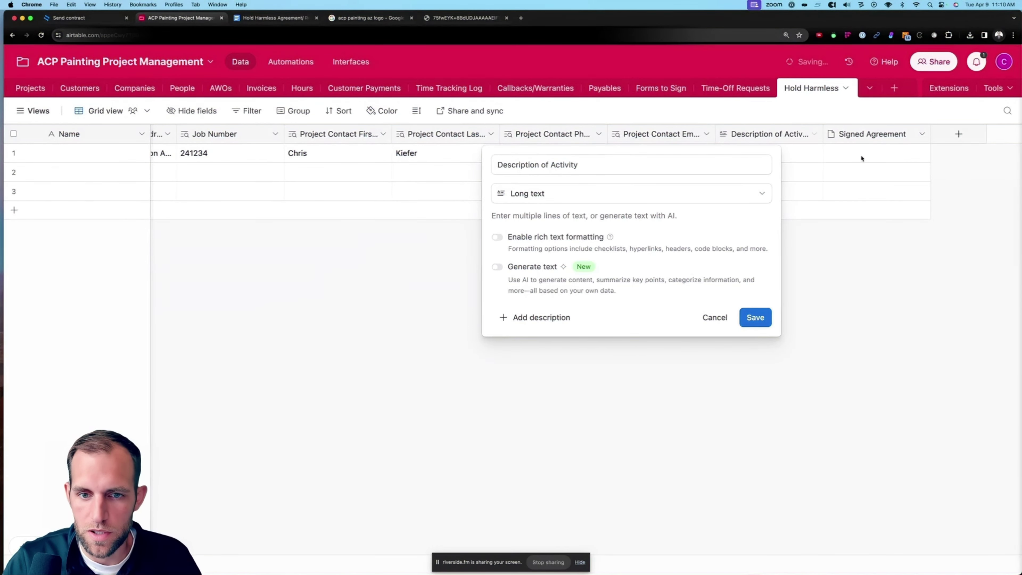
Step: Correct the field name to 'Description of Action' and save it
click(813, 134)
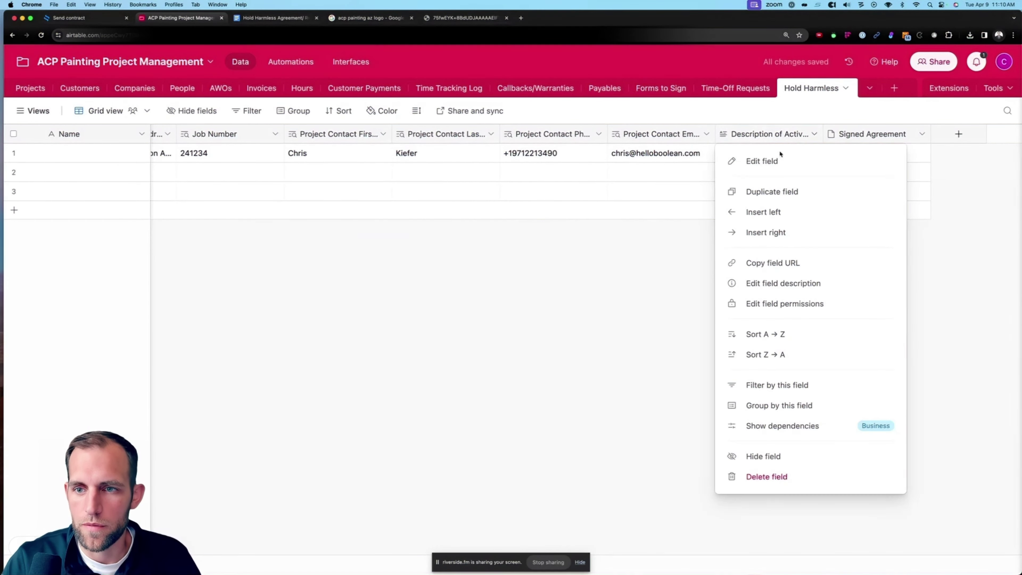
click(759, 160)
drag(593, 164, 566, 165)
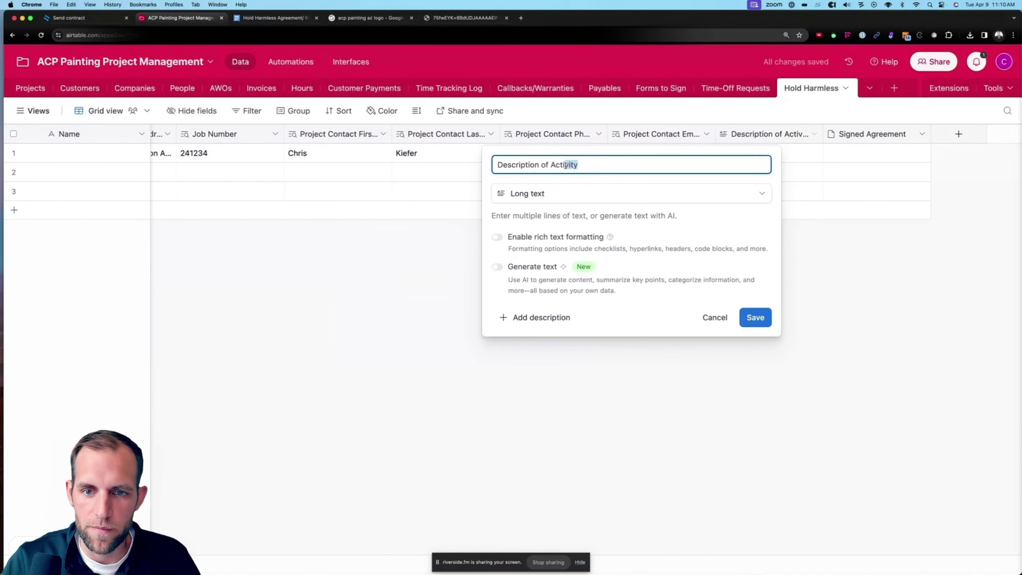
text(ion)
key(super+a)
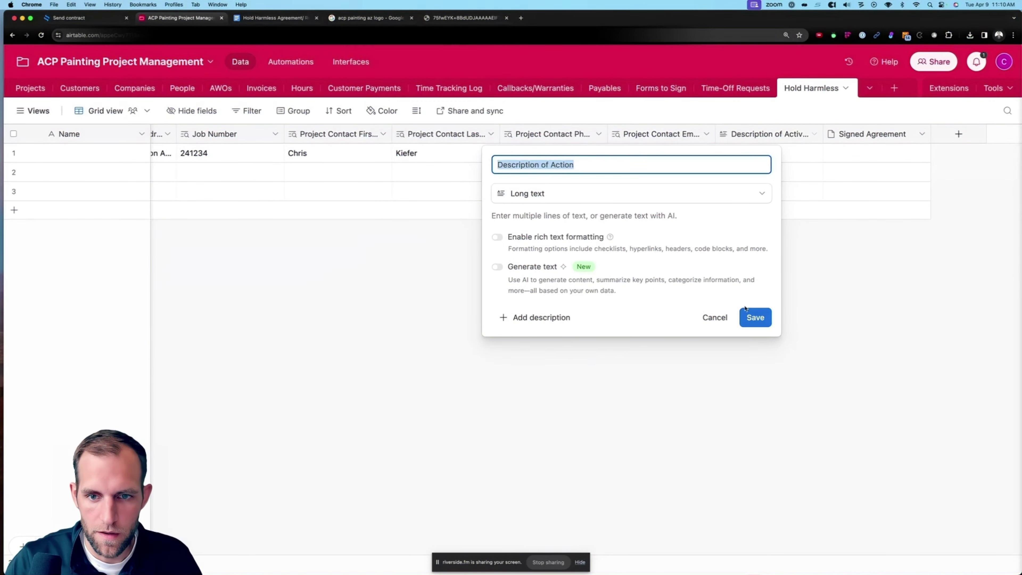
key(Return)
click(274, 17)
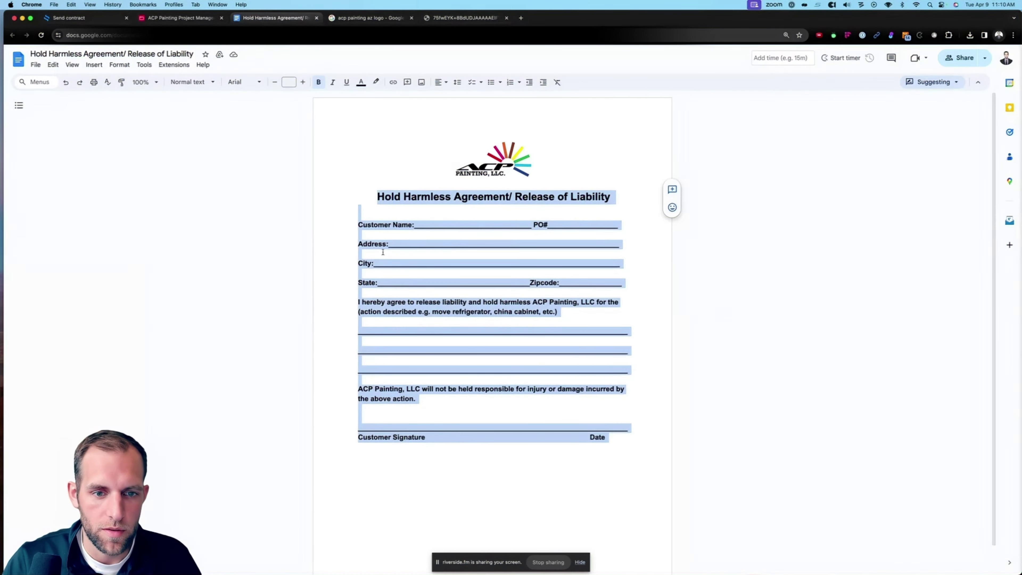
Step: Replace the three blank answer lines with a {{Description of Action}} placeholder
click(133, 20)
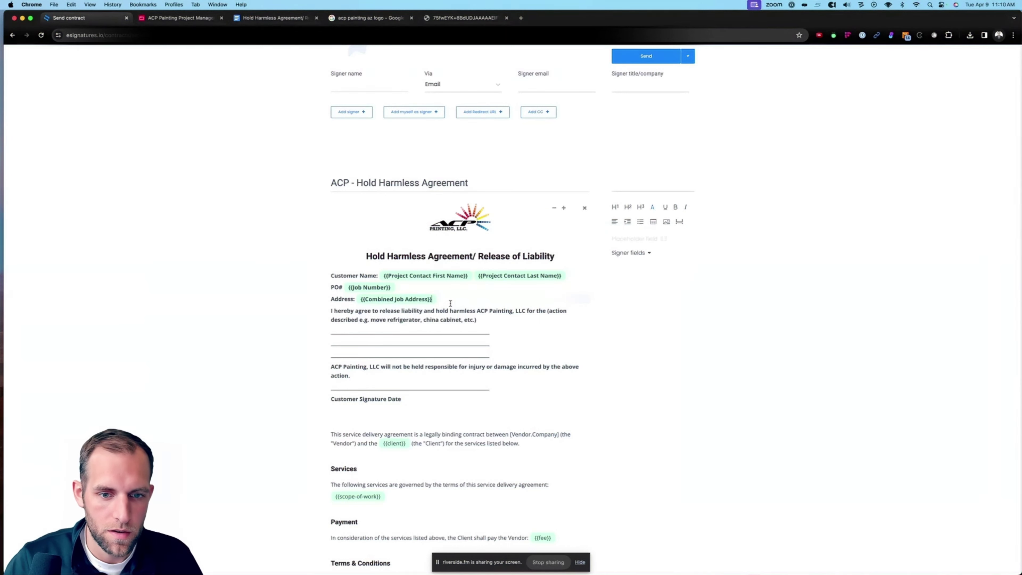
drag(490, 356, 331, 333)
key(BackSpace)
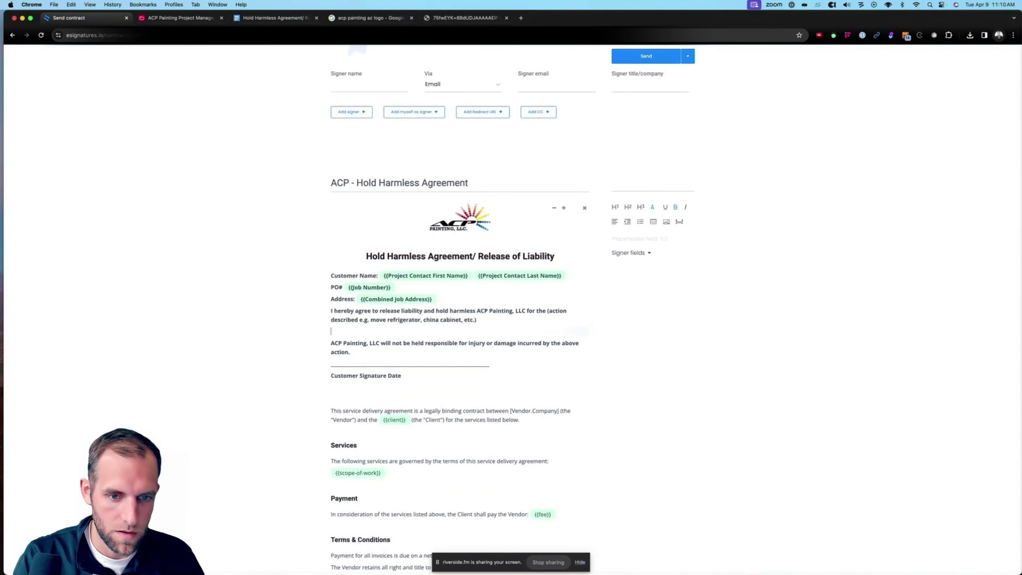
text({{)
text(Description of Action)
text(}})
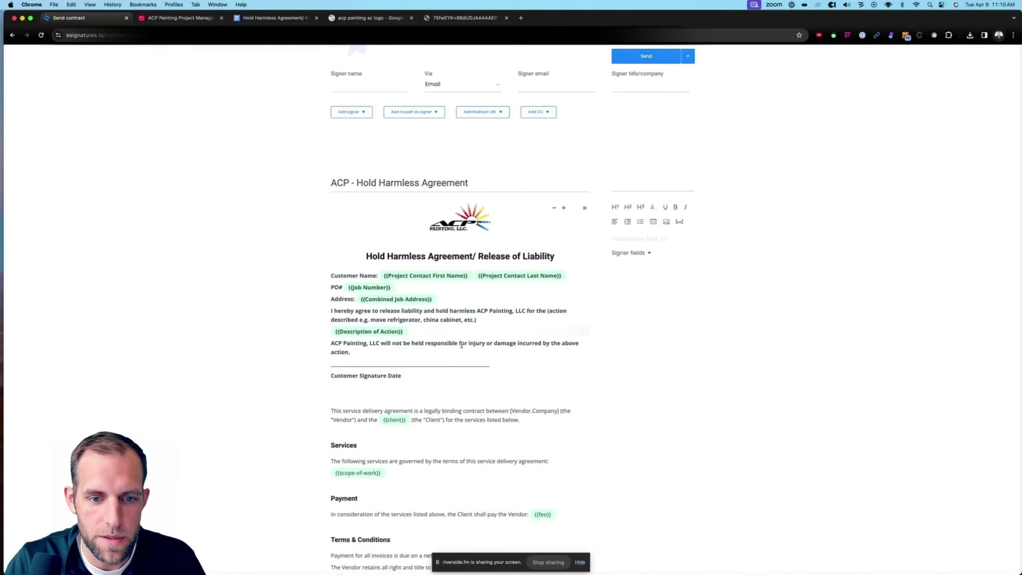
Step: Add an empty line below the liability sentence
key(Return)
key(BackSpace)
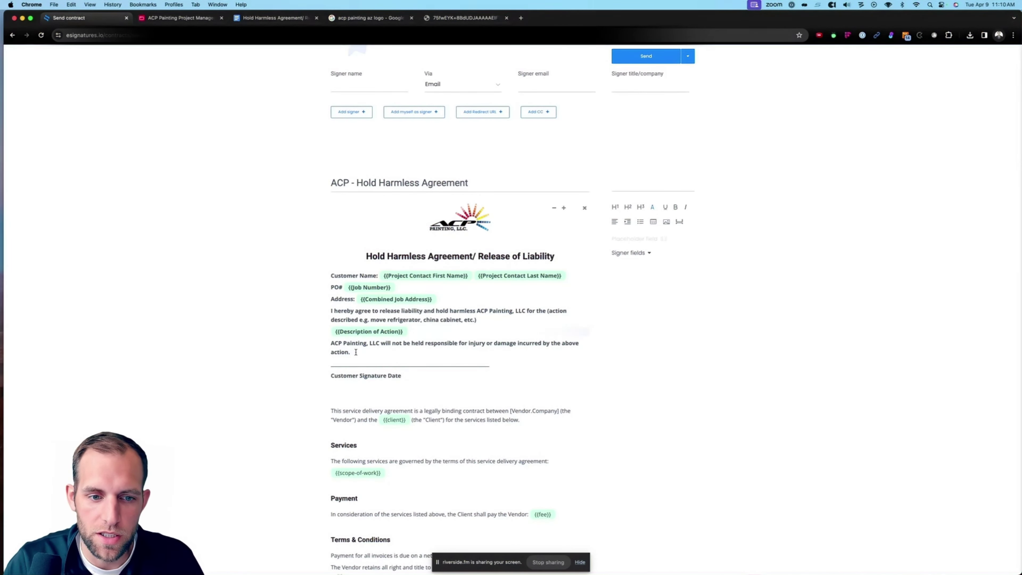
key(Return)
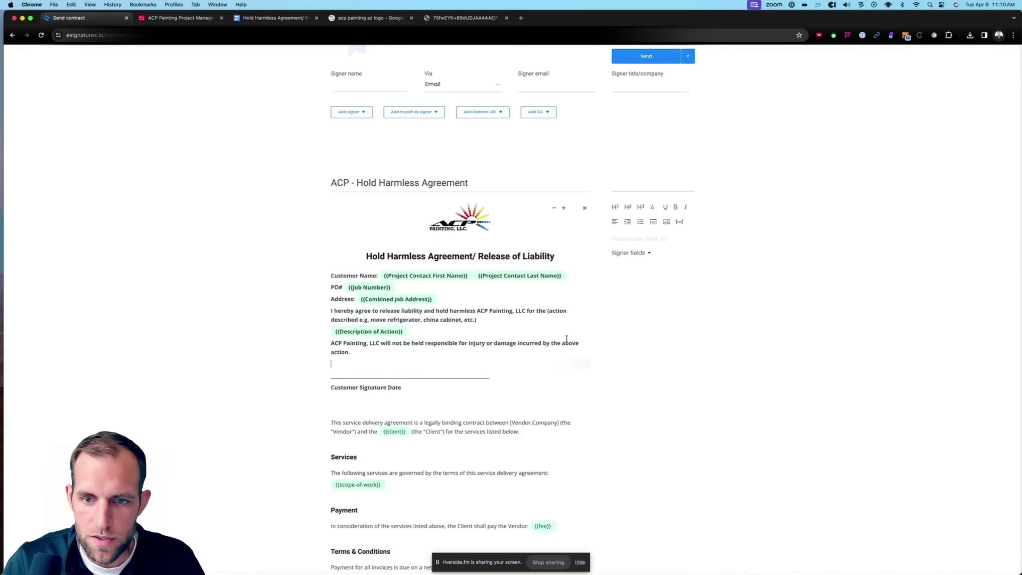
click(646, 254)
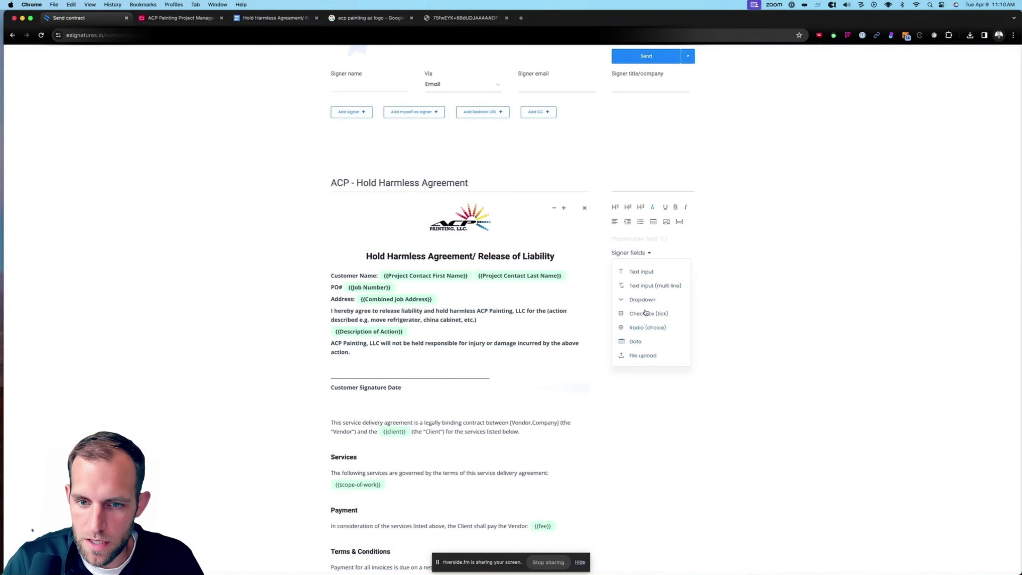
Step: Delete the signature line above Customer Signature Date
click(664, 277)
scroll(382, 370, down, 5)
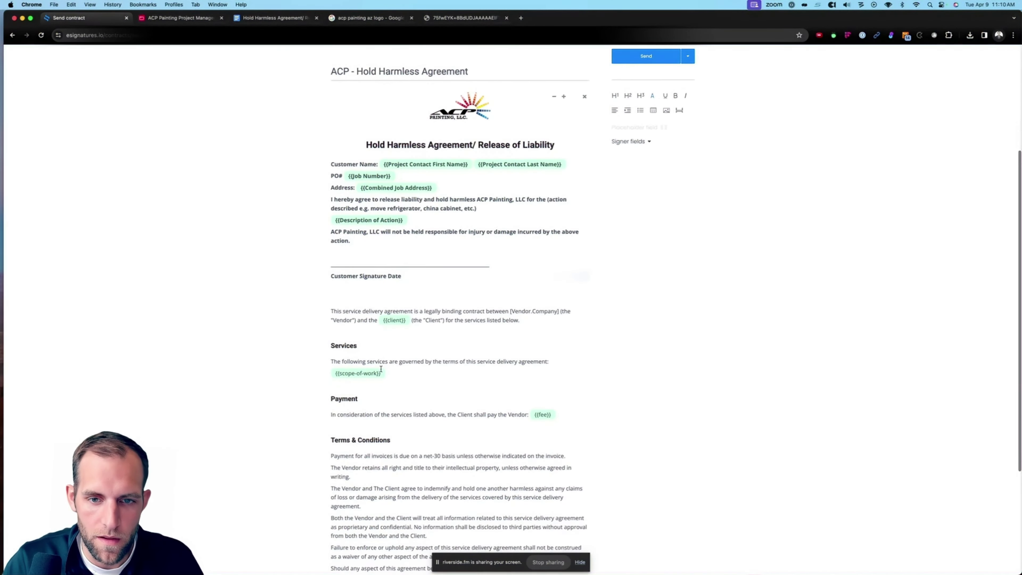
drag(312, 291, 317, 283)
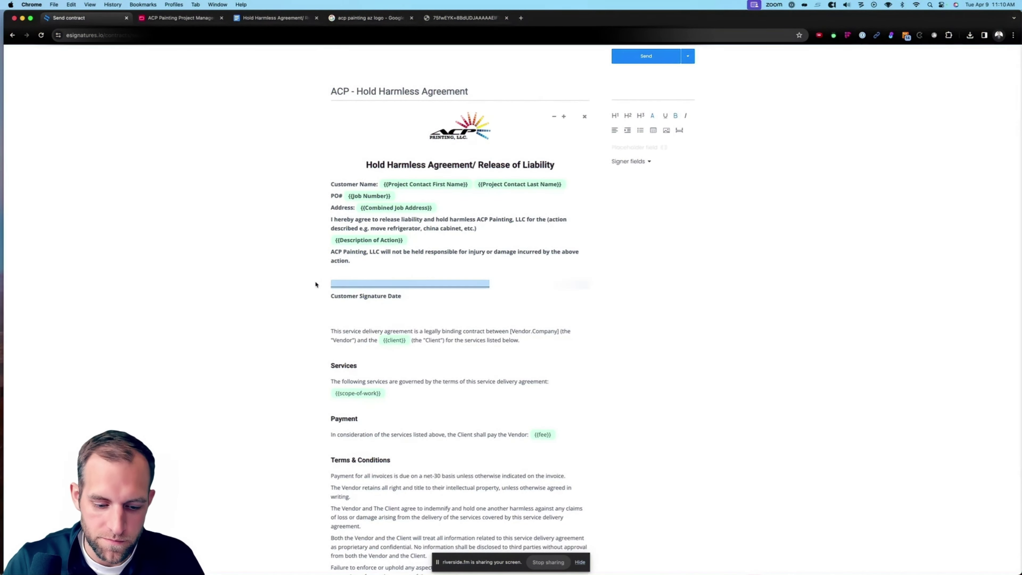
key(BackSpace)
Step: Insert a mandatory signer text field labelled 'Name' with placeholder 'Full Name'
click(630, 161)
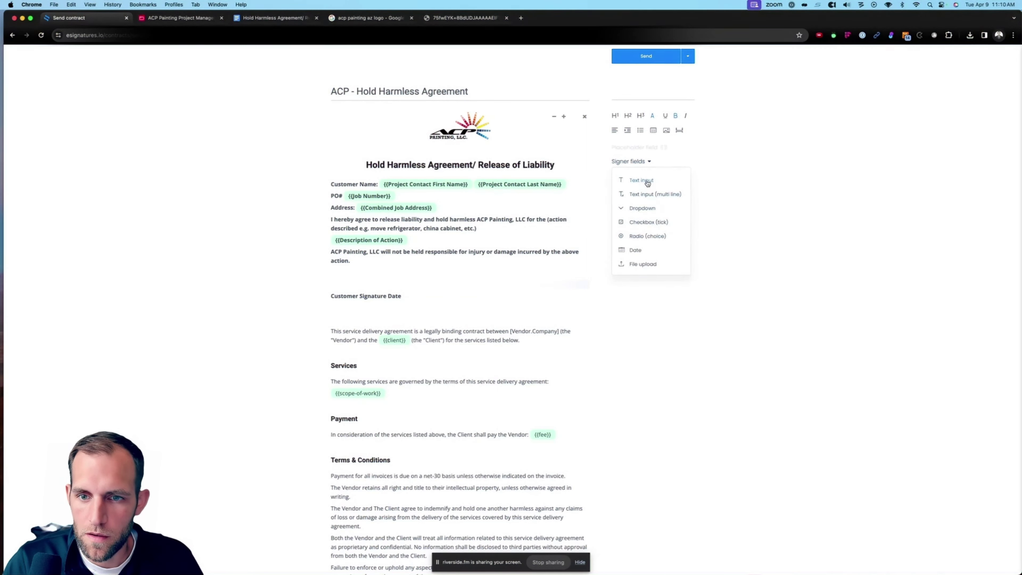
click(647, 181)
double_click(342, 296)
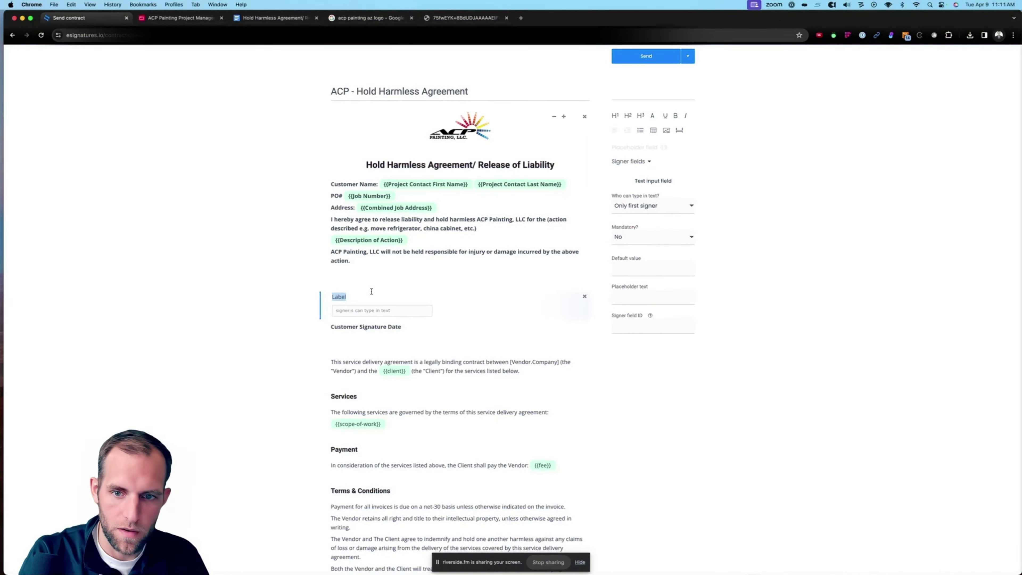
text(Name)
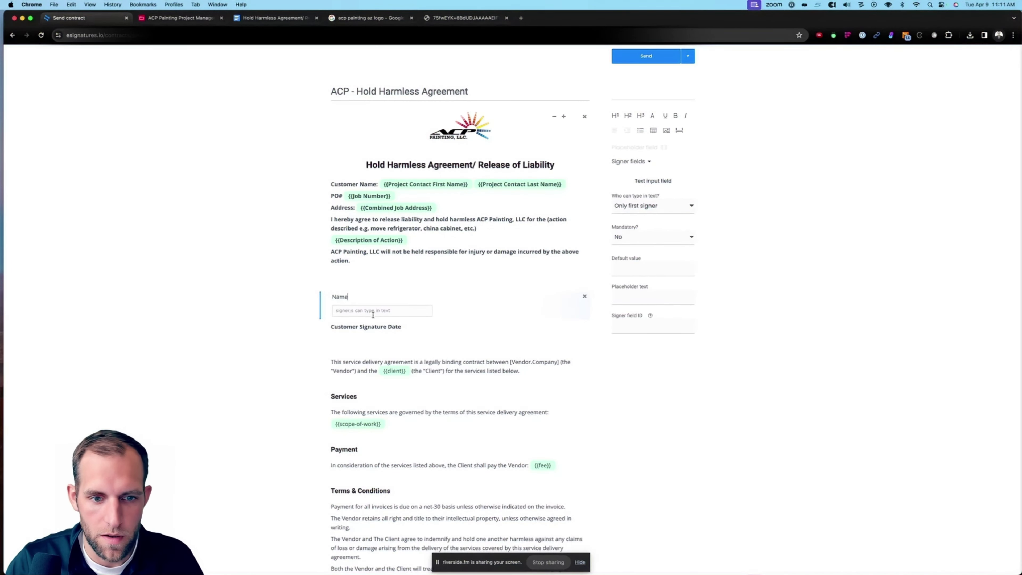
click(645, 237)
click(642, 227)
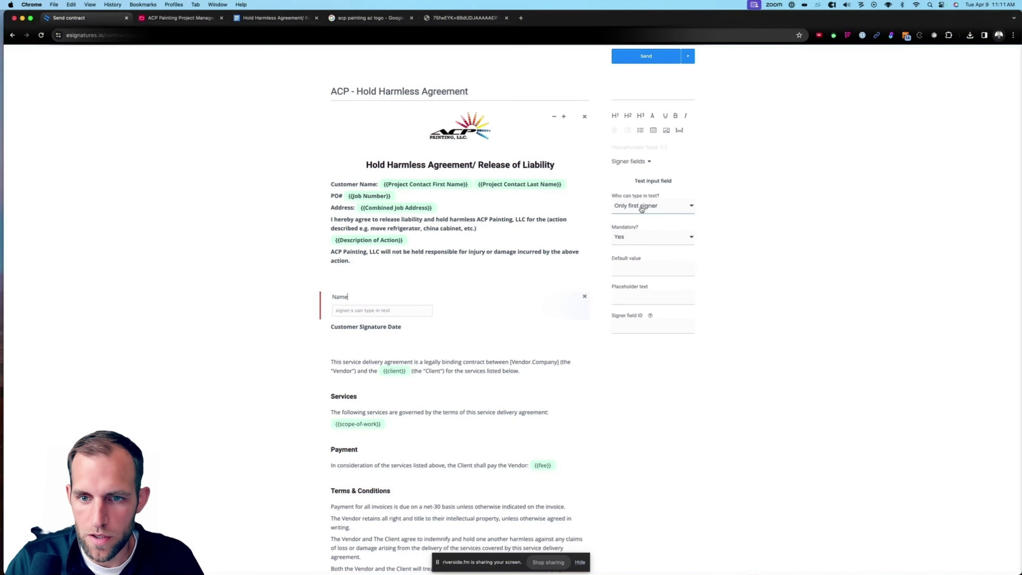
click(644, 269)
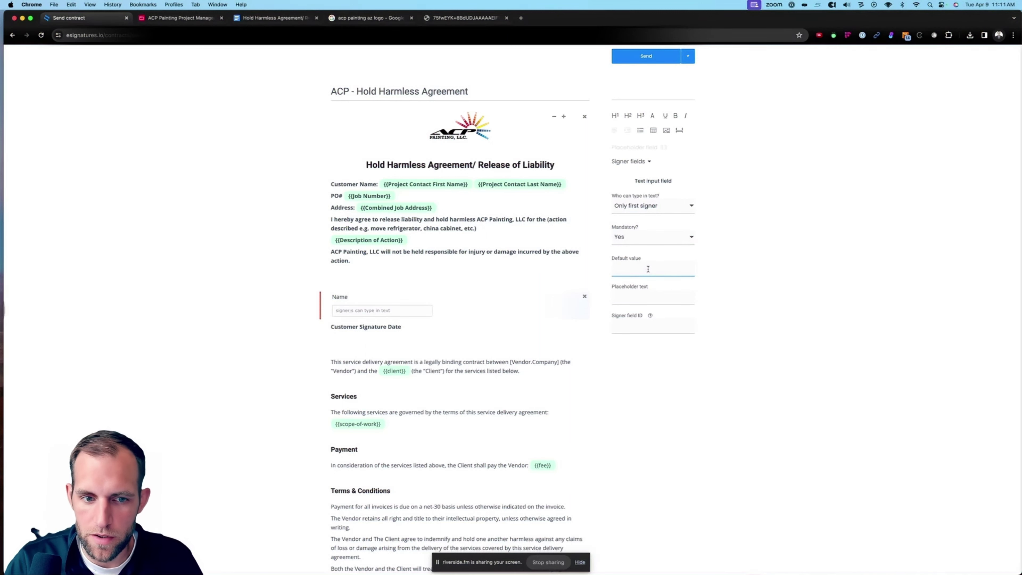
click(628, 291)
text(Full Name)
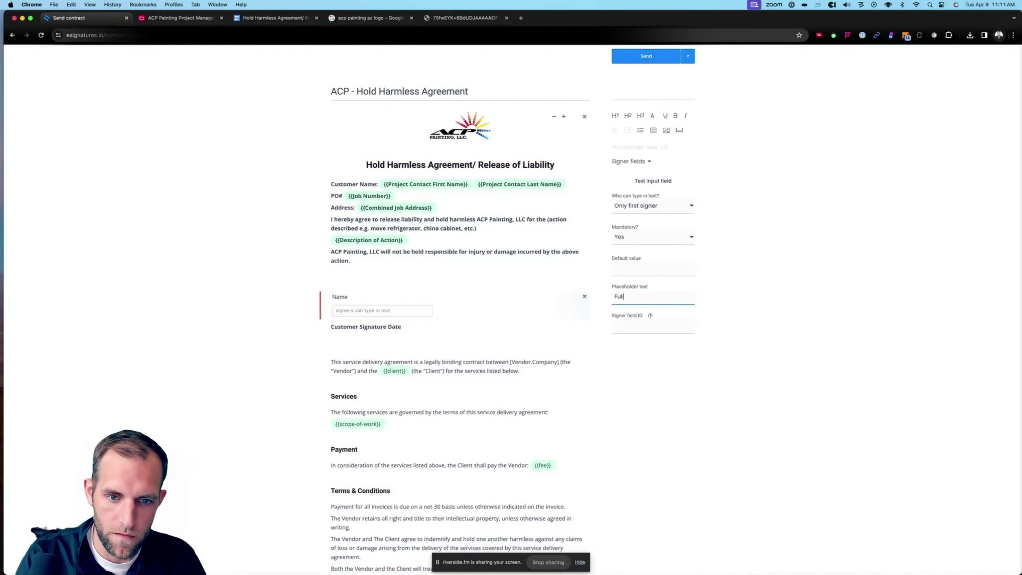
click(480, 353)
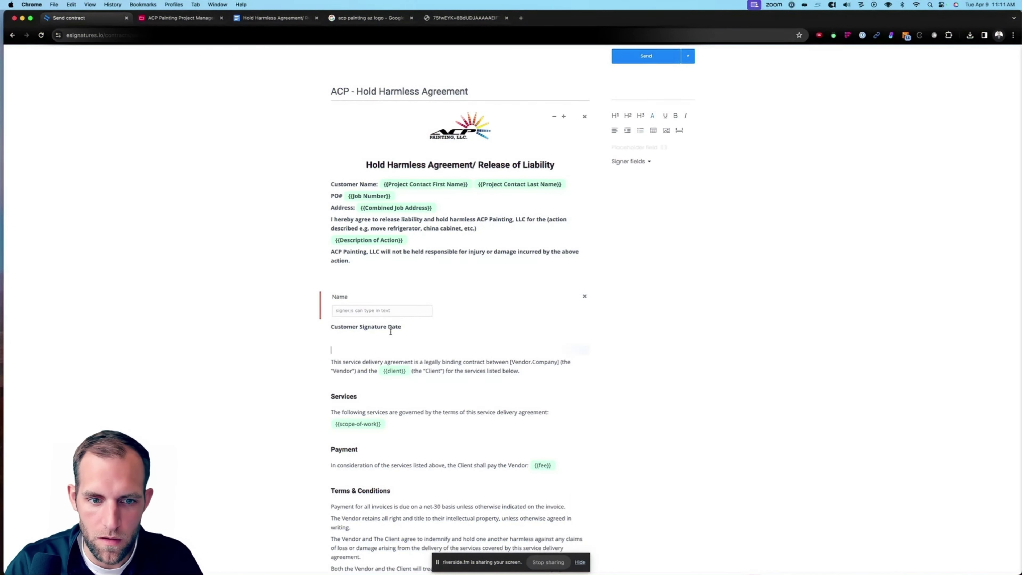
Step: Insert a mandatory signer Date field below Customer Signature Date
click(624, 163)
click(645, 255)
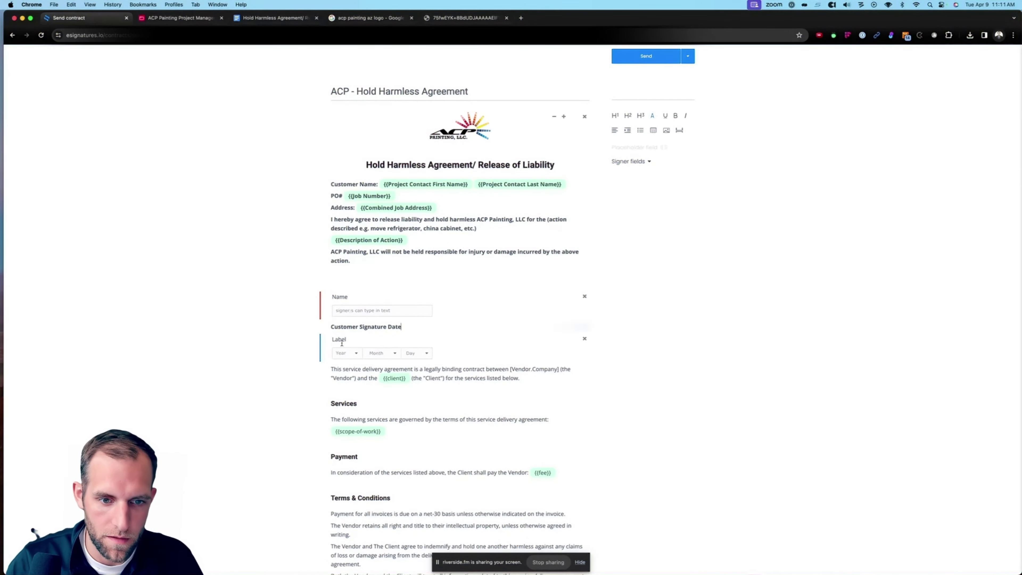
text(Date)
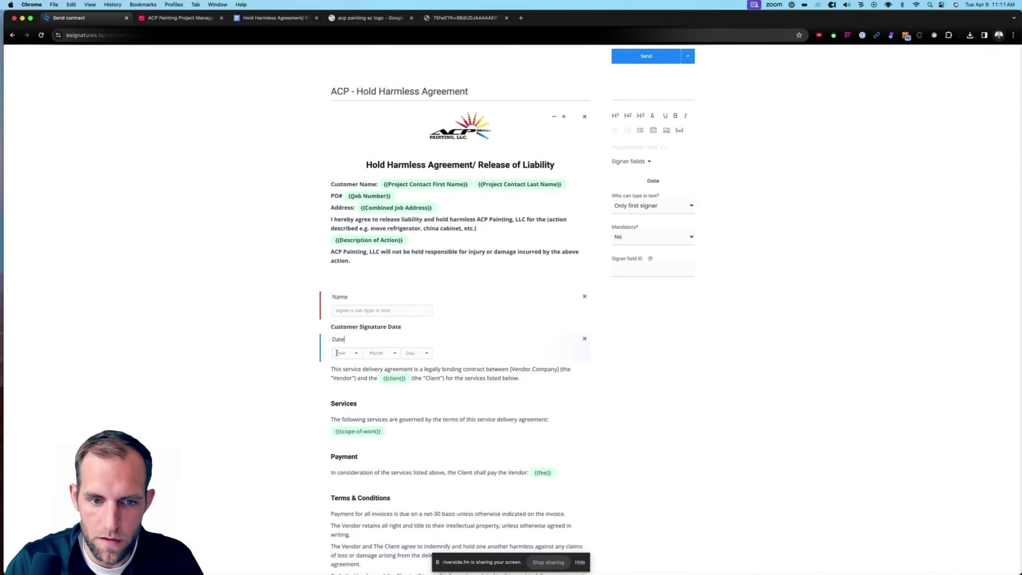
click(646, 237)
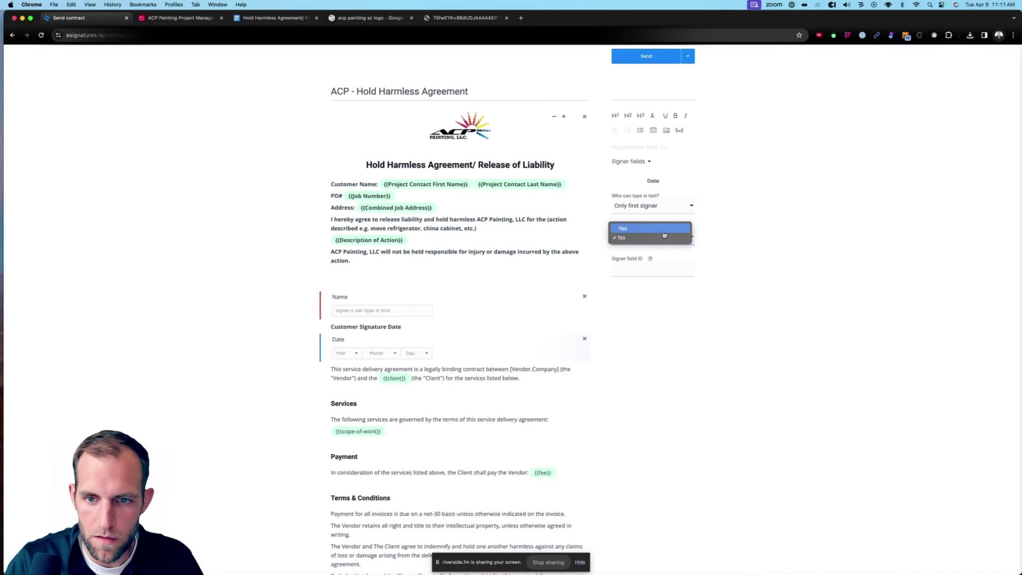
click(645, 229)
click(646, 269)
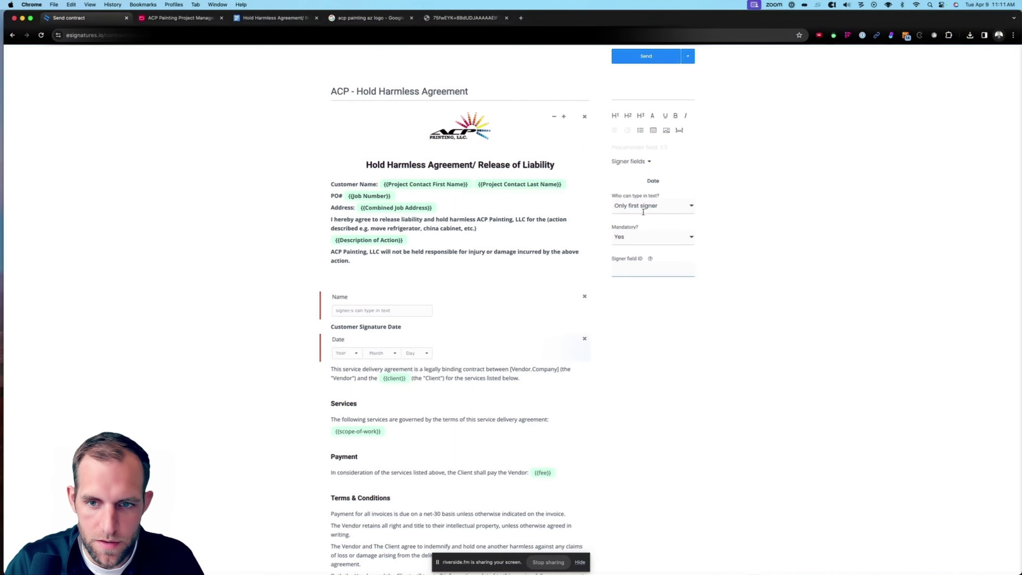
click(418, 391)
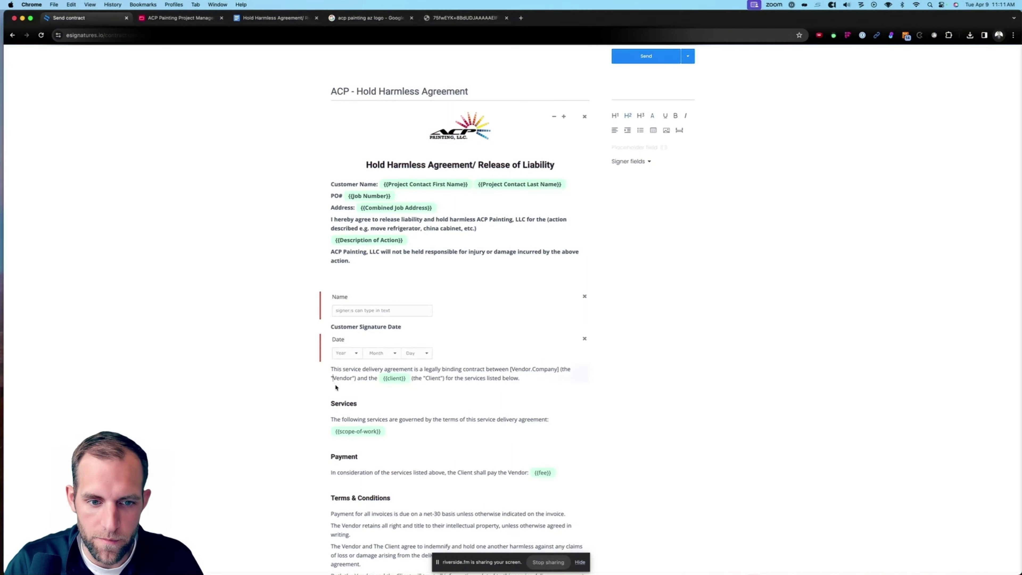
click(333, 340)
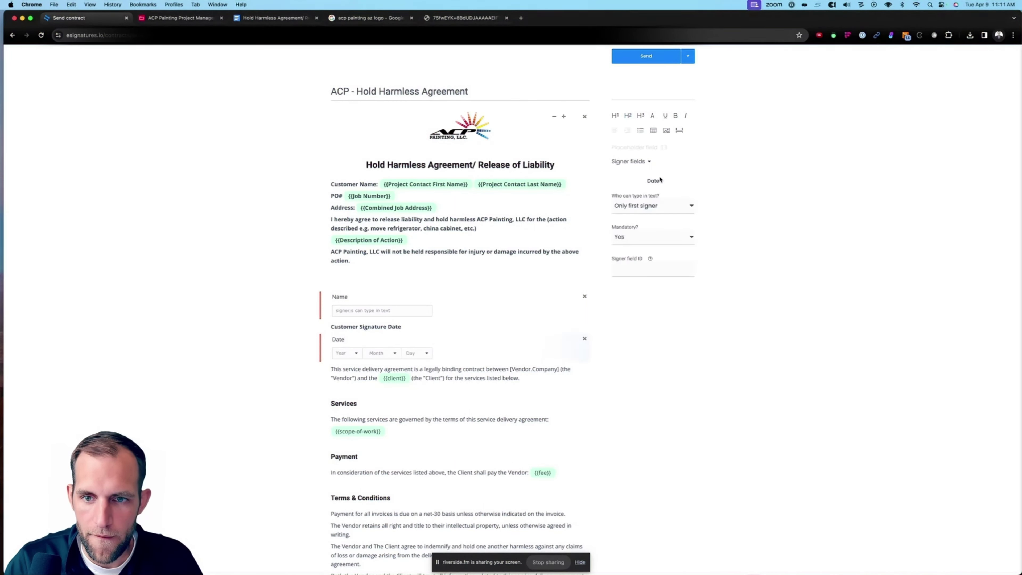
click(347, 382)
Step: Delete the leftover service agreement text starting from its first paragraph
click(630, 162)
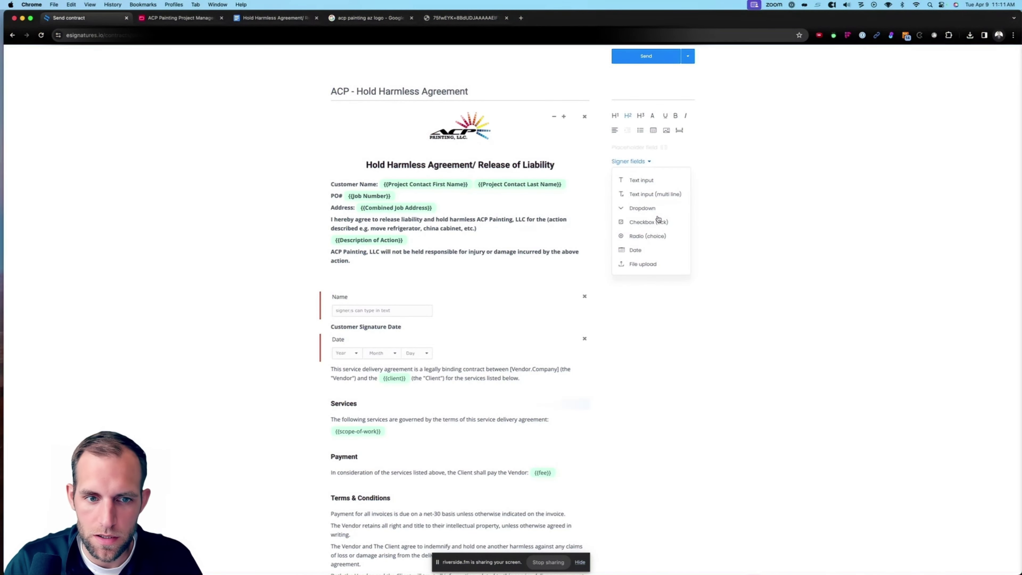
scroll(403, 411, down, 1)
scroll(404, 411, down, 2)
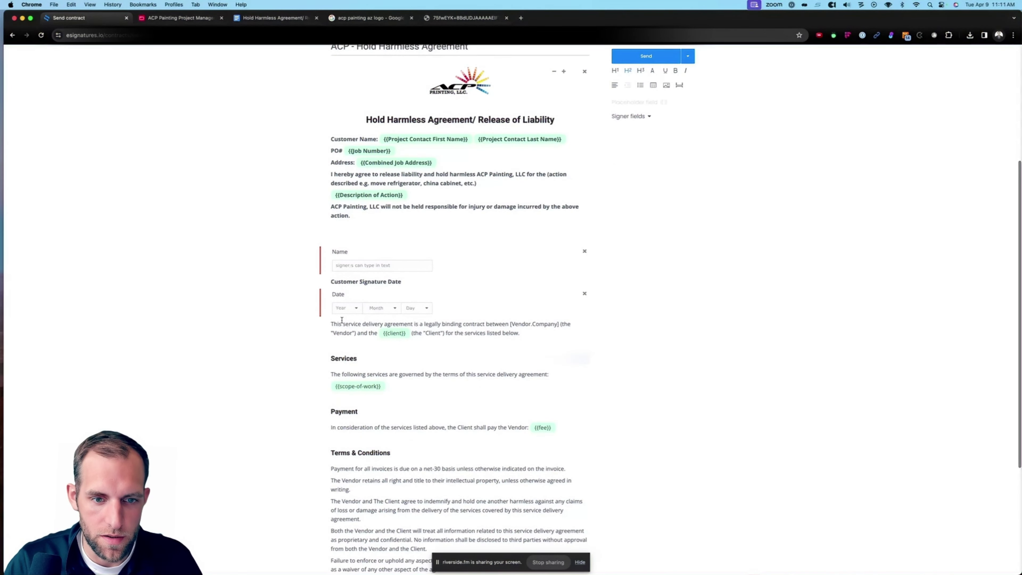
drag(331, 324, 513, 426)
scroll(536, 365, down, 5)
key(BackSpace)
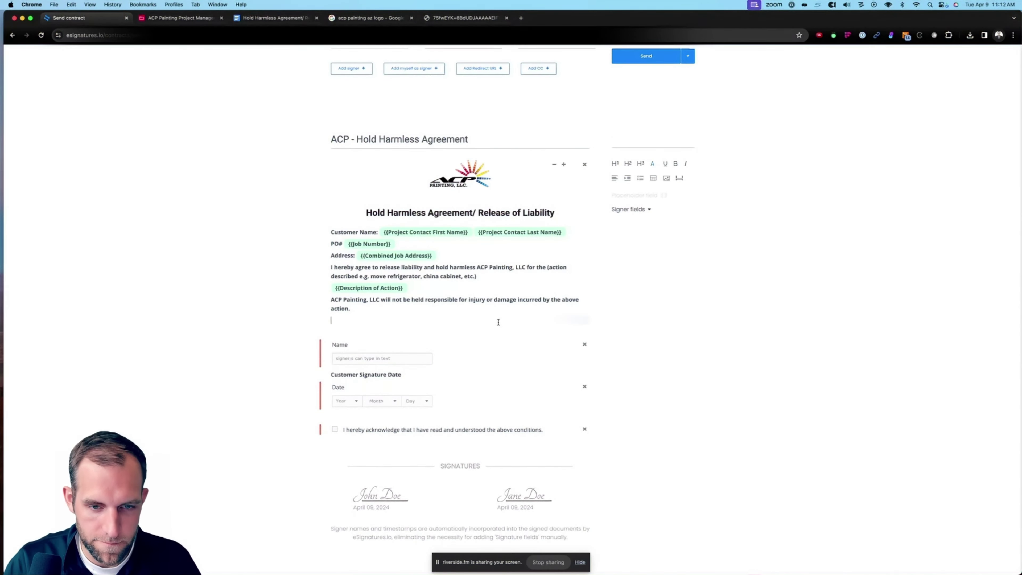
Step: Add a checkbox with the acknowledgement sentence as its label below the liability statement
key(Return)
click(631, 209)
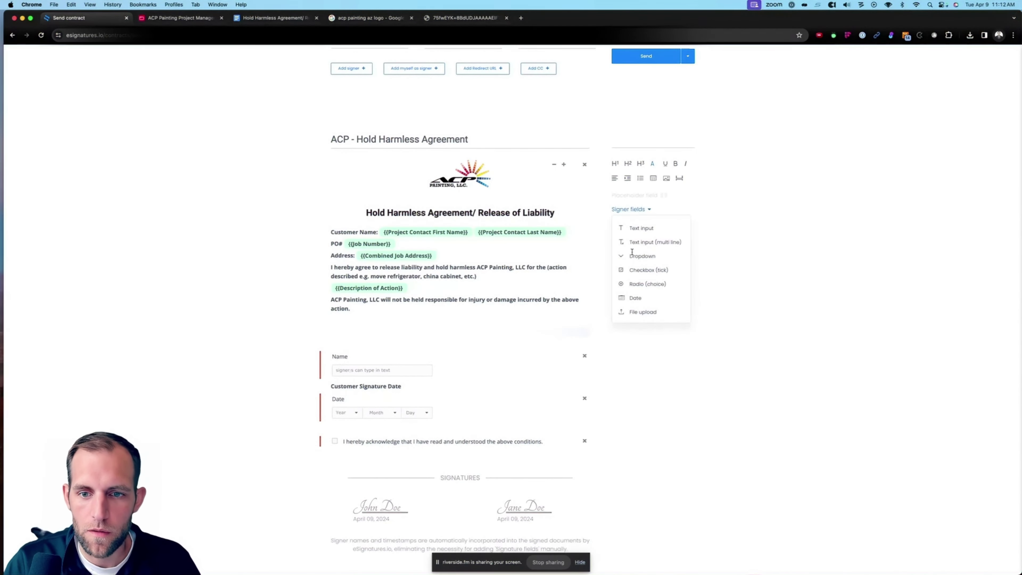
click(623, 270)
click(631, 285)
click(628, 275)
text(I hereby acknowledge that I have read and understood the above conditions.)
Step: Delete the old acknowledgement checkbox and the blank line above the new one
click(584, 455)
click(348, 343)
click(349, 329)
key(BackSpace)
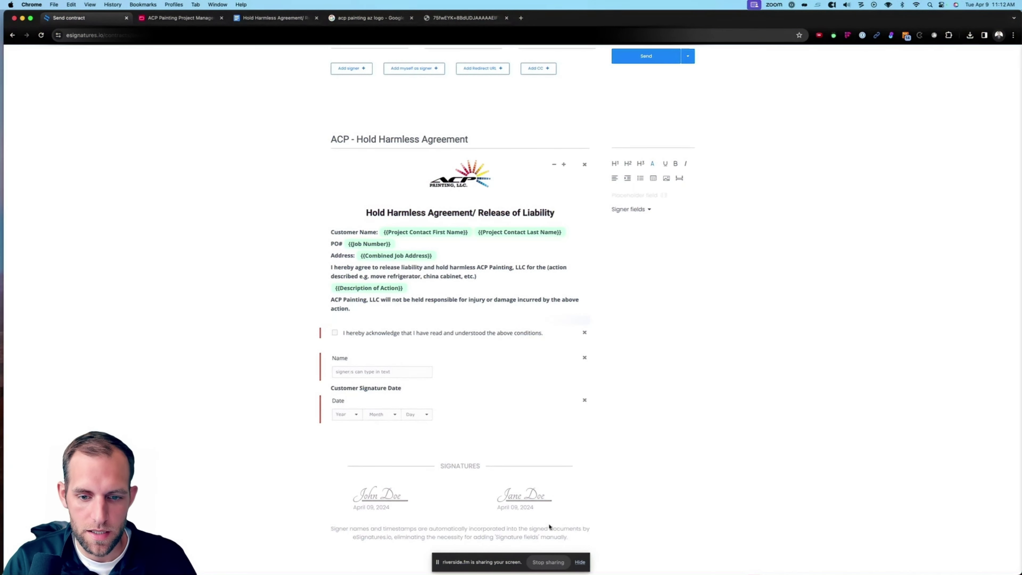
Step: Save the Hold Harmless agreement as a template
scroll(628, 96, up, 3)
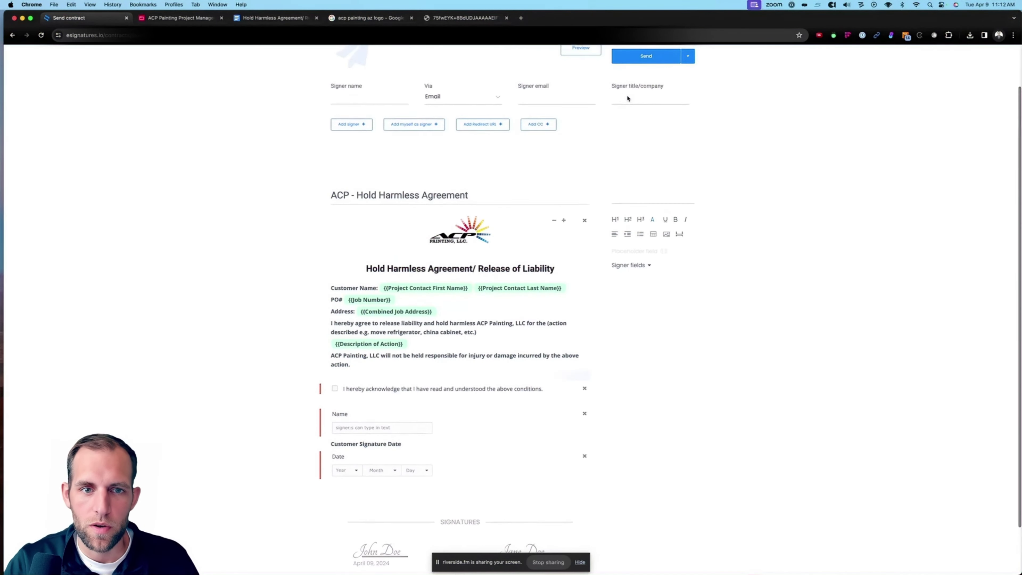
scroll(670, 75, up, 2)
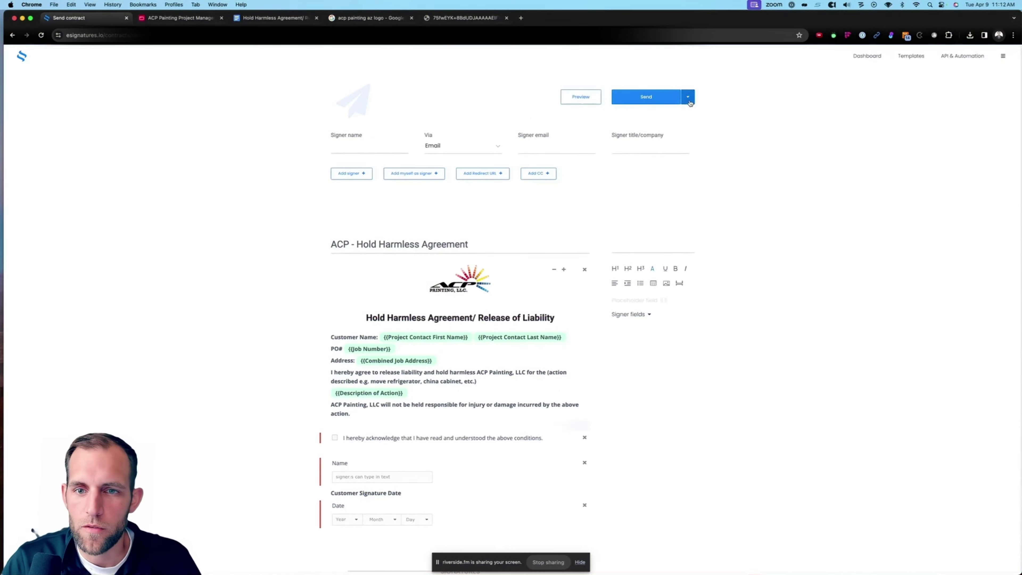
click(688, 98)
click(688, 101)
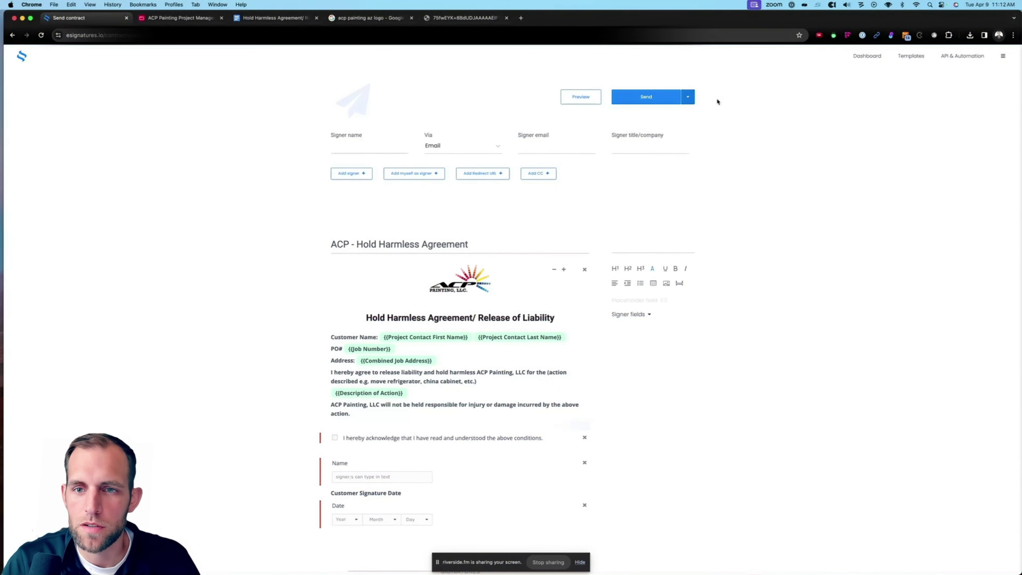
click(688, 97)
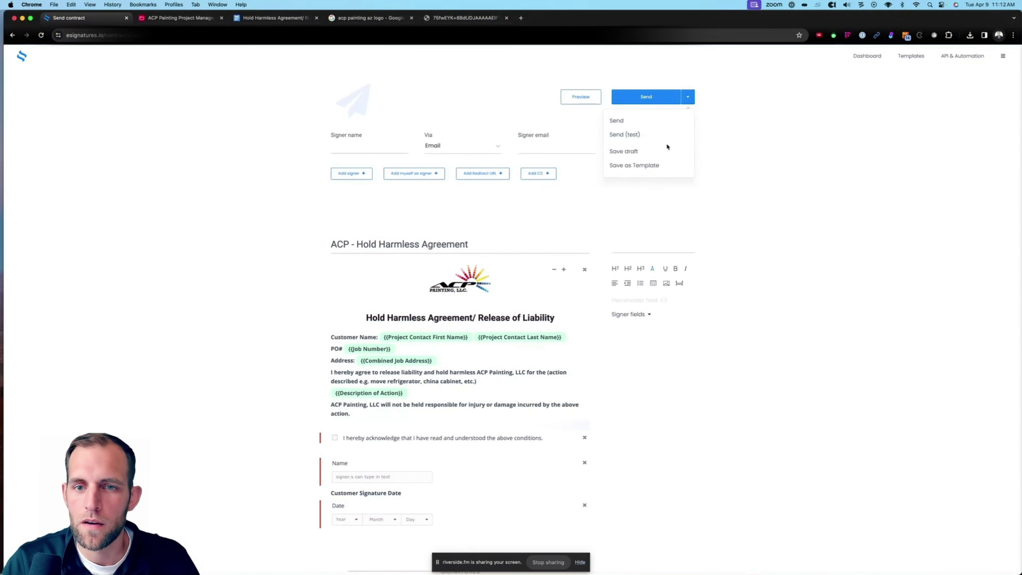
click(637, 165)
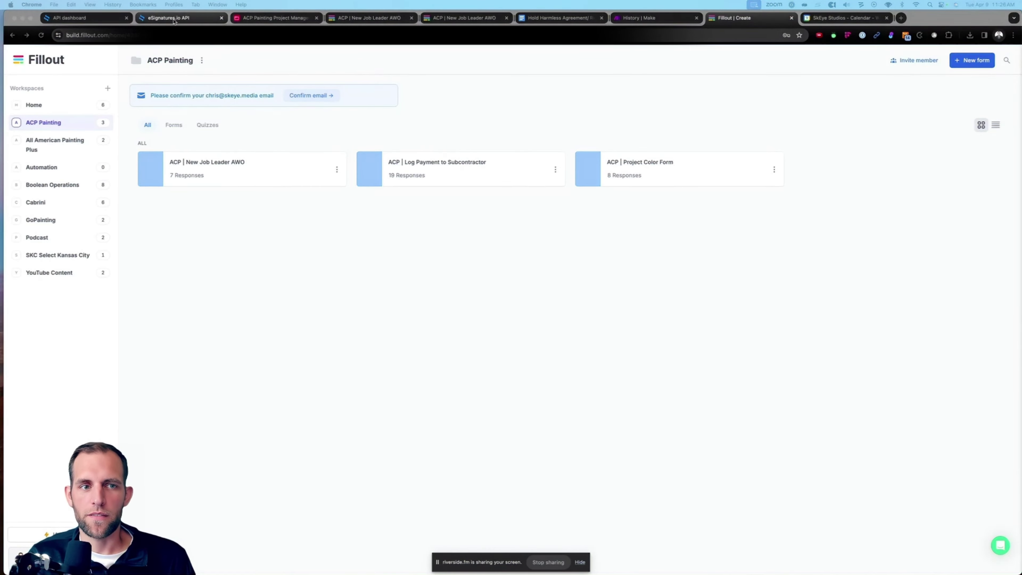
Step: Show the Hold Harmless table in the ACP Painting Project Management base, scrolled to its first columns
click(258, 19)
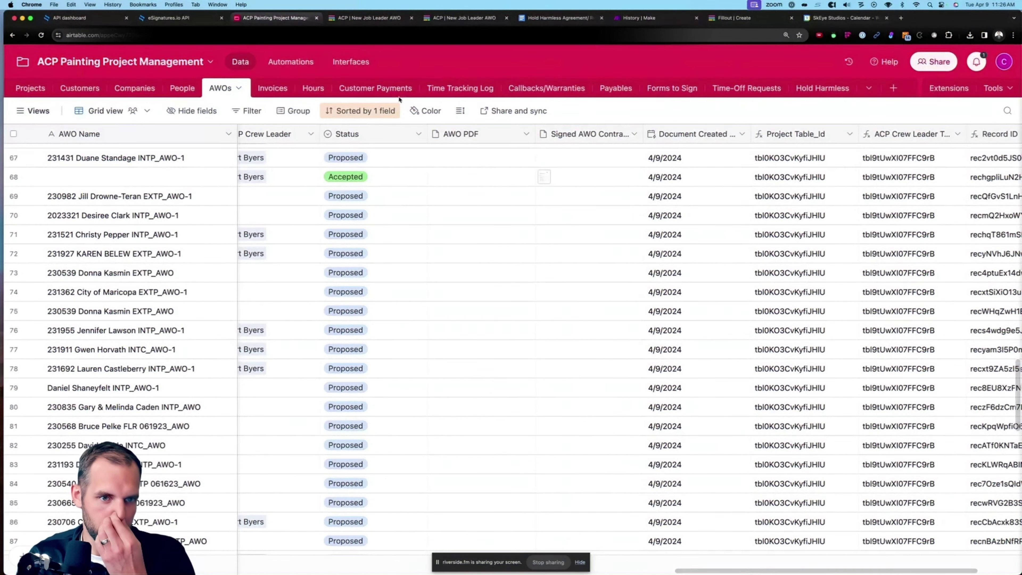
click(816, 94)
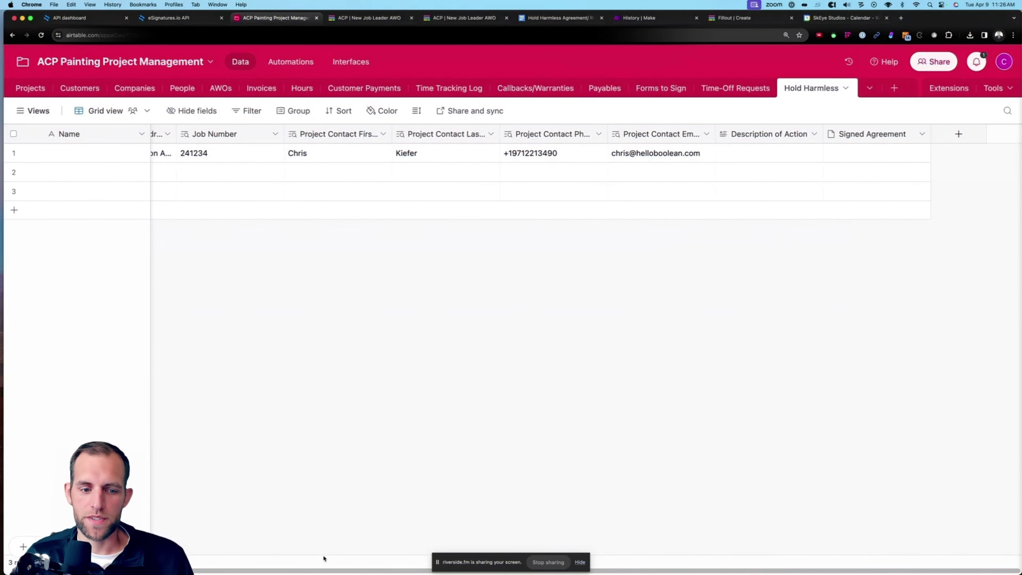
scroll(298, 559, left, 5)
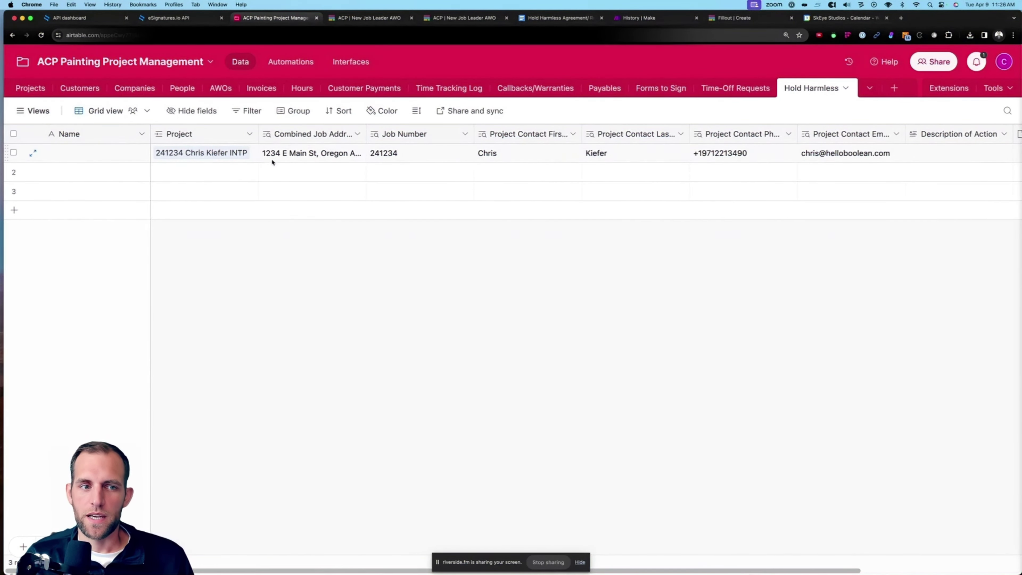
Step: Close both New Job Leader AWO form tabs and duplicate that form in Fillout
click(451, 18)
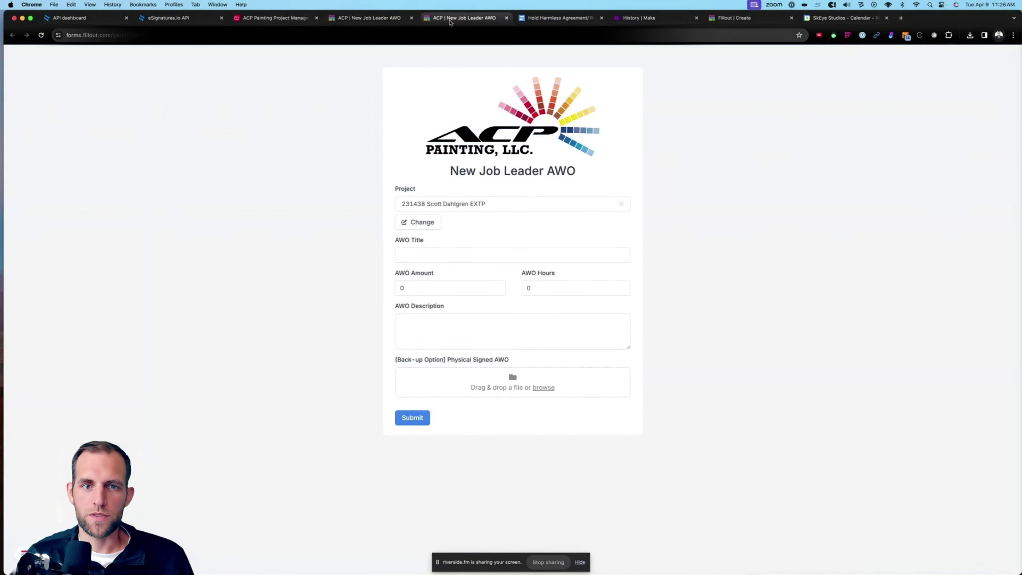
click(352, 20)
click(412, 19)
click(412, 18)
click(561, 21)
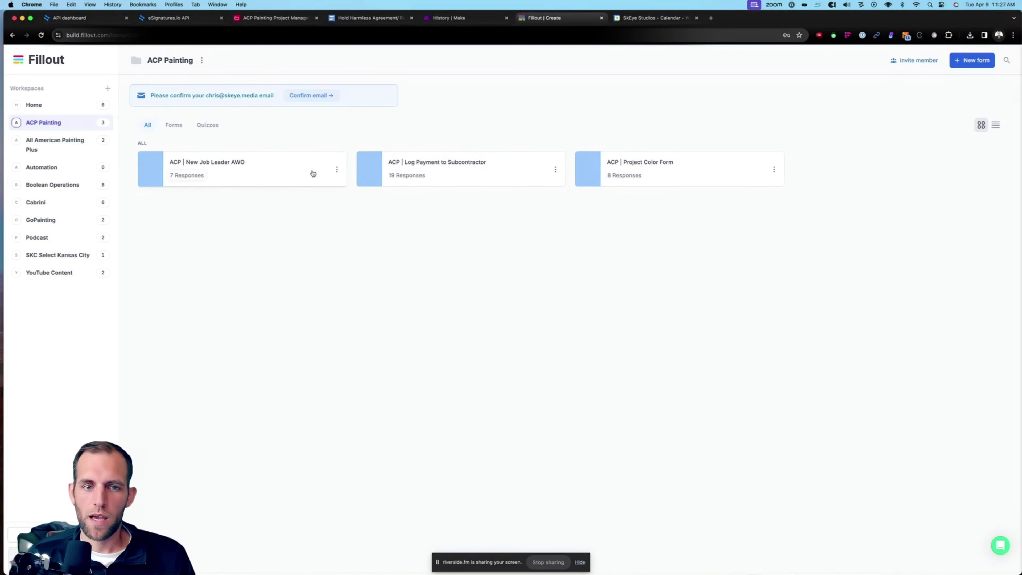
click(337, 171)
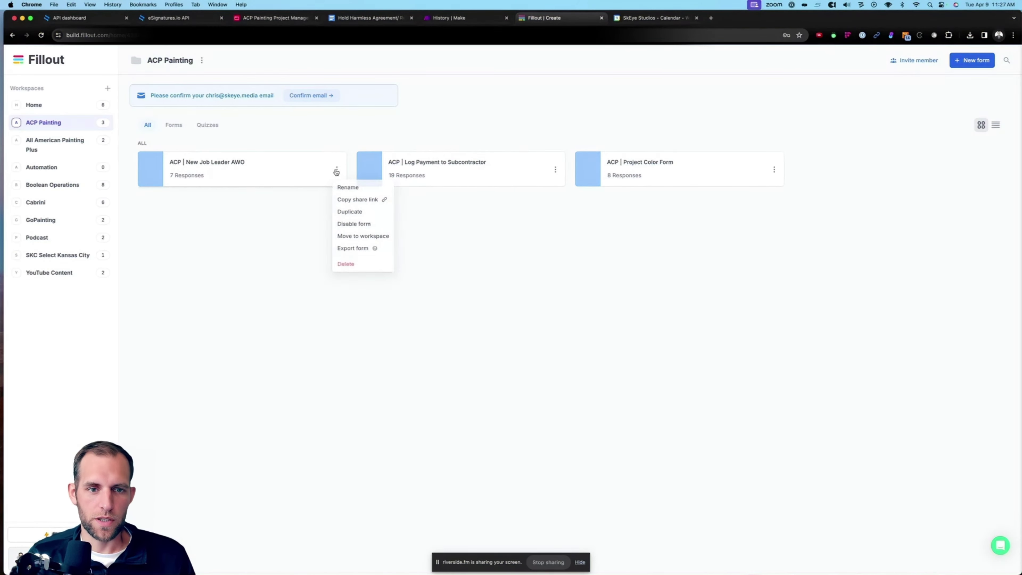
click(355, 214)
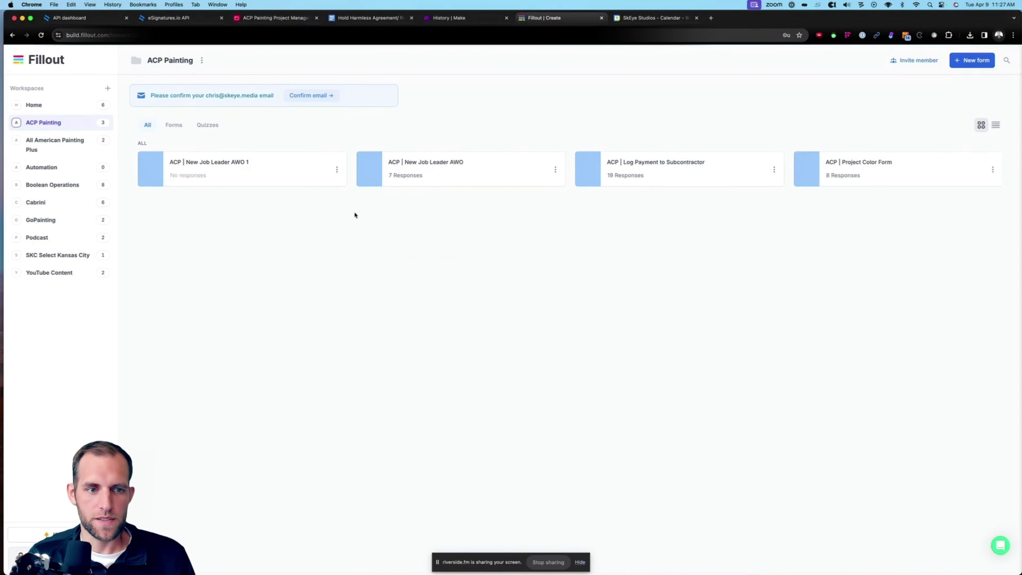
Step: Rename the copy to 'ACP | New Hold Harmless Form' and open it in the editor
click(337, 169)
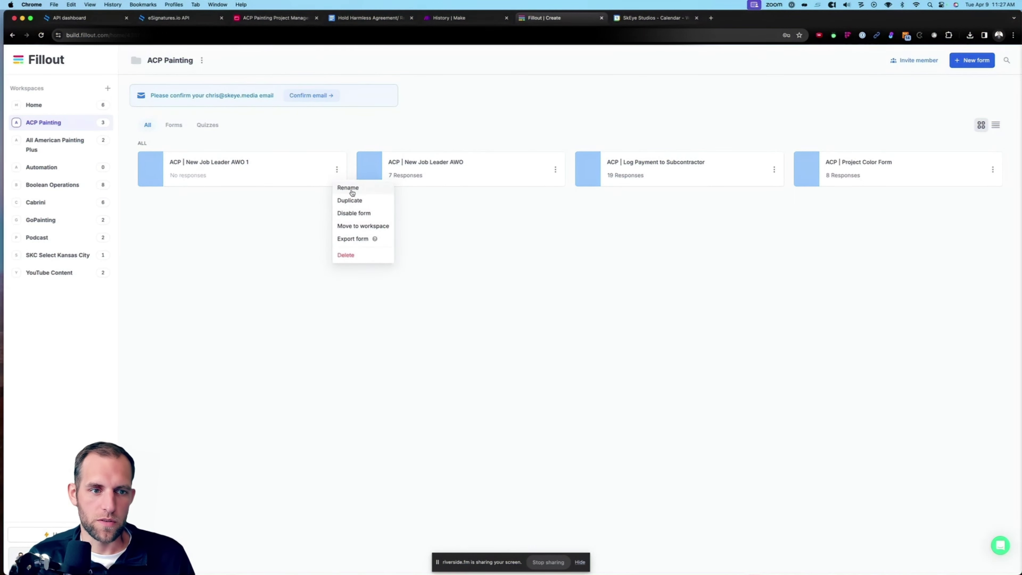
click(348, 188)
key(Left)
drag(493, 128, 440, 126)
text(Hold Harm)
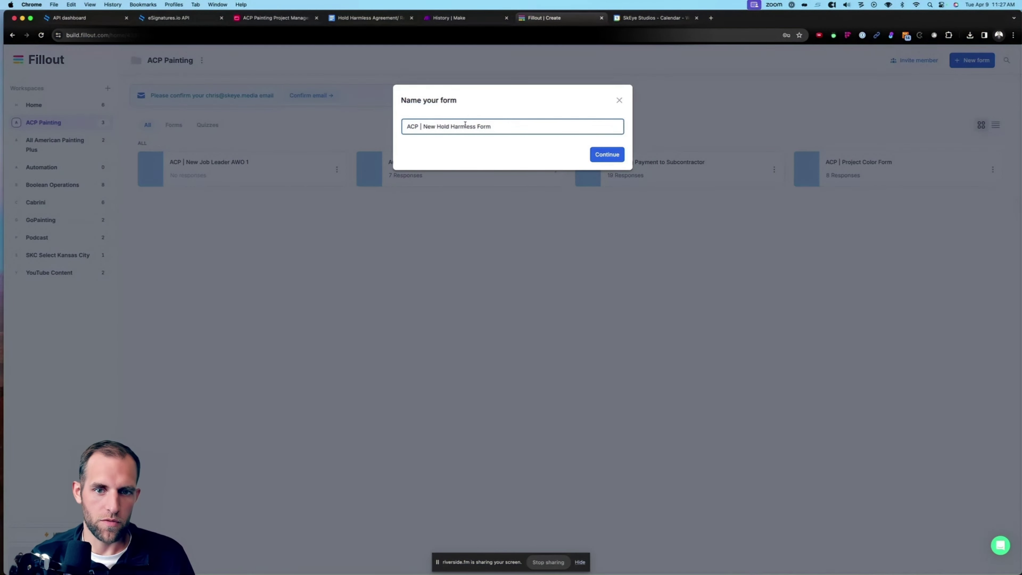
click(609, 155)
click(262, 171)
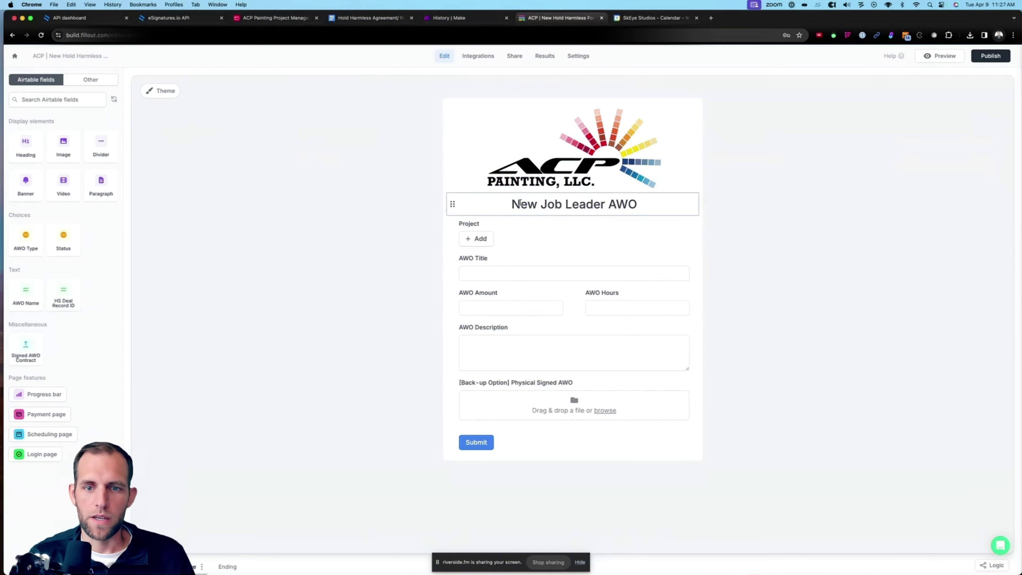
Step: Retitle the form heading to 'ACP | New Hold Harmless'
click(520, 203)
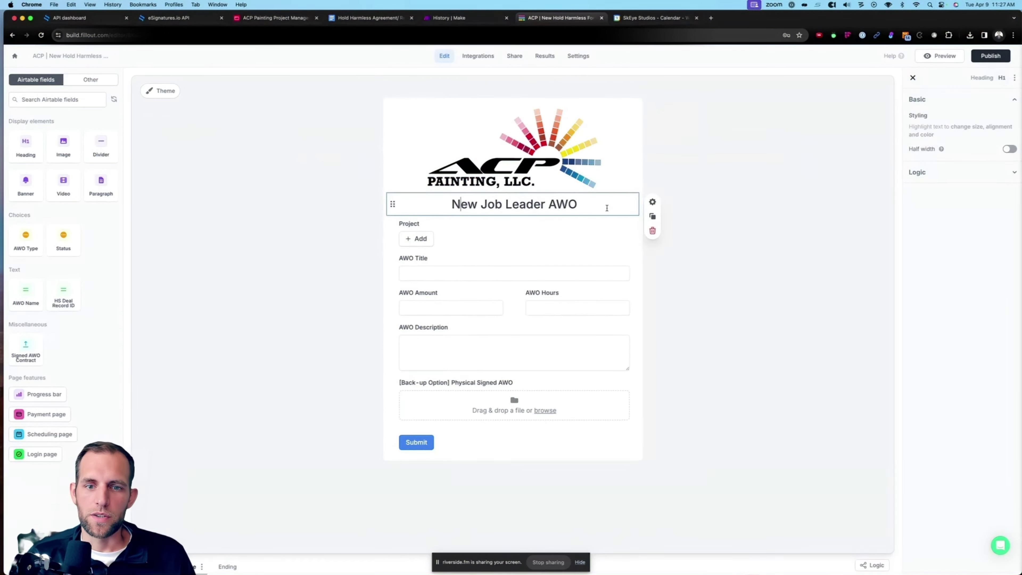
triple_click(454, 204)
text(ACP | New H)
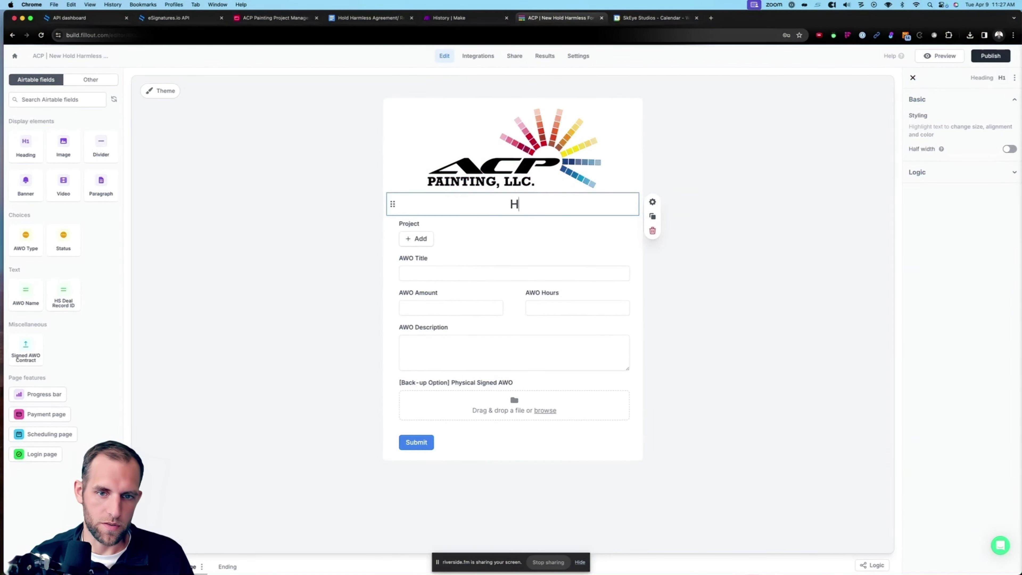
text(old Harmless)
Step: Delete the AWO Title, AWO Amount and AWO Hours fields from the form
click(458, 241)
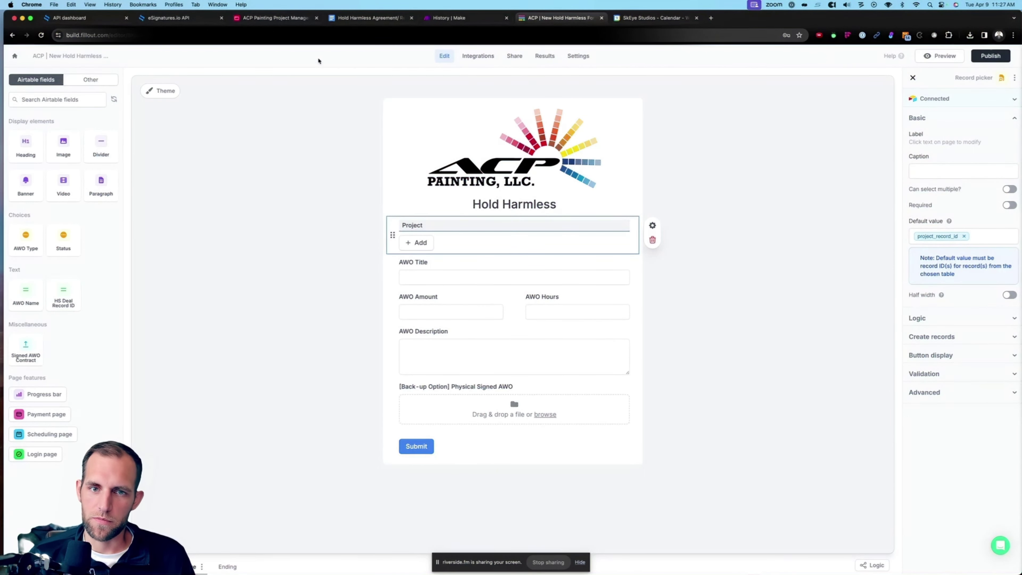
click(425, 270)
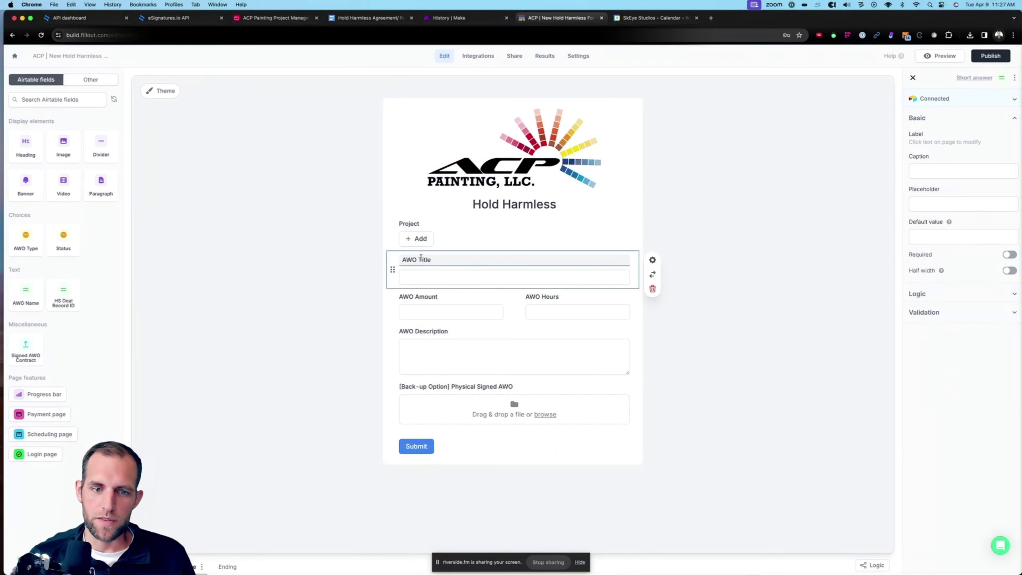
triple_click(417, 261)
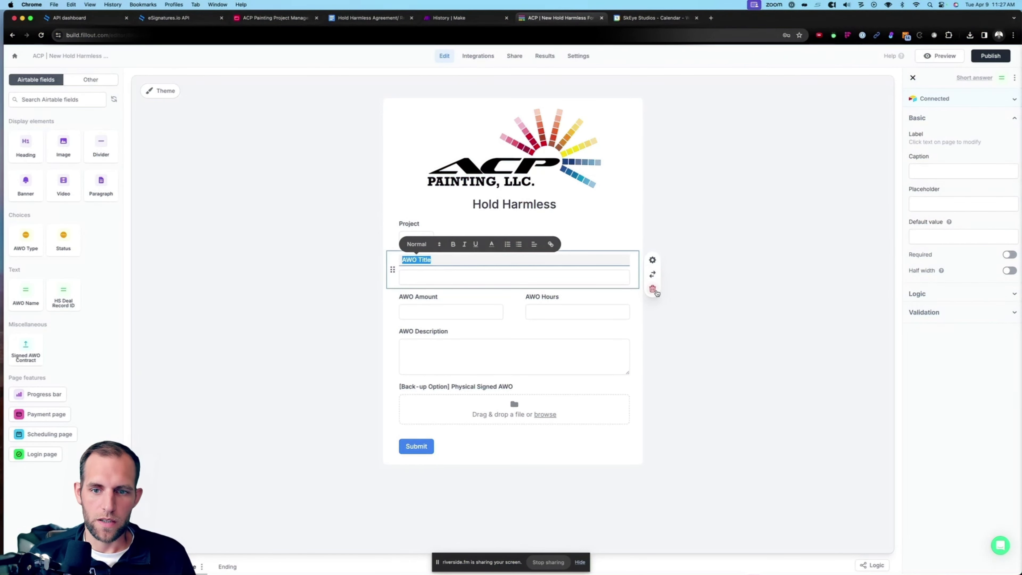
click(653, 290)
click(665, 328)
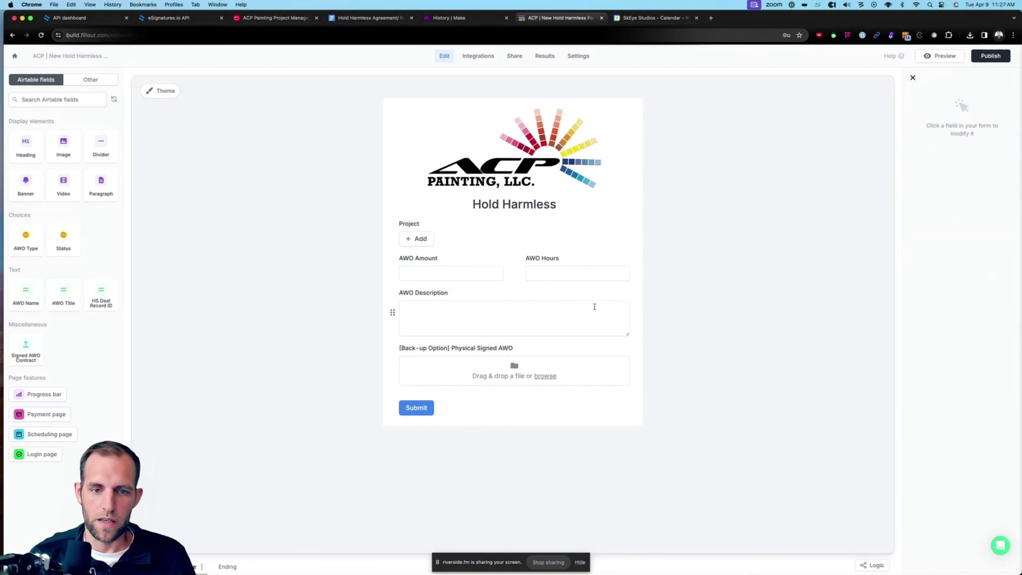
click(491, 261)
click(526, 290)
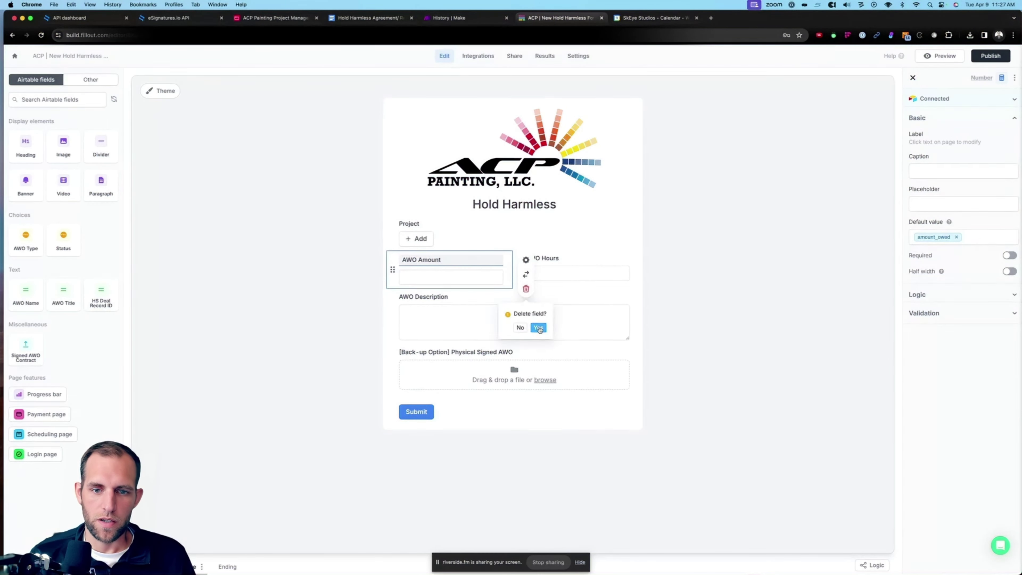
click(538, 327)
click(527, 264)
click(648, 290)
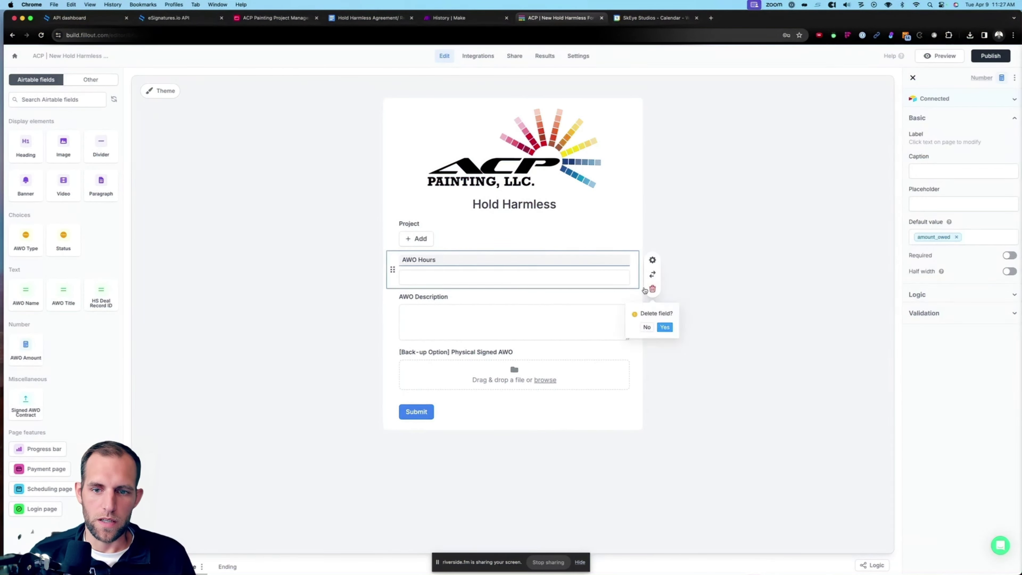
click(665, 327)
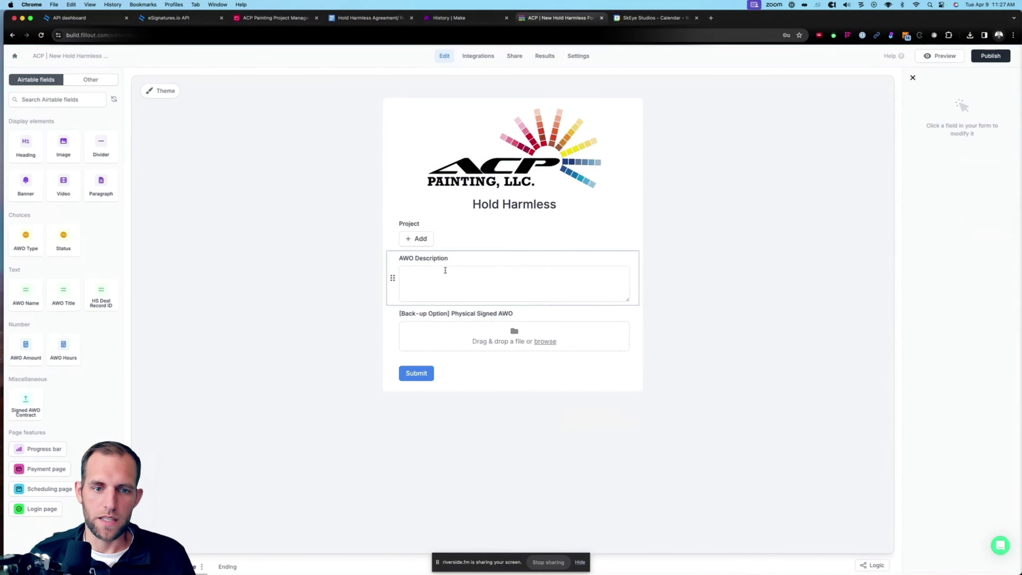
Step: Relabel the AWO Description field 'Hold Harmless' and bring up the Hold Harmless Agreement document
click(543, 296)
text(Hold Harmless)
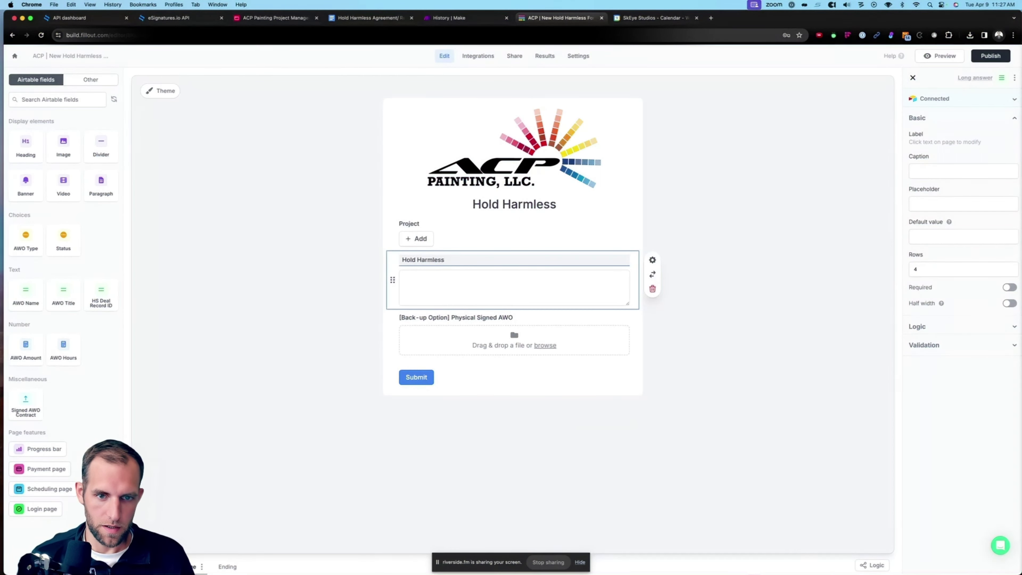
key(super+a)
click(370, 18)
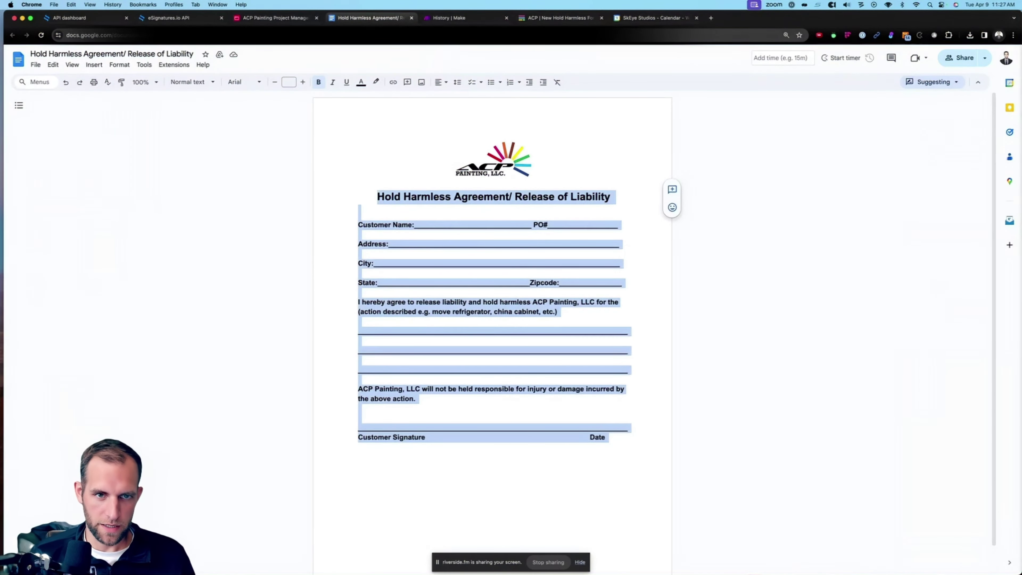
Step: Use the doc's example line as the label, prefixed 'Describe the Action we are doing for the homeowner'
click(395, 310)
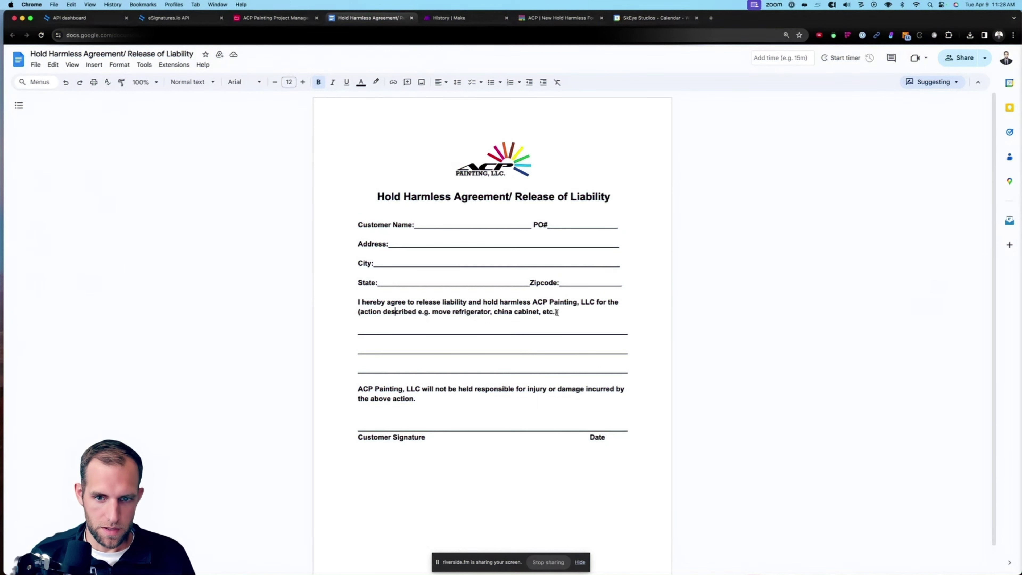
drag(557, 313, 359, 313)
key(super+c)
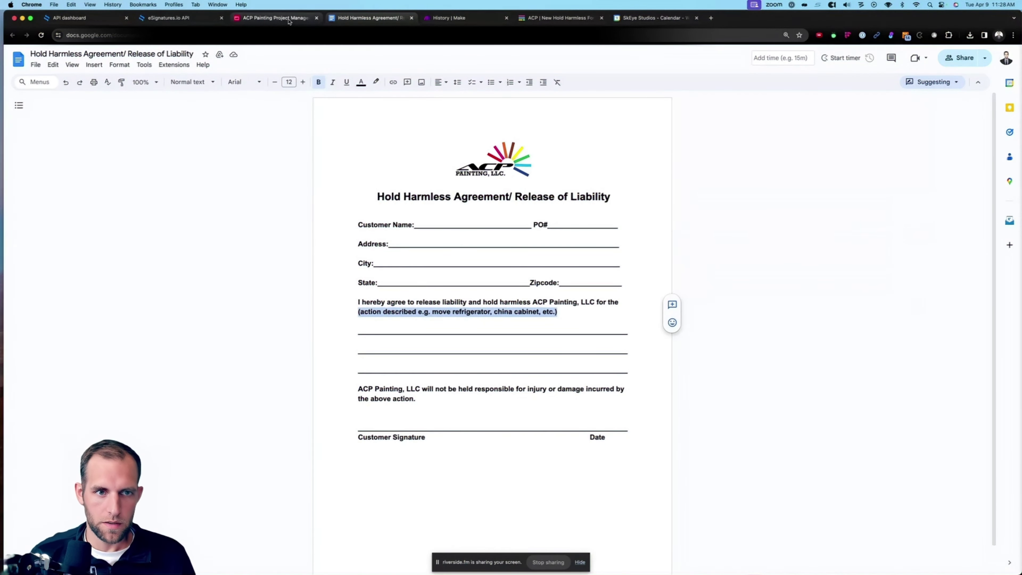
click(559, 18)
key(super+v)
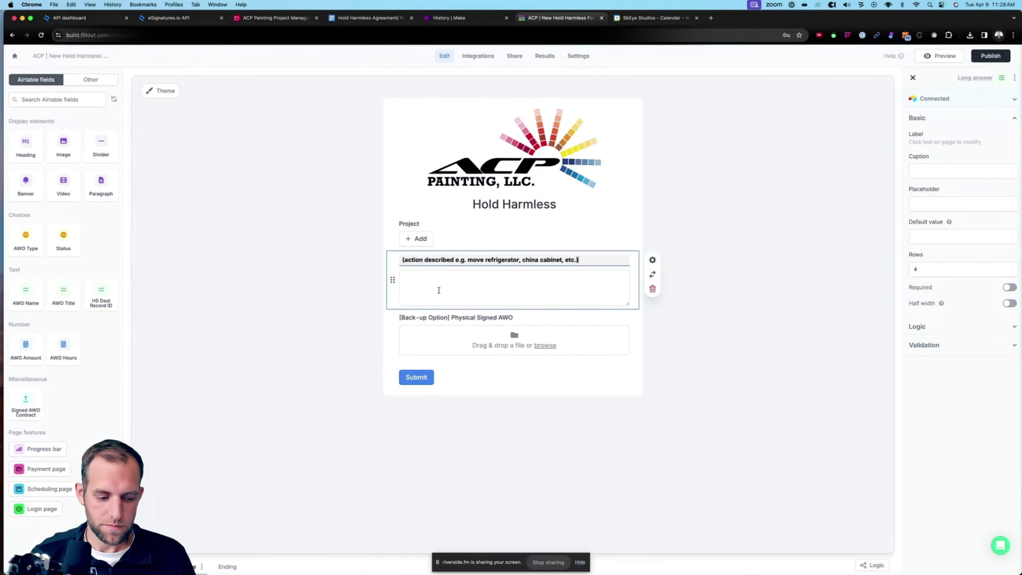
click(402, 259)
text(Describe the )
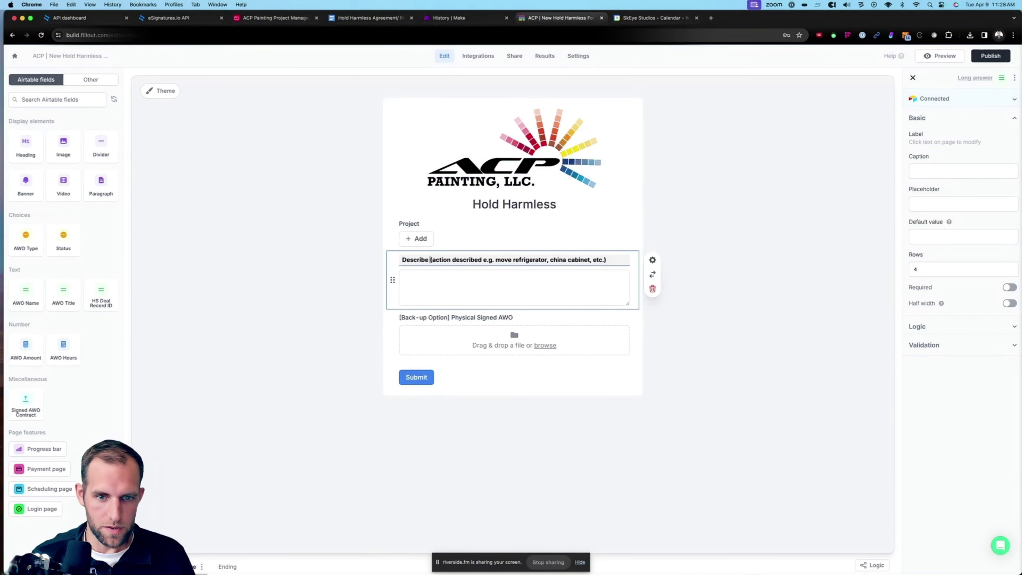
text(Action we are do)
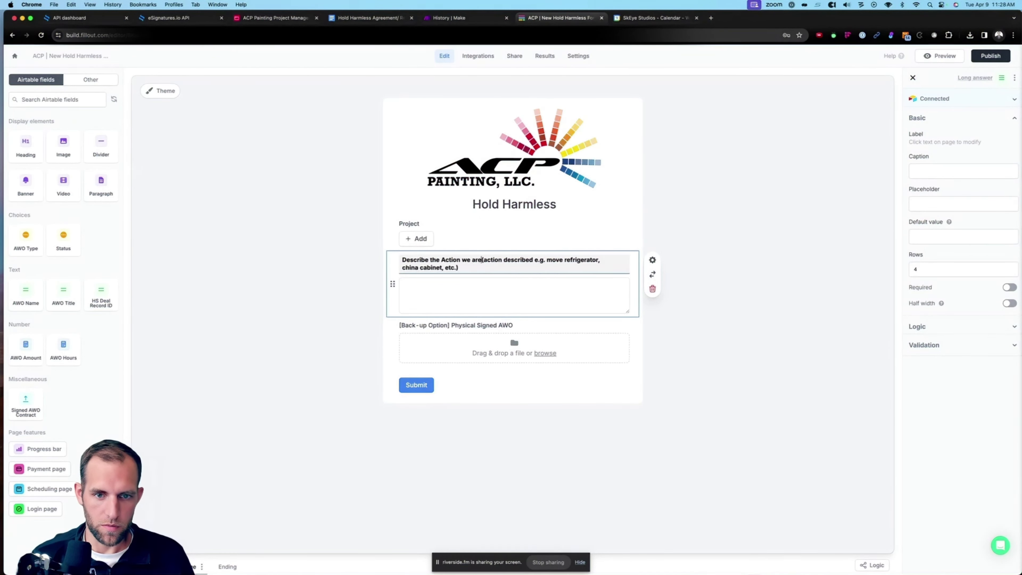
text(ing for the homw)
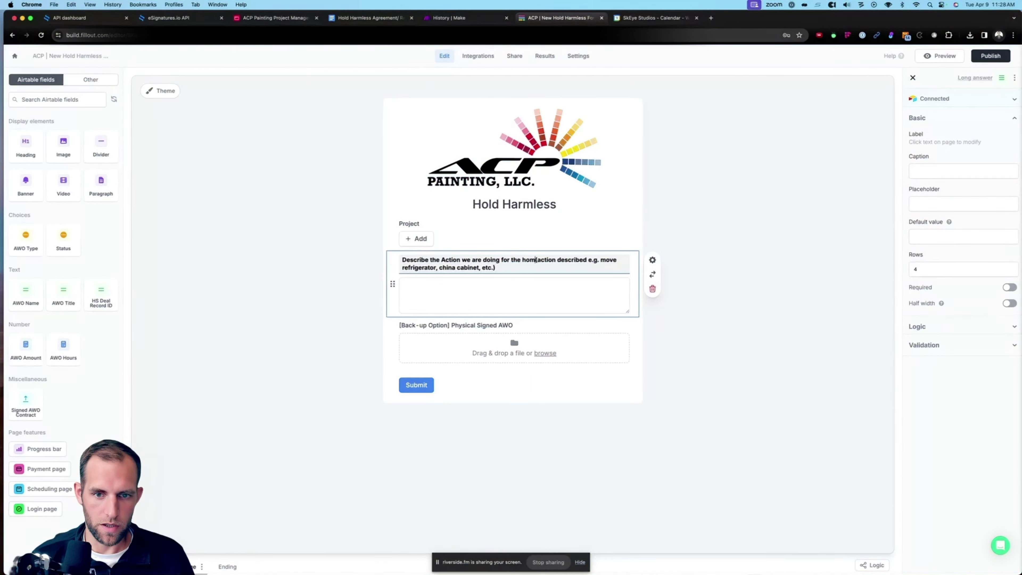
key(BackSpace)
text(eowner)
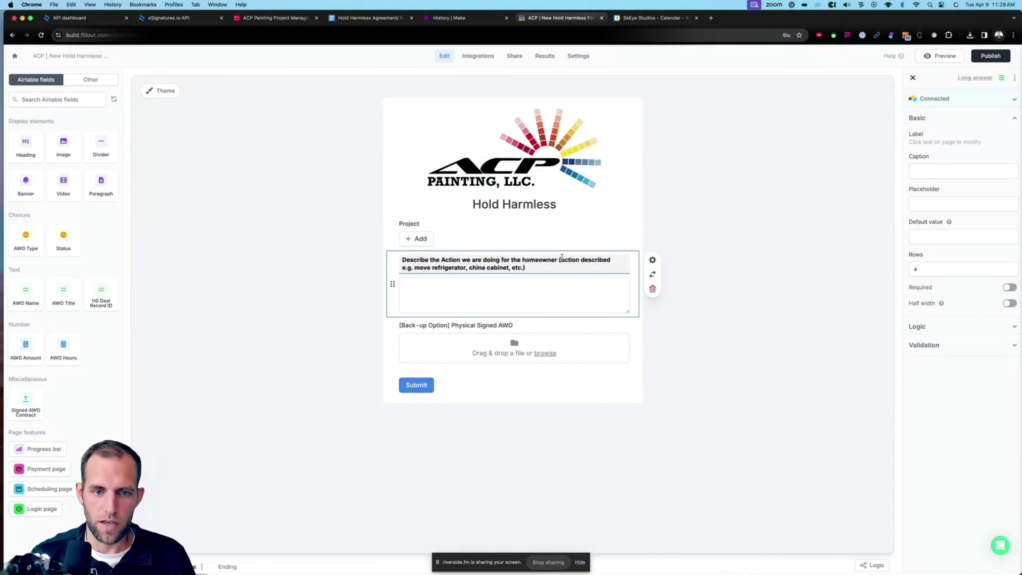
drag(563, 260, 611, 259)
Step: Drop 'action described' from the description label and rename the upload field 'Hold Harmless Document'
key(BackSpace)
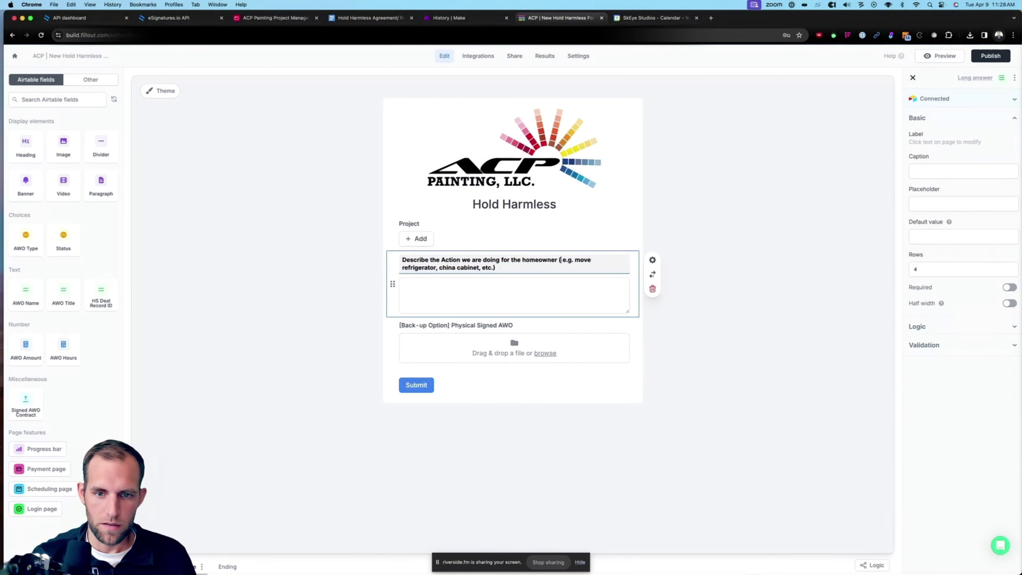
key(Escape)
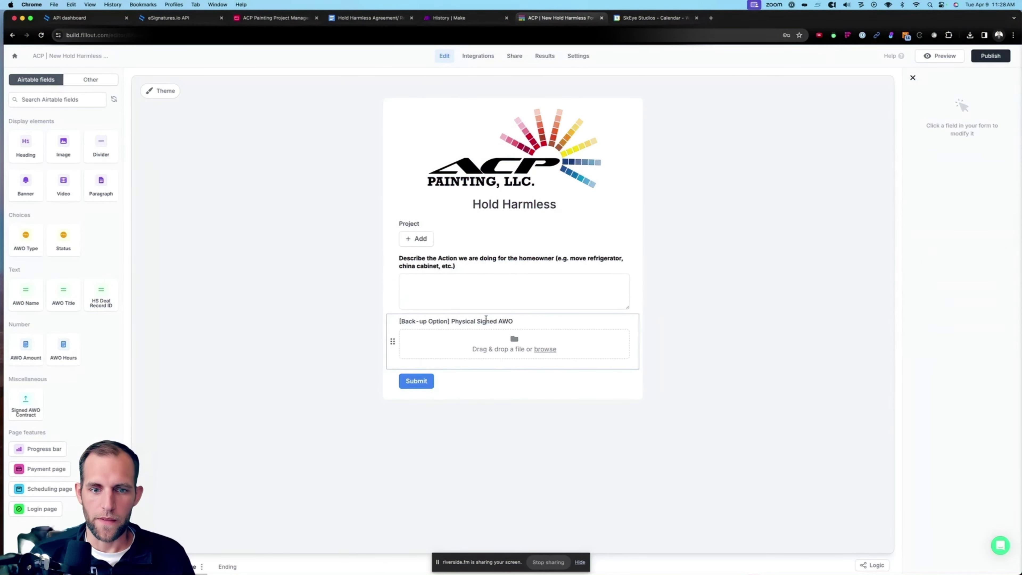
click(486, 318)
drag(519, 322, 502, 323)
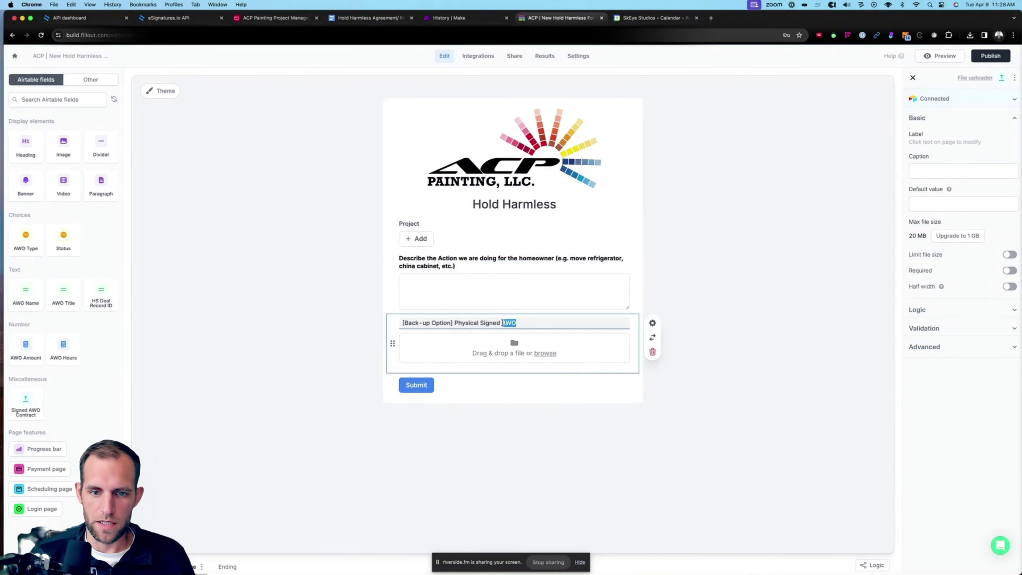
text(Hold Harmless Document)
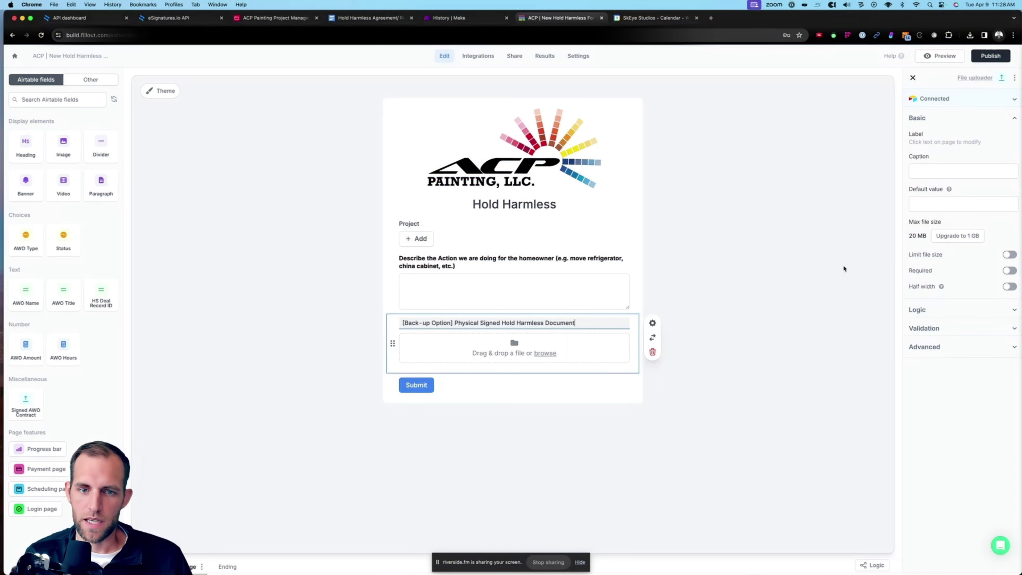
click(737, 254)
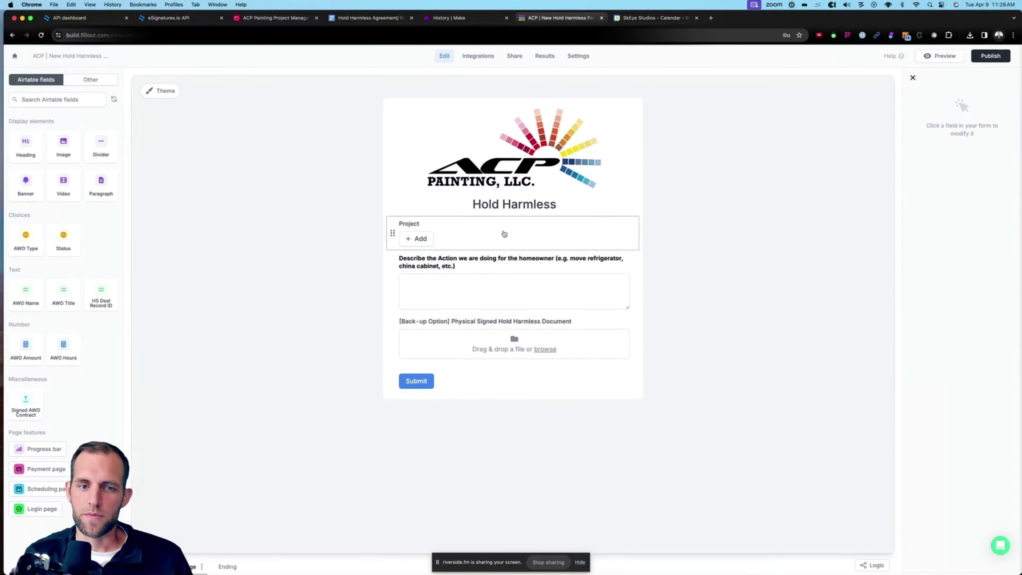
Step: Reconnect the Project record picker to the Airtable Project field, then go to Integrations
click(470, 244)
click(945, 100)
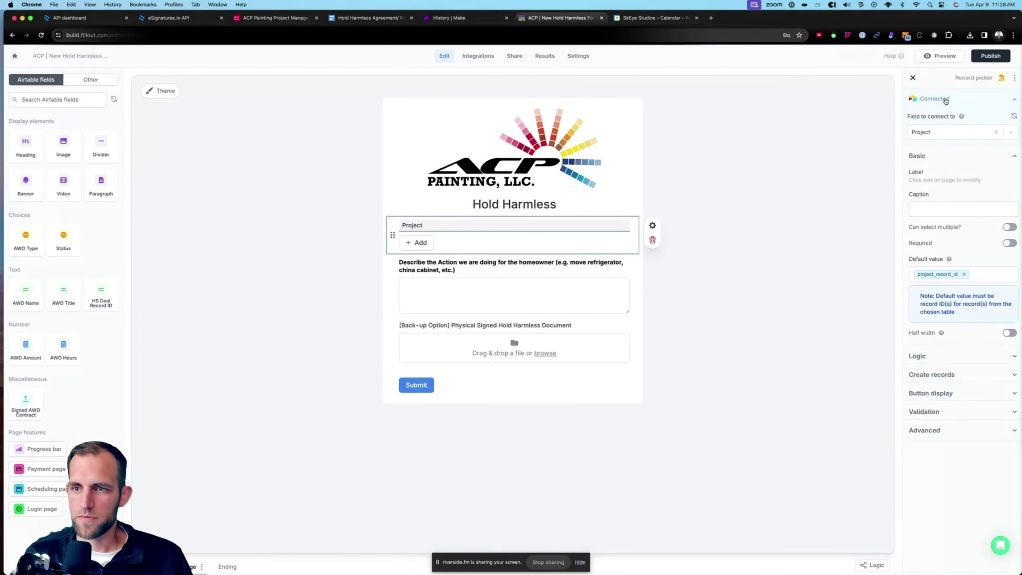
click(1009, 134)
click(995, 134)
click(963, 137)
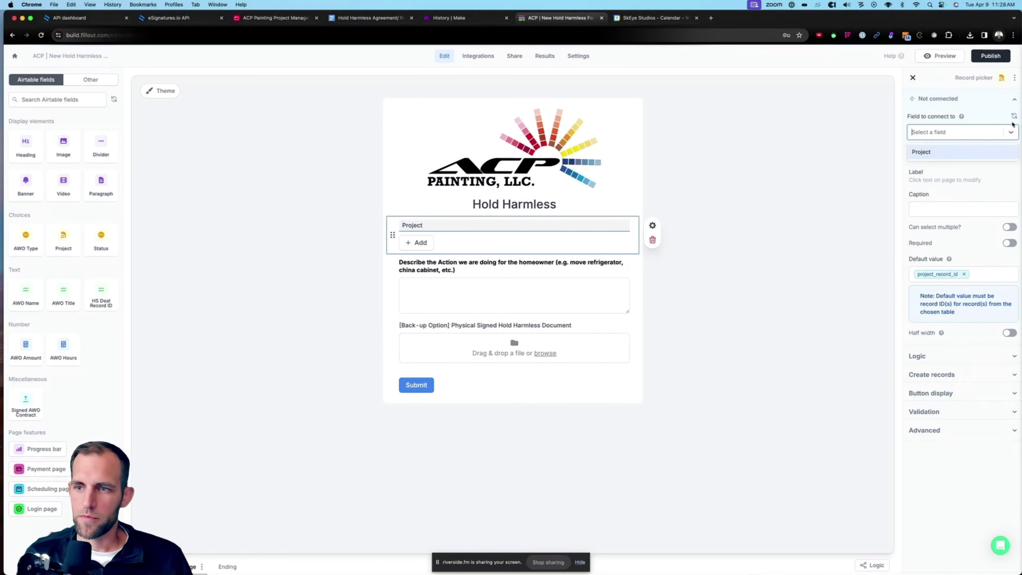
click(1015, 118)
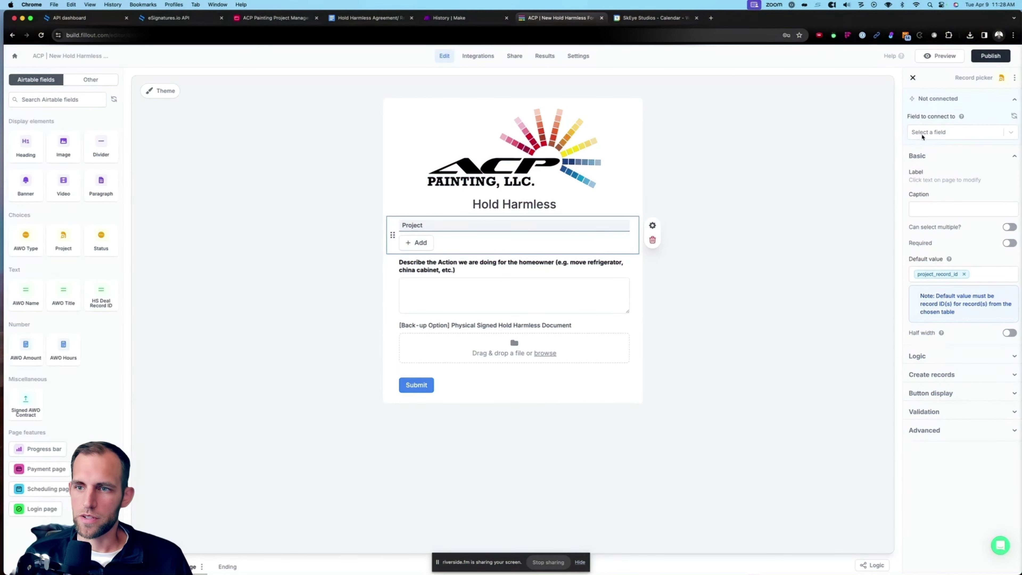
click(940, 137)
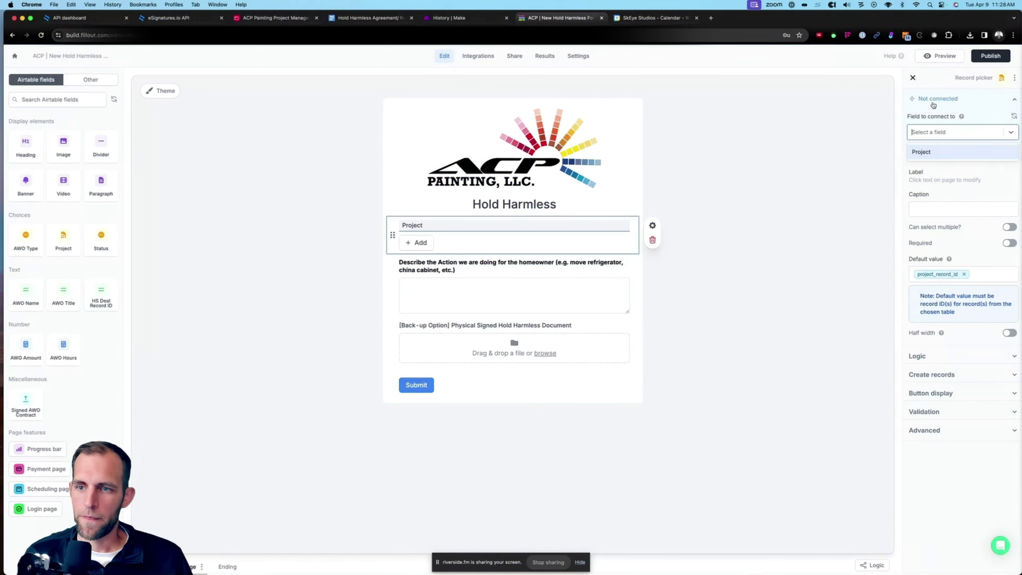
key(Return)
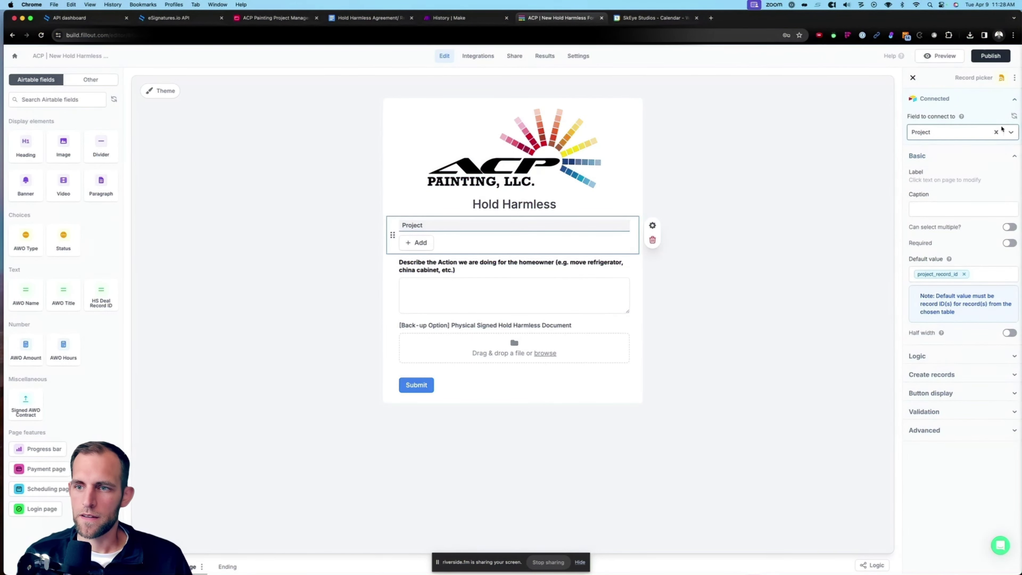
click(475, 57)
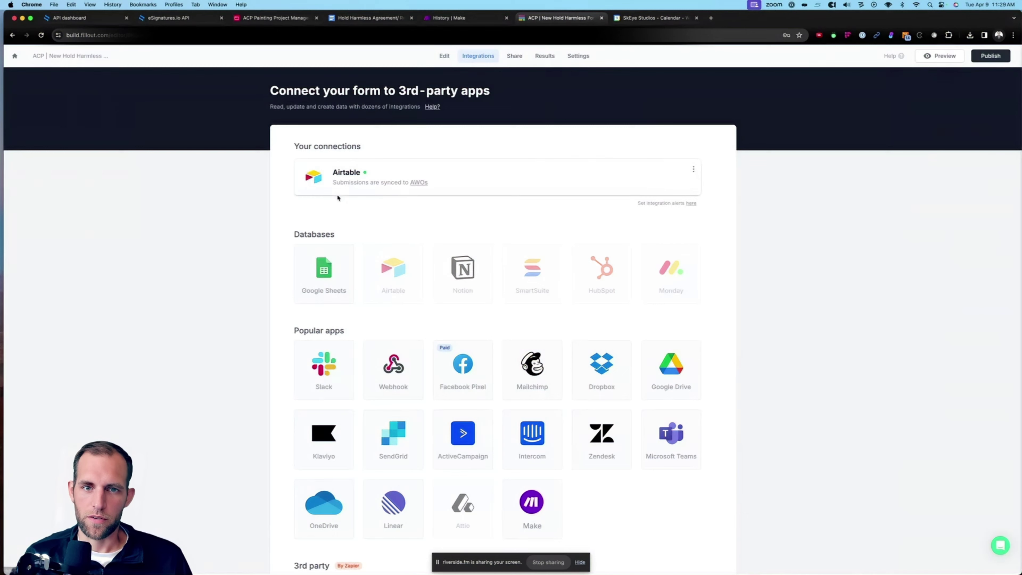
Step: Check the synced AWOs table, then remove the existing Airtable integration
click(419, 183)
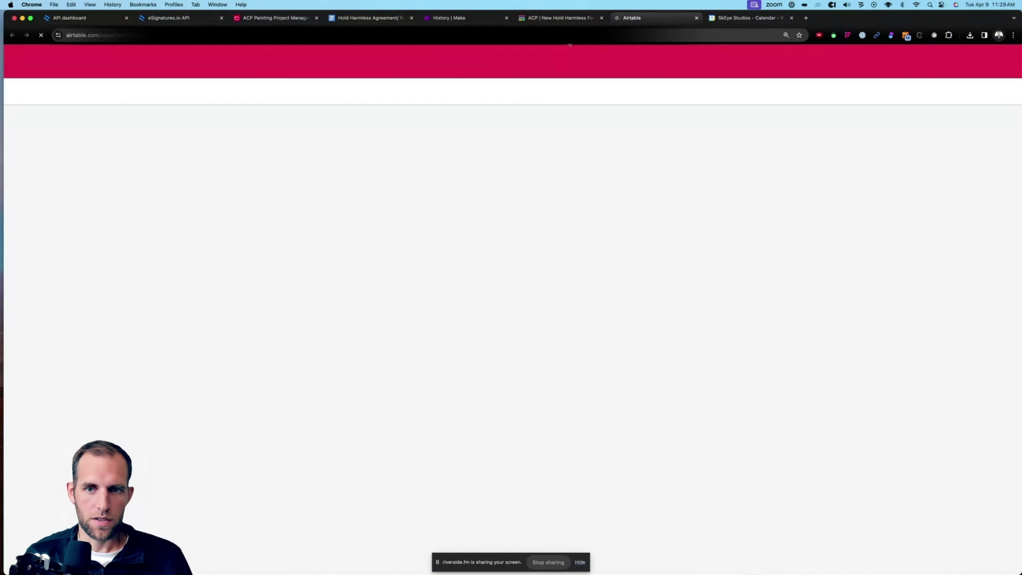
key(super+alt+Left)
click(663, 179)
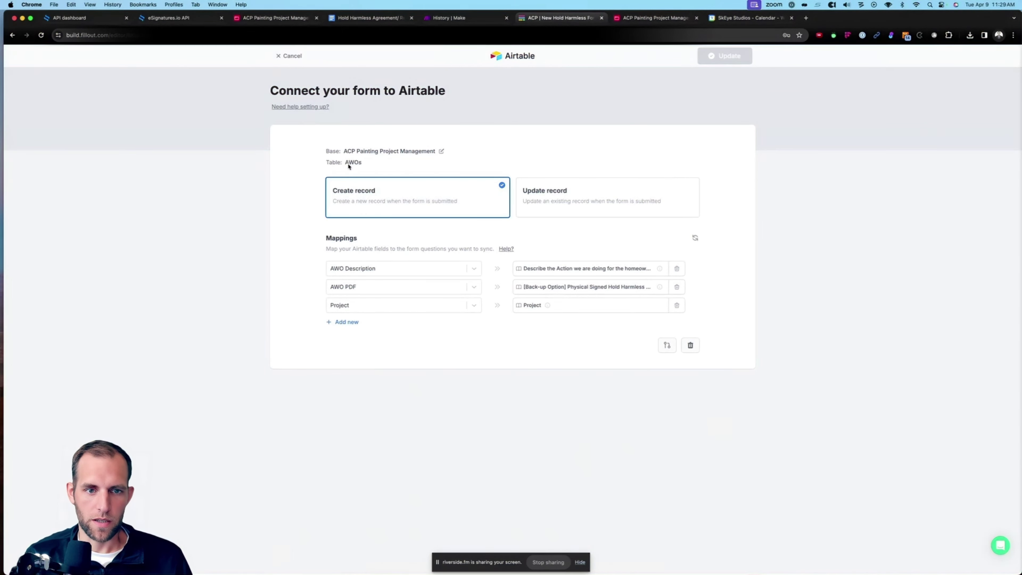
click(443, 152)
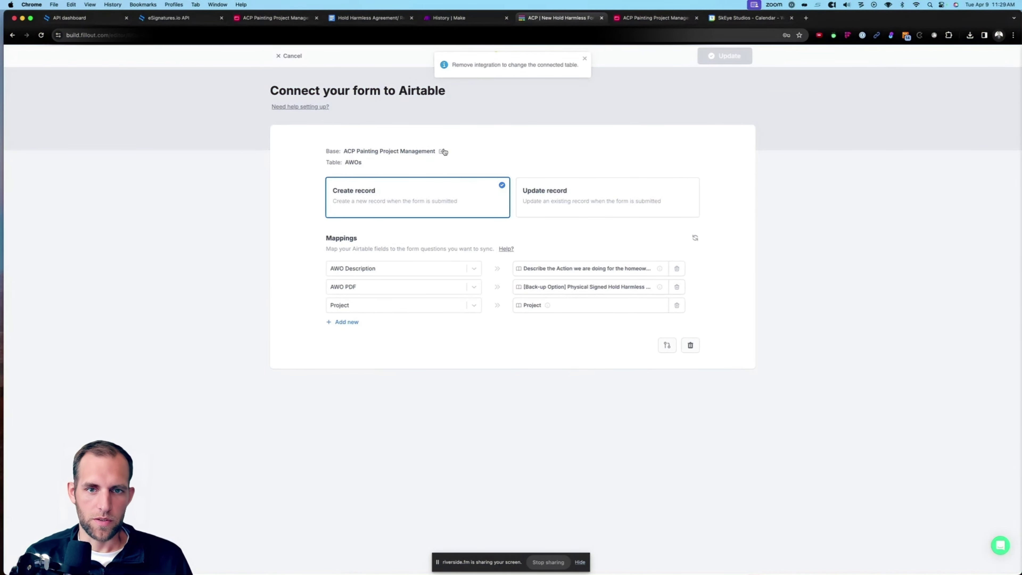
click(442, 153)
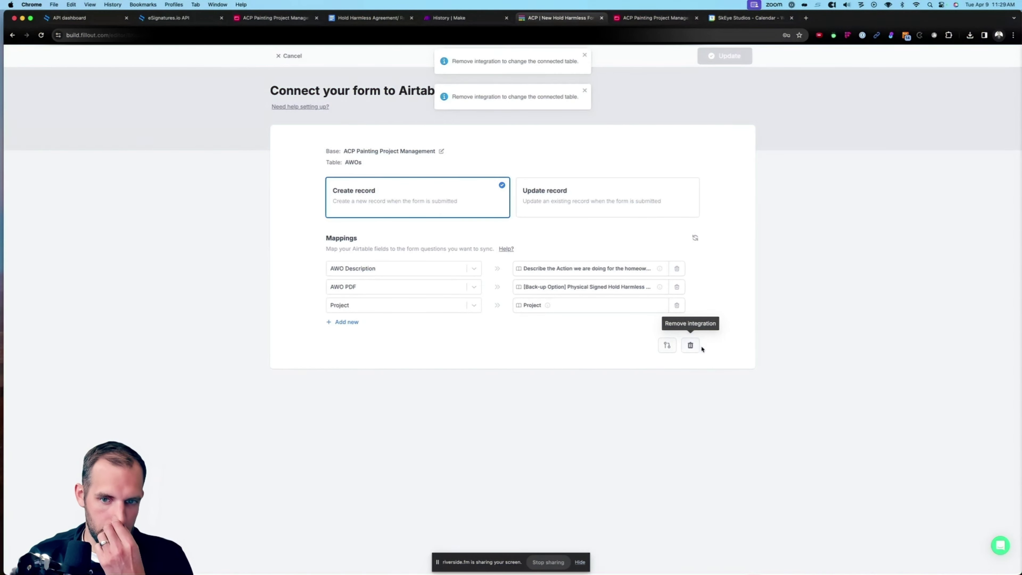
click(691, 347)
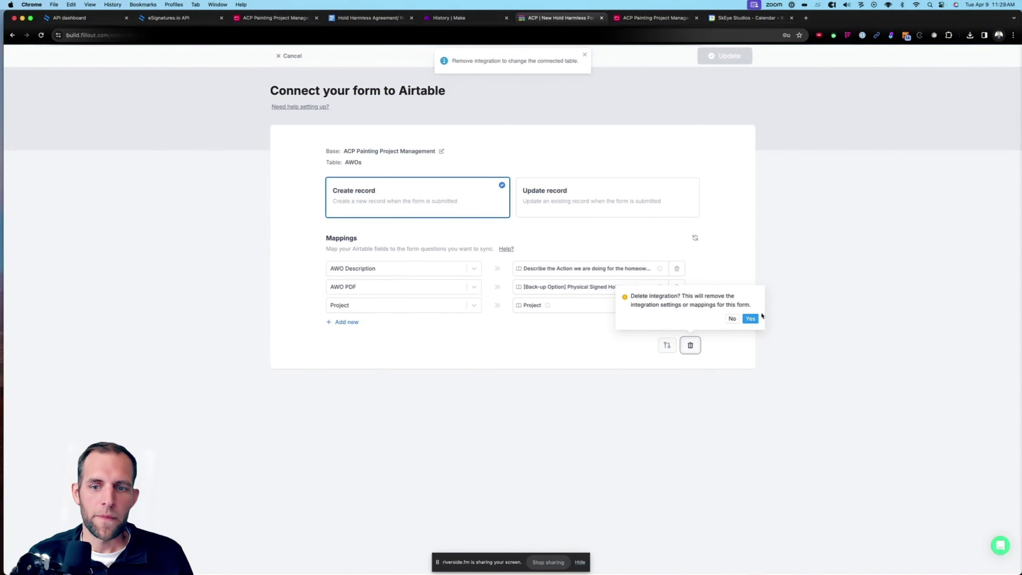
click(750, 317)
Step: Connect a new Airtable integration to the ACP Painting Project Management base's Hold Harmless table
click(383, 183)
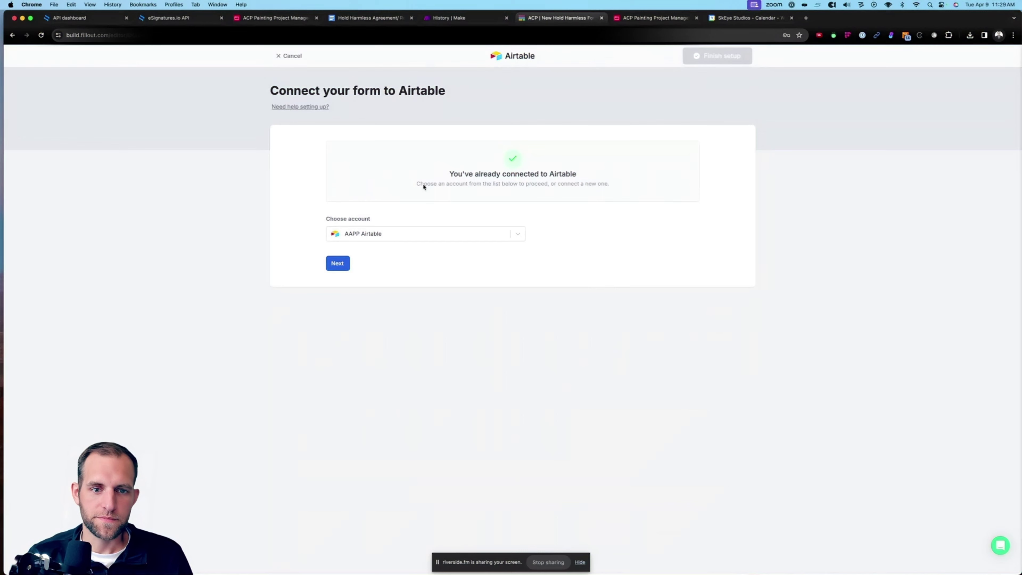
click(452, 233)
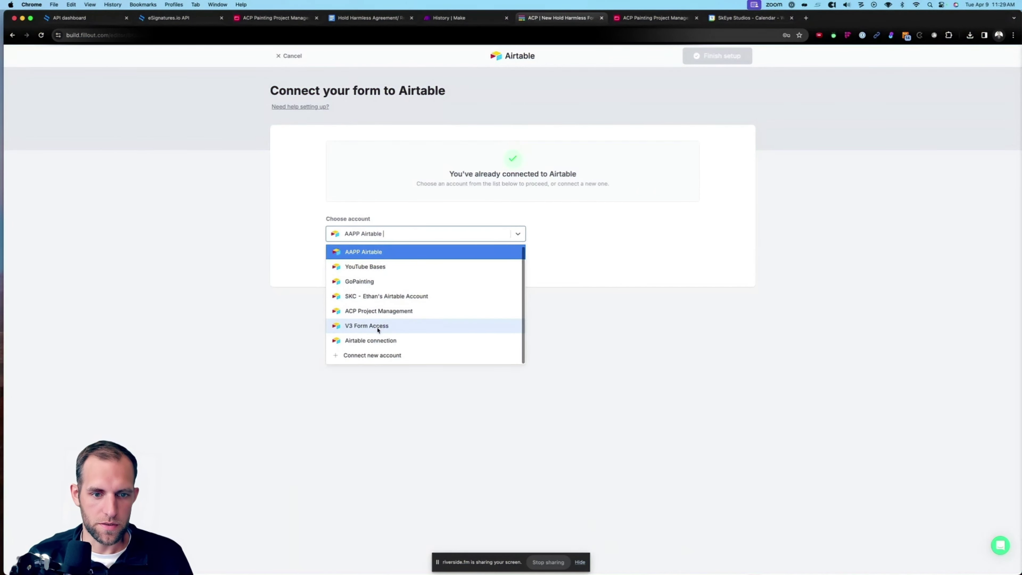
click(396, 311)
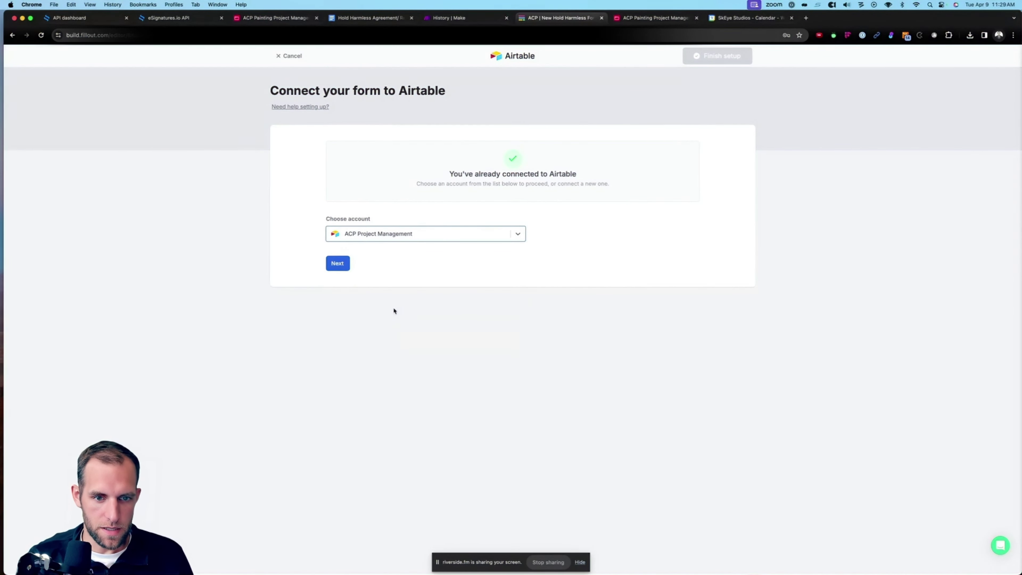
click(446, 184)
click(443, 198)
click(445, 216)
scroll(447, 314, down, 3)
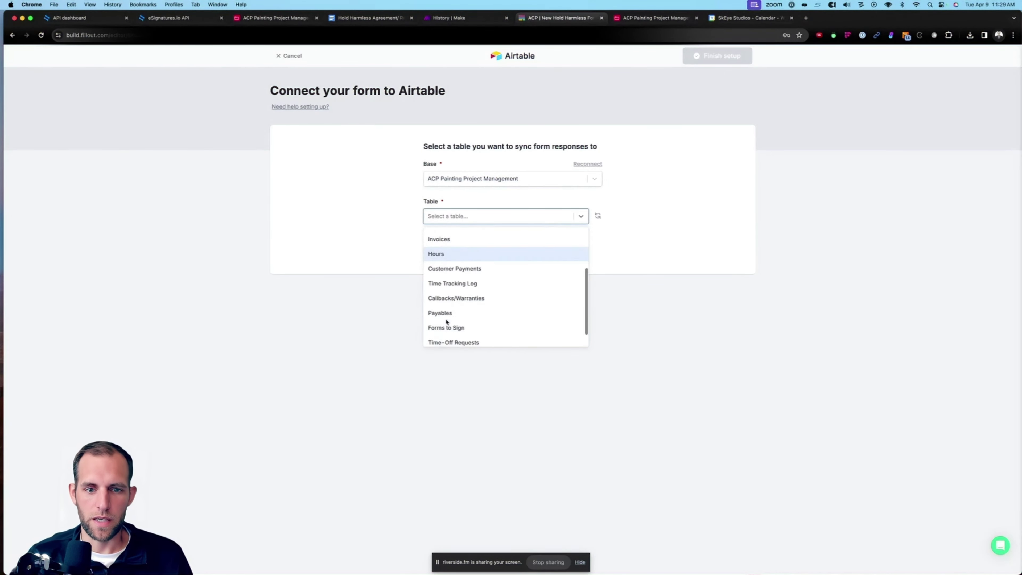
scroll(446, 323, down, 2)
click(445, 339)
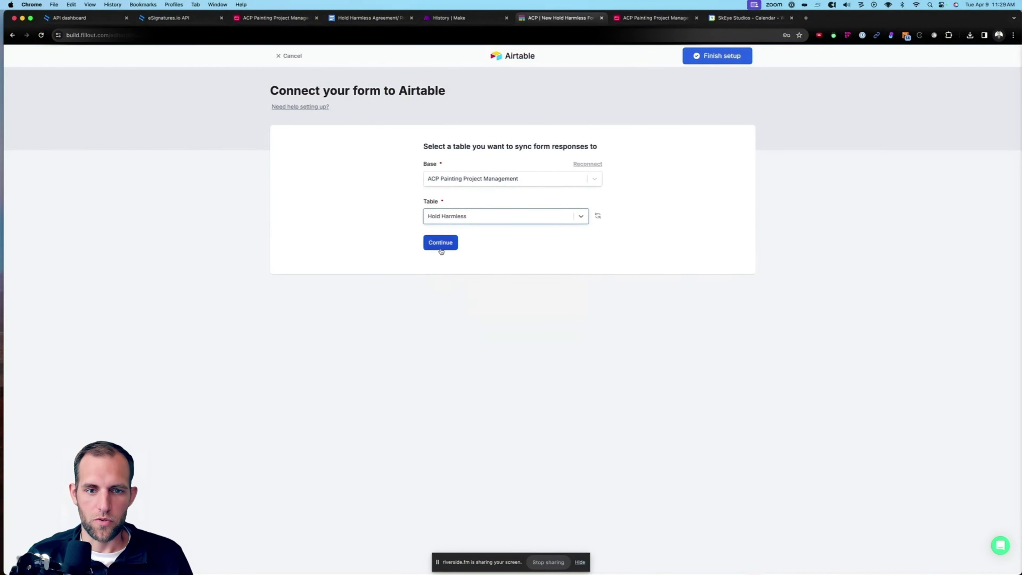
click(440, 243)
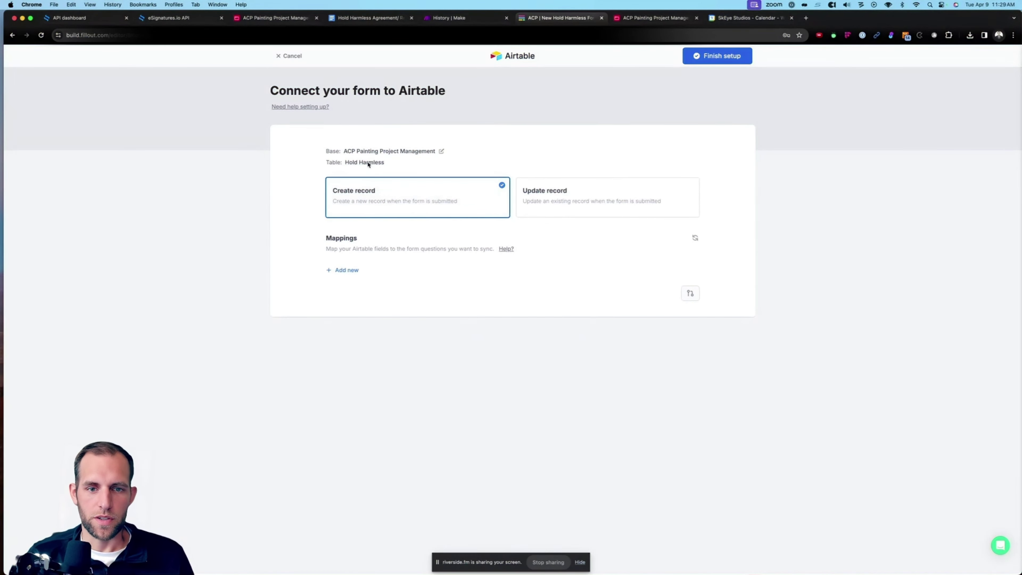
Step: Keep Create record, add and remove an empty mapping row, and finish setup
click(350, 271)
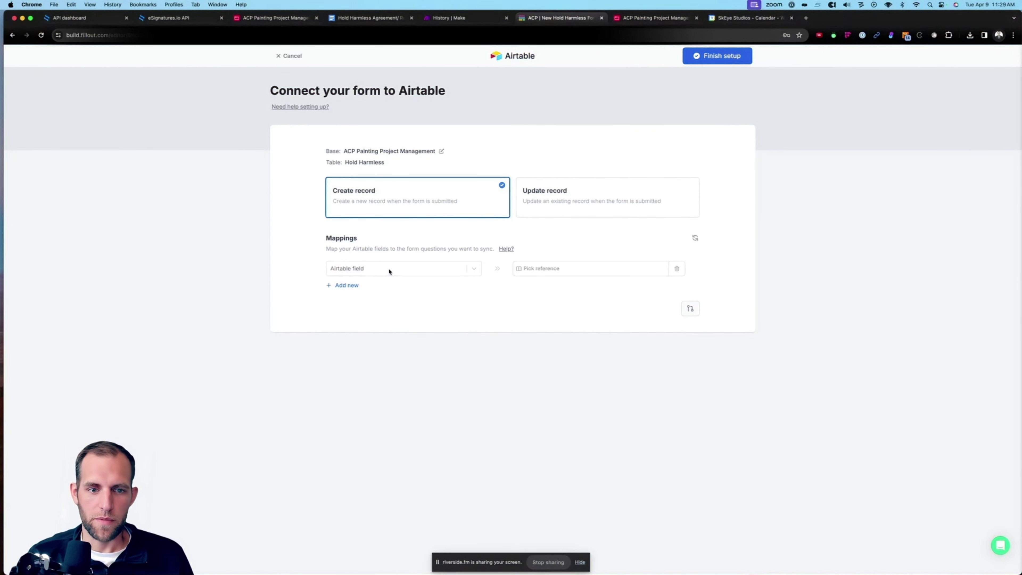
click(676, 268)
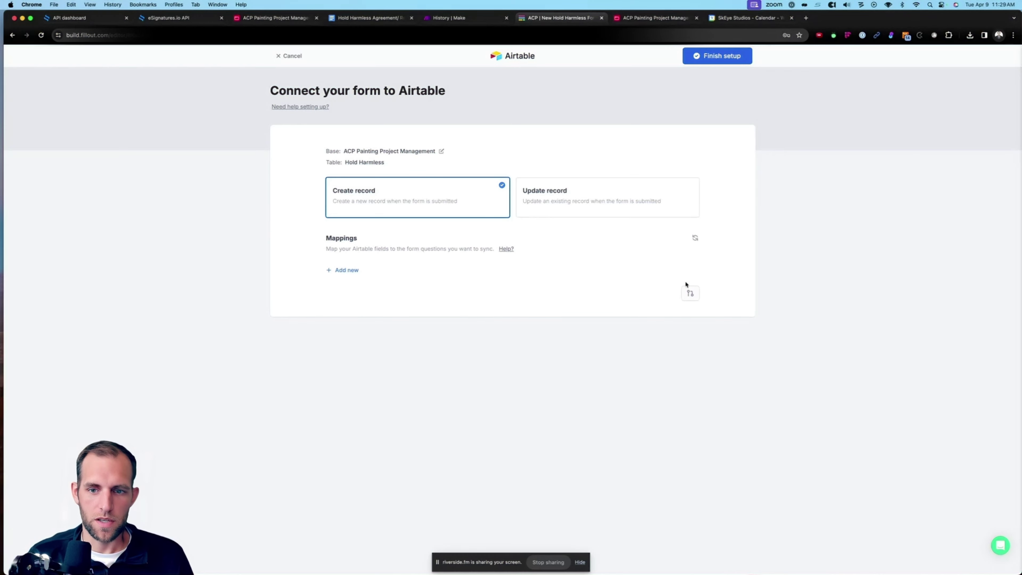
click(717, 56)
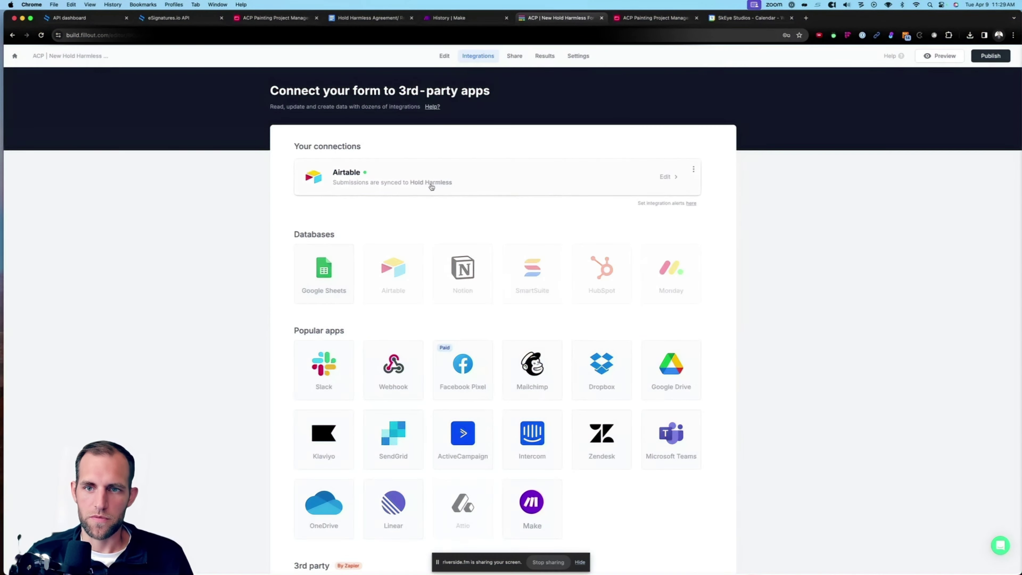
Step: Link the Project question to the Airtable Project field
click(444, 56)
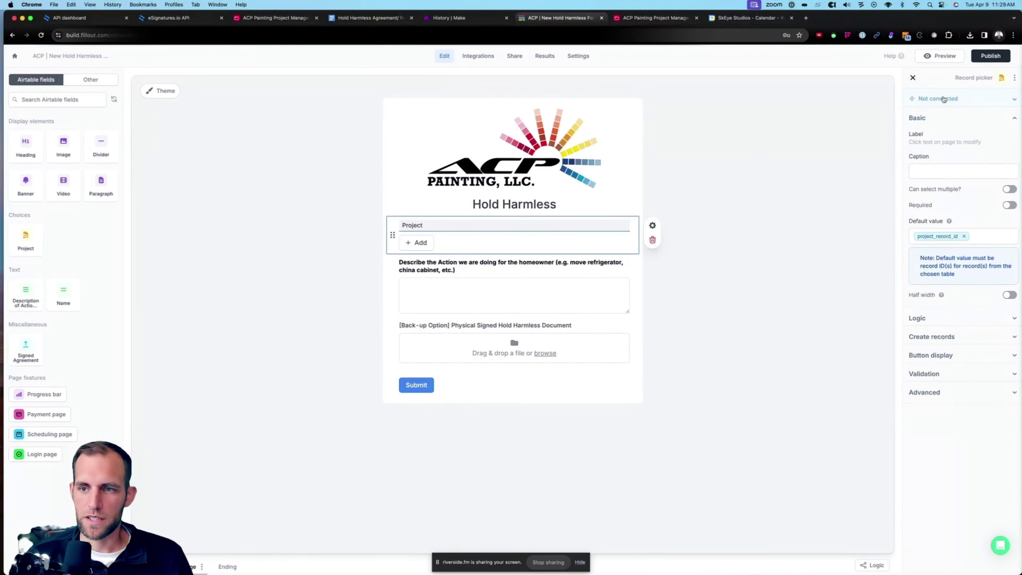
click(938, 98)
click(924, 133)
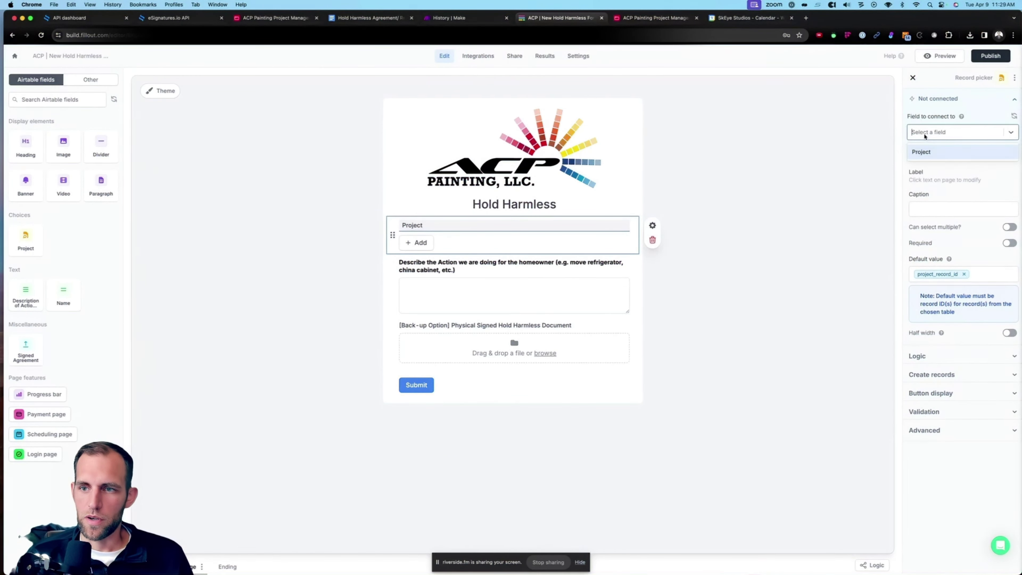
click(930, 153)
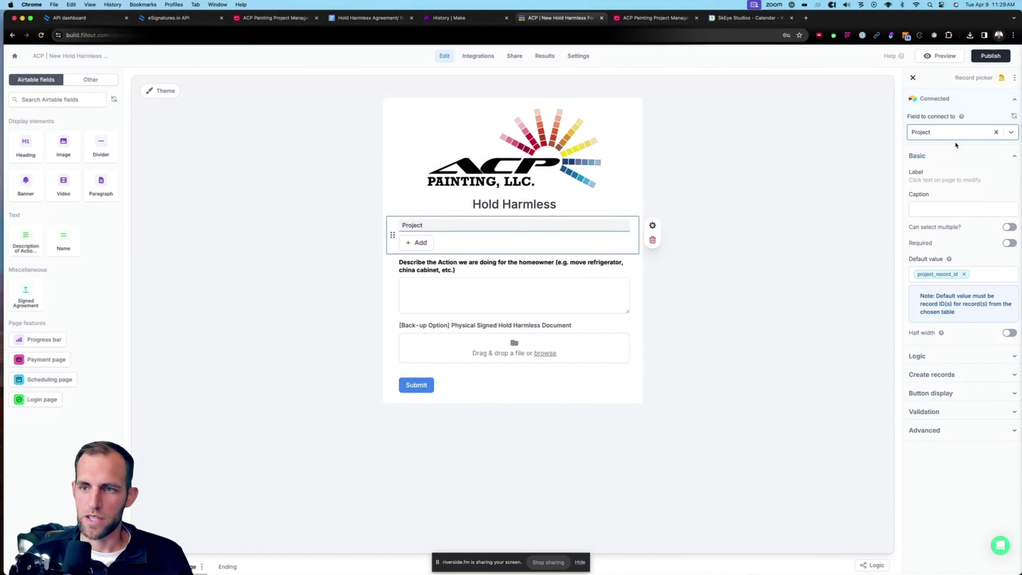
Step: Link the action description question to the Description of Action field
click(467, 264)
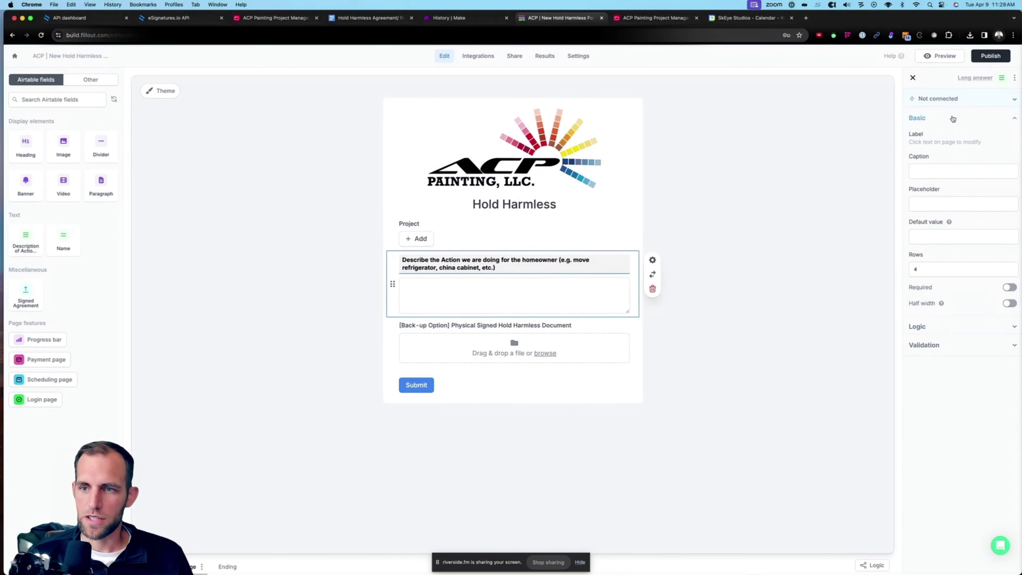
click(944, 118)
click(944, 117)
click(941, 99)
click(932, 133)
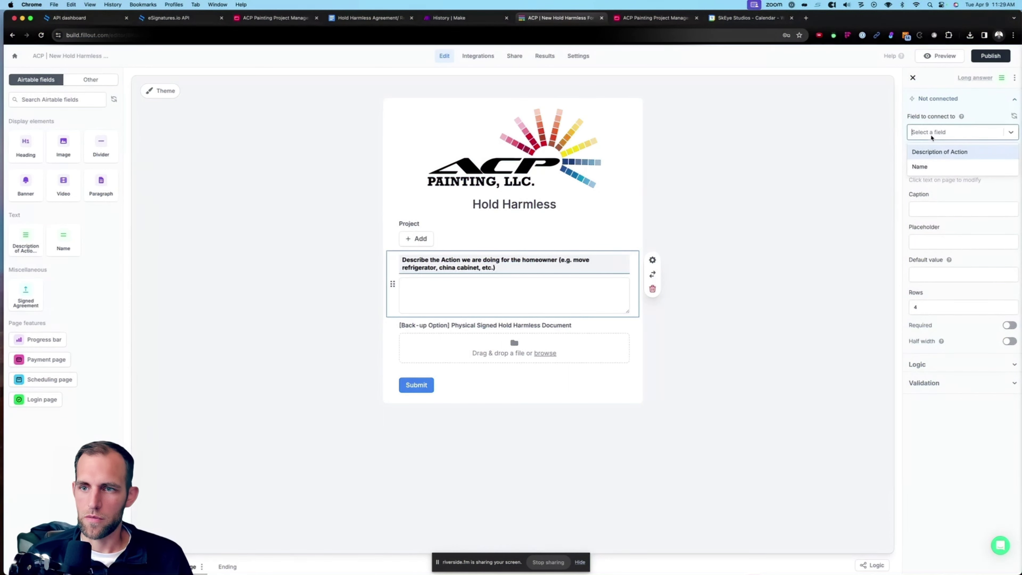
click(940, 155)
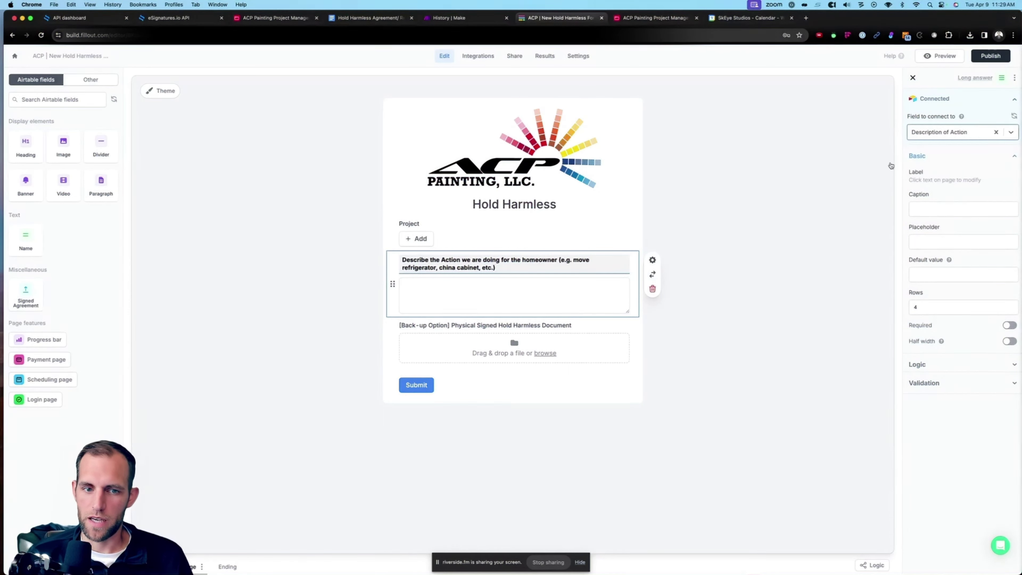
Step: Link the file upload question to the Signed Agreement field
click(536, 331)
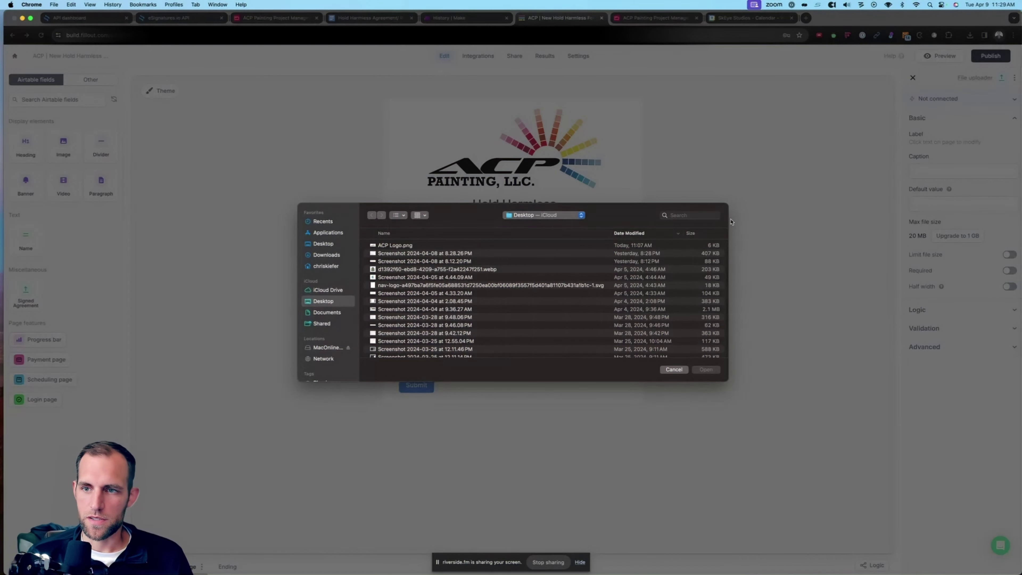
click(674, 369)
click(925, 98)
click(938, 133)
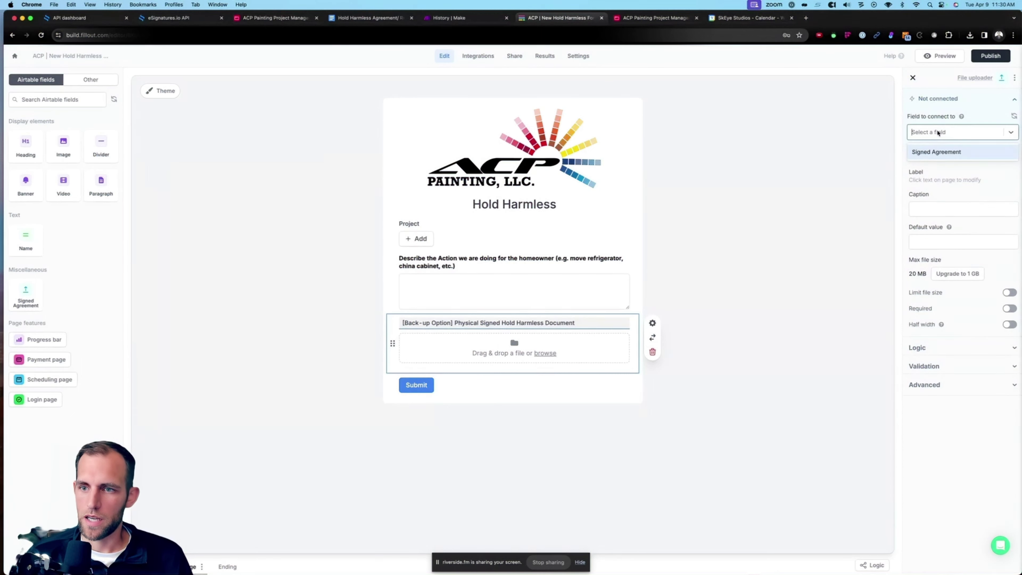
click(945, 155)
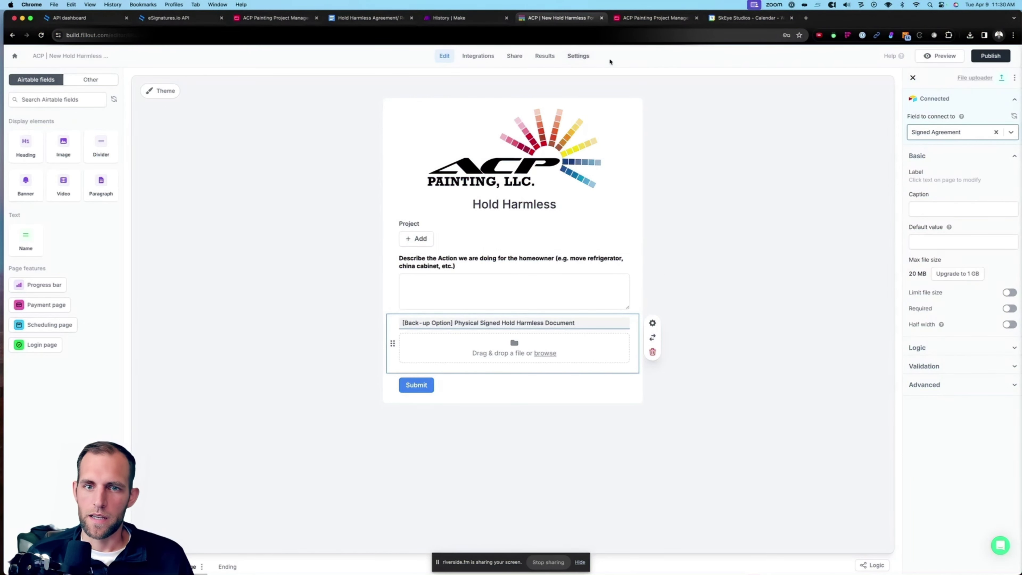
Step: Publish the Hold Harmless form and copy its link
click(987, 58)
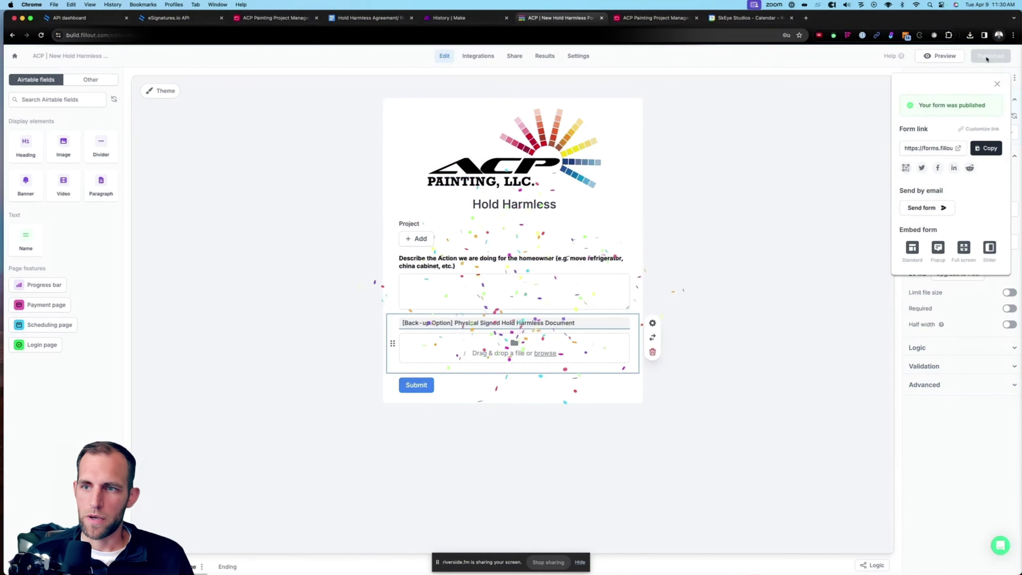
click(992, 148)
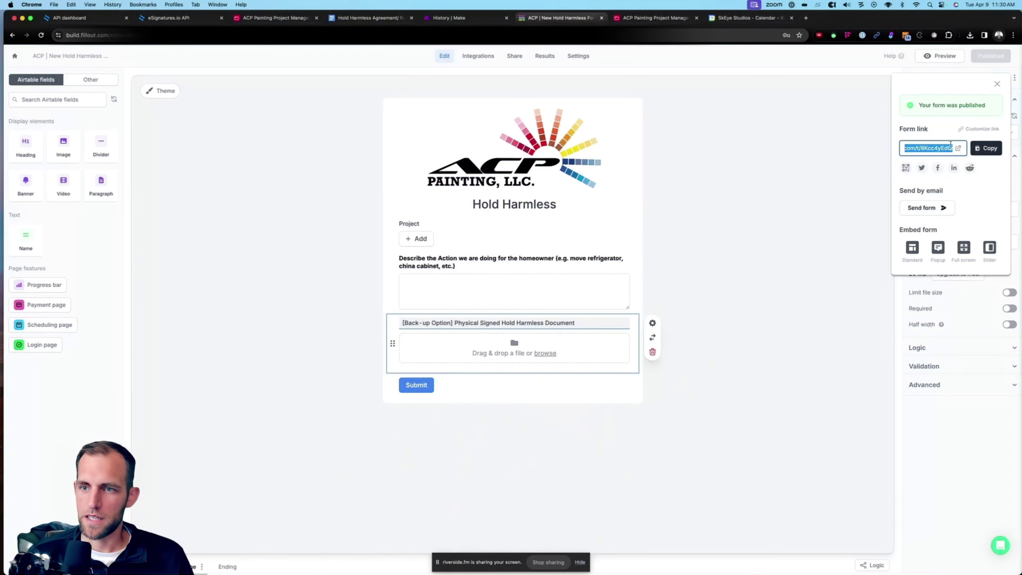
click(783, 162)
Step: Review the form's URL parameters in Settings, then return to the Airtable project base
click(579, 57)
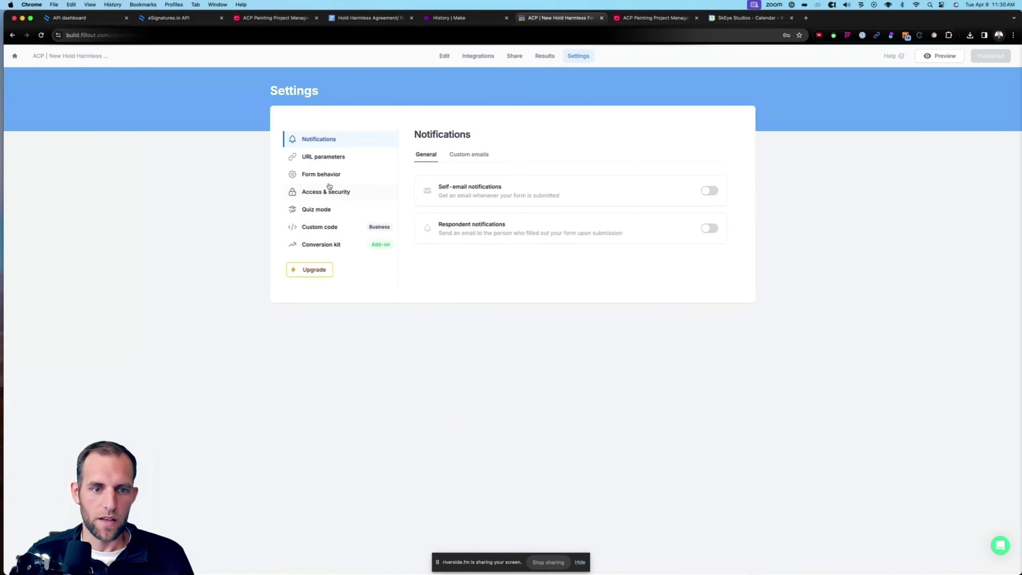
click(328, 162)
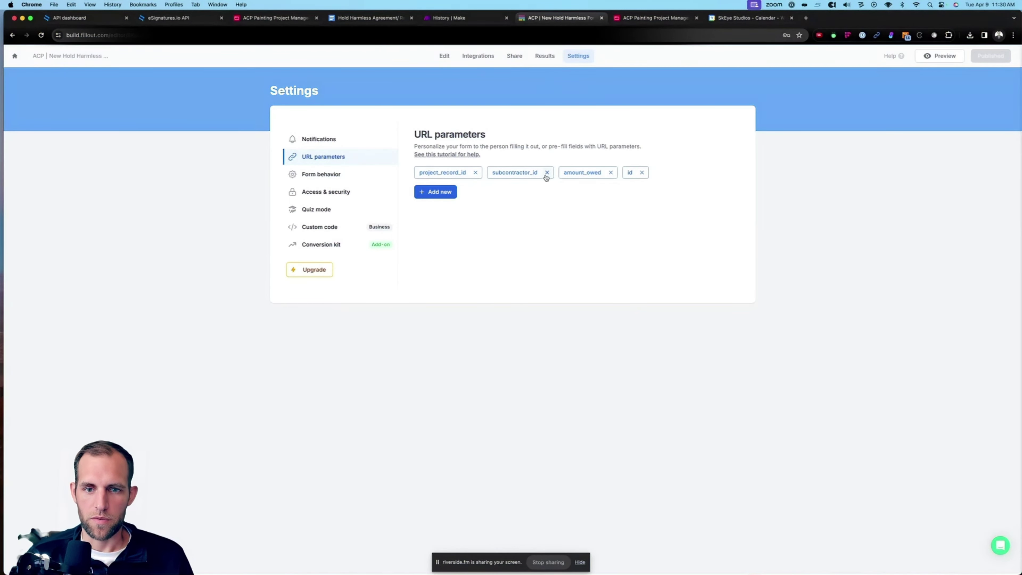
click(300, 17)
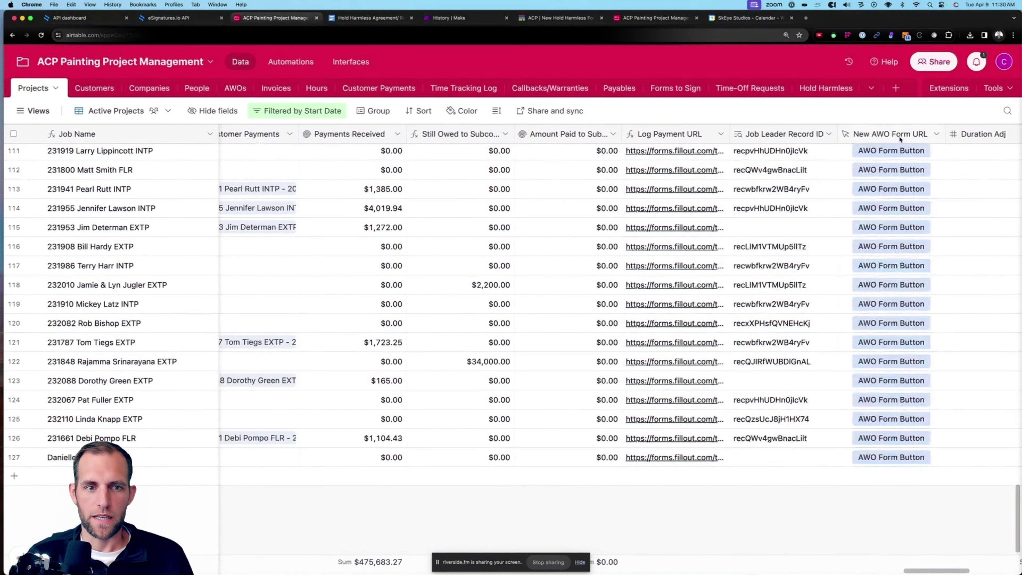
Step: Insert a Button field named 'Hold Harmless Form URL' to the right of New AWO Form URL
click(935, 134)
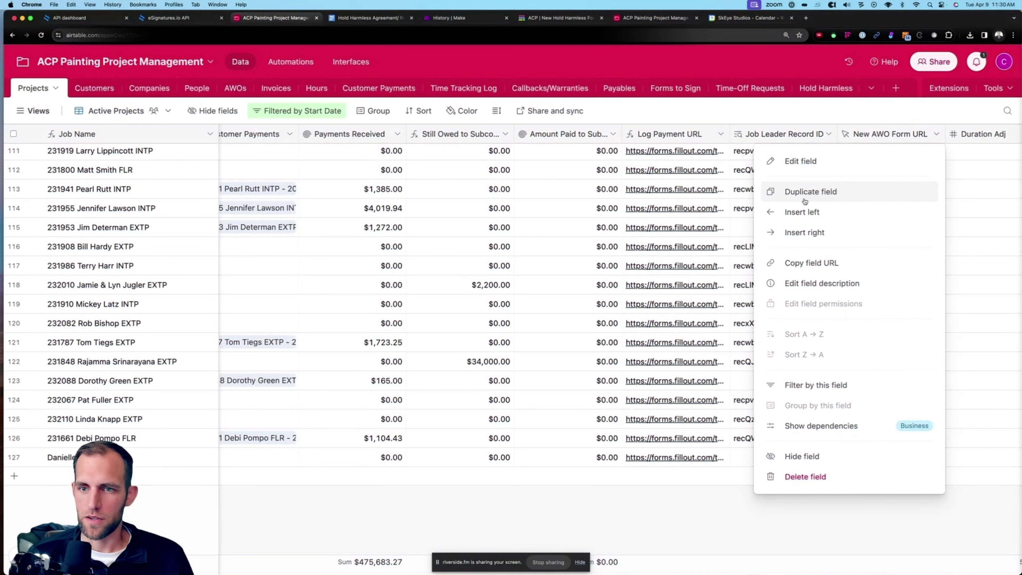
click(812, 233)
text(H)
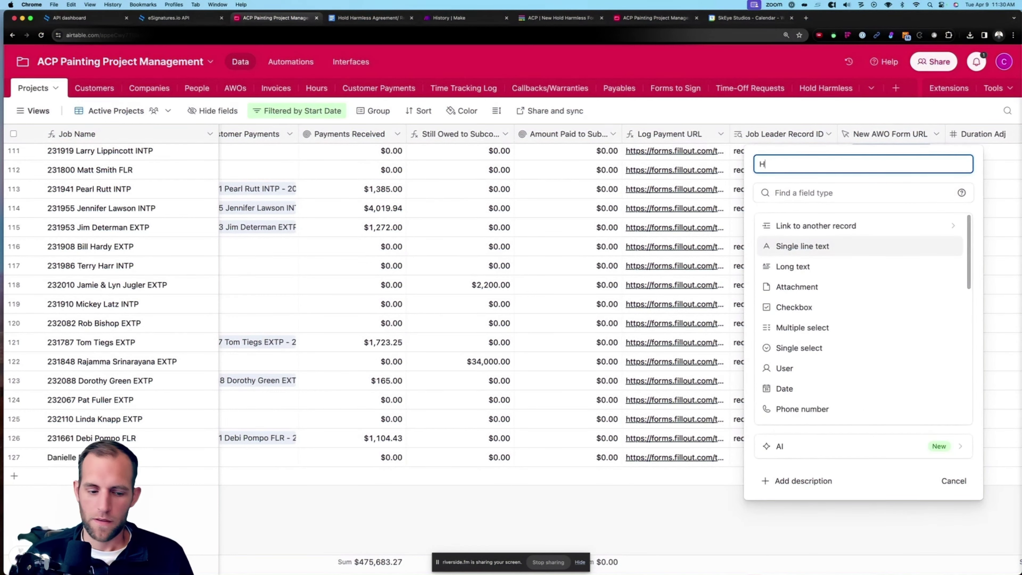
text(old Harmless )
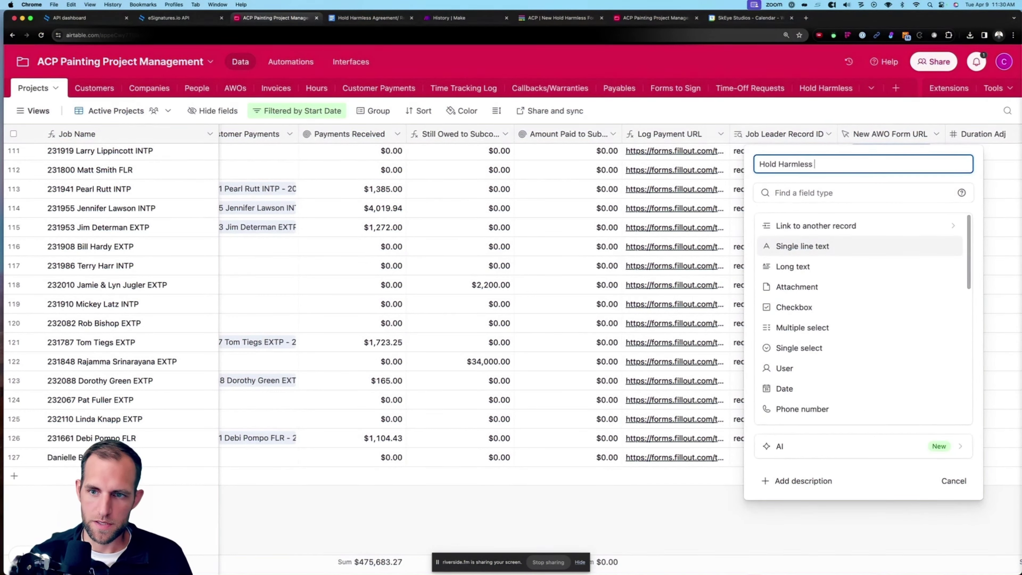
text(Form URL)
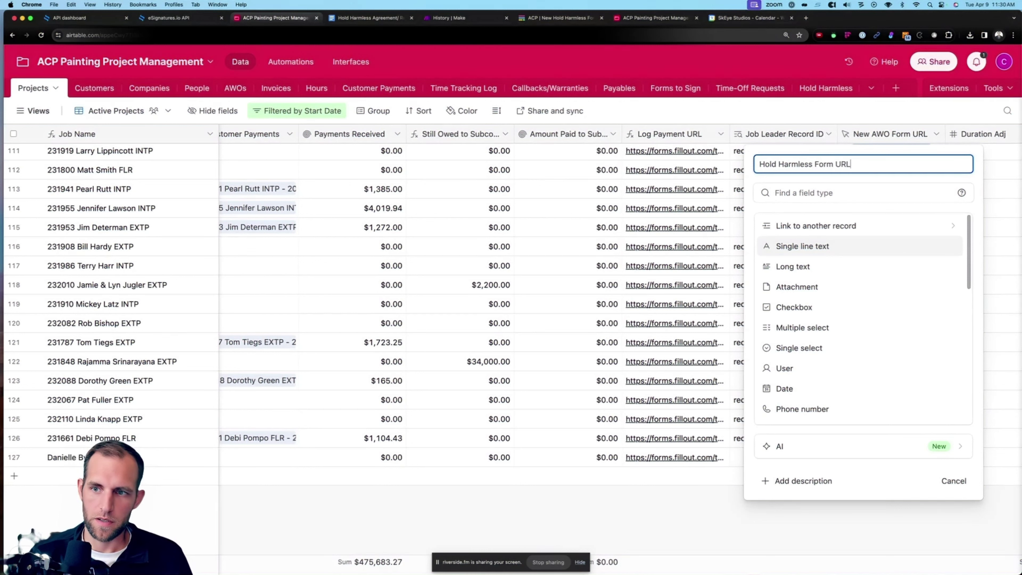
click(796, 194)
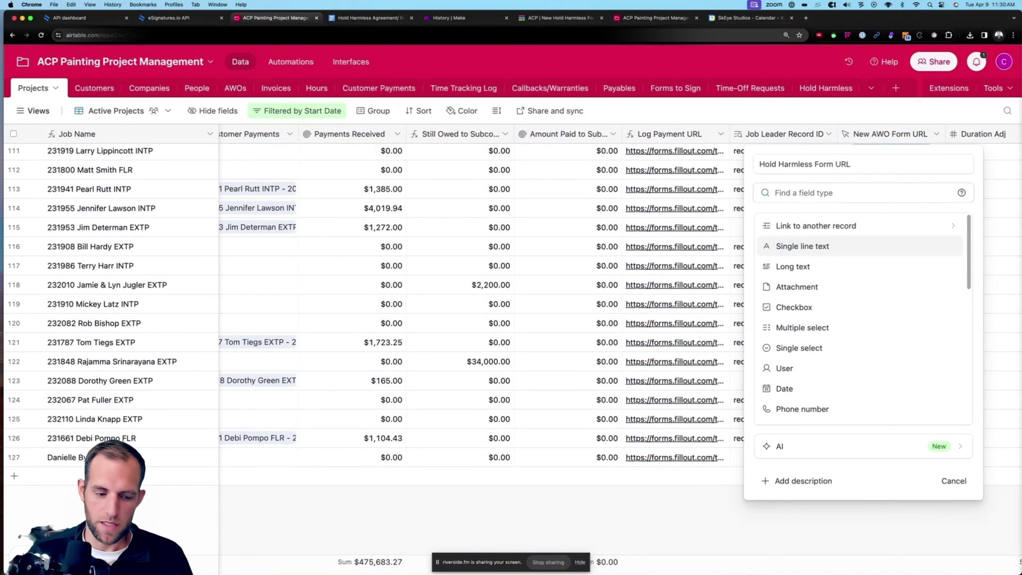
text(button)
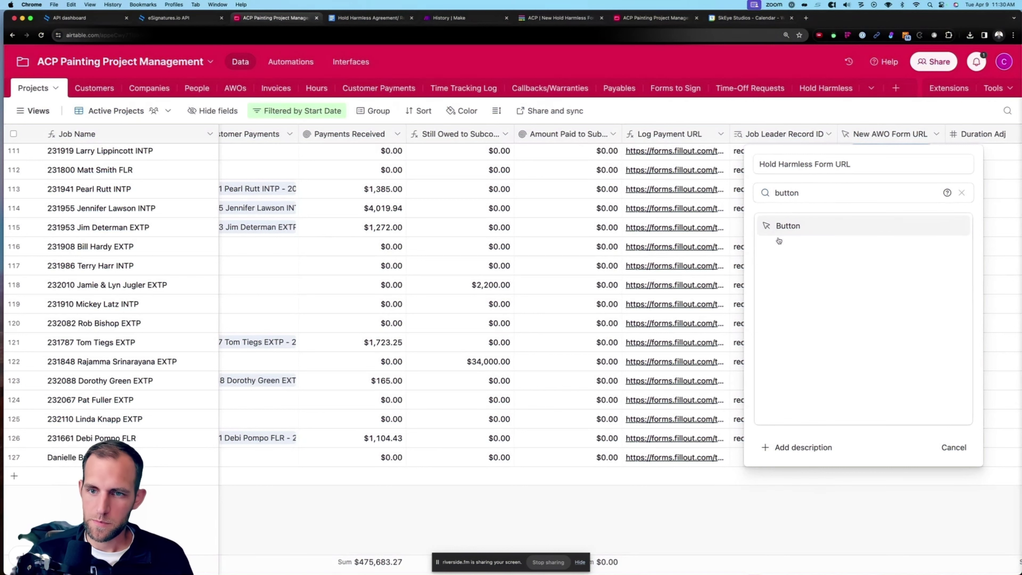
click(791, 227)
Step: Start its URL formula with the quoted Fillout form link followed by &
click(784, 333)
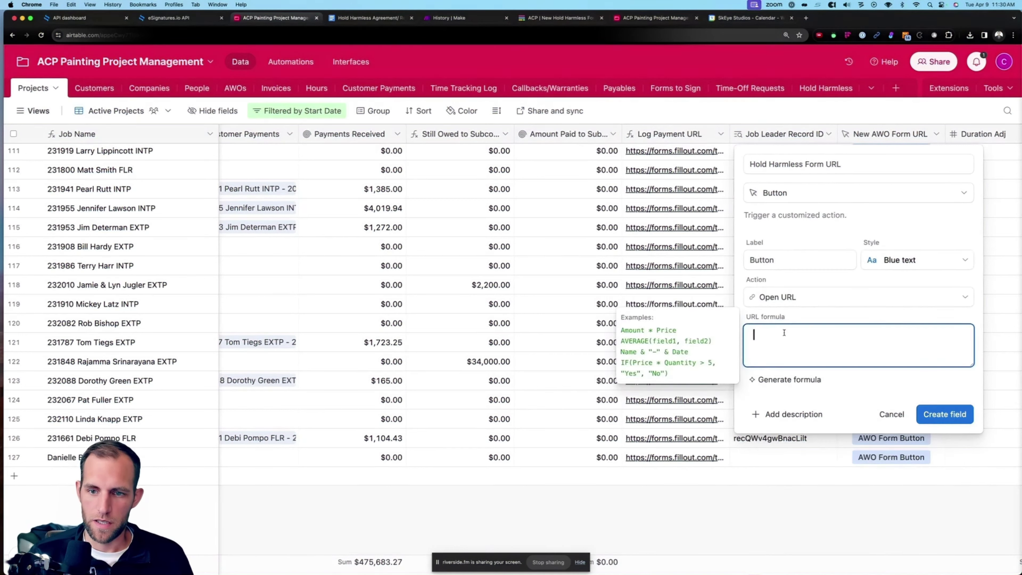
key(super+v)
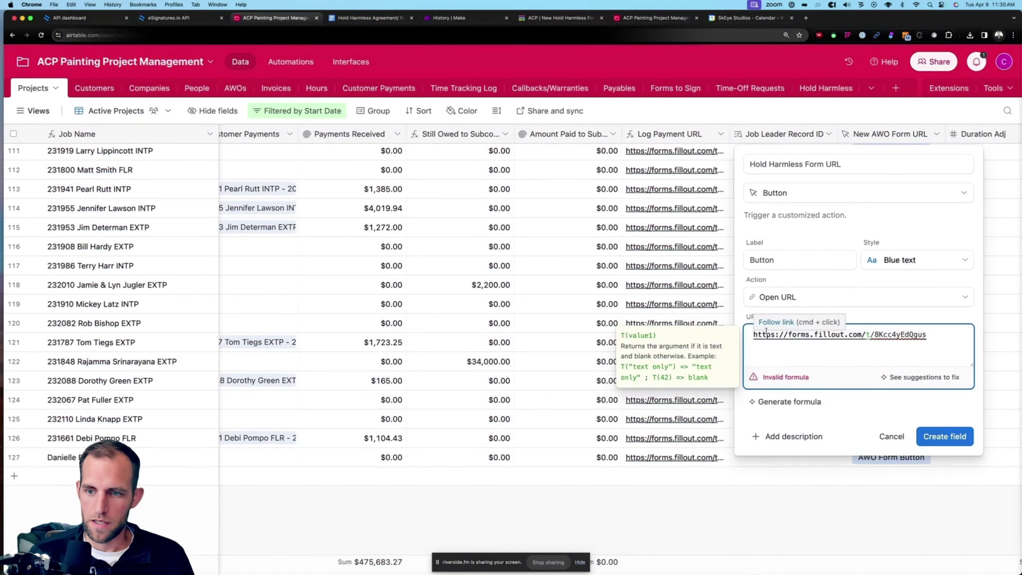
click(754, 334)
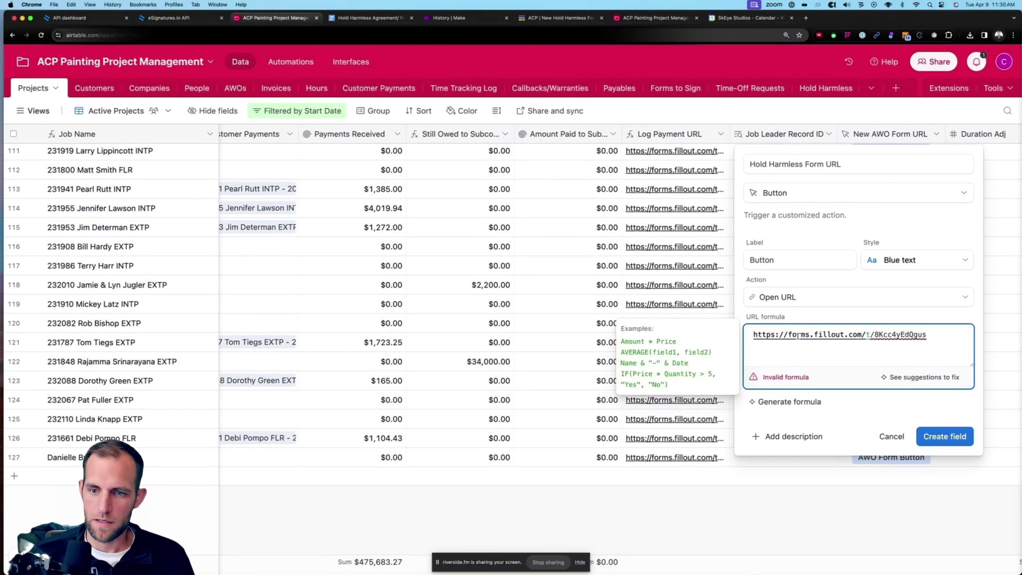
text(")
click(941, 331)
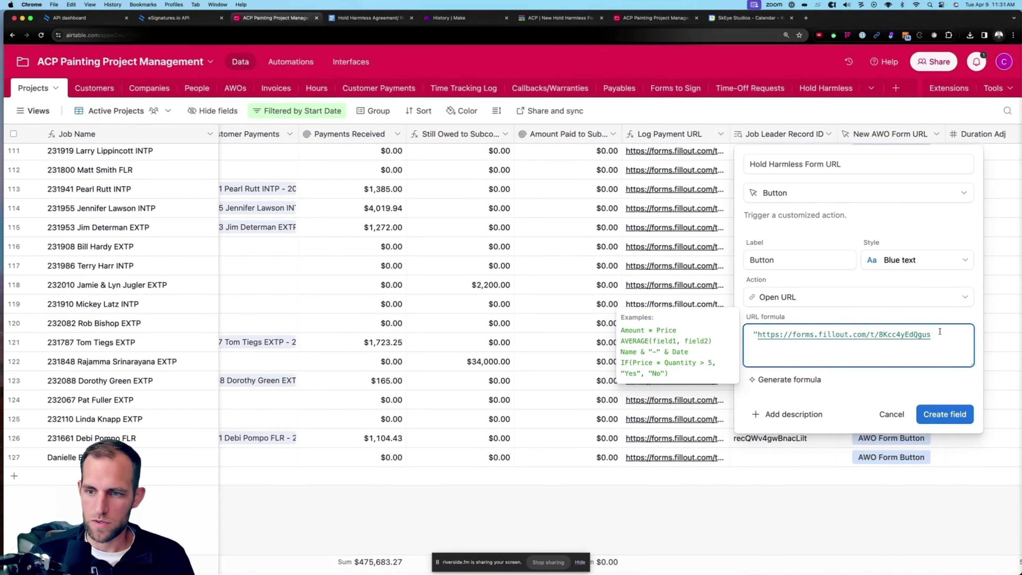
text("&)
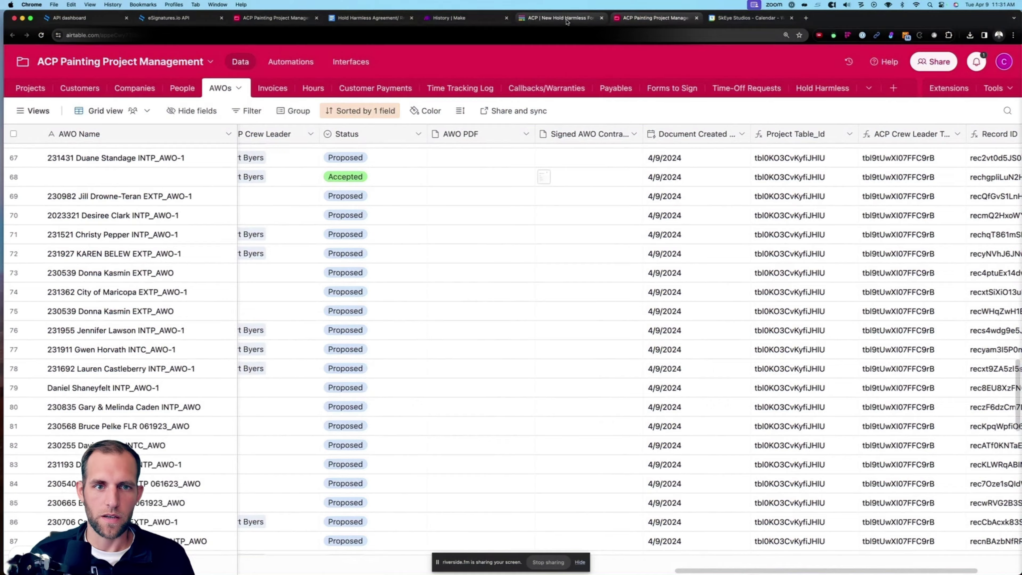
Step: Finish the formula with "project_record_id="&RECORD_ID() and create the button field
click(561, 18)
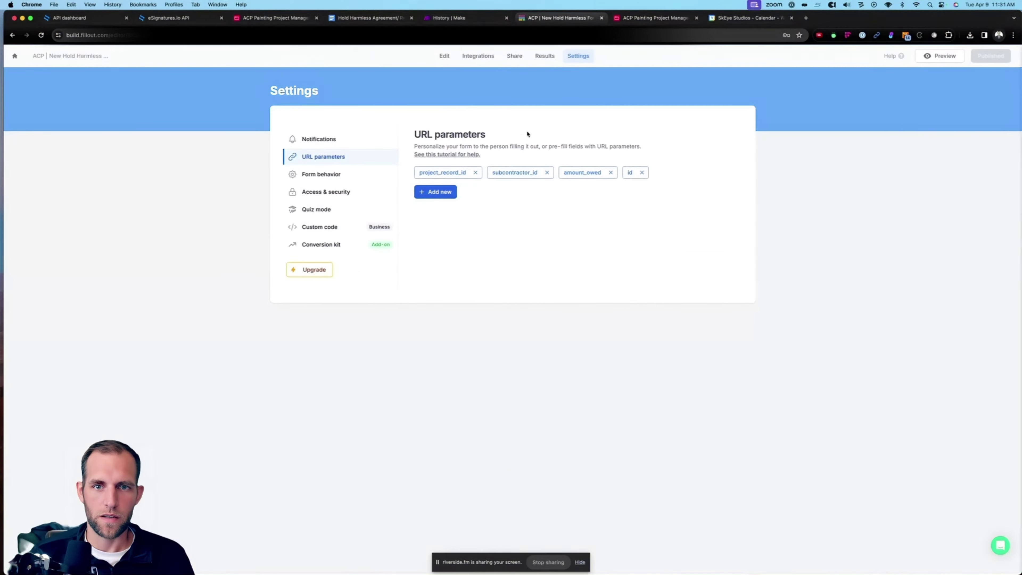
click(266, 18)
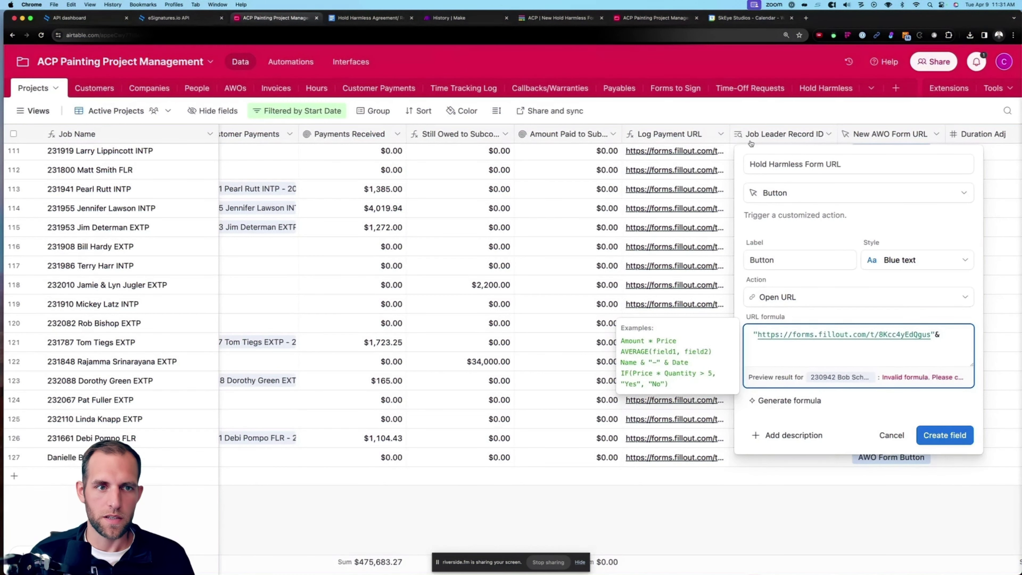
text(")
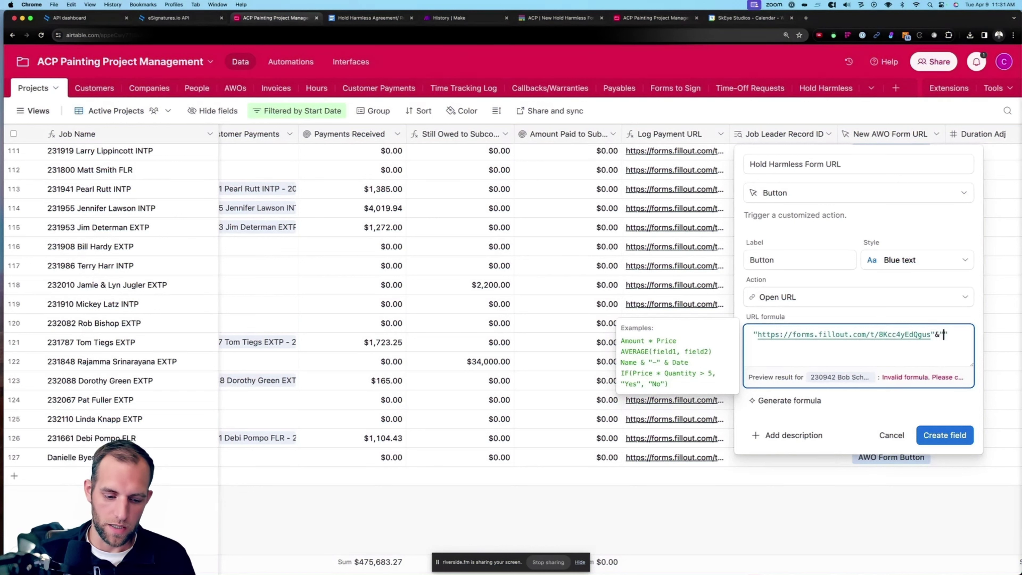
text(project_record_)
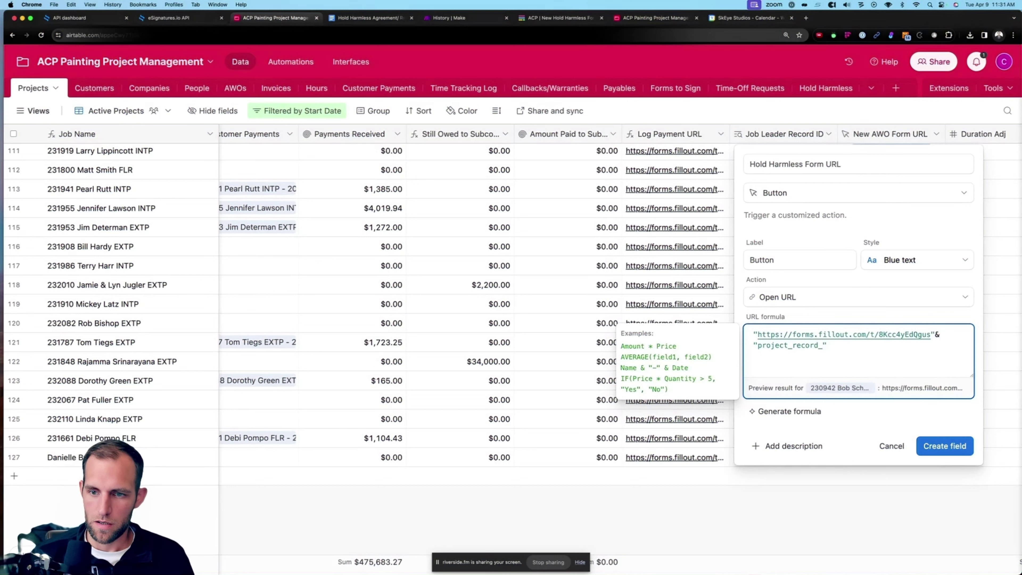
text(id)
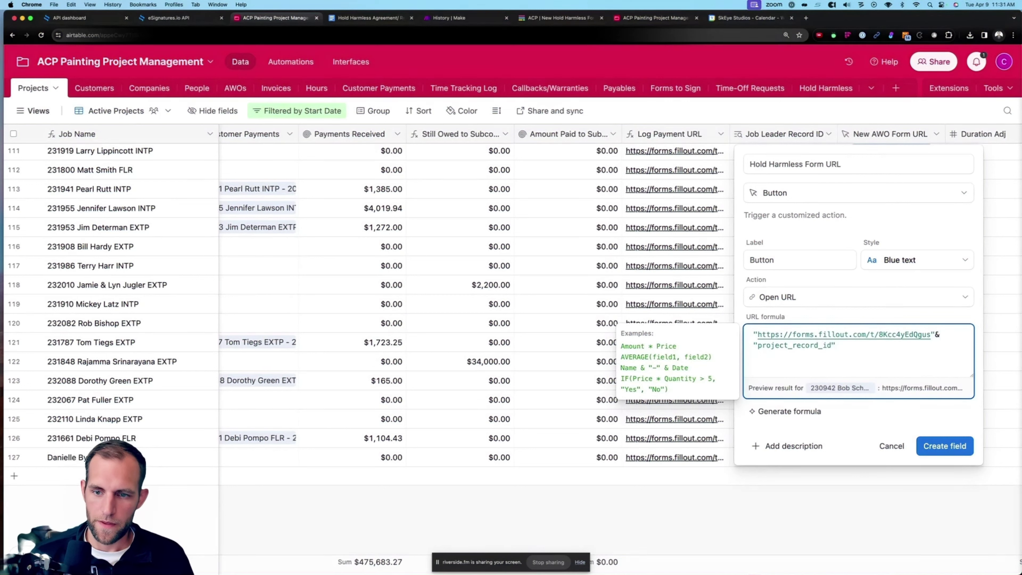
text(=")
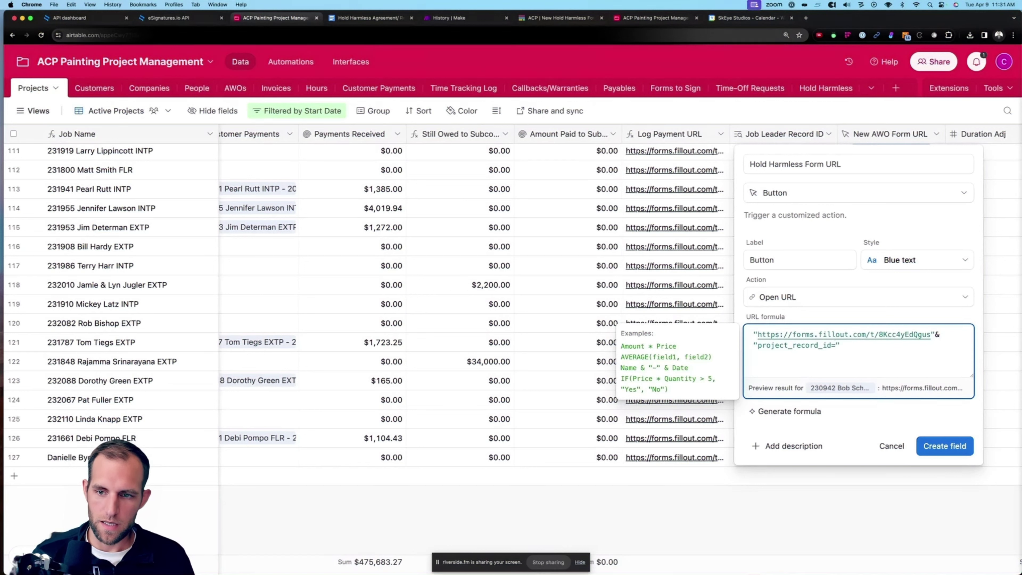
text(&)
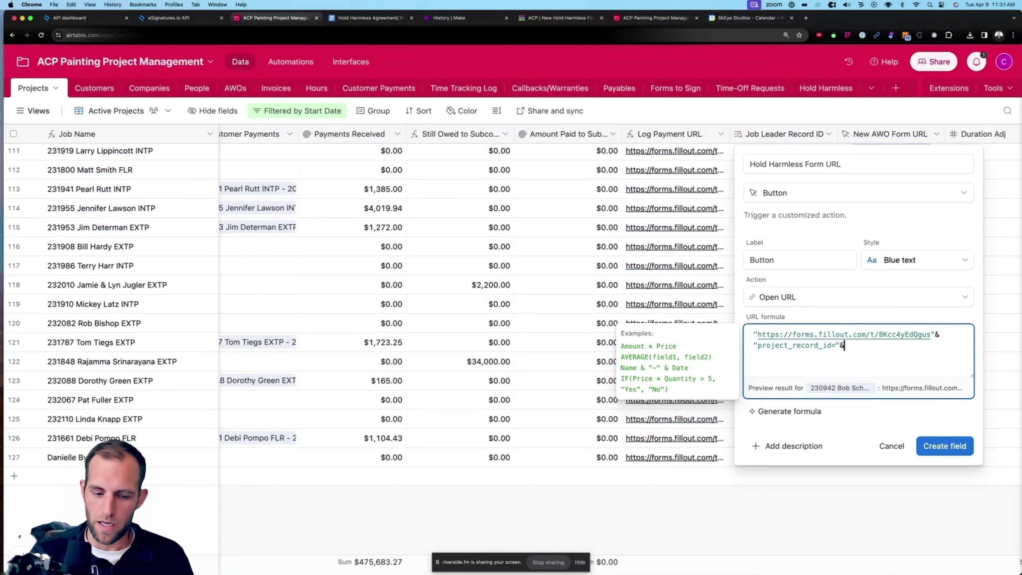
text(record)
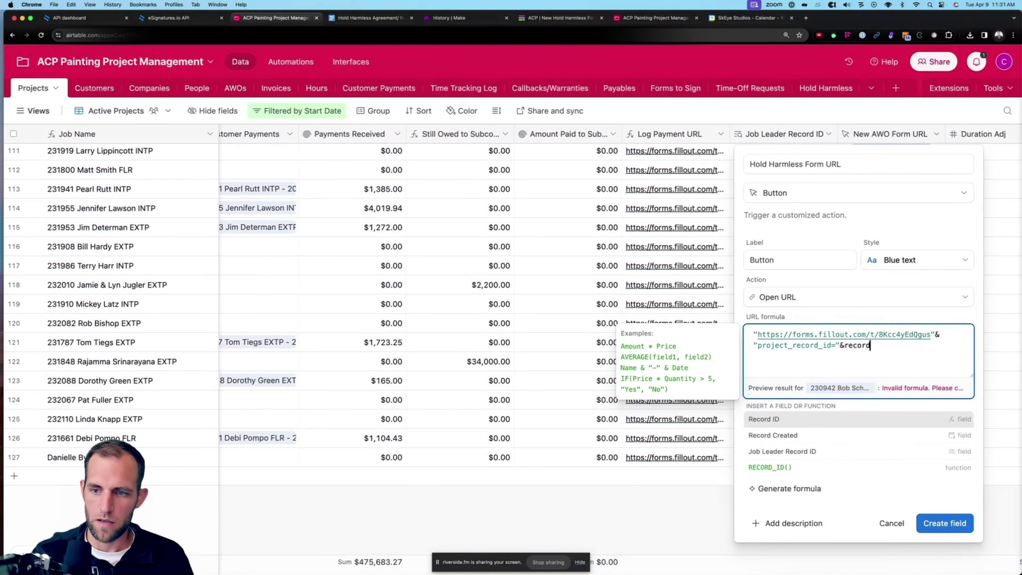
click(842, 471)
click(936, 446)
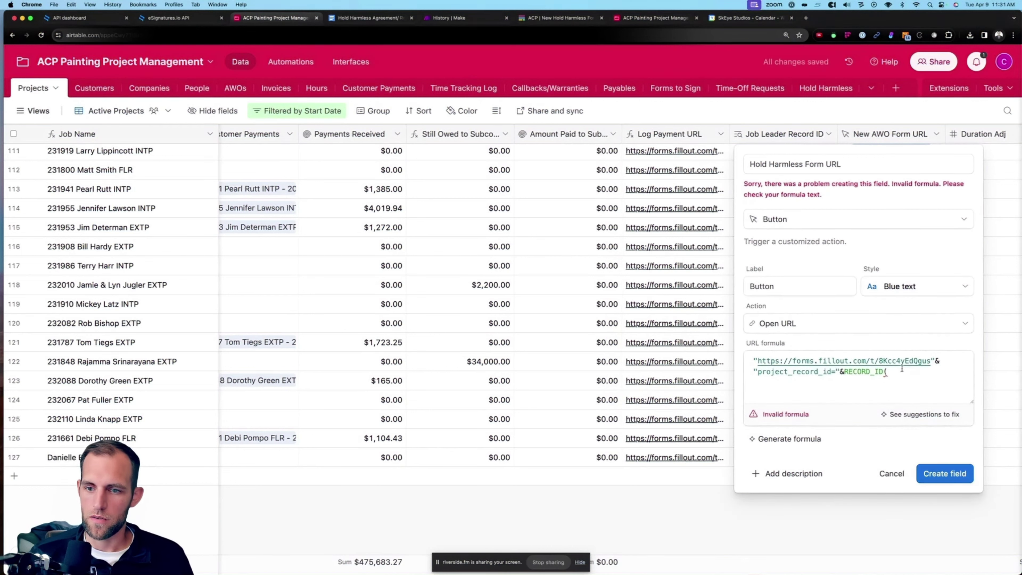
click(900, 370)
text())
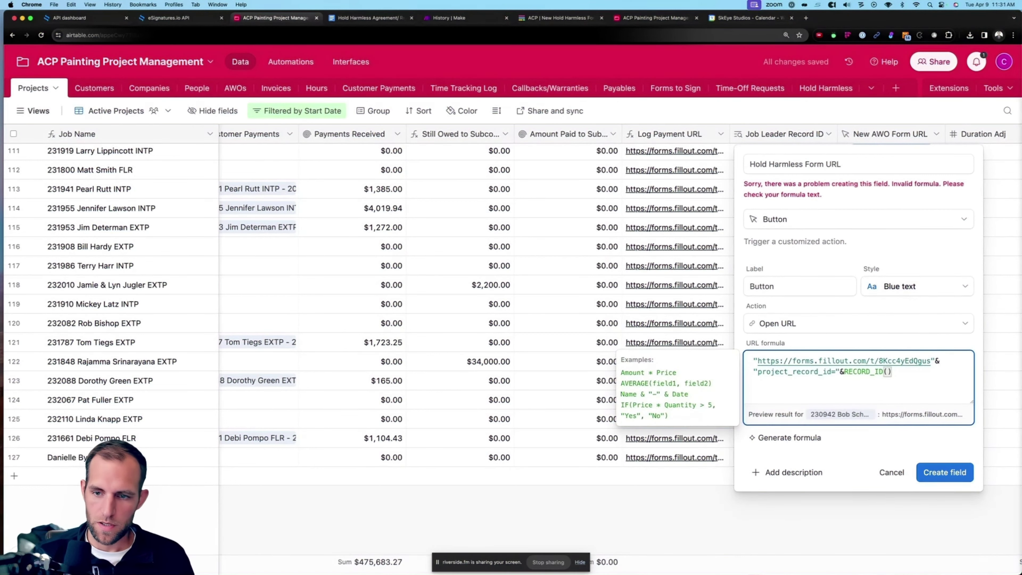
click(937, 474)
click(982, 134)
Step: Label the buttons 'Generate Hold Harmless Form', style them solid purple, and save the field
click(778, 160)
double_click(499, 261)
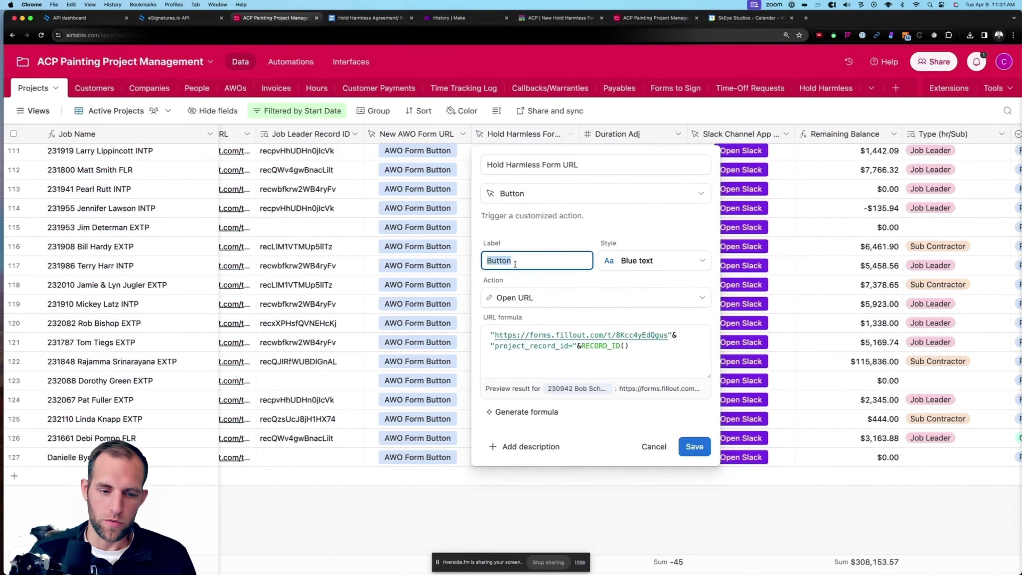
text(Generate )
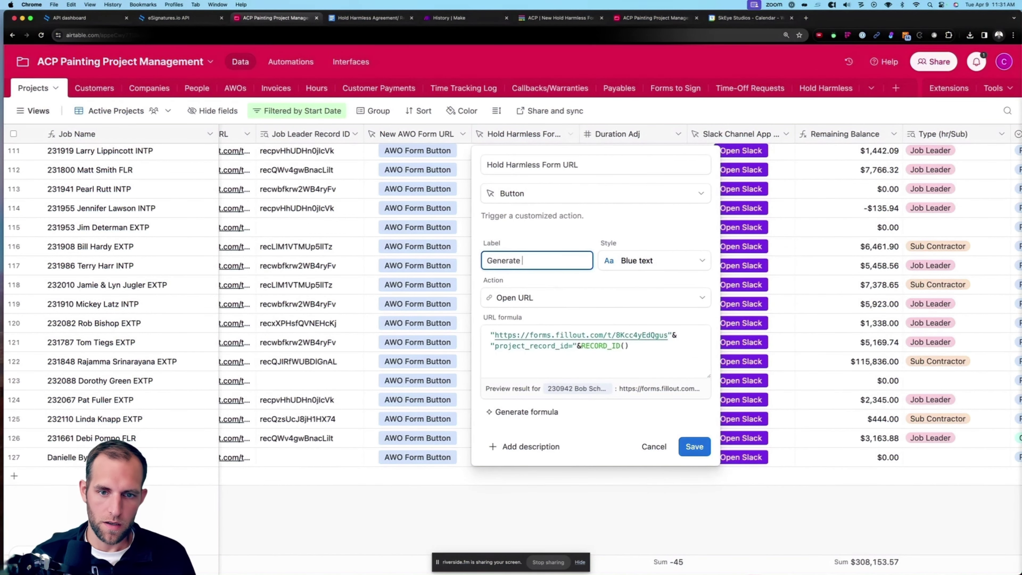
text(Hold Harm)
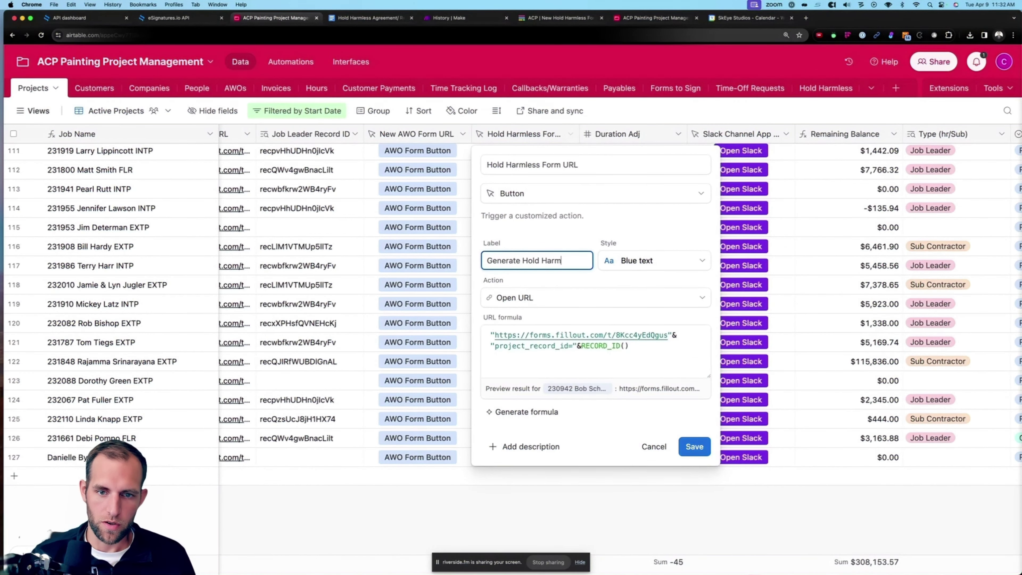
text(less Form)
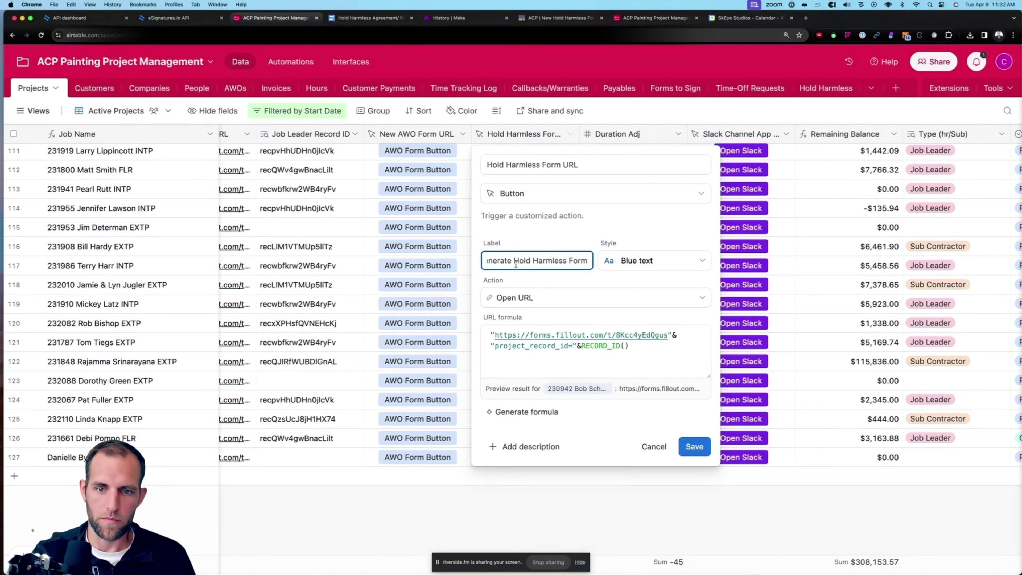
click(632, 266)
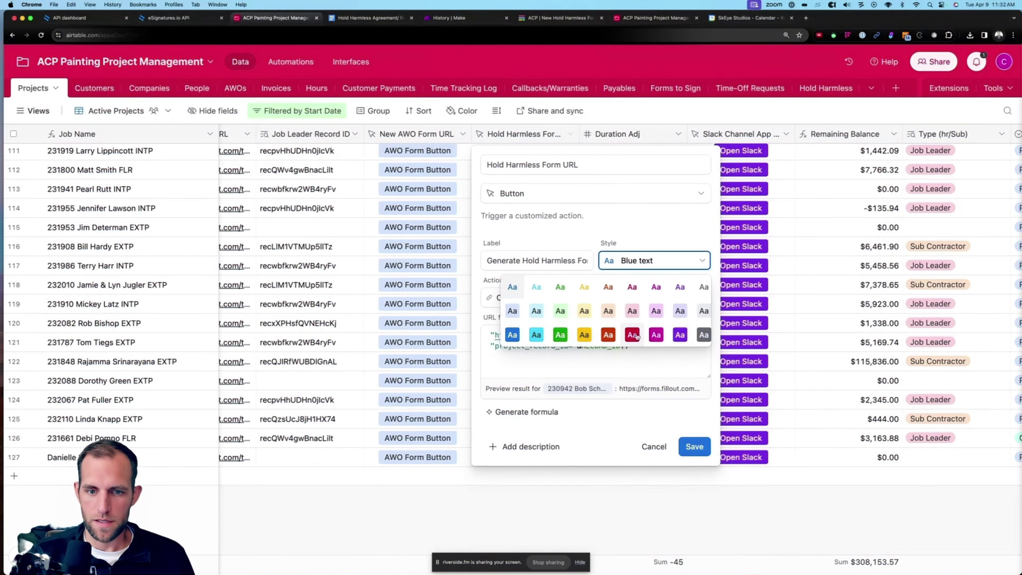
click(680, 335)
click(694, 446)
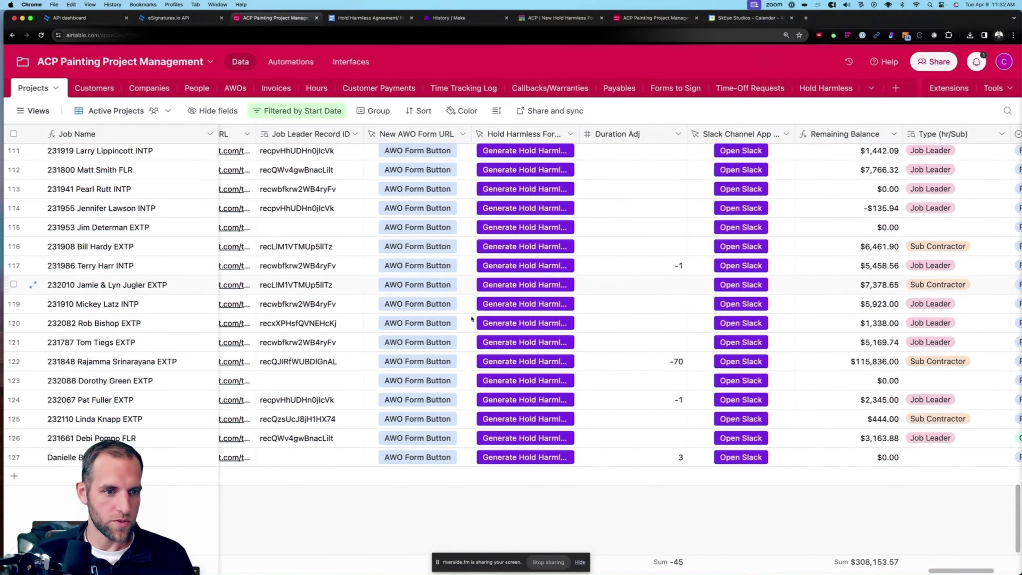
scroll(495, 322, up, 5)
scroll(497, 322, up, 20)
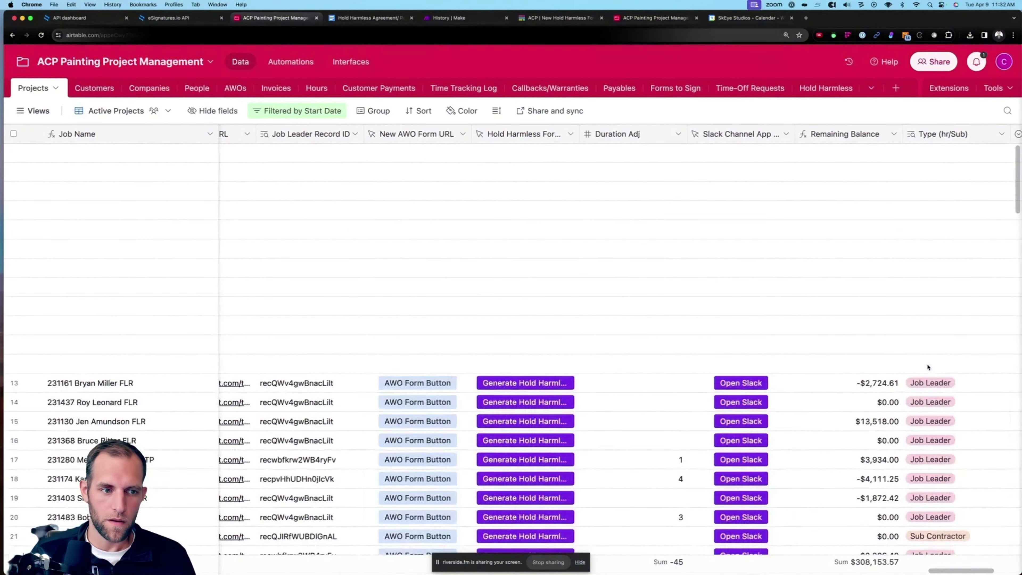
scroll(928, 367, up, 5)
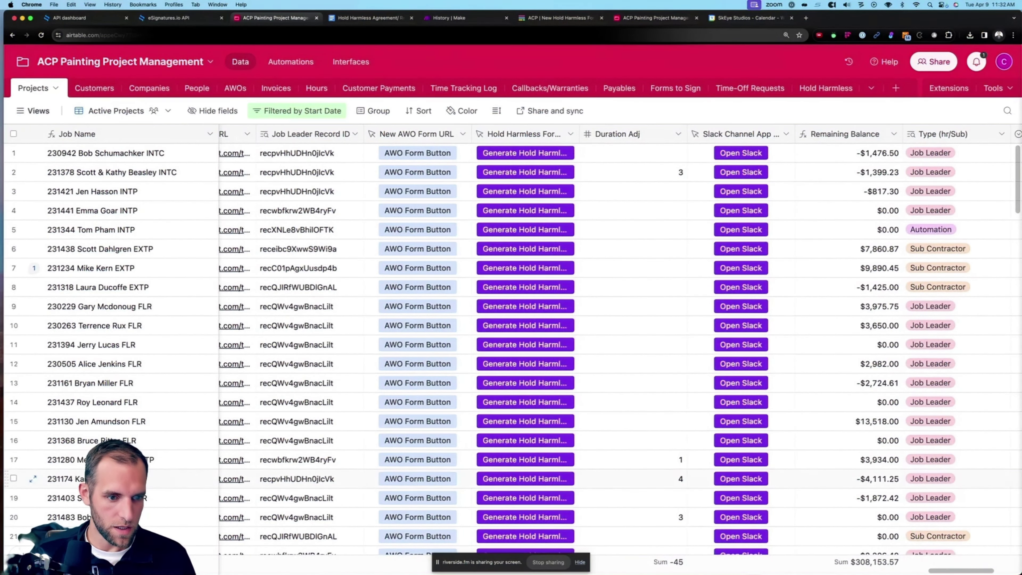
Step: Test a project's Generate Hold Harmless Form button, then preview the form in Fillout
click(547, 230)
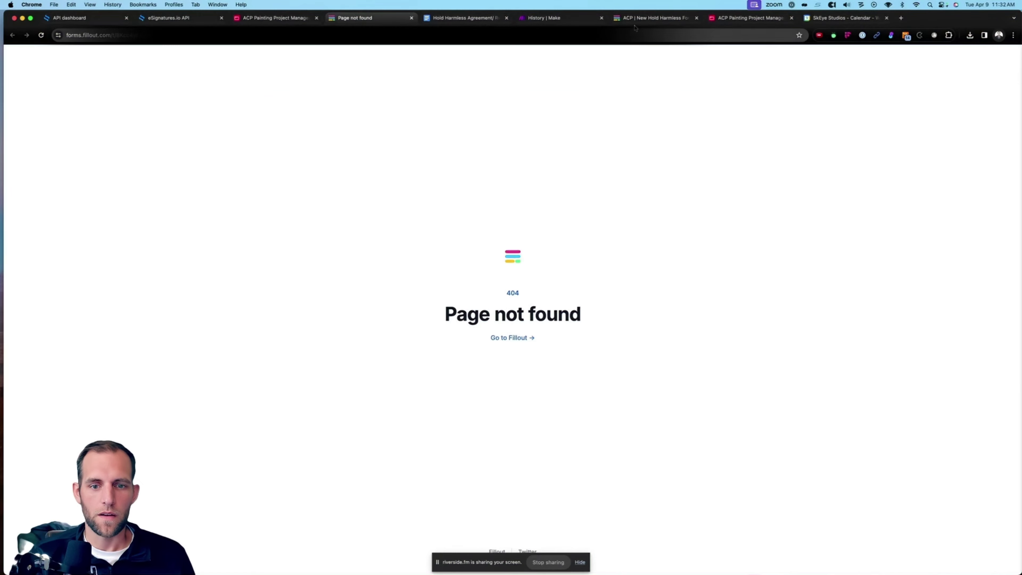
click(654, 18)
click(444, 55)
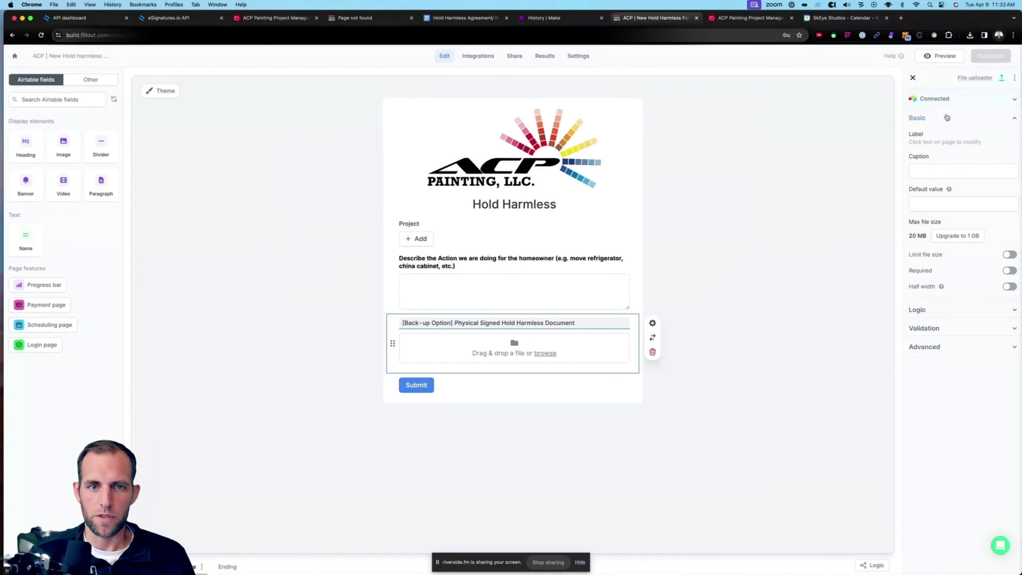
click(753, 283)
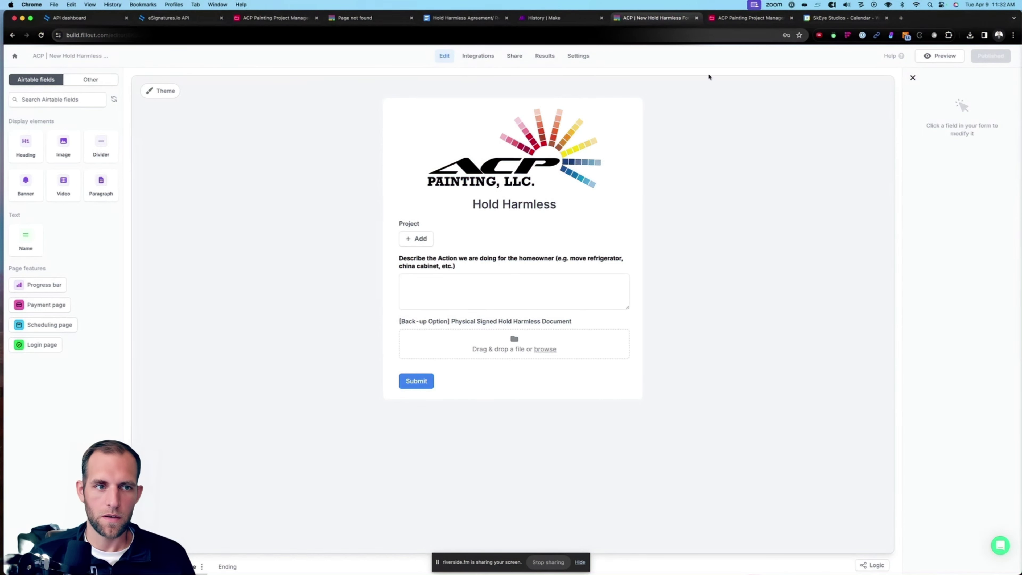
click(940, 55)
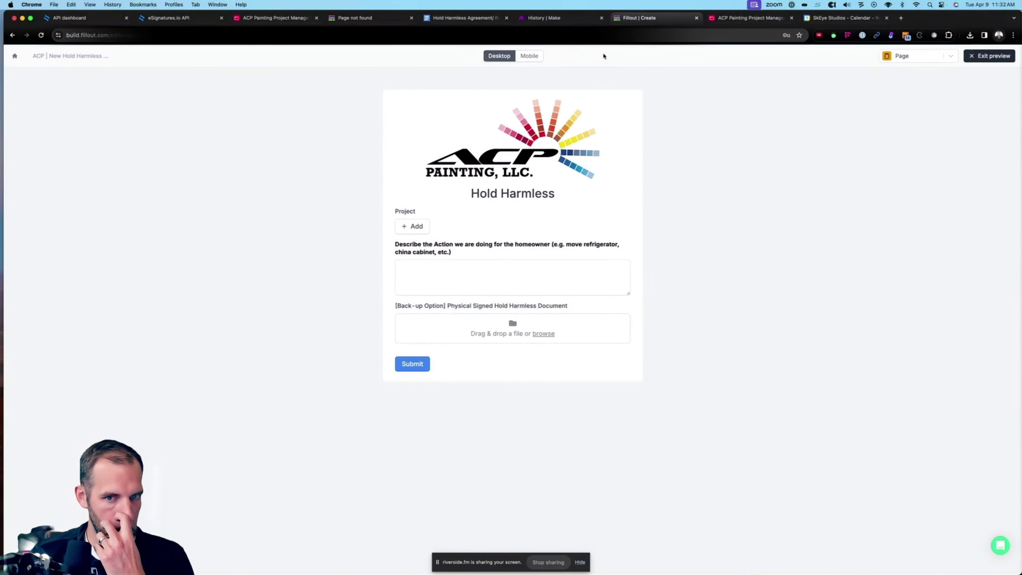
click(989, 56)
Step: Copy the form's public link from the Share page
click(519, 57)
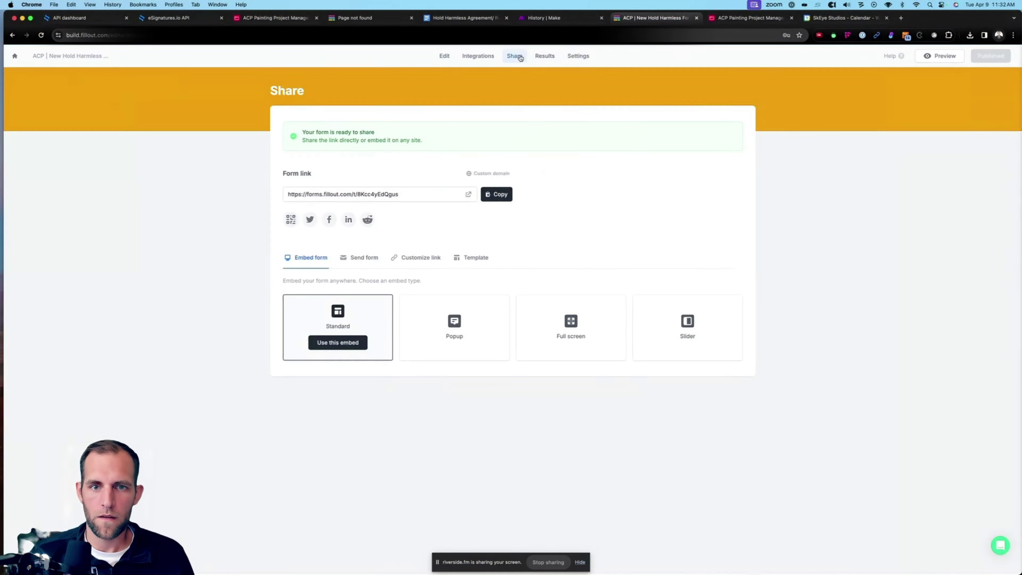
click(500, 194)
click(274, 17)
Step: Replace the button formula's URL with the copied Fillout link plus '?', then open row 1's prefilled form
drag(667, 335, 495, 335)
key(super+v)
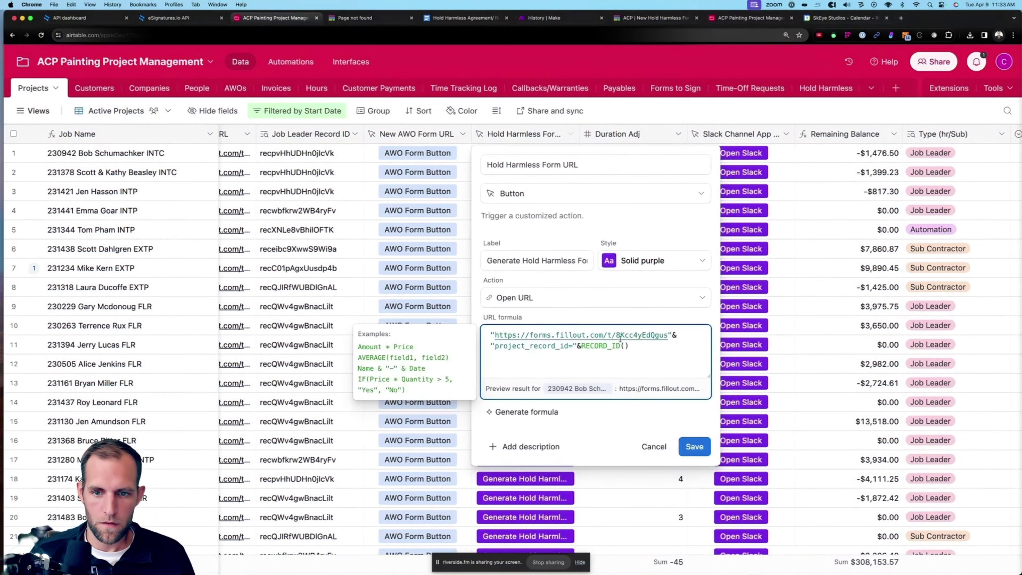
click(669, 335)
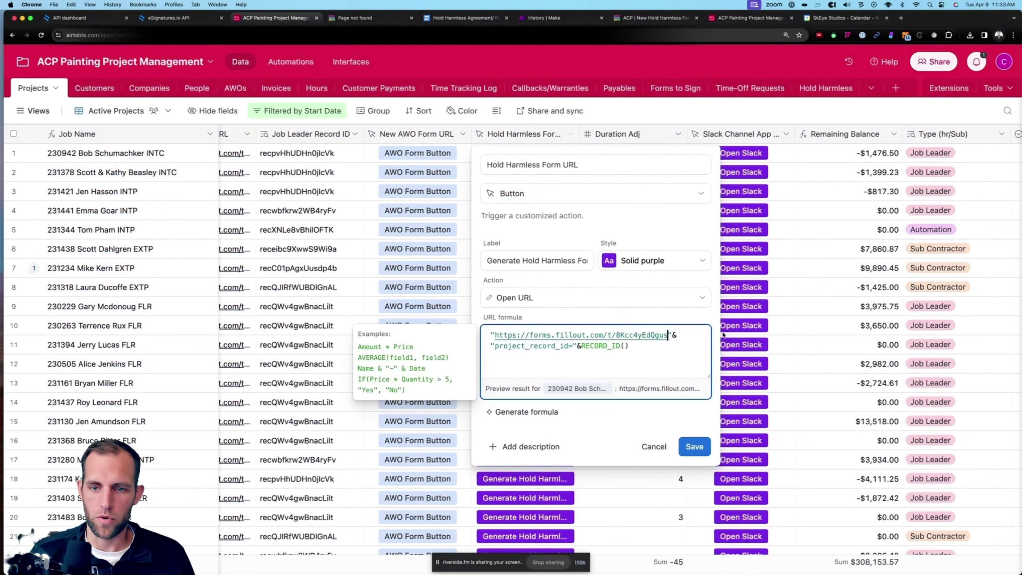
text(?)
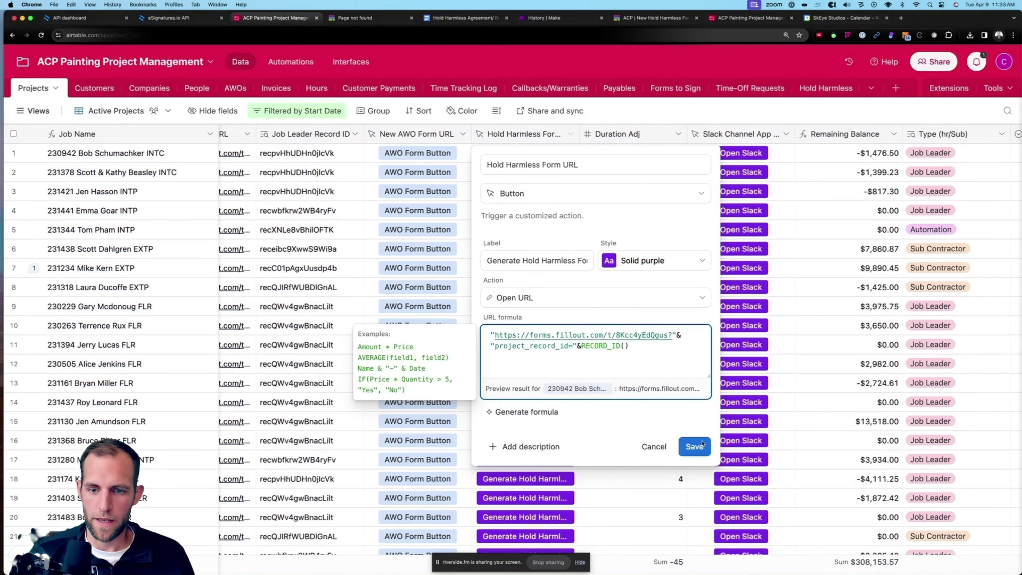
click(529, 191)
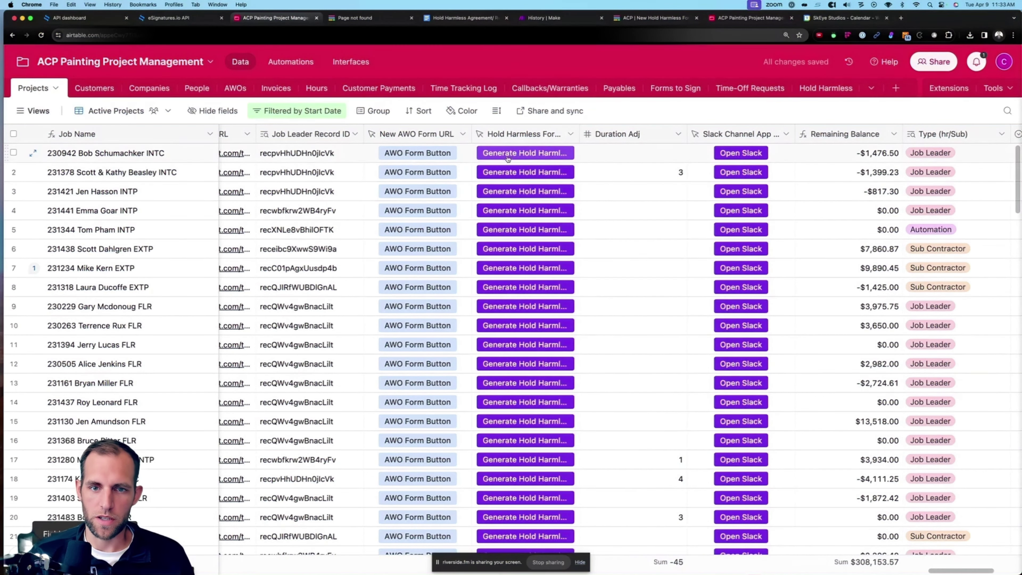
click(506, 157)
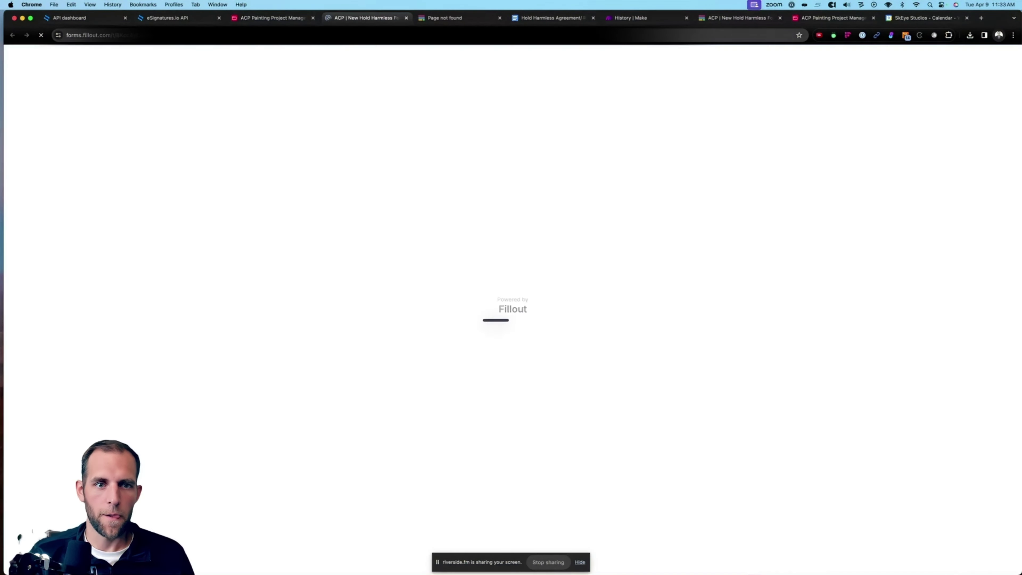
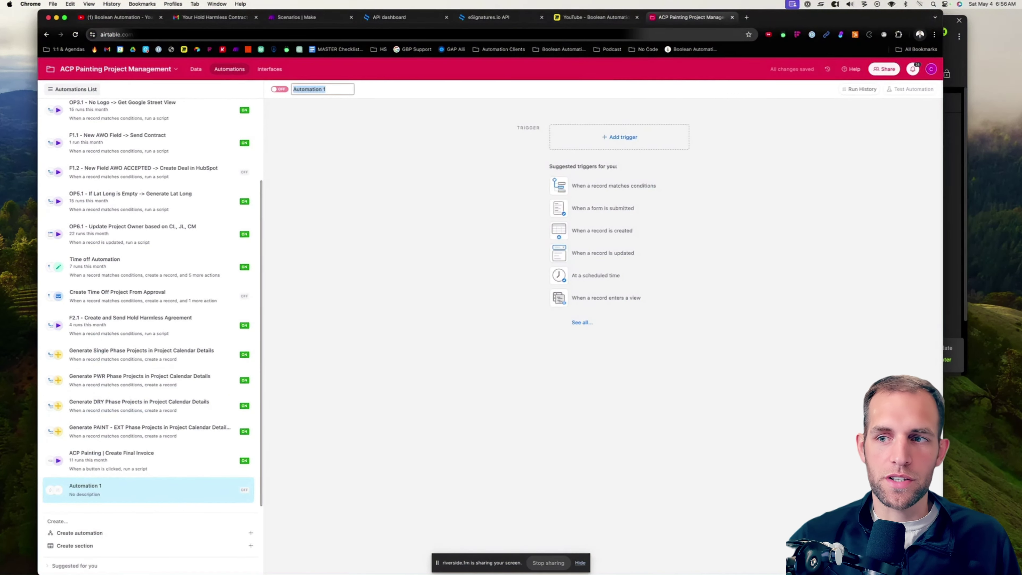
Step: Check that the Move large dresser record shows Status Signed in the Hold Harmless table
key(Return)
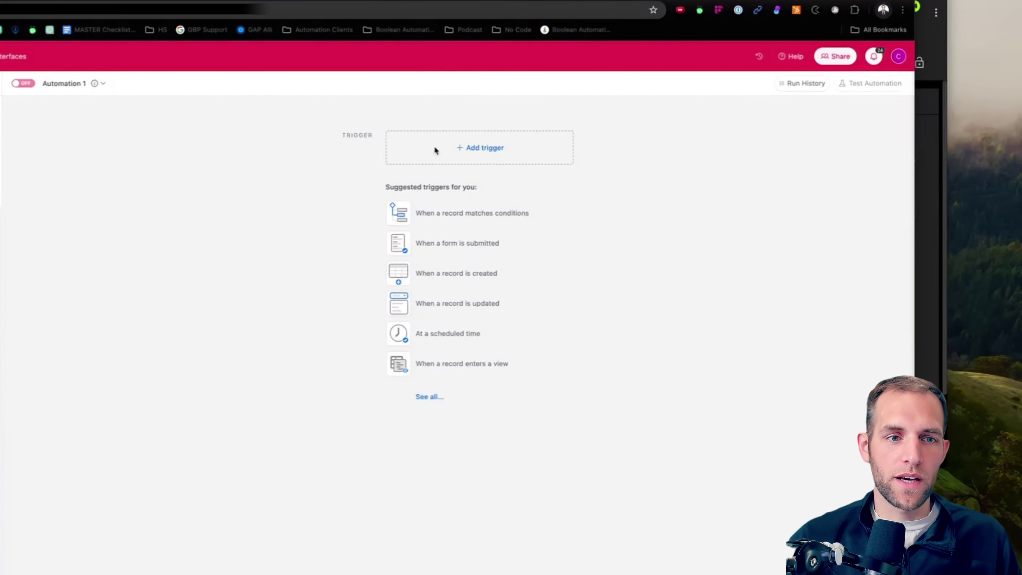
click(178, 53)
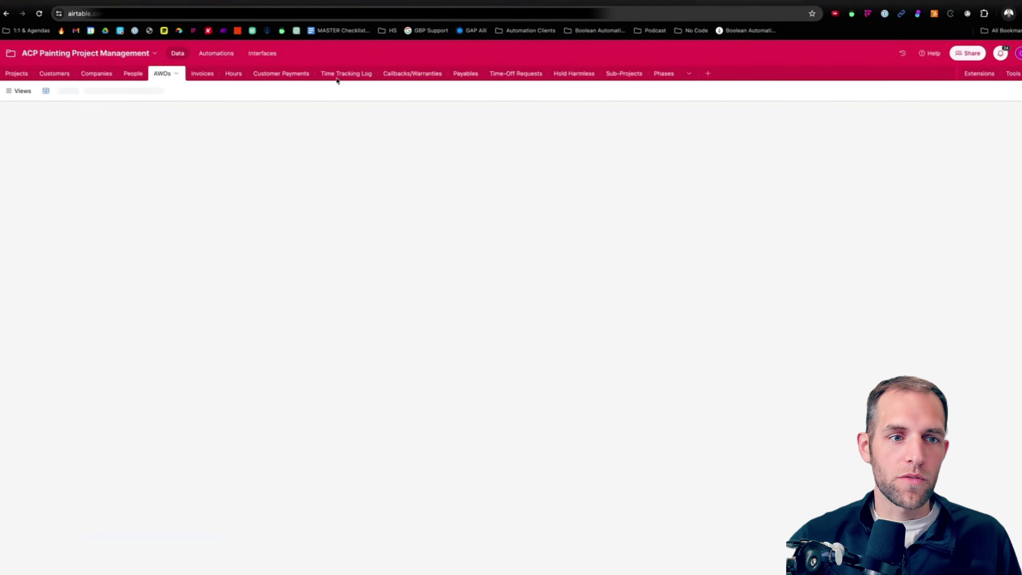
click(575, 77)
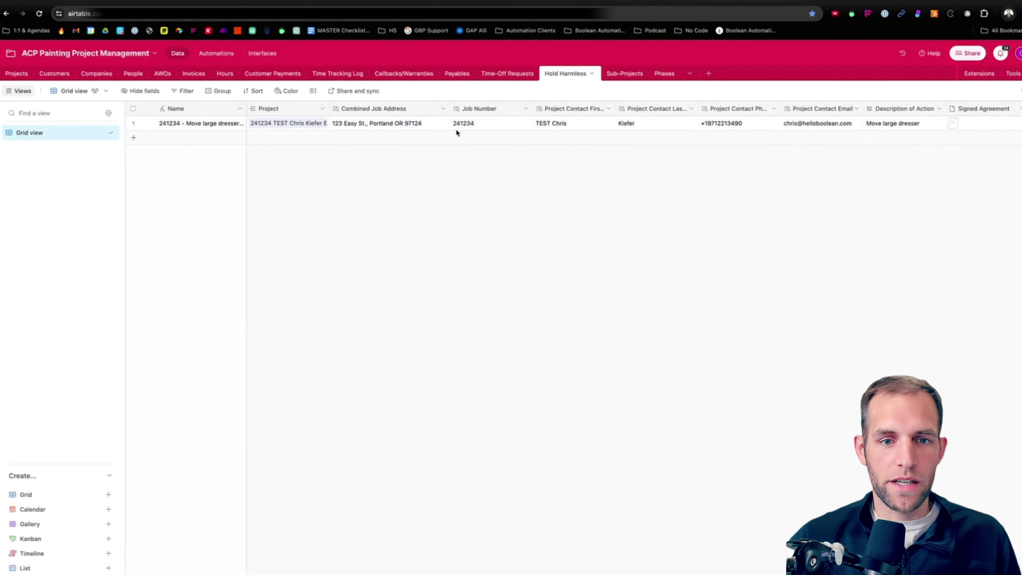
scroll(823, 131, right, 5)
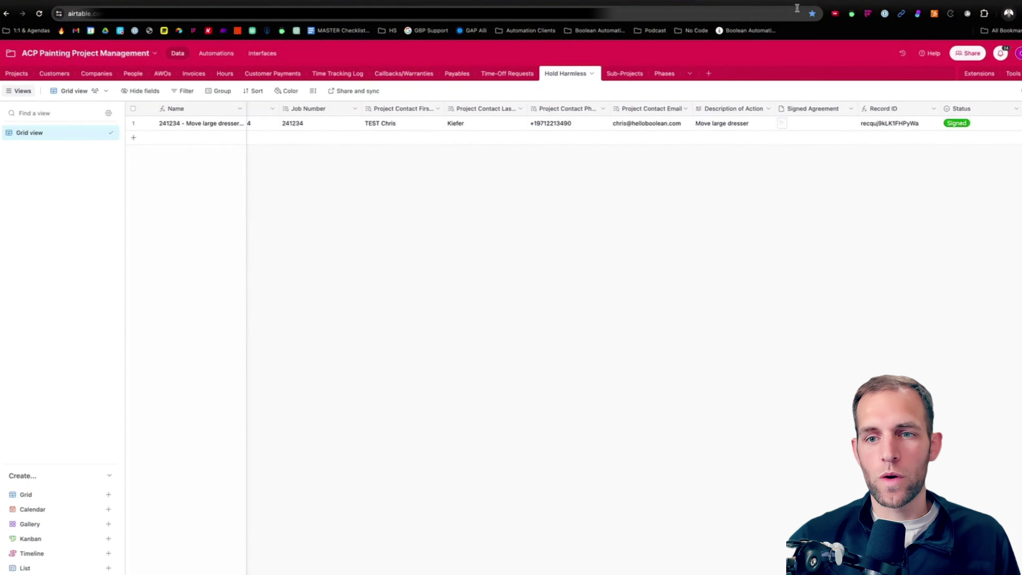
key(super+r)
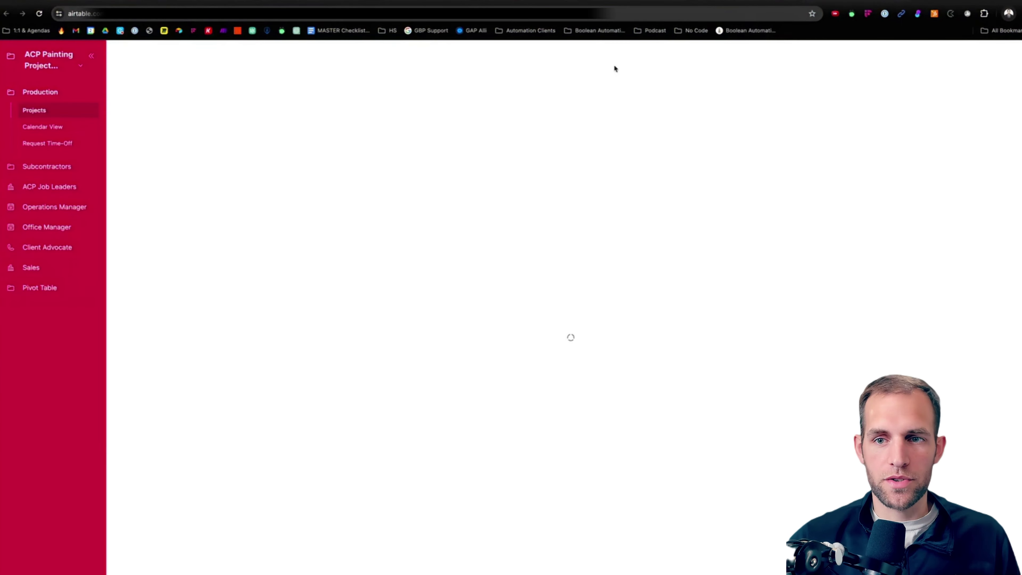
Step: Open the 241234 test project and launch its prefilled Hold Harmless form
click(200, 203)
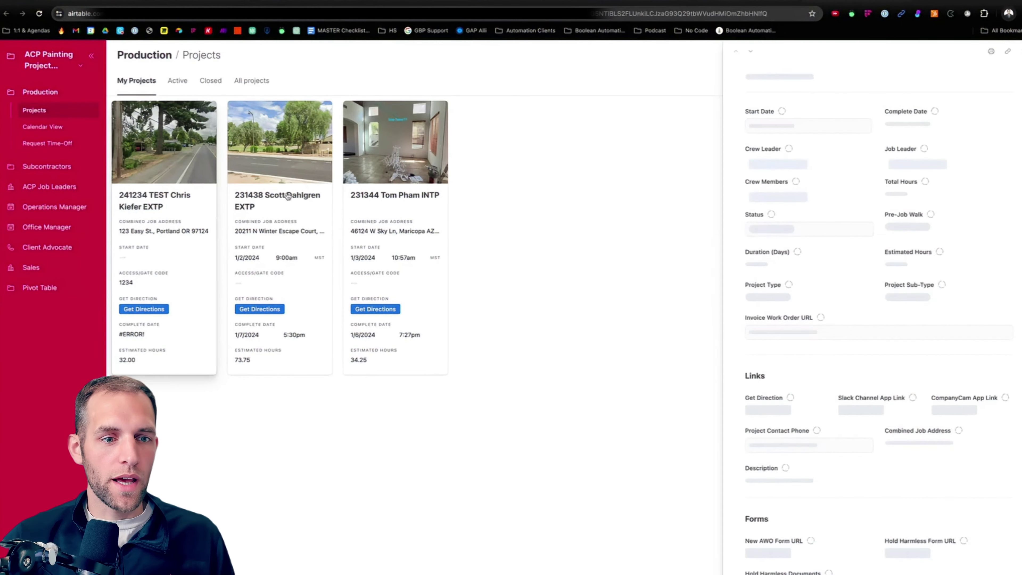
scroll(837, 419, down, 3)
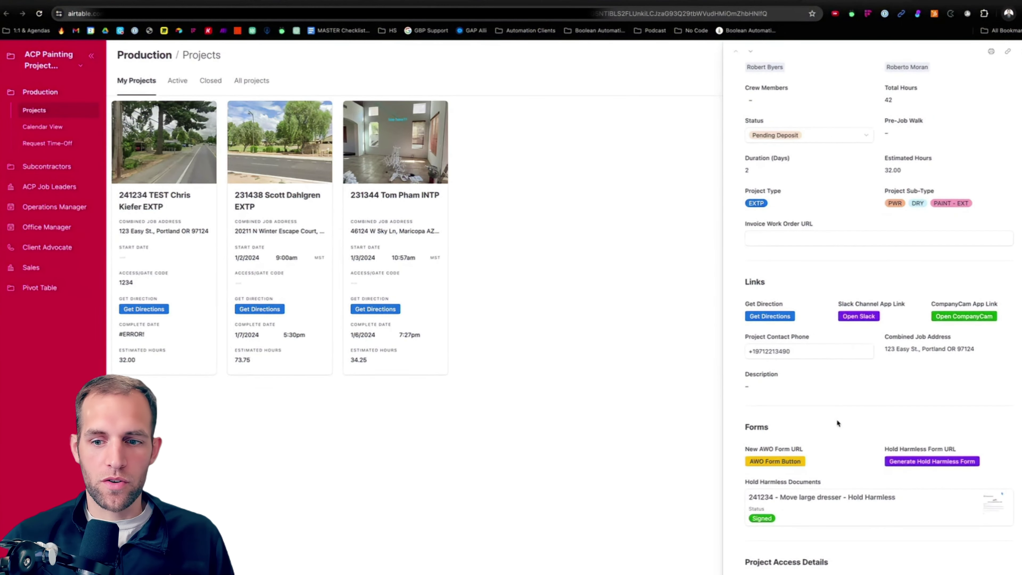
click(914, 461)
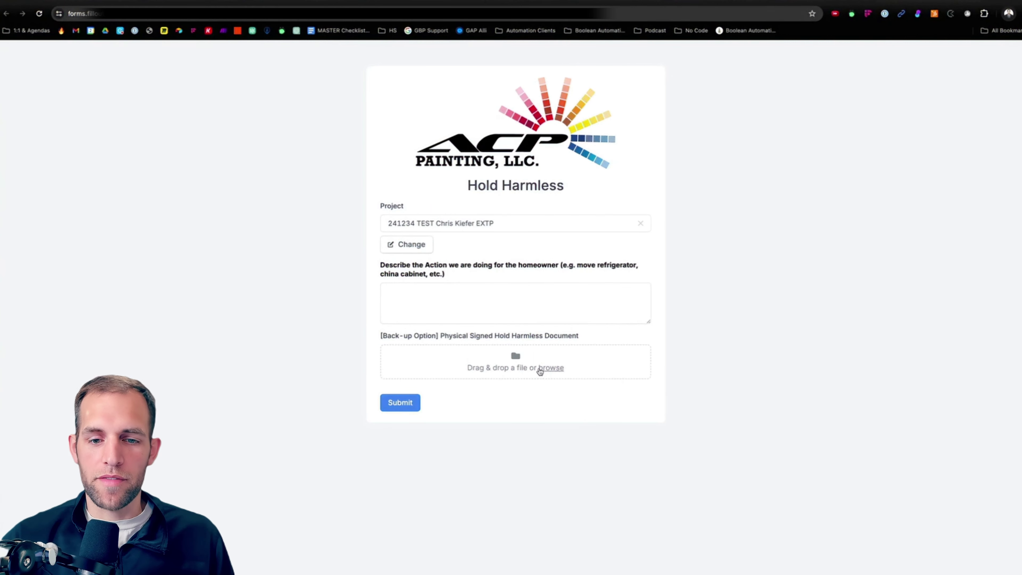
Step: Submit the Hold Harmless form with the action description 'Test Test Test'
click(492, 314)
text(Test )
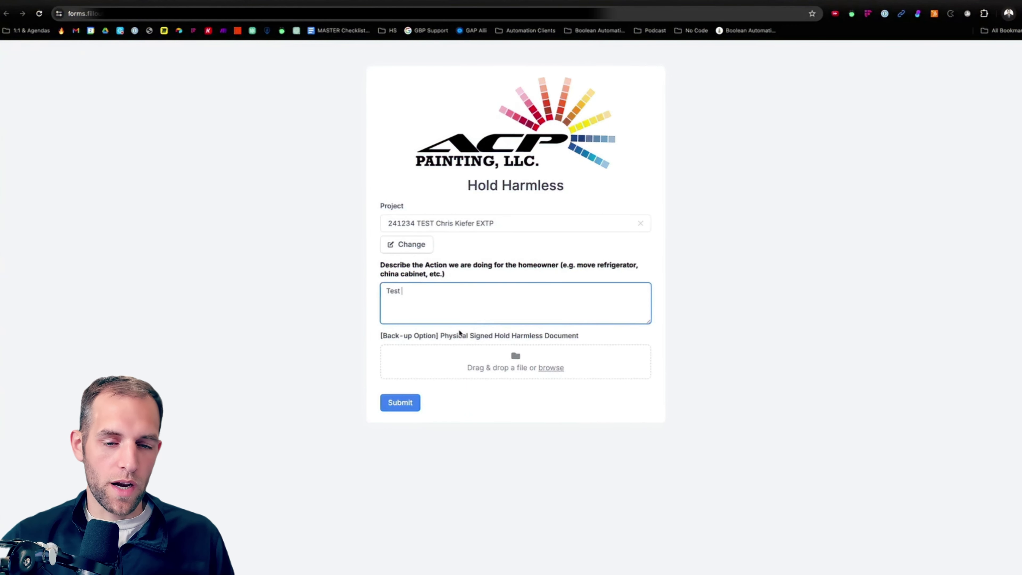
text(Test Test)
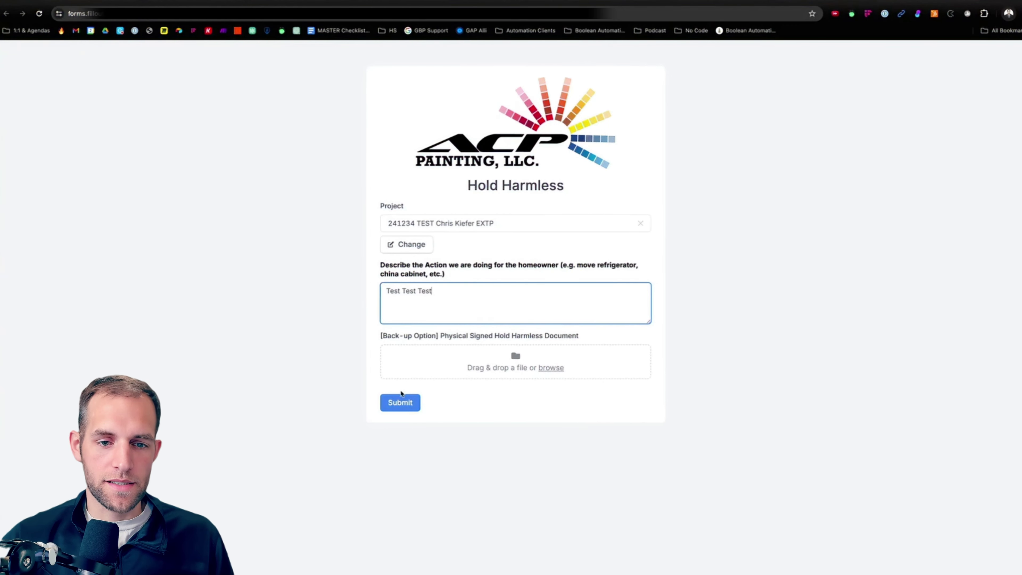
click(400, 402)
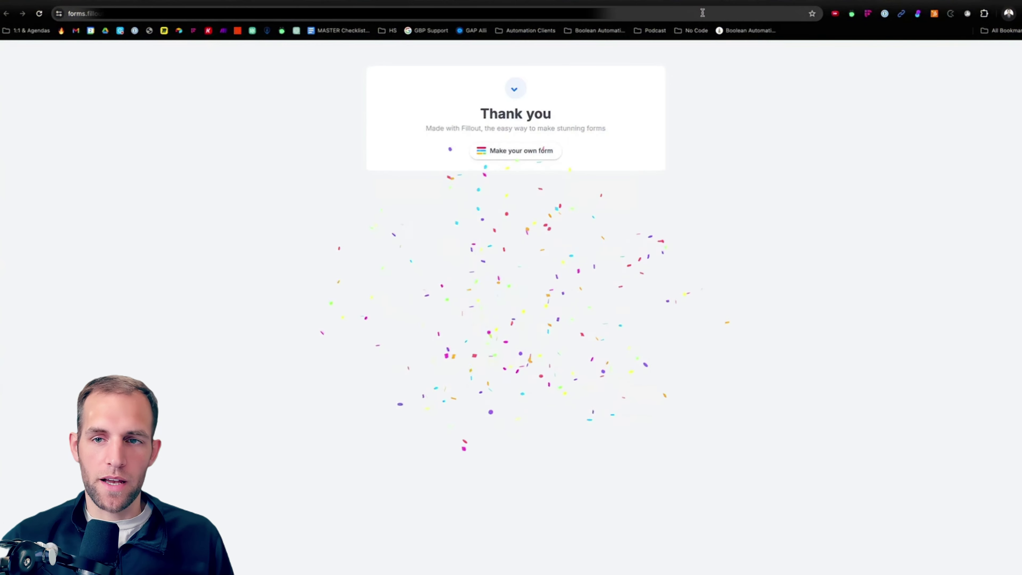
key(ctrl+shift+Tab)
key(ctrl+shift+Tab)
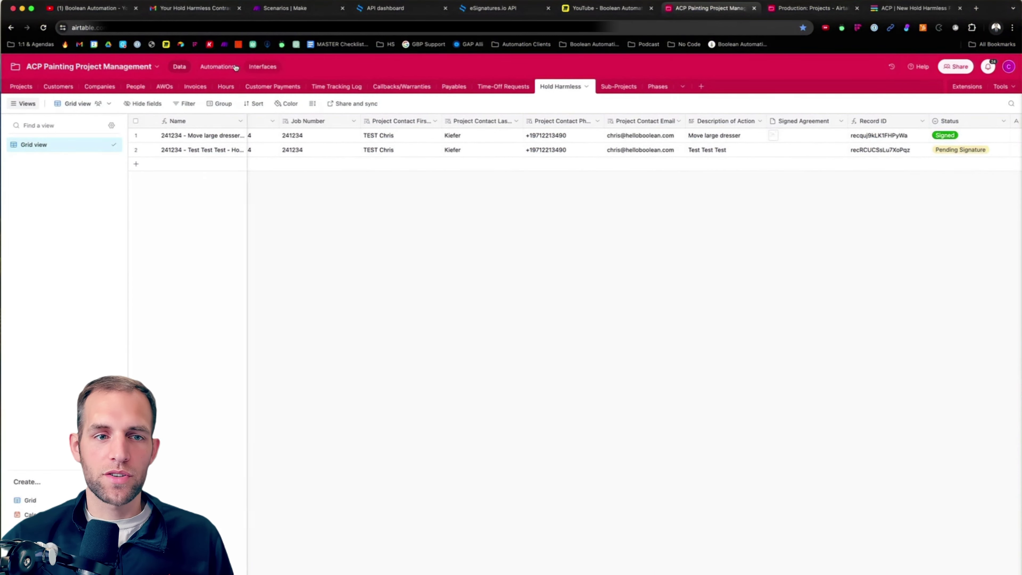
Step: Give Automation 1 a 'when record matches conditions' trigger on the Hold Harmless table
click(217, 67)
click(632, 149)
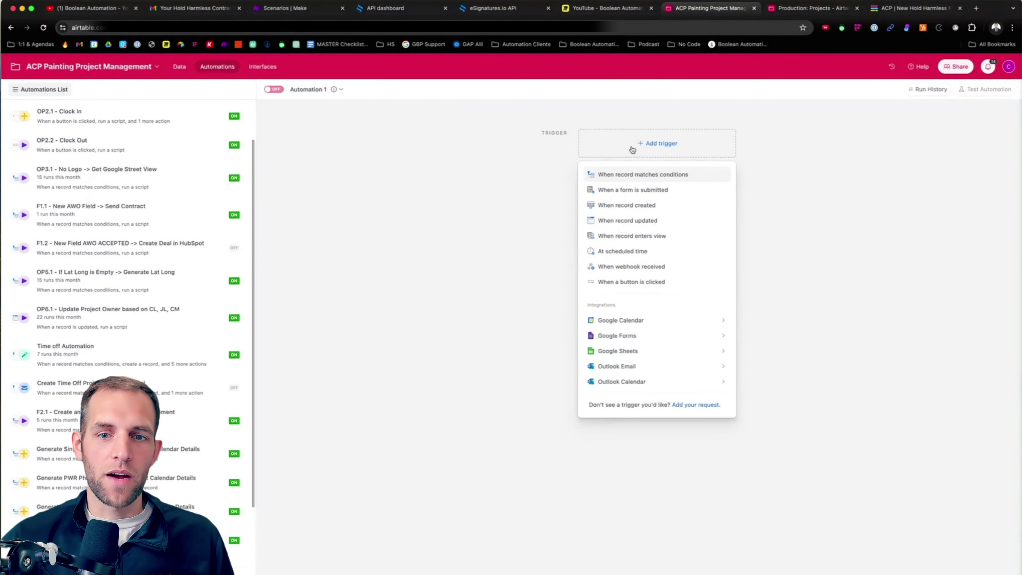
click(621, 176)
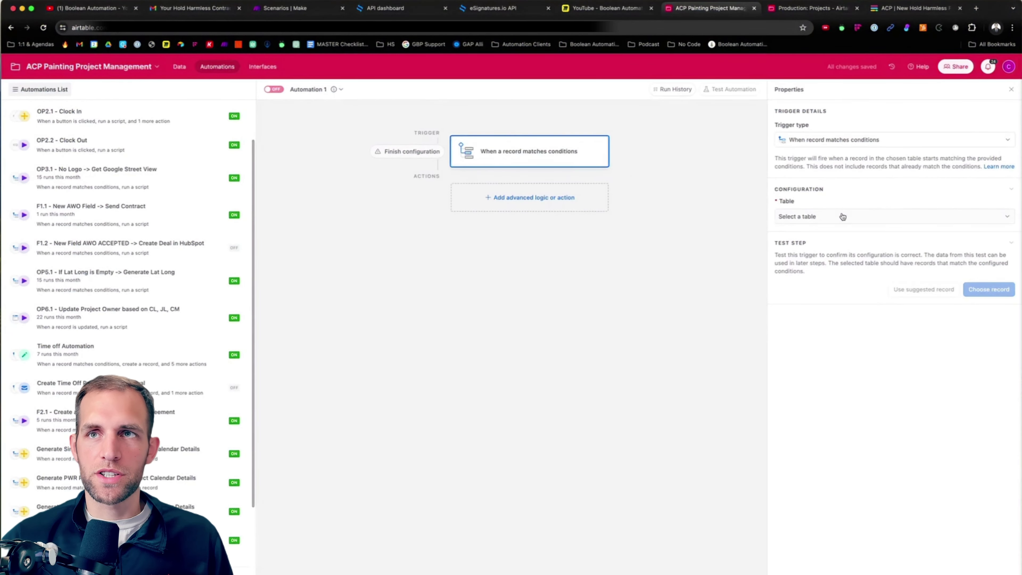
click(822, 219)
scroll(829, 280, down, 5)
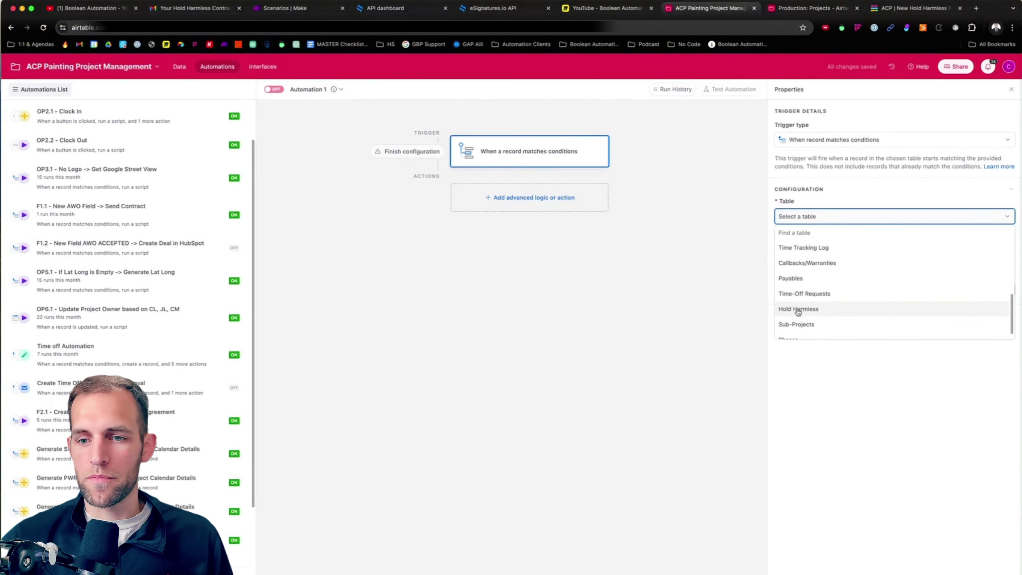
click(802, 302)
Step: Add a trigger condition: Description of Action is not empty
click(803, 252)
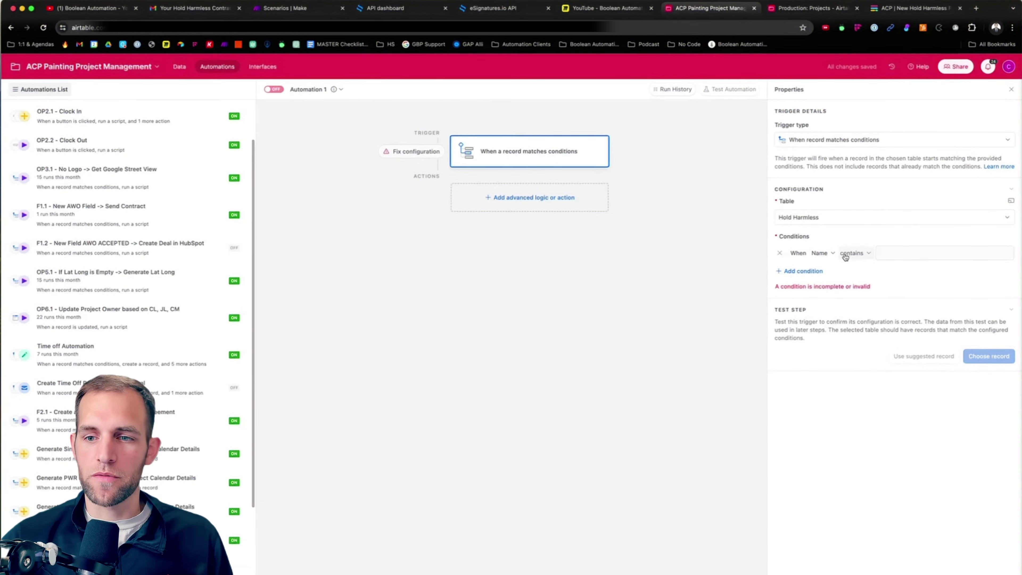
click(821, 253)
text(des)
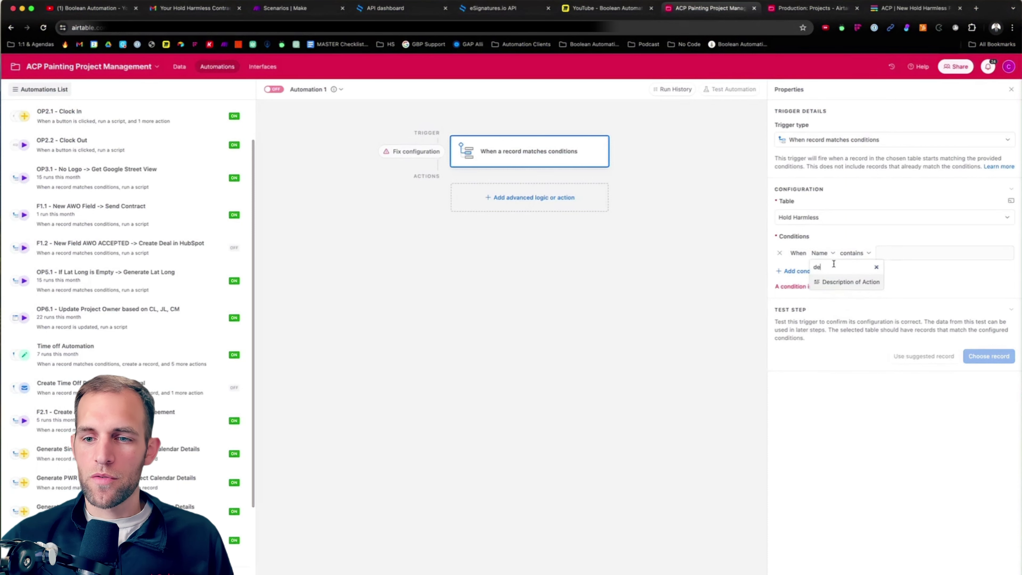
click(838, 282)
click(909, 253)
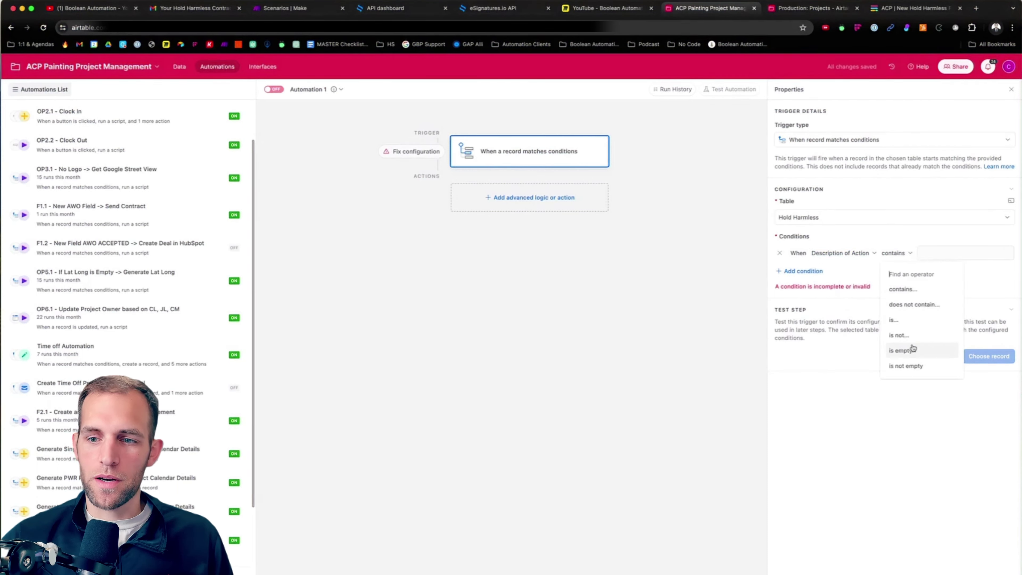
click(909, 351)
click(897, 253)
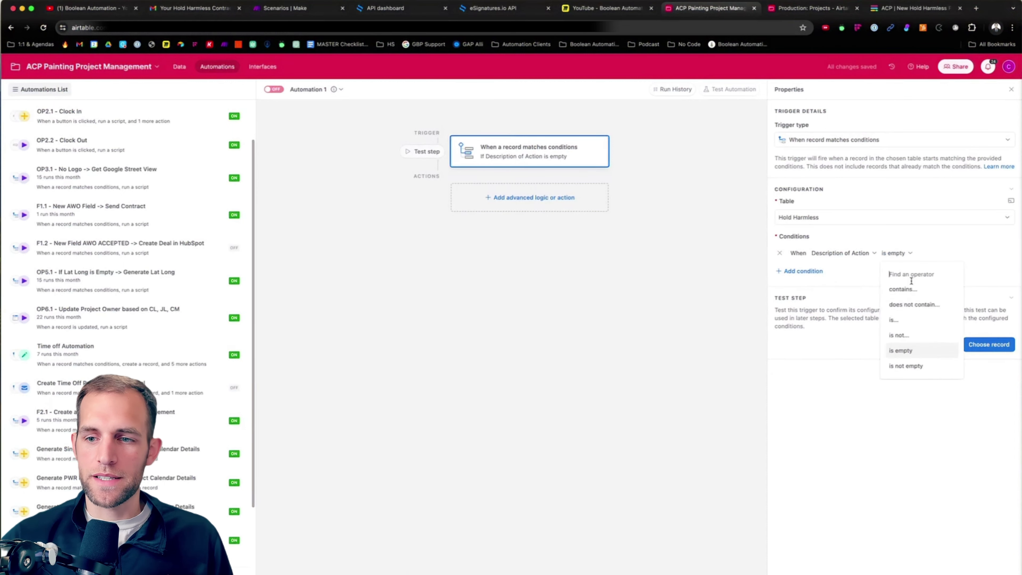
click(913, 366)
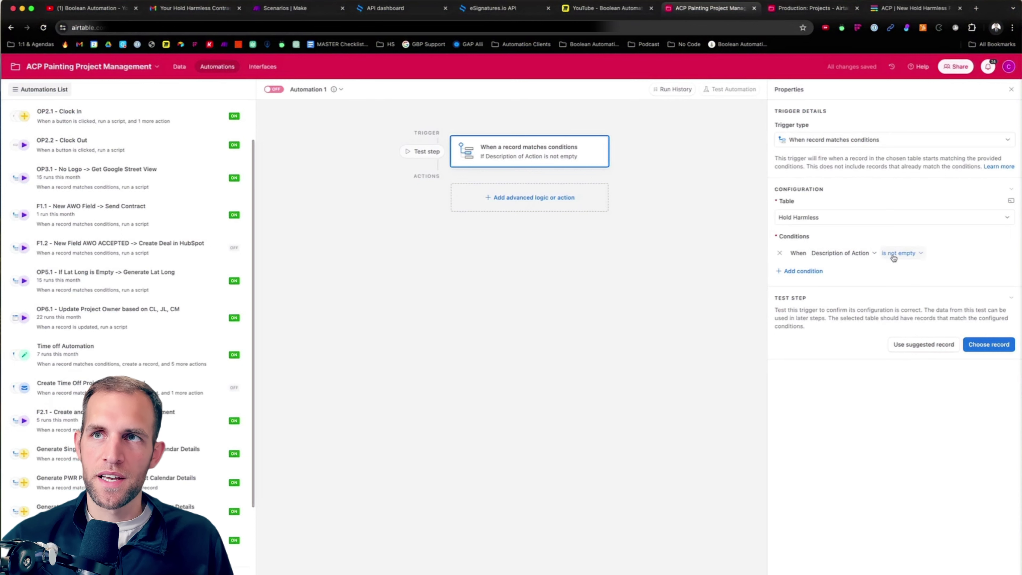
Step: Add a second condition: Signed Agreement is empty
click(811, 272)
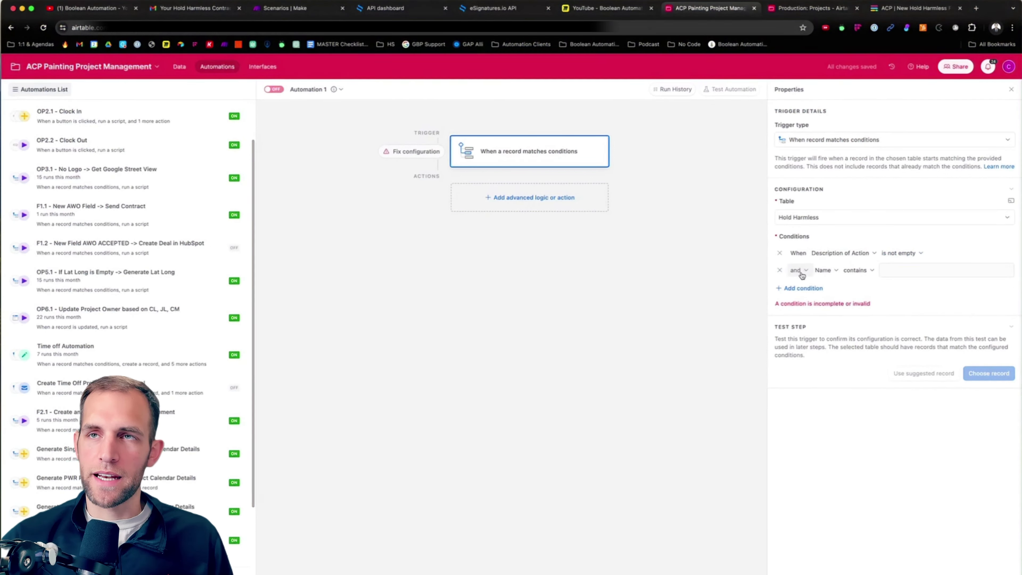
click(825, 271)
text(se)
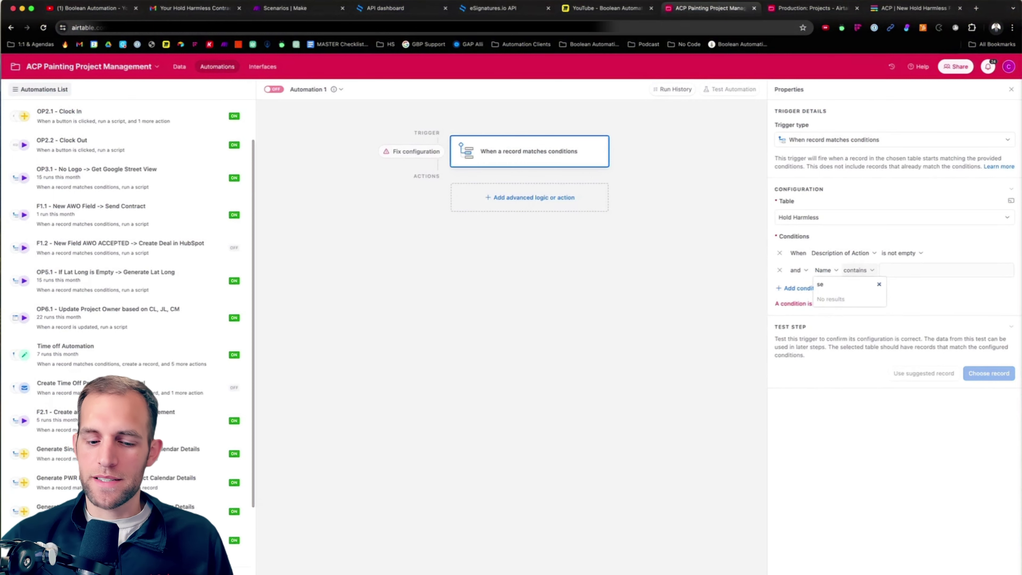
key(BackSpace)
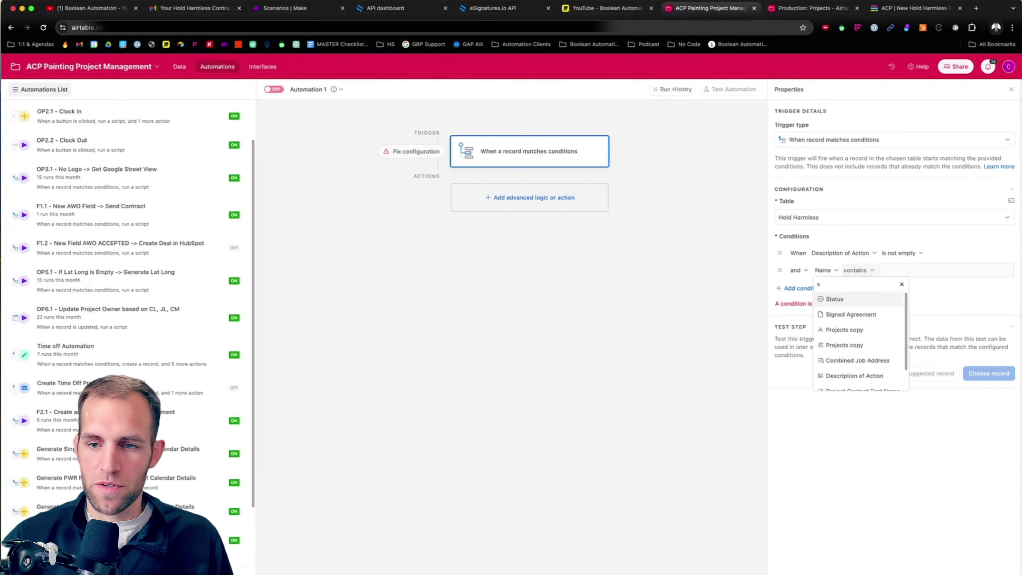
click(841, 315)
click(895, 271)
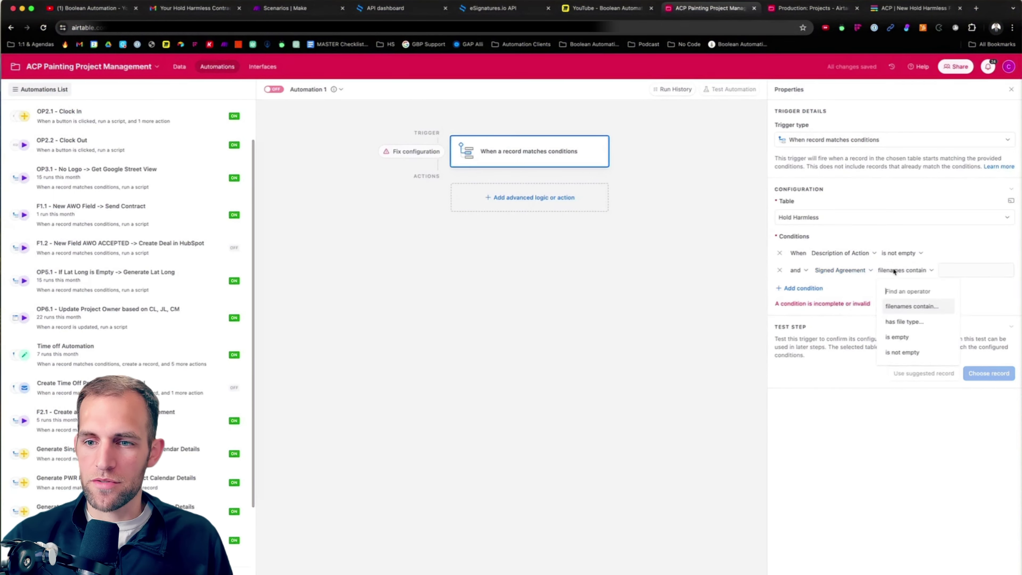
click(898, 336)
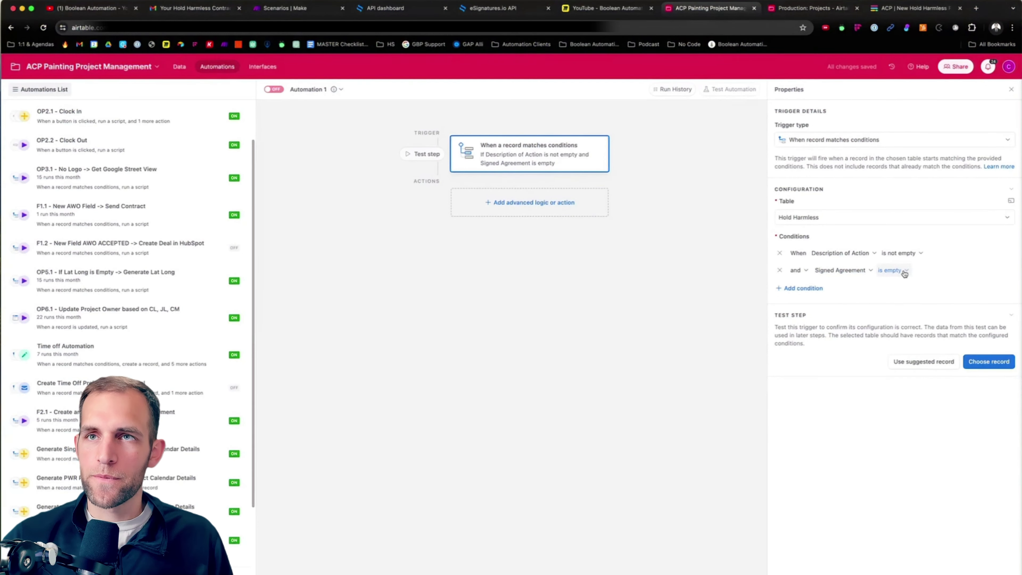
Step: Add a third condition: Project is not empty
click(800, 289)
click(817, 288)
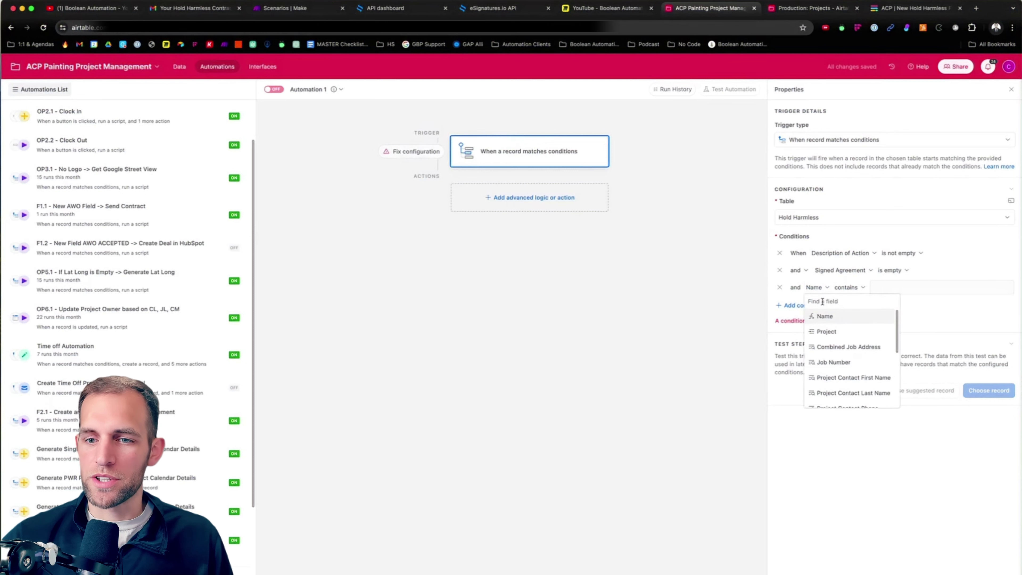
text(pro)
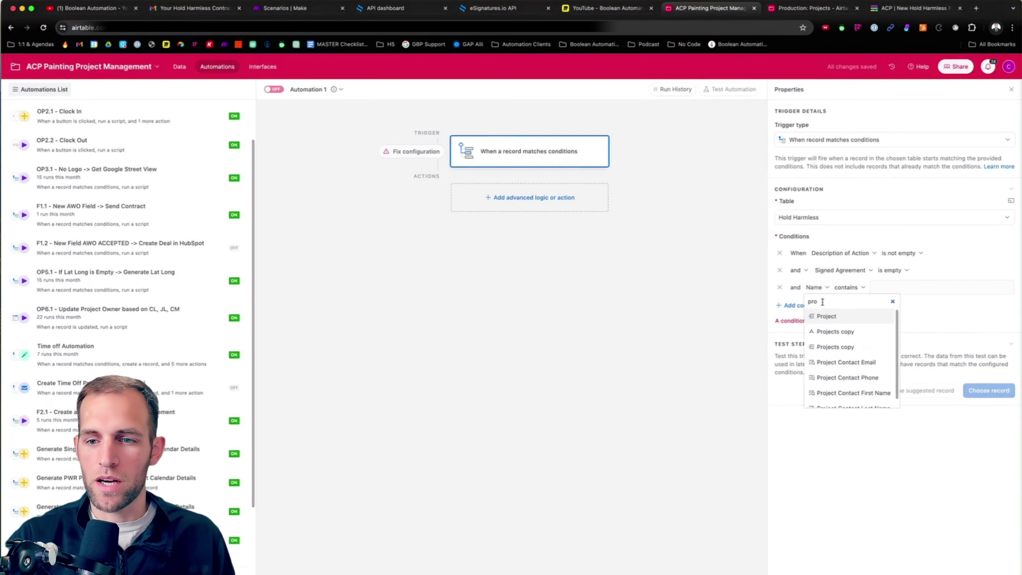
click(824, 318)
click(857, 287)
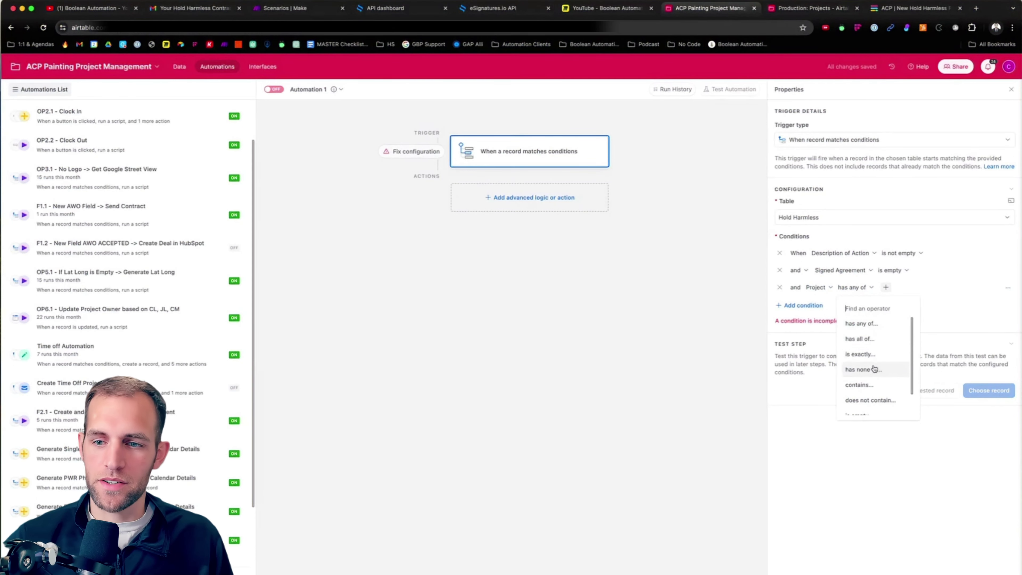
scroll(865, 378, down, 1)
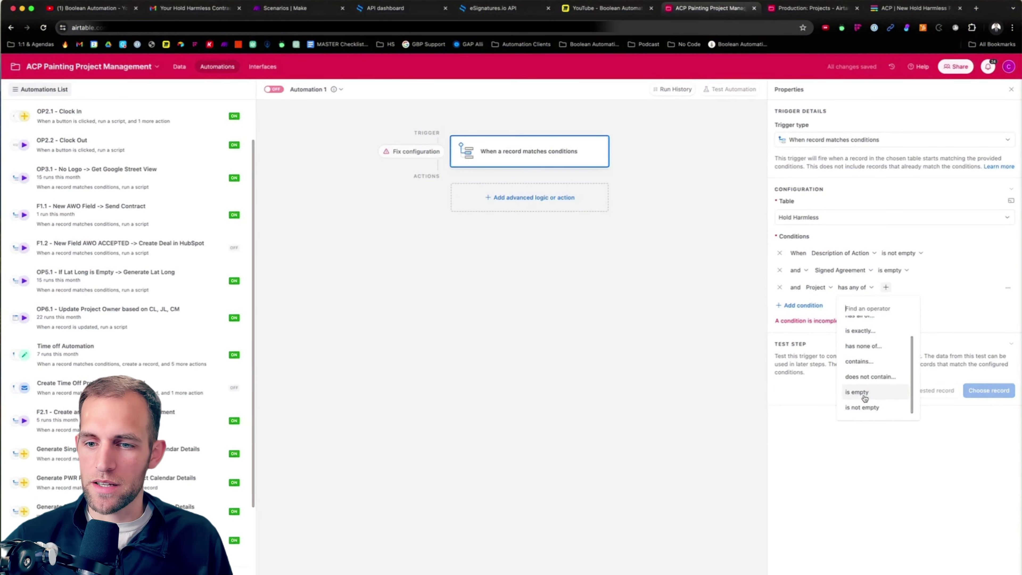
click(864, 408)
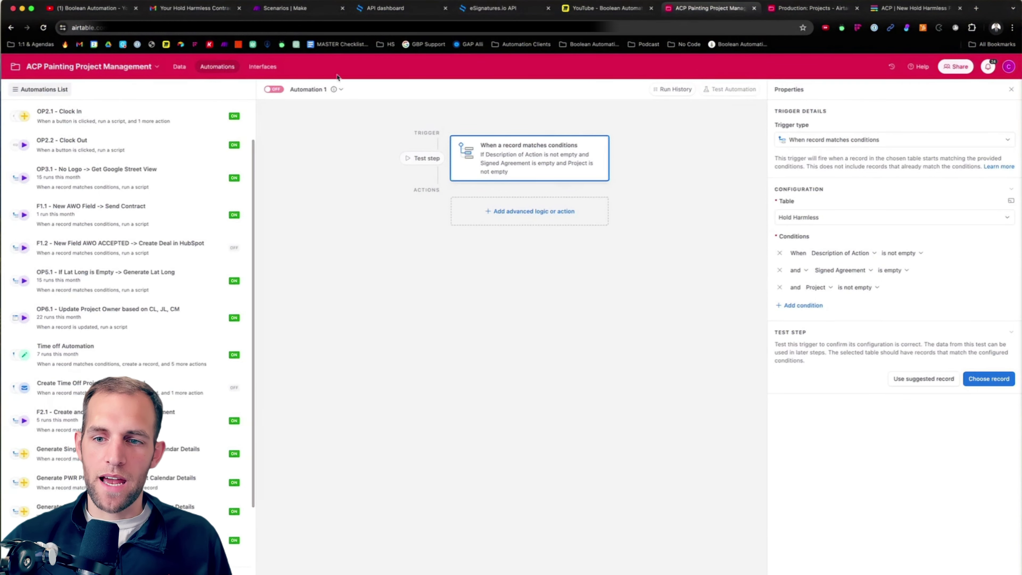
Step: Add a blank Hold Harmless record, then test the trigger with record 241234
click(177, 68)
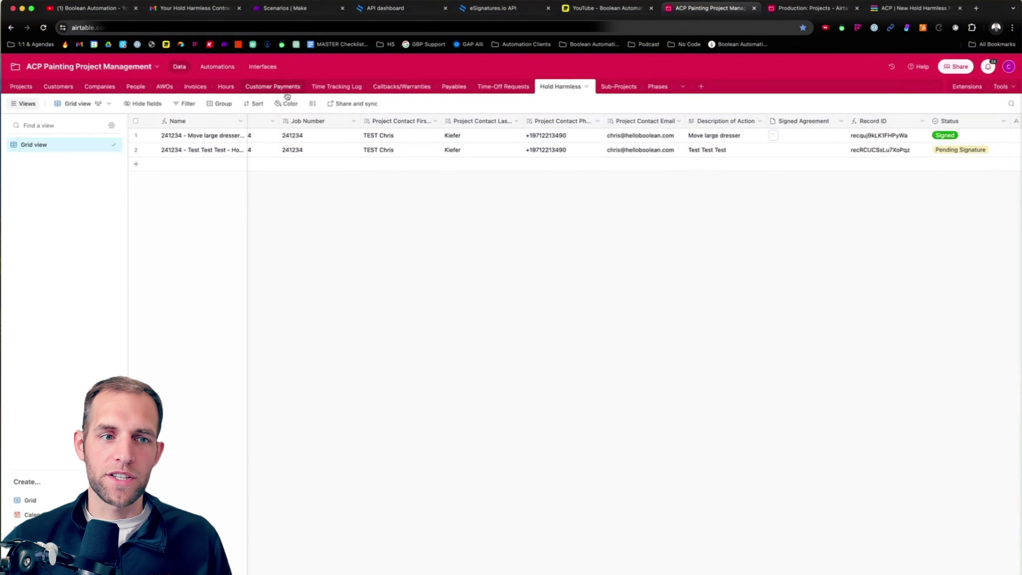
click(137, 164)
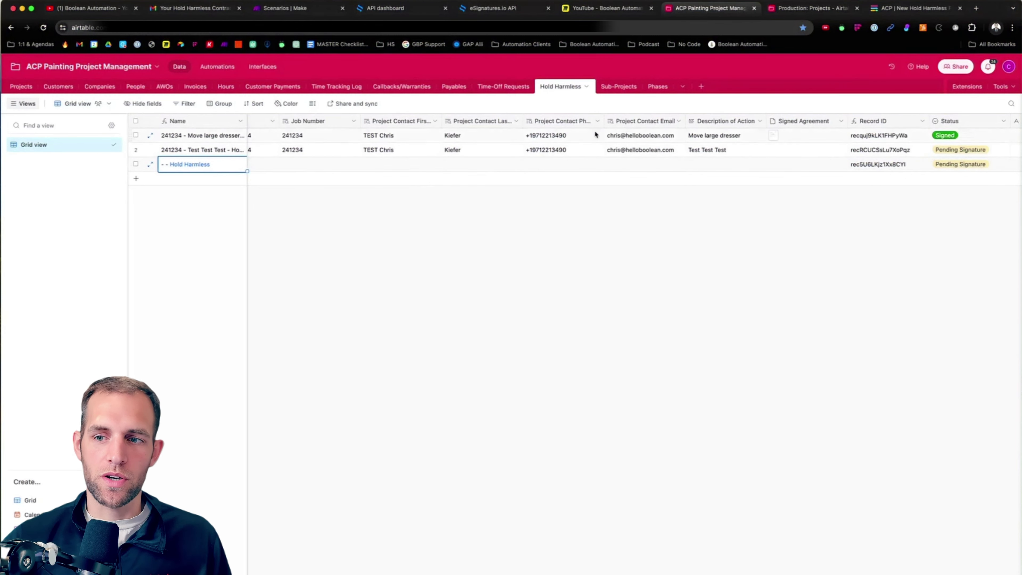
click(226, 68)
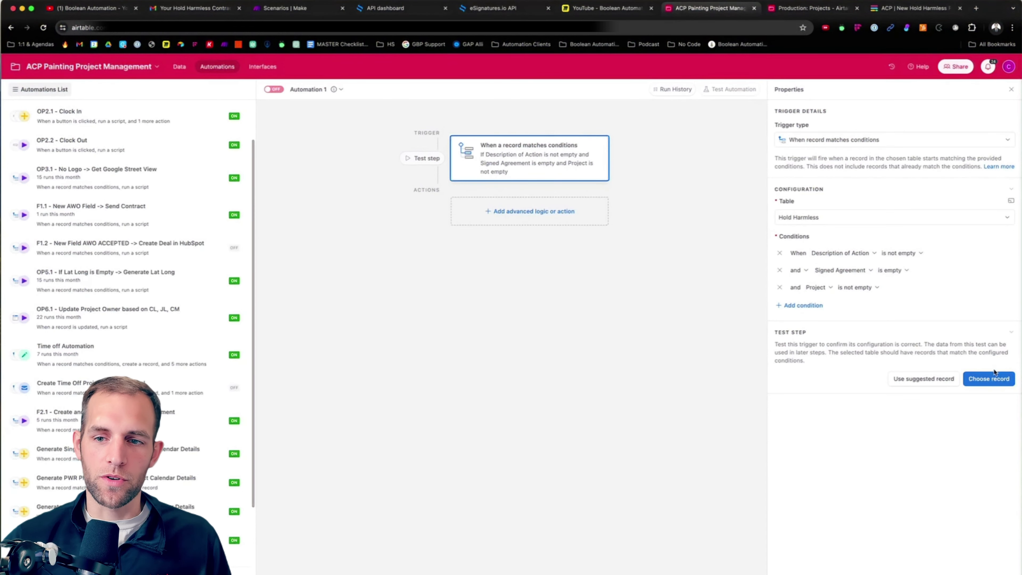
click(988, 384)
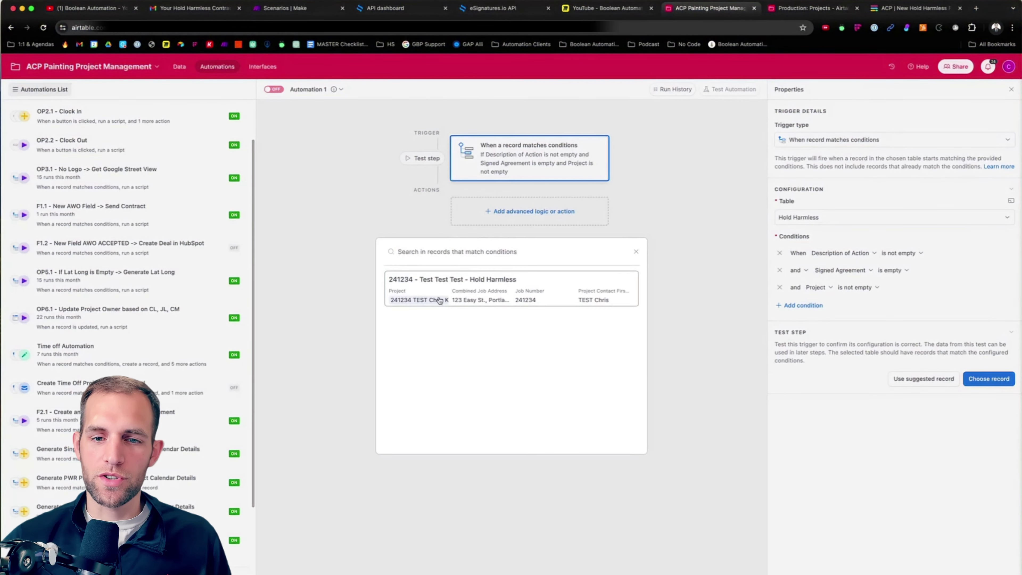
click(448, 290)
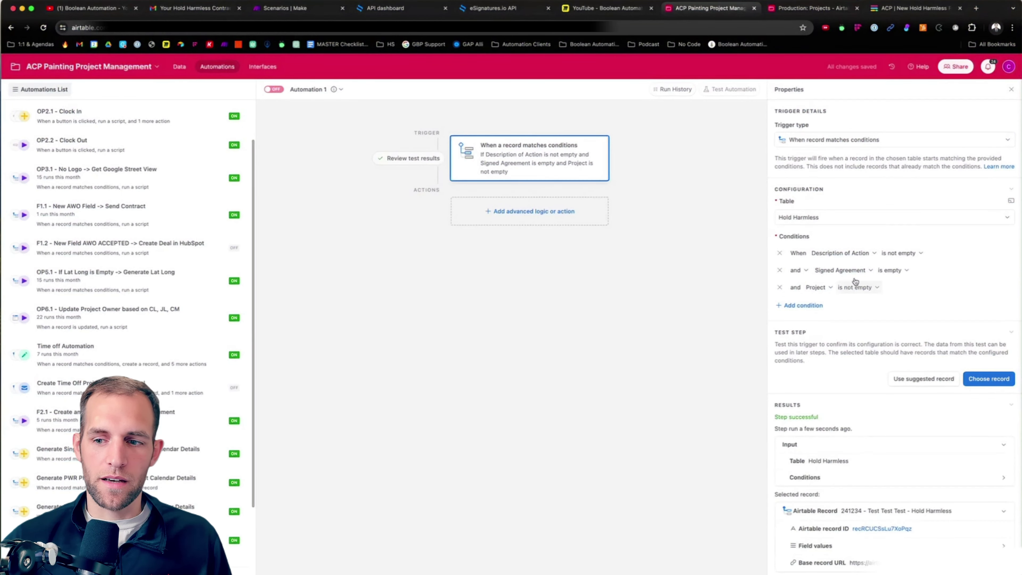
Step: Add a Run script action after the trigger
click(524, 212)
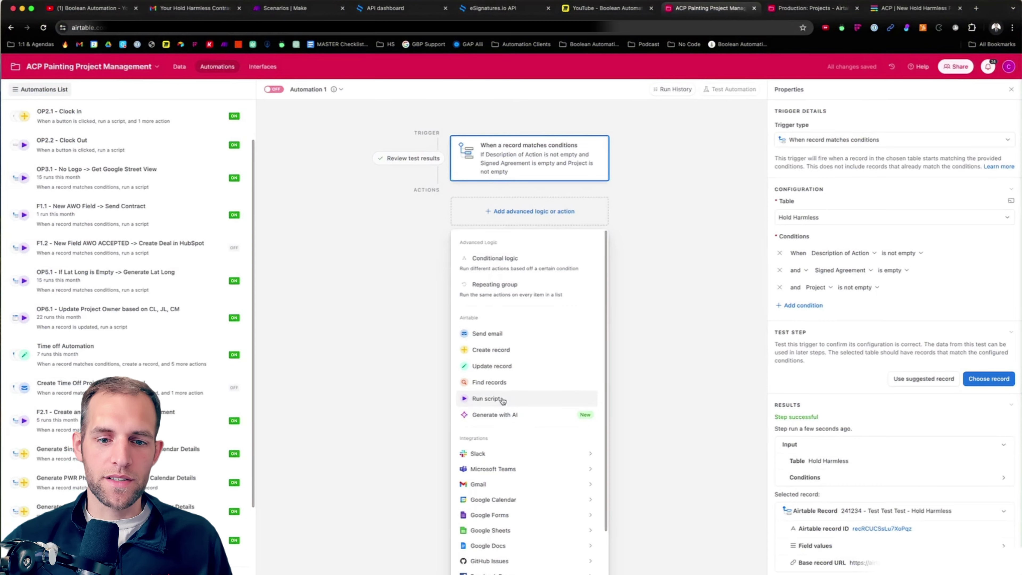
click(526, 400)
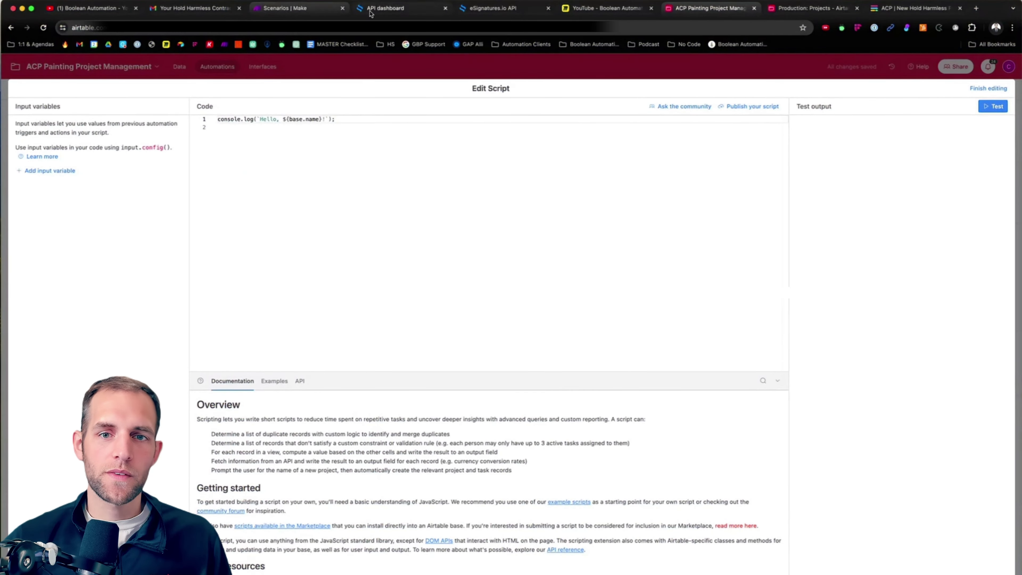
click(379, 9)
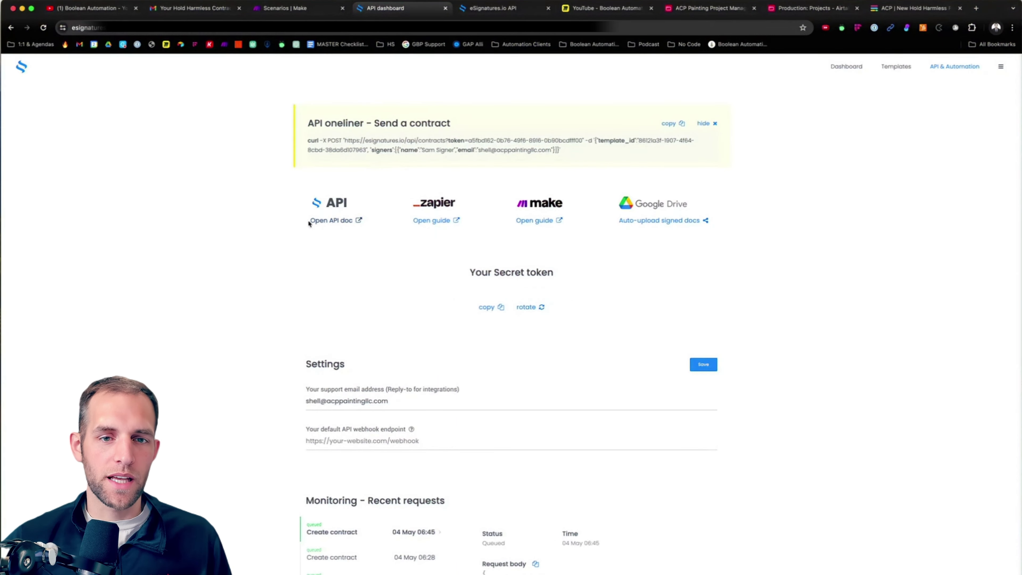
click(331, 222)
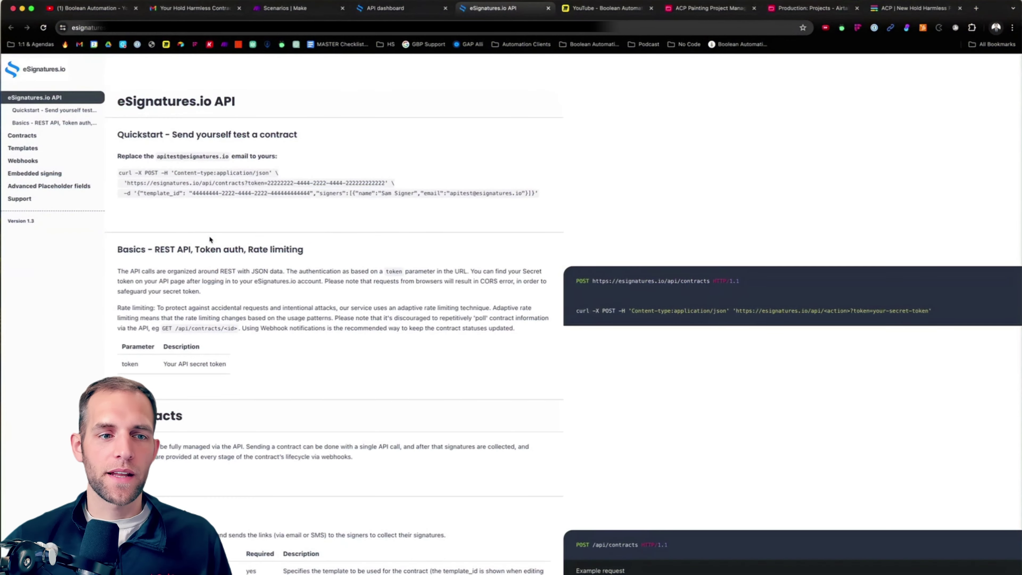
scroll(209, 235, down, 1)
scroll(210, 236, down, 8)
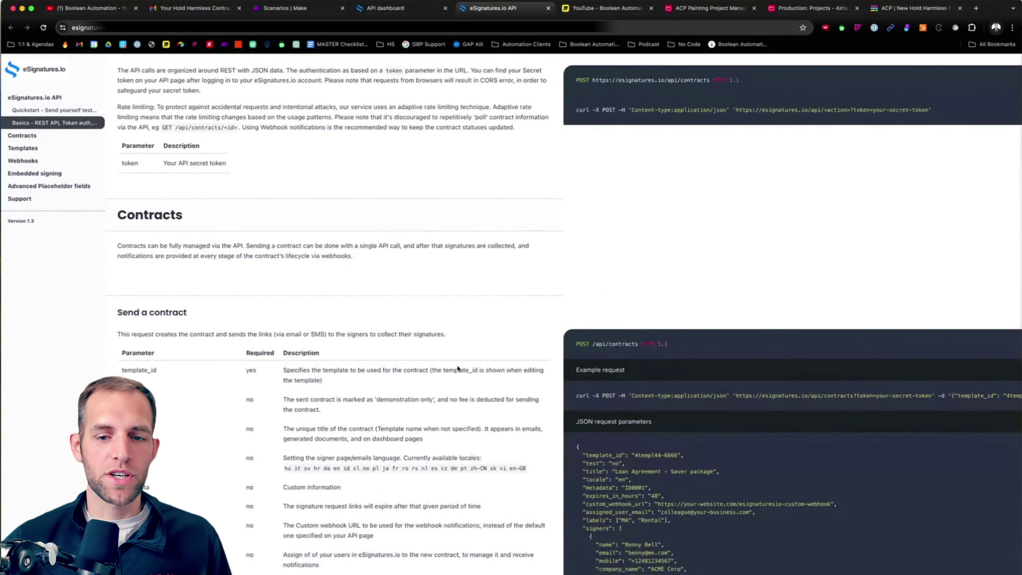
scroll(474, 378, down, 10)
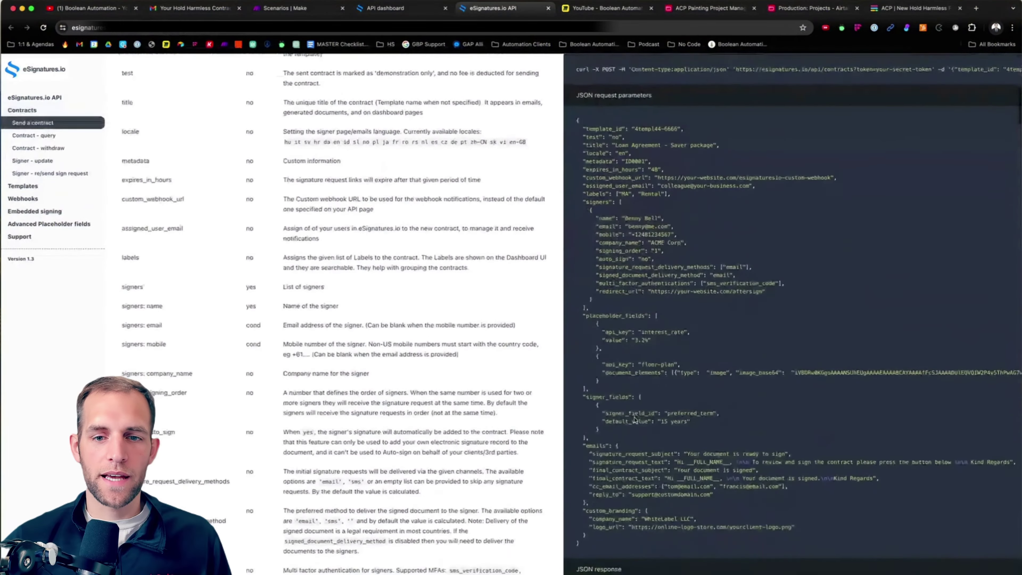
scroll(605, 187, up, 5)
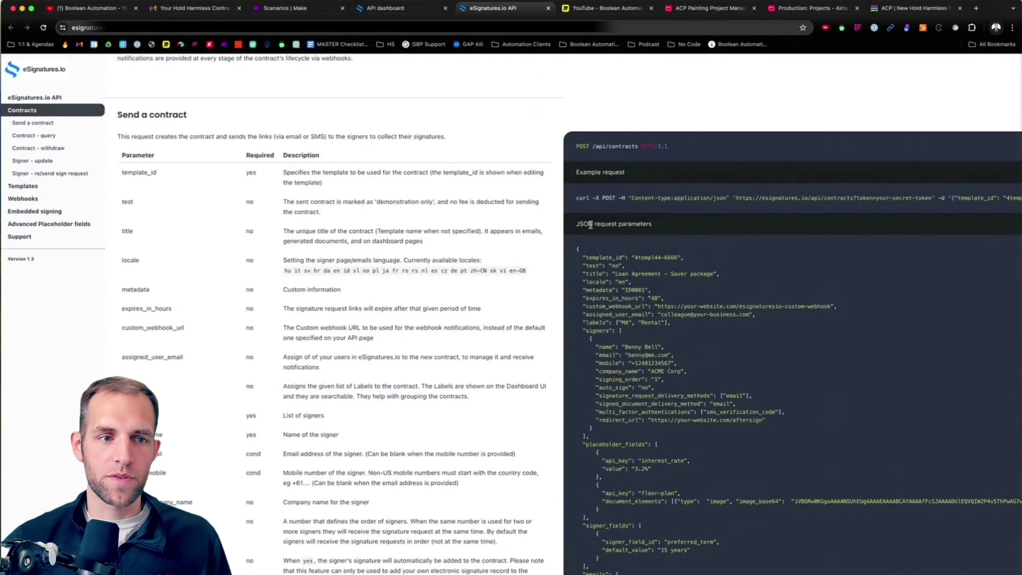
drag(578, 249, 686, 371)
scroll(684, 370, down, 5)
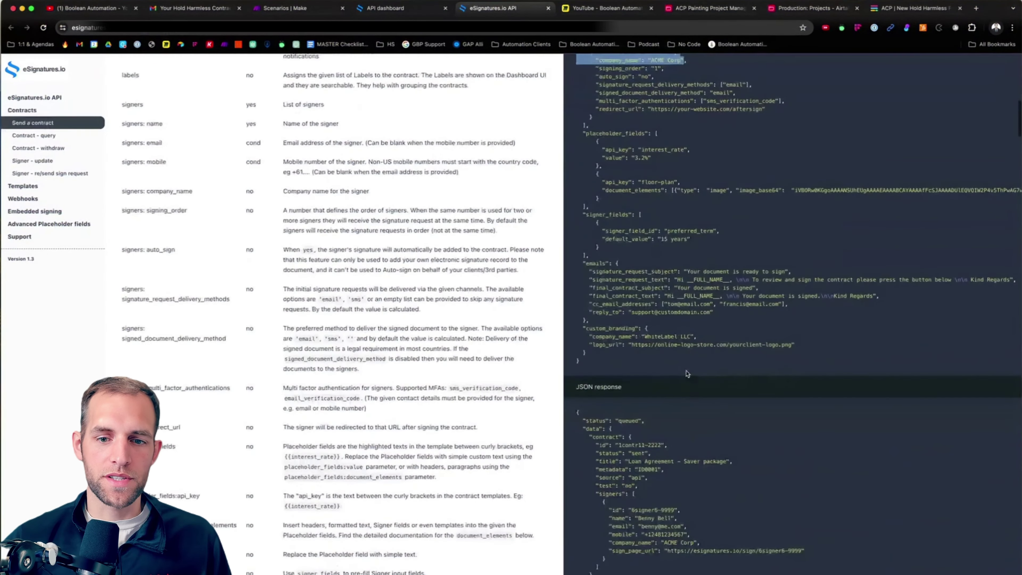
scroll(684, 363, up, 5)
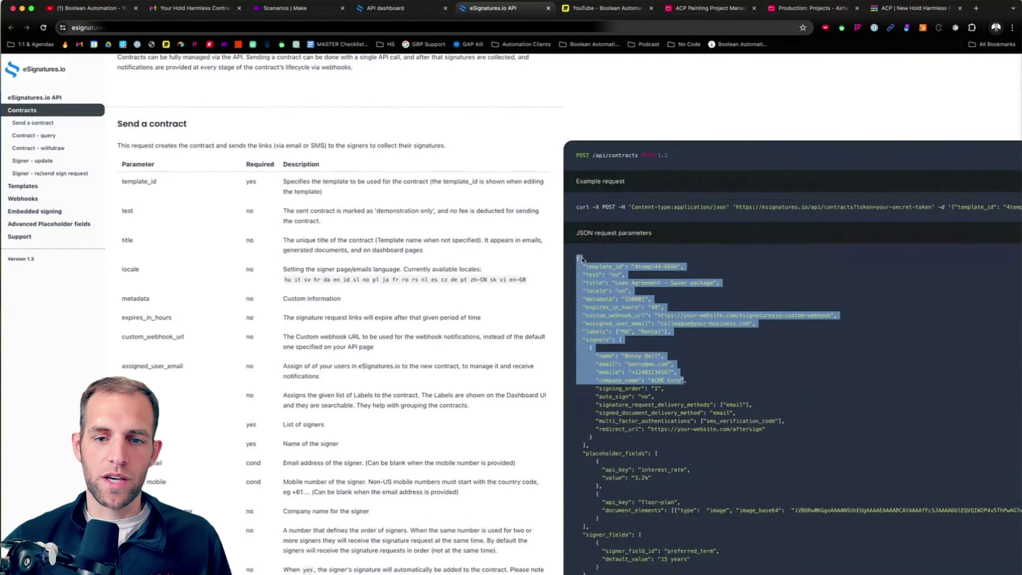
drag(578, 258, 763, 483)
scroll(761, 455, down, 5)
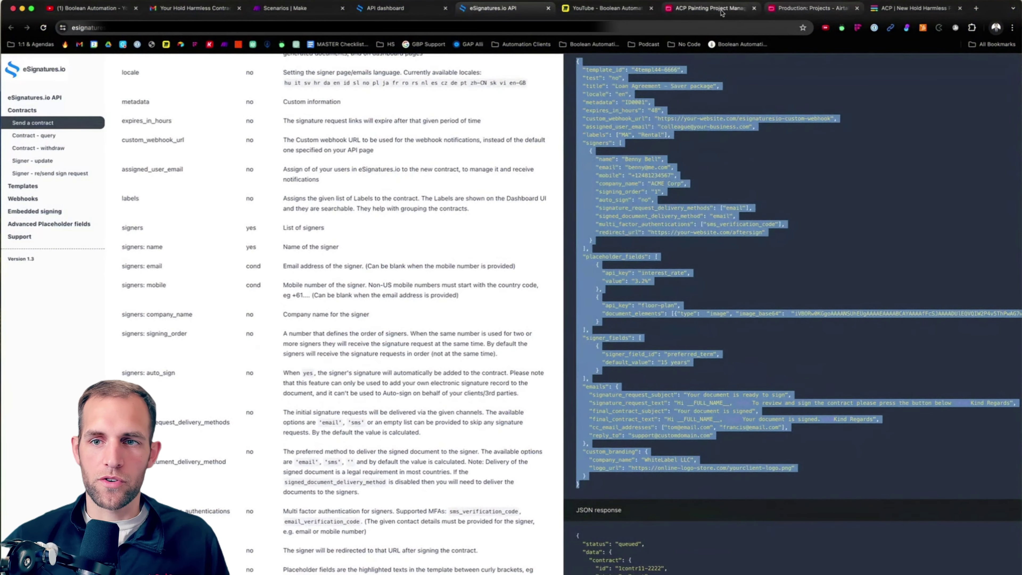
click(712, 10)
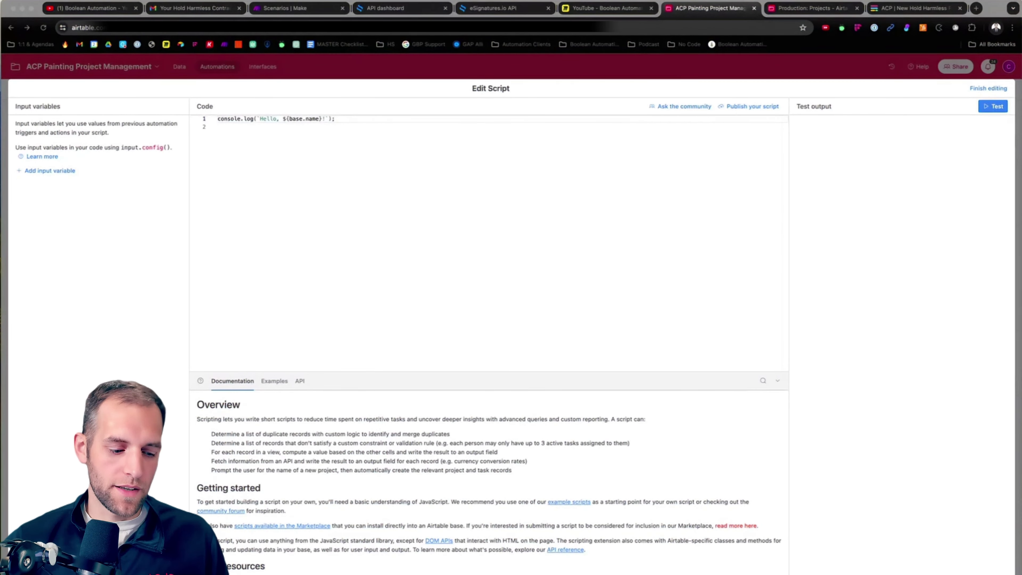
Step: Replace the default script with the prepared Hold Harmless contract-sending code
click(278, 173)
key(super+a)
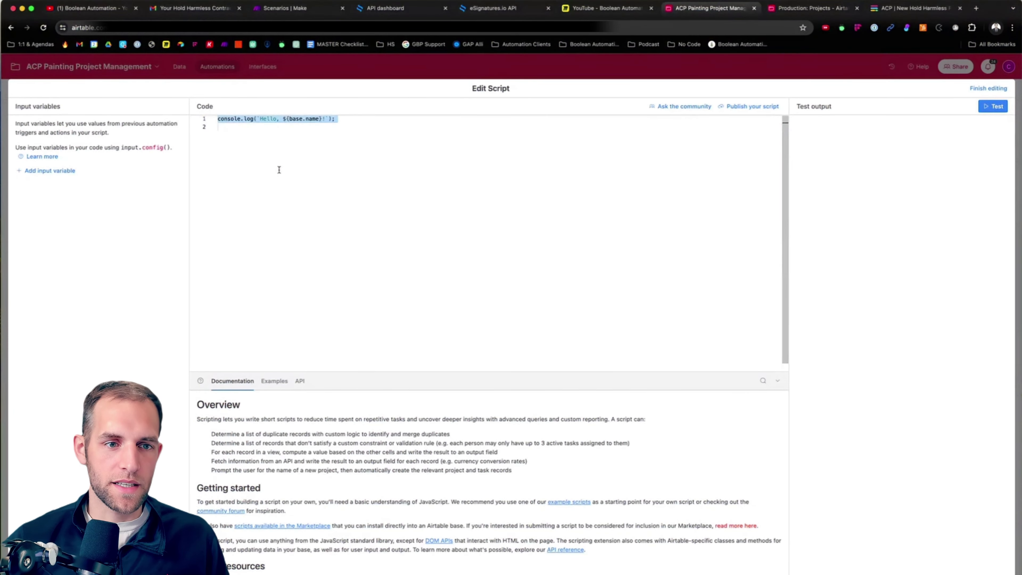
key(super+v)
scroll(303, 153, up, 10)
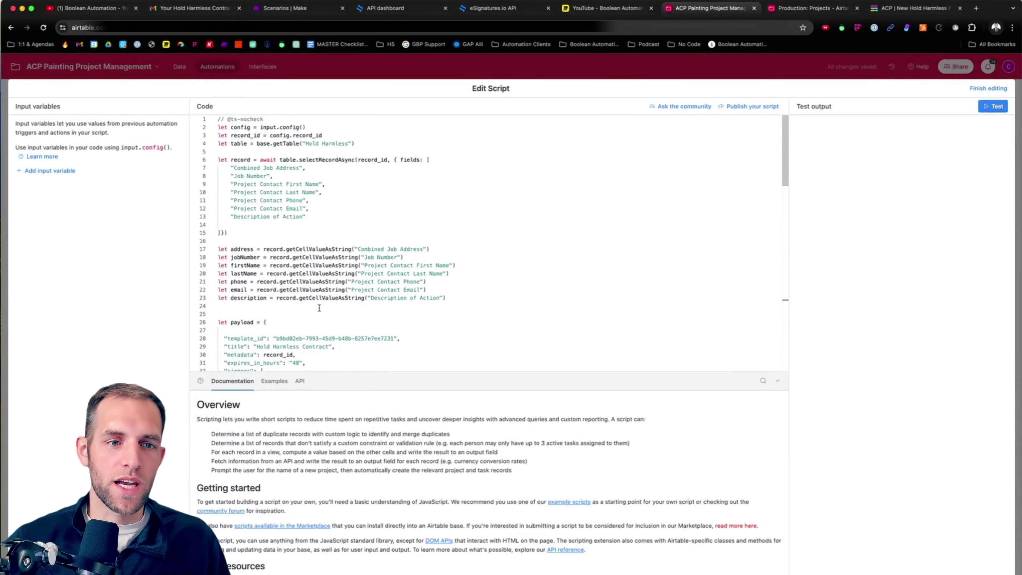
scroll(319, 282, down, 10)
scroll(320, 250, up, 10)
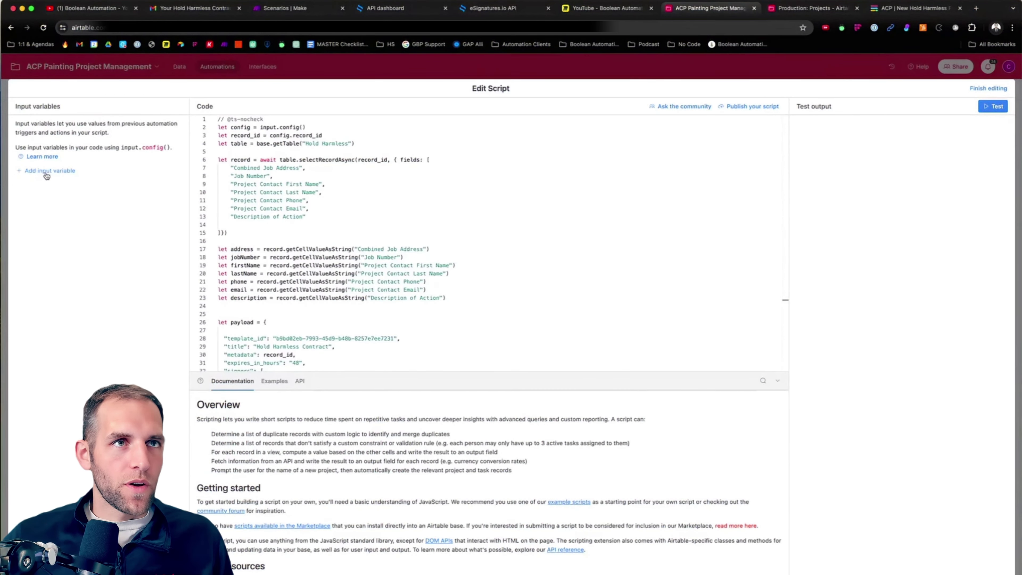
Step: Add an input variable record_id set to the Airtable record ID
click(46, 171)
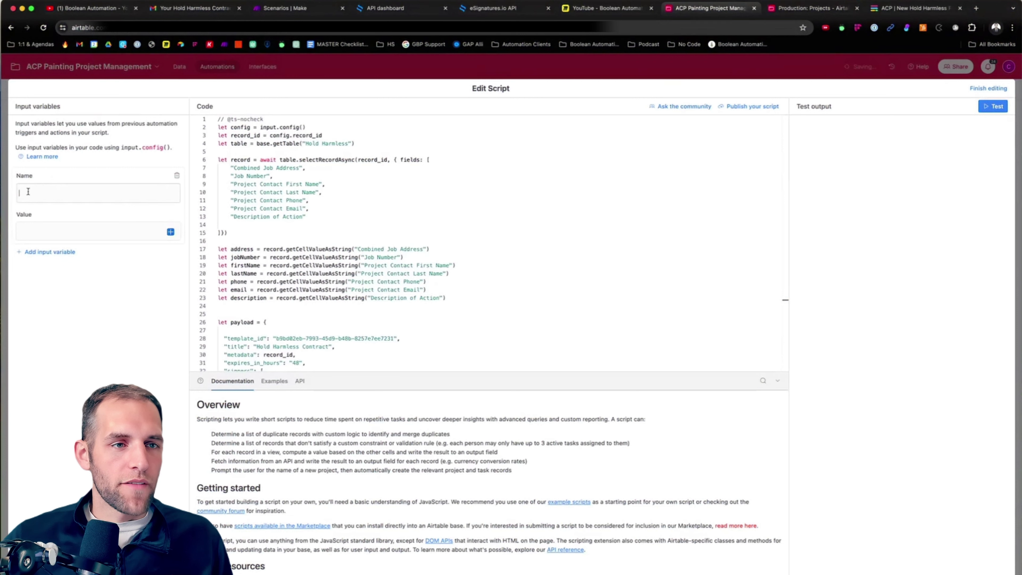
text(record)
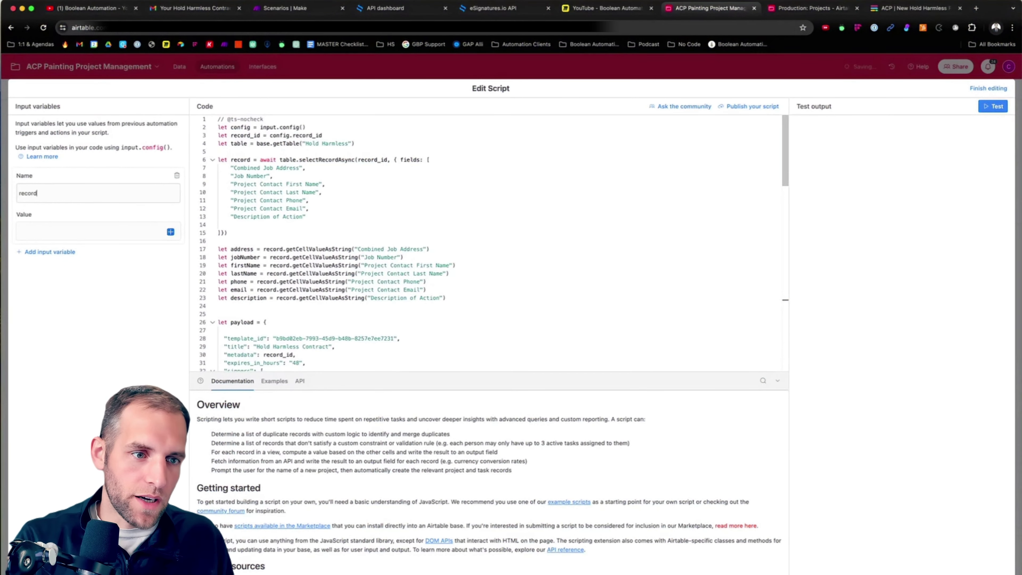
text(_id)
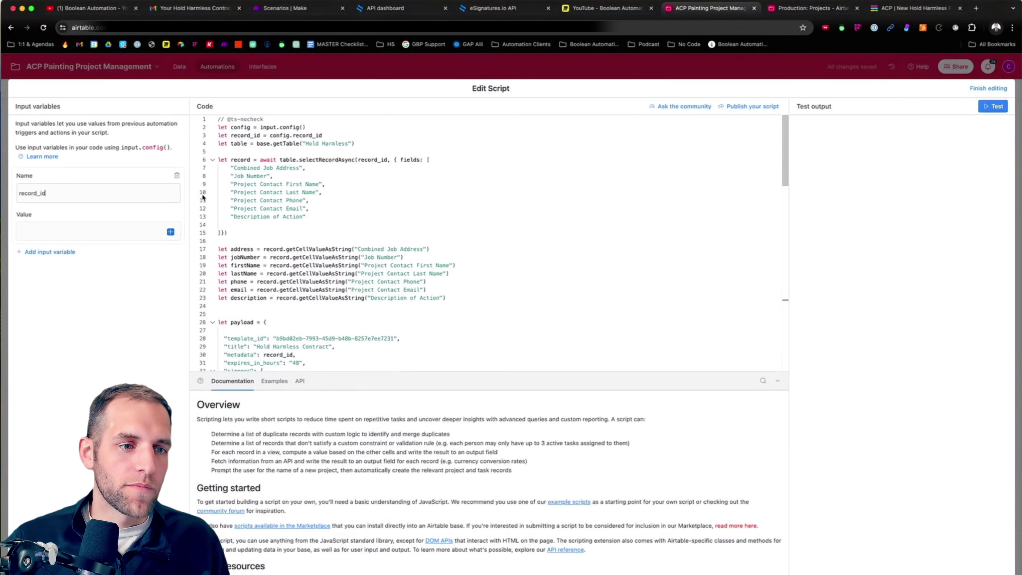
click(171, 232)
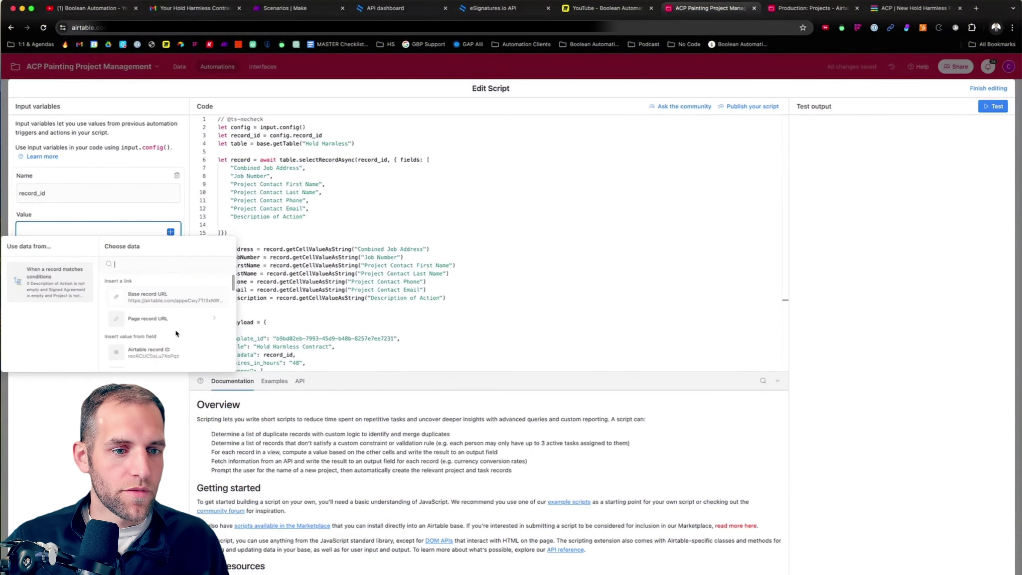
click(148, 352)
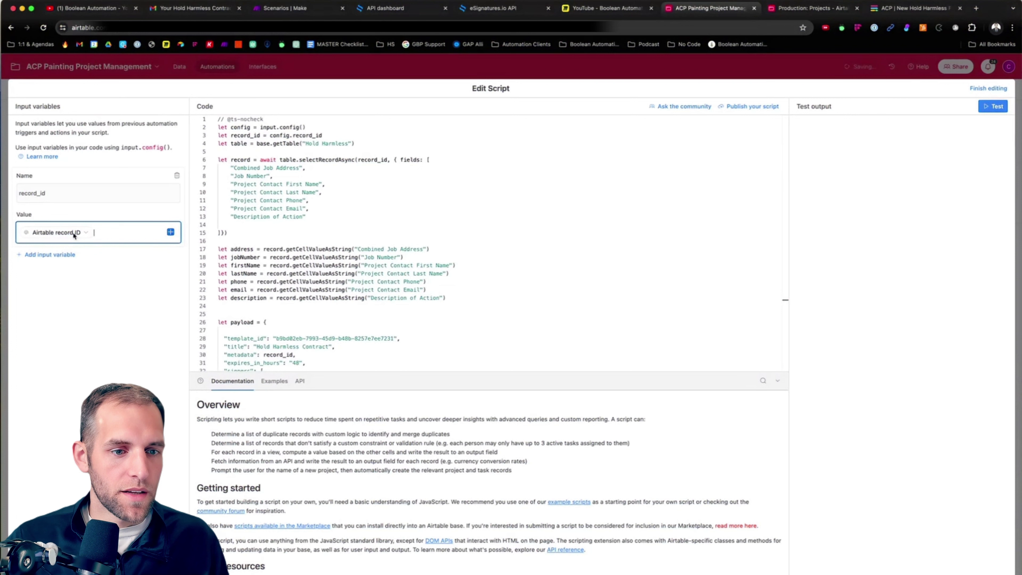
click(57, 193)
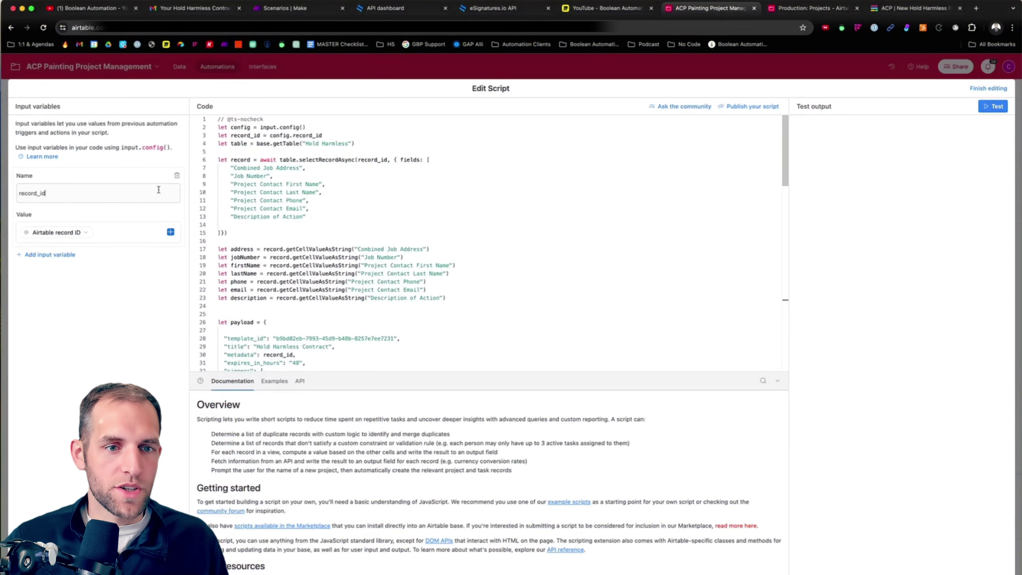
double_click(246, 134)
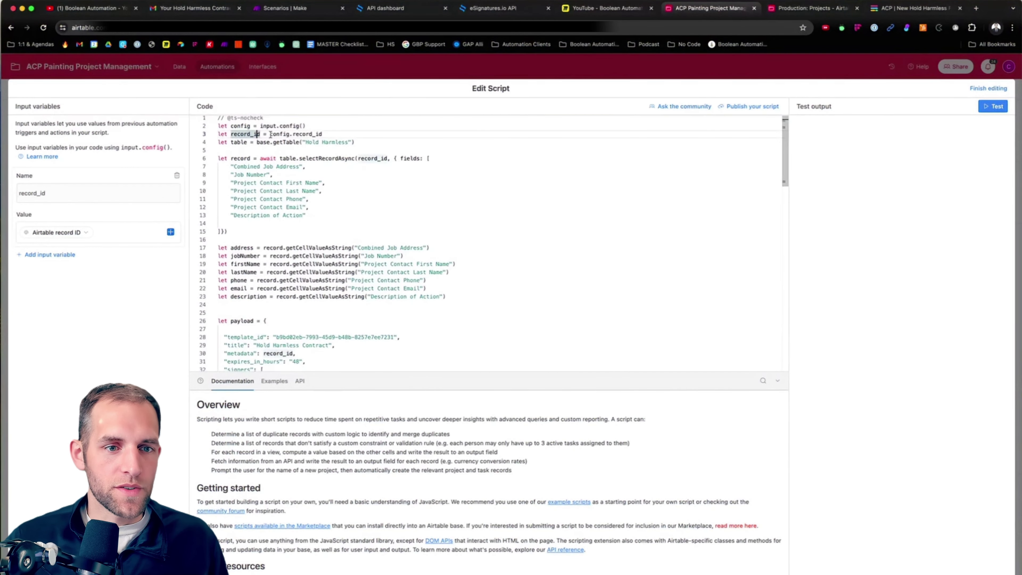
click(260, 127)
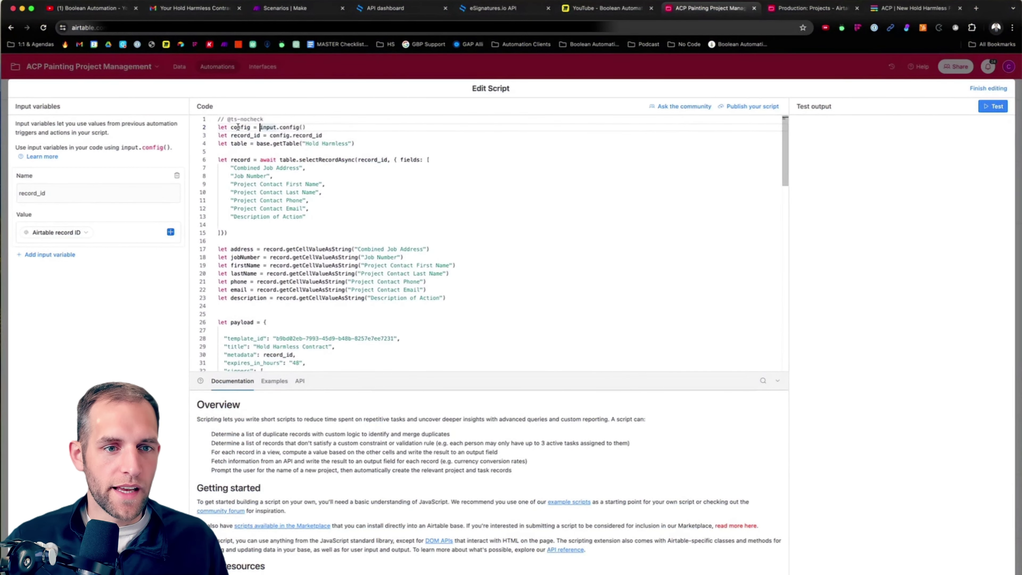
Step: Highlight the config variable and the Hold Harmless table name in the script
drag(231, 127, 262, 128)
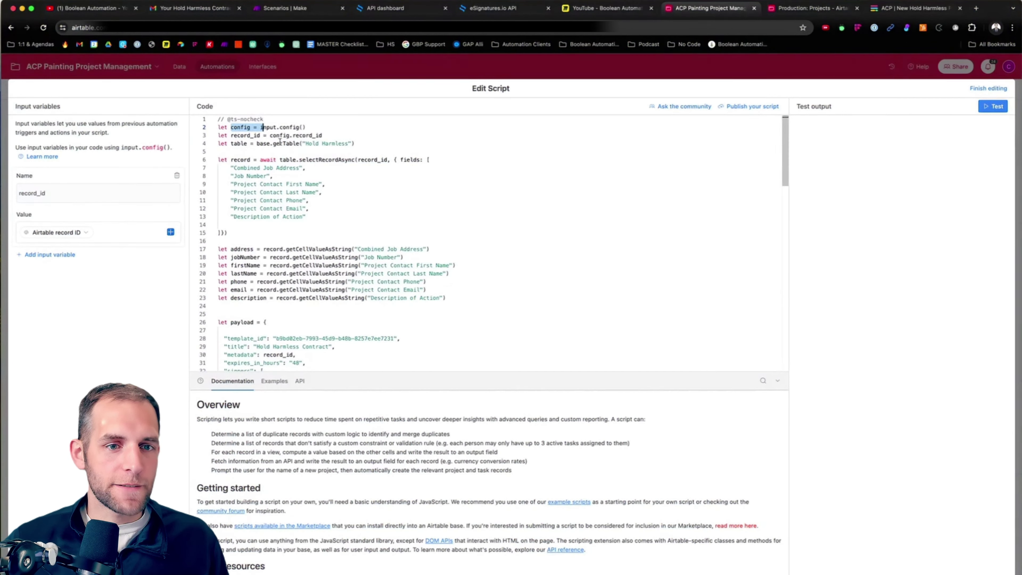
drag(307, 143, 351, 143)
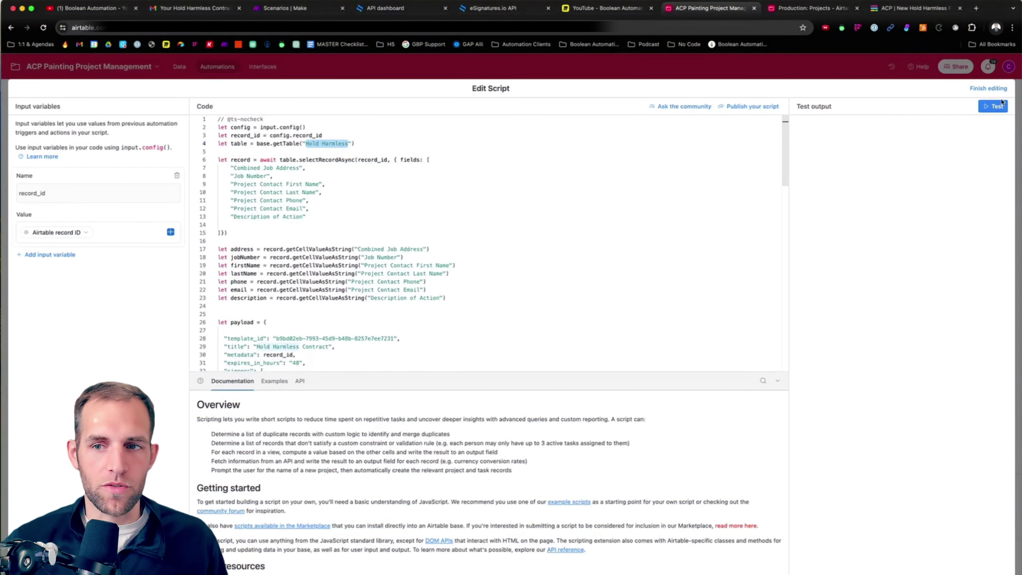
click(689, 27)
Step: Open the Hold Harmless table data in its own window beside the script editor
click(810, 8)
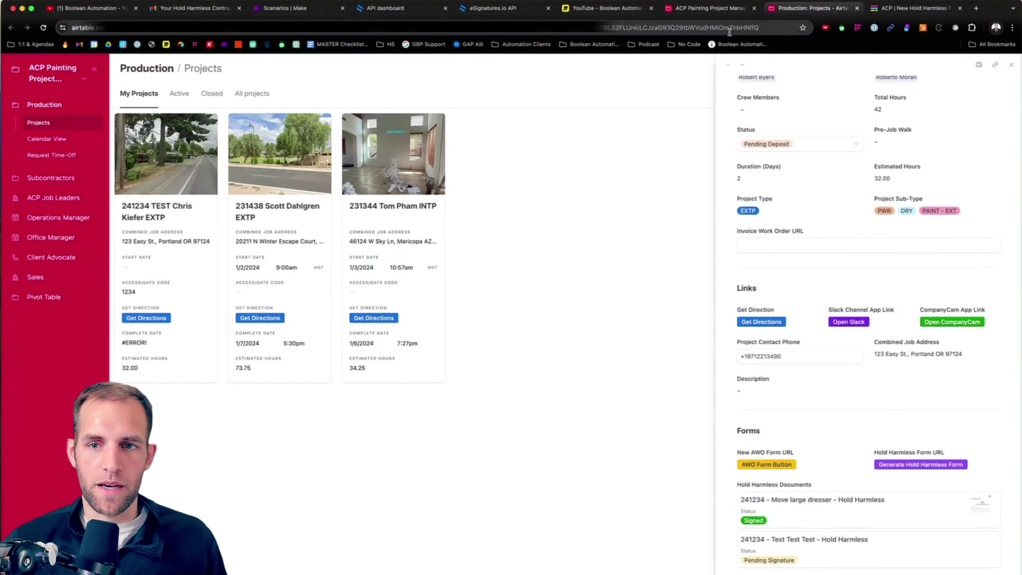
click(64, 85)
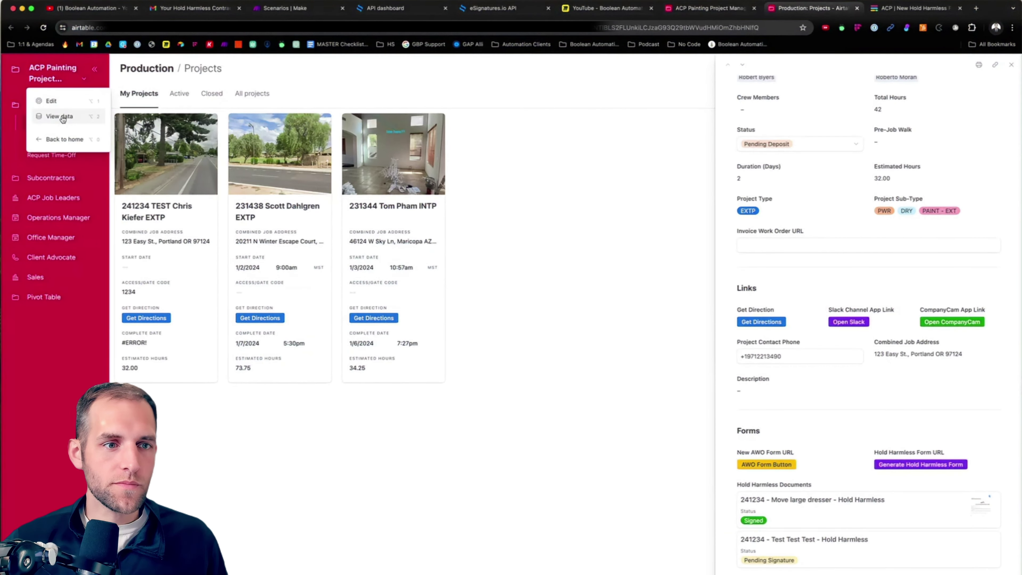
click(62, 118)
mouse_move(773, 11)
mouse_down()
mouse_move(584, 49)
mouse_move(386, 180)
mouse_up()
click(386, 180)
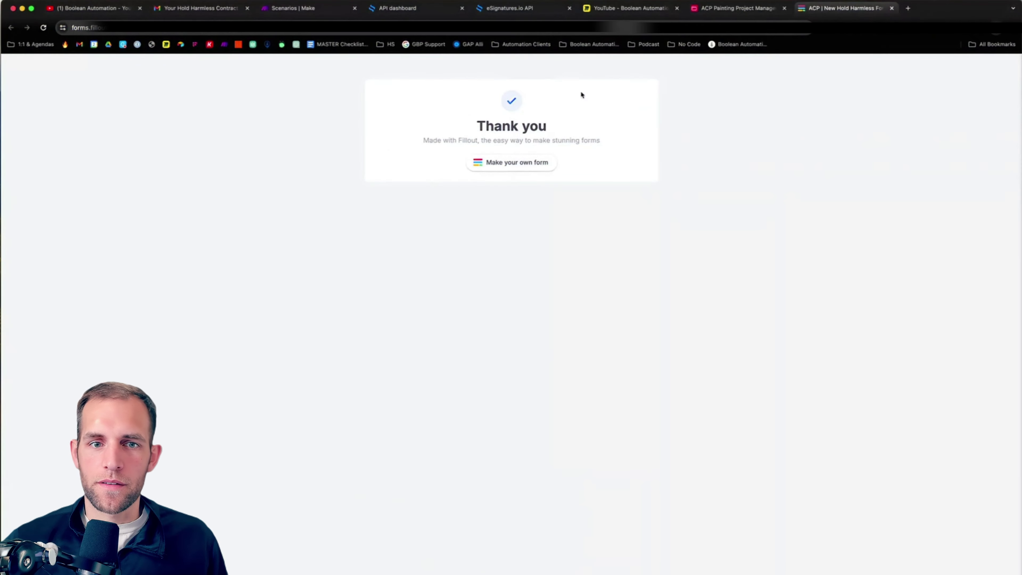
click(720, 8)
mouse_move(721, 8)
mouse_down()
mouse_move(563, 35)
mouse_move(5, 54)
mouse_up()
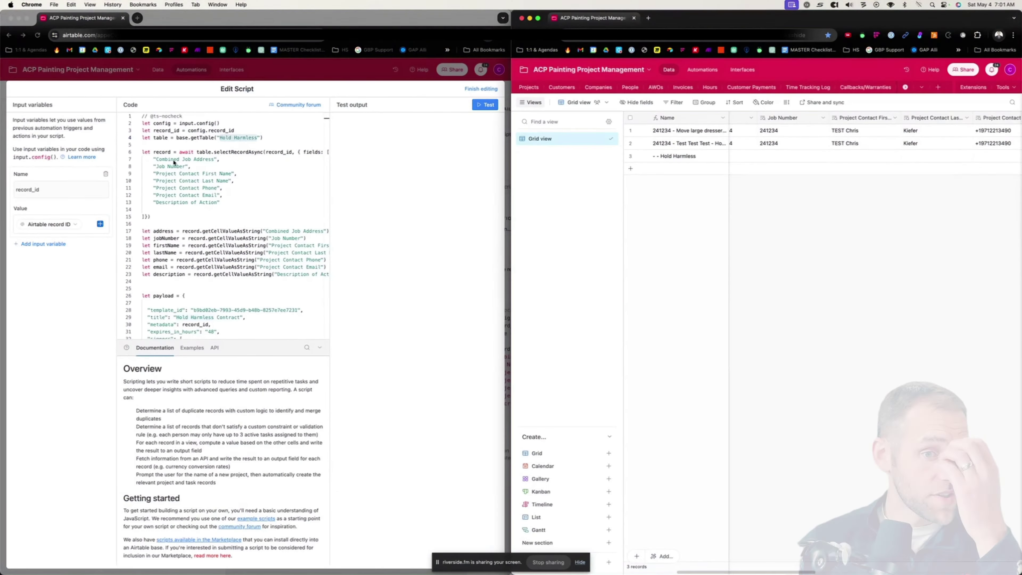
Step: Scroll through the Hold Harmless grid columns with the views sidebar closed
scroll(854, 285, right, 6)
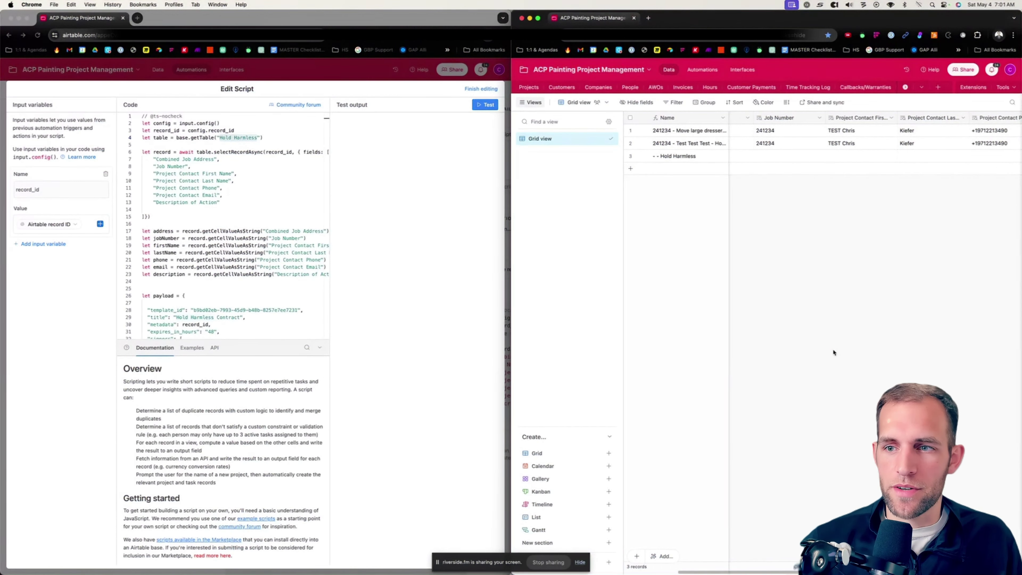
scroll(854, 285, left, 6)
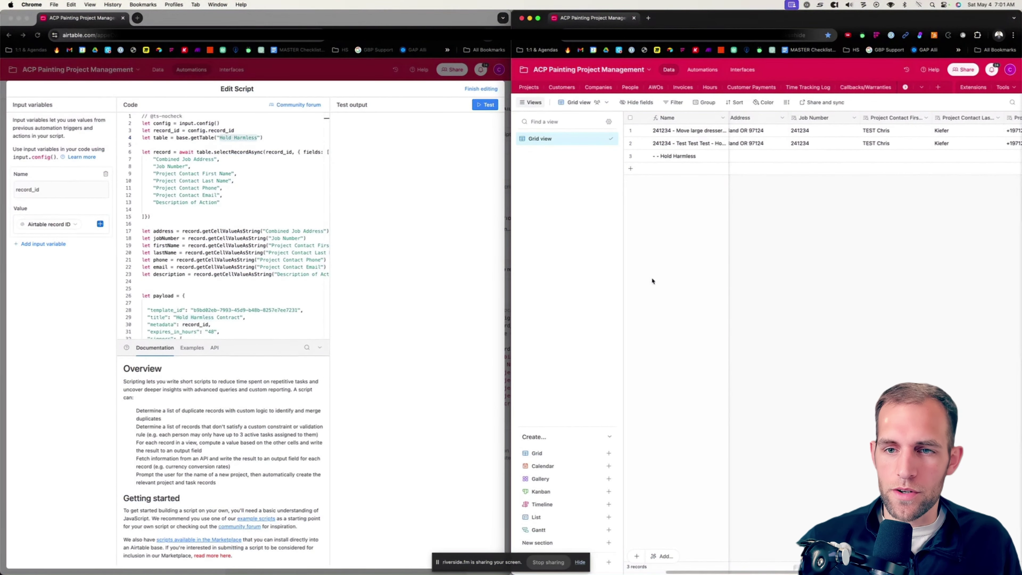
click(523, 102)
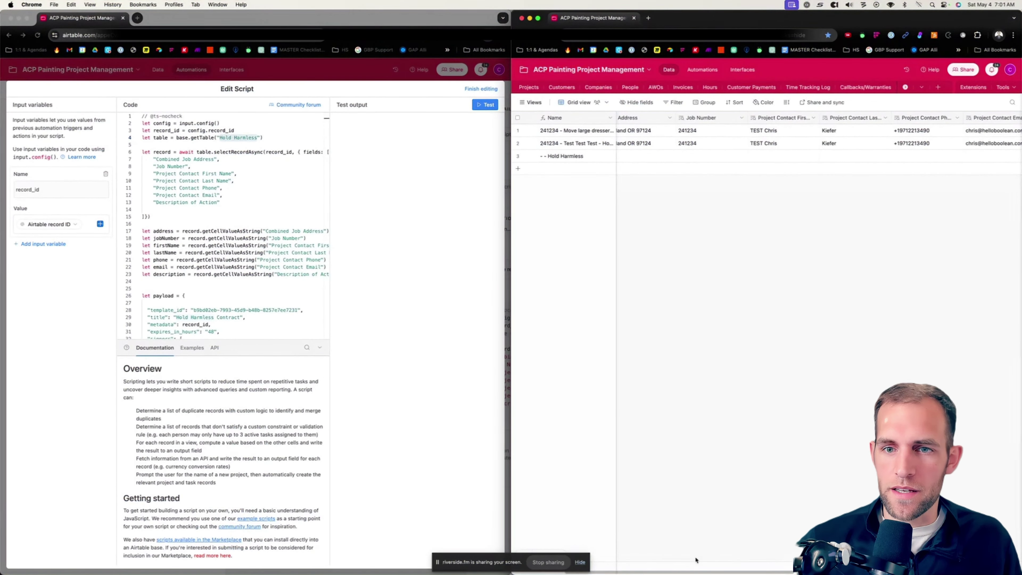
scroll(697, 560, left, 2)
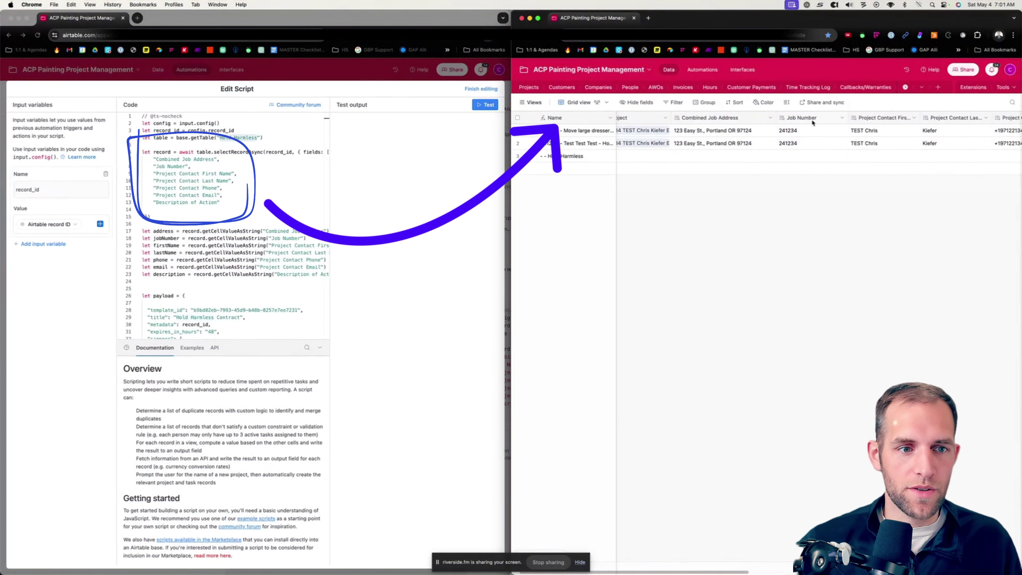
scroll(901, 121, right, 3)
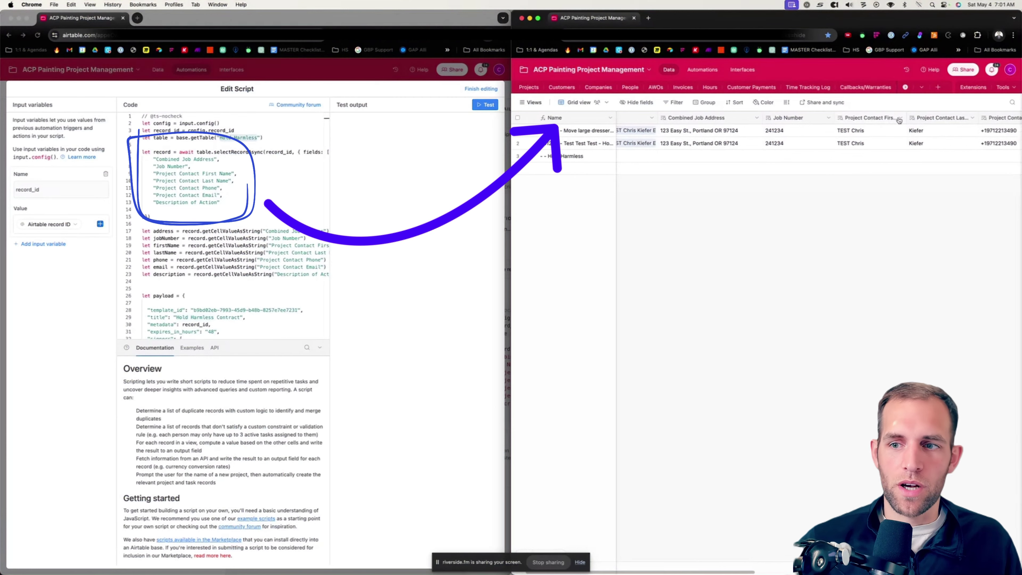
scroll(906, 121, right, 3)
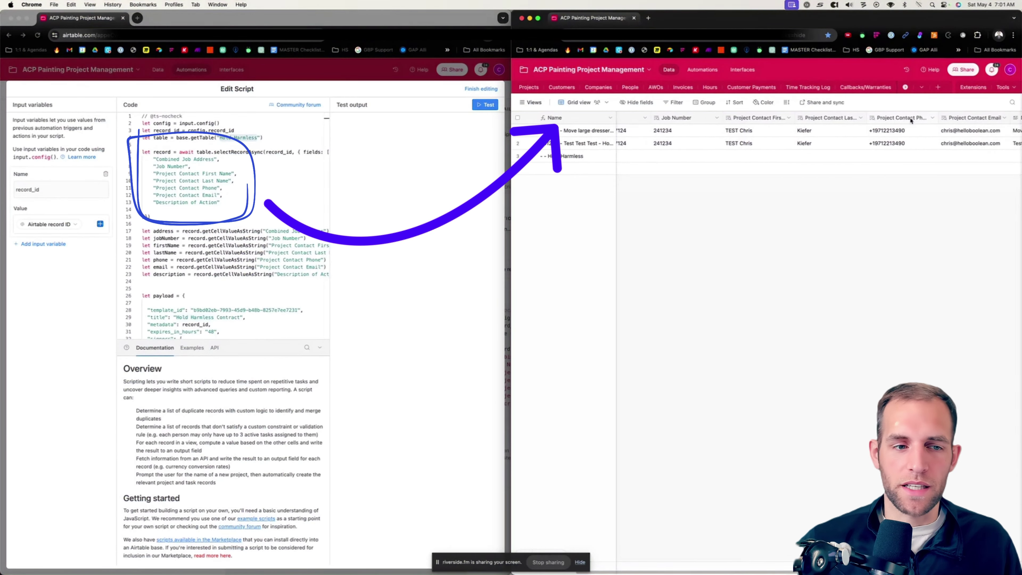
scroll(914, 120, right, 2)
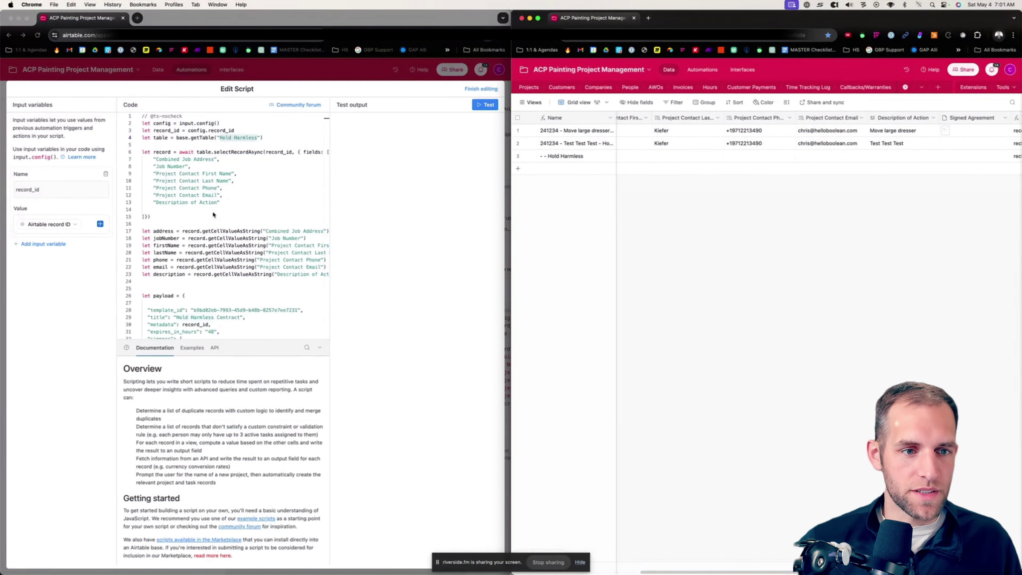
Step: Highlight the list of fields the script reads from the triggering record
click(264, 214)
click(208, 226)
drag(220, 203, 154, 155)
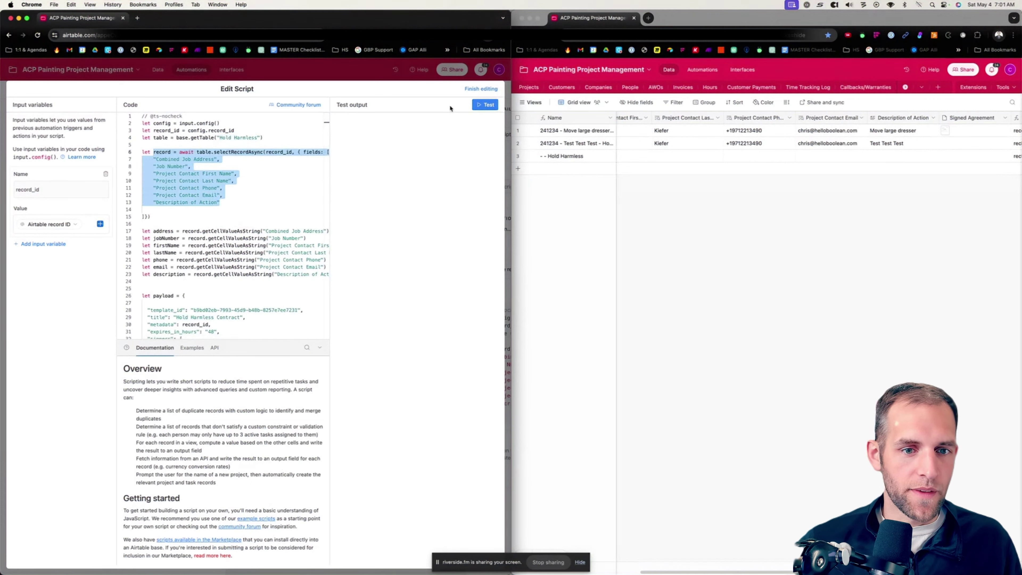
scroll(233, 220, down, 2)
scroll(230, 219, down, 1)
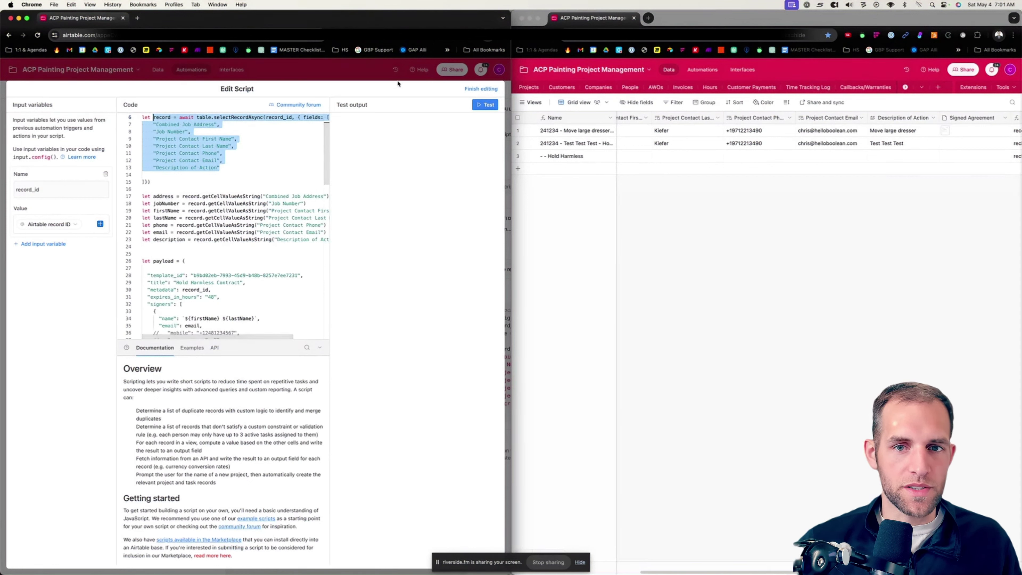
key(super+grave)
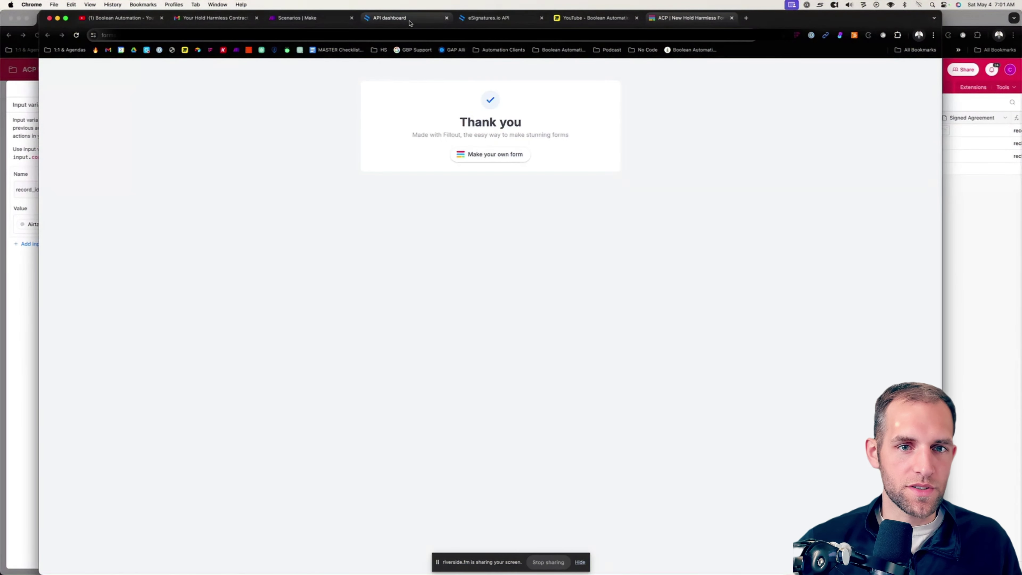
Step: Open the ACP - Hold Harmless Agreement template from eSignatures.io's templates
click(399, 20)
click(467, 20)
click(417, 22)
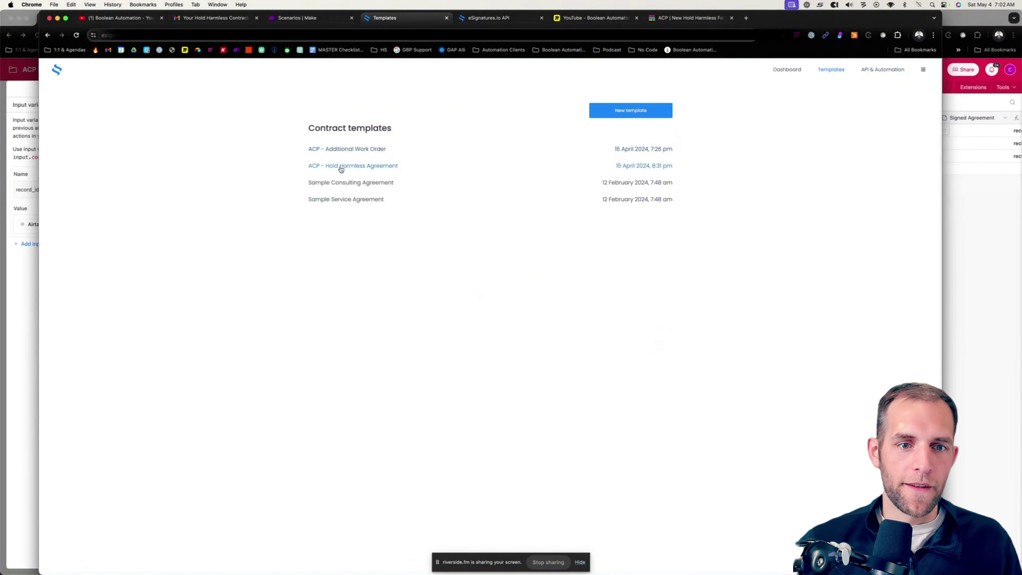
click(342, 166)
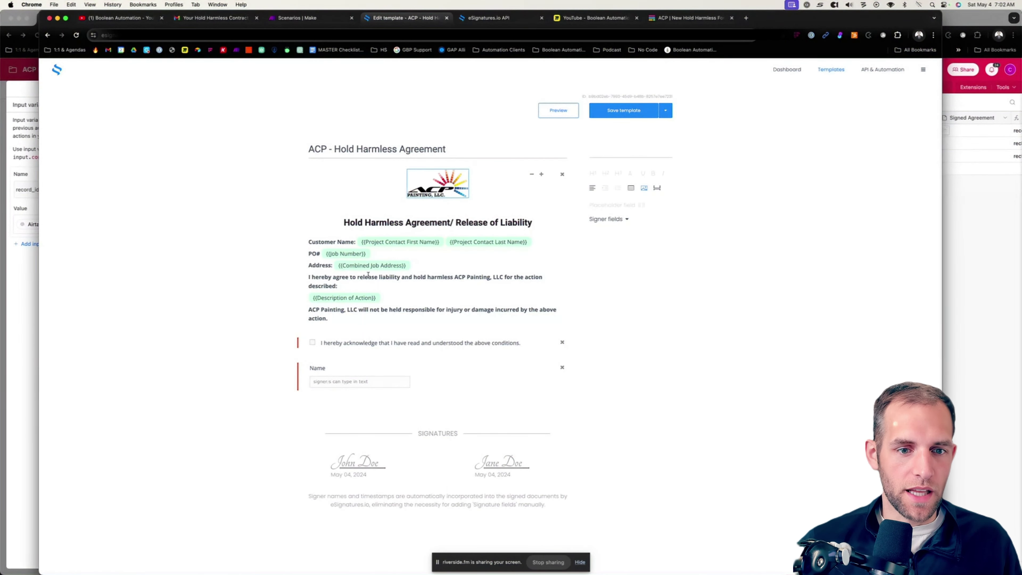
click(26, 300)
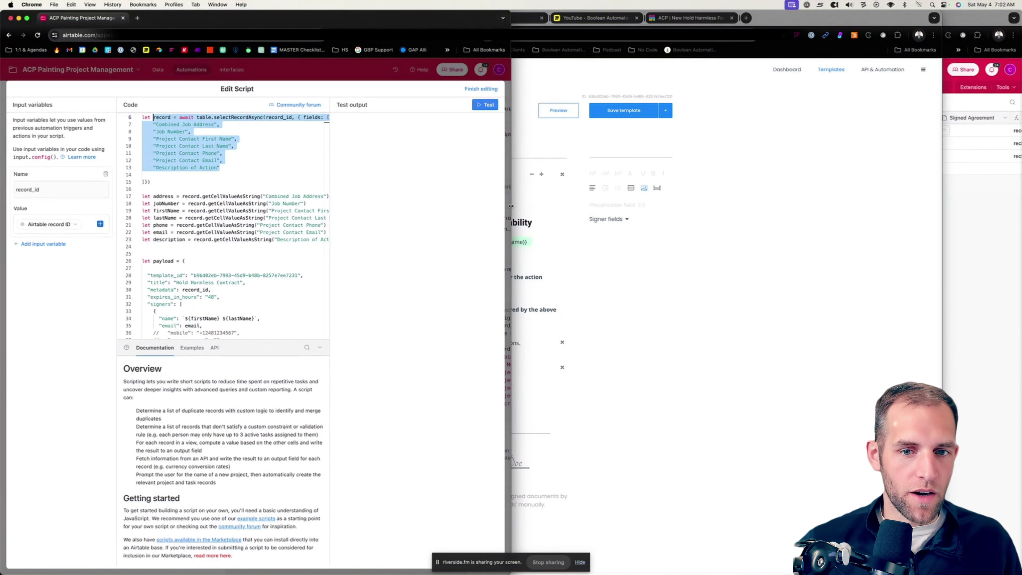
Step: Widen the script editor and highlight the Combined Job Address field and email variable
drag(510, 206, 630, 197)
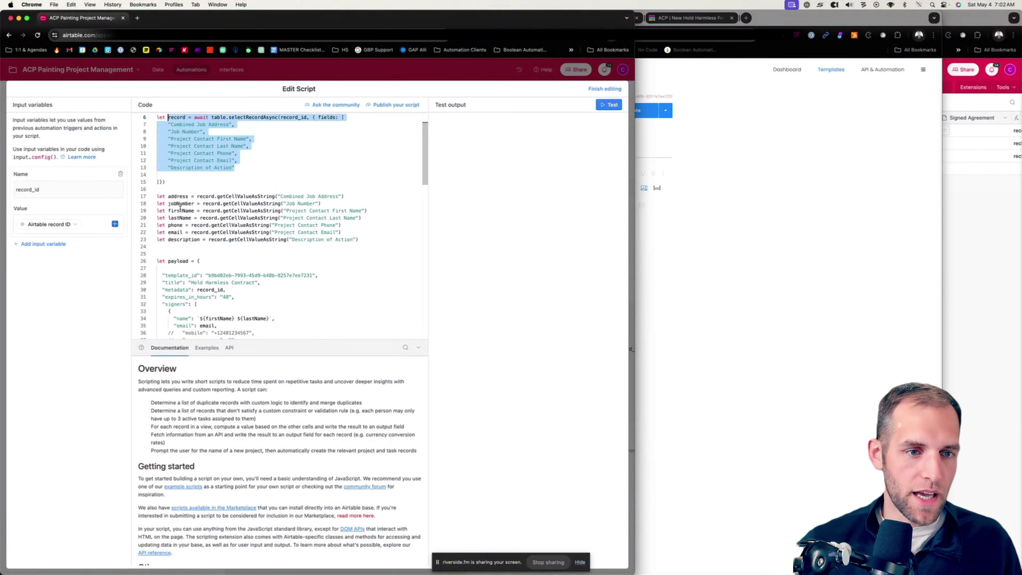
scroll(283, 155, down, 3)
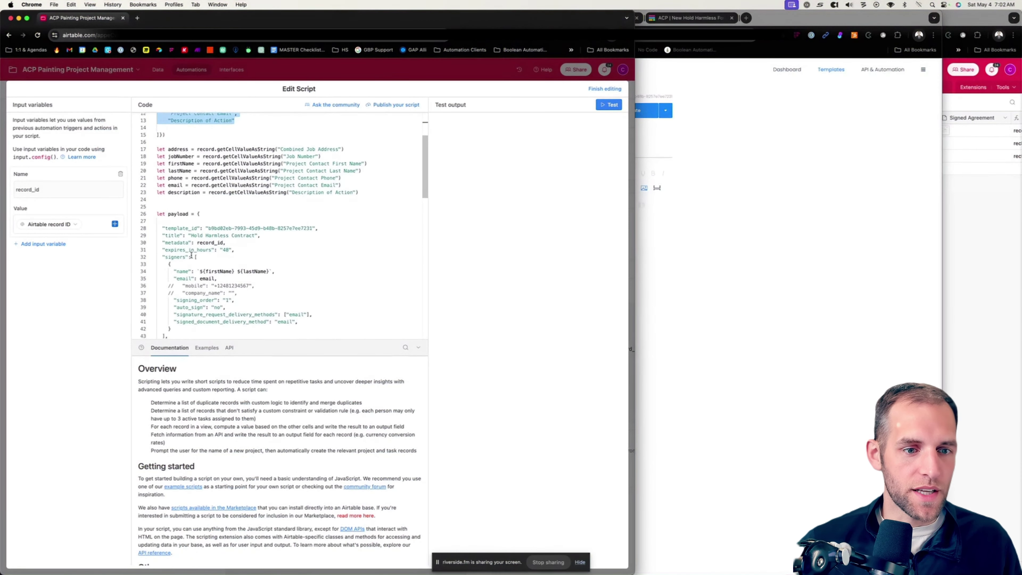
drag(281, 159, 339, 159)
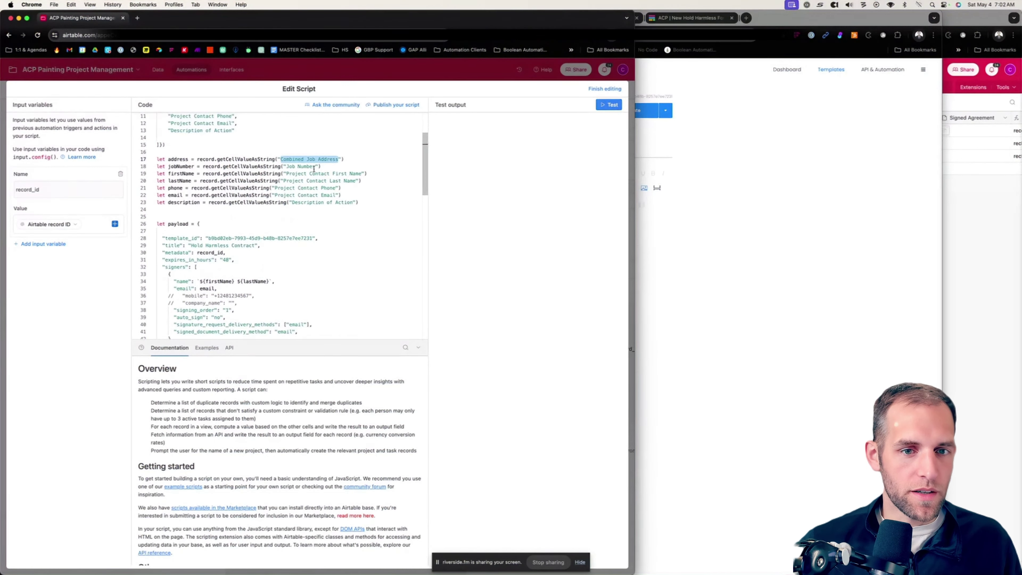
scroll(253, 164, up, 3)
scroll(186, 160, down, 5)
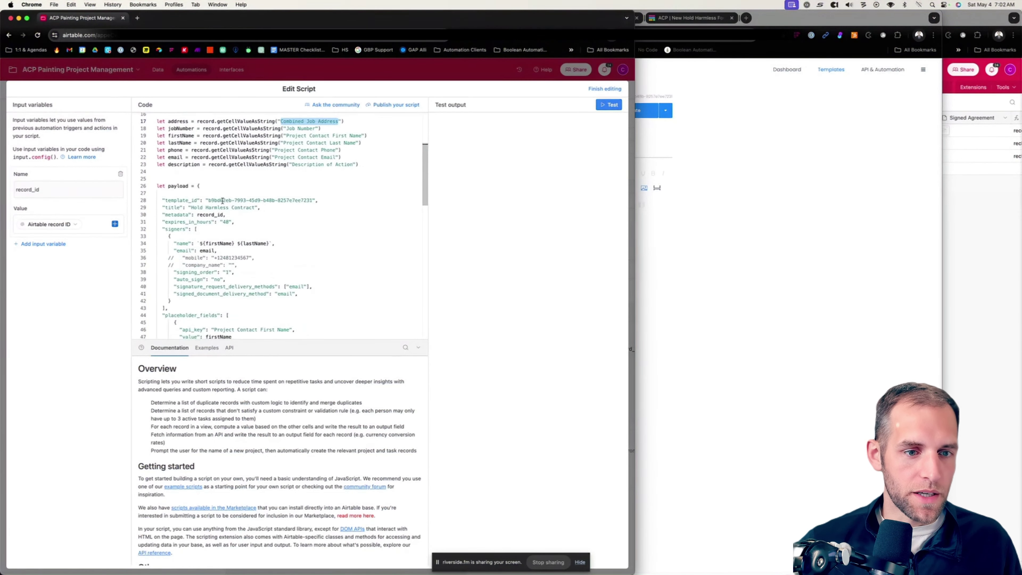
scroll(174, 188, up, 2)
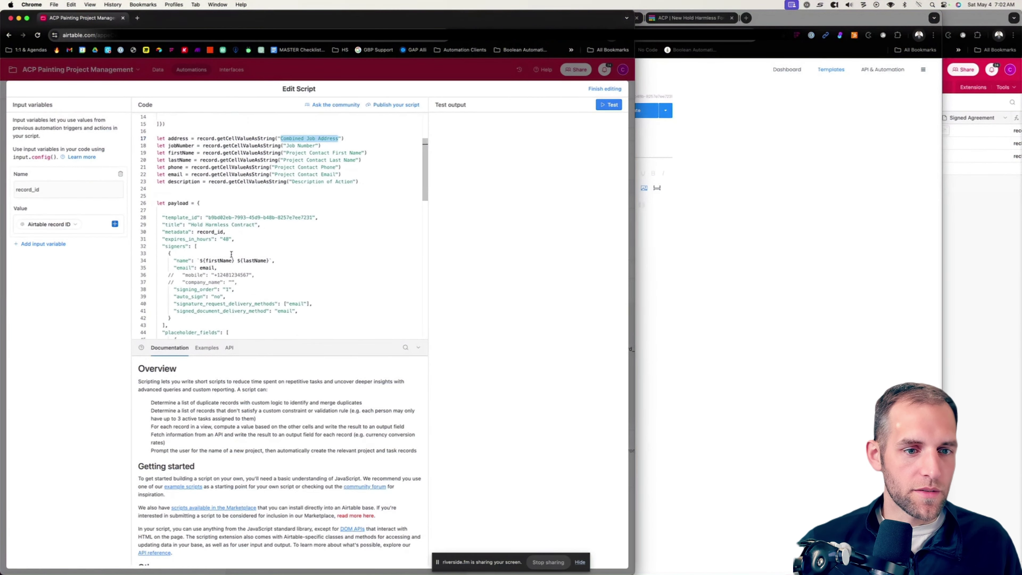
double_click(176, 180)
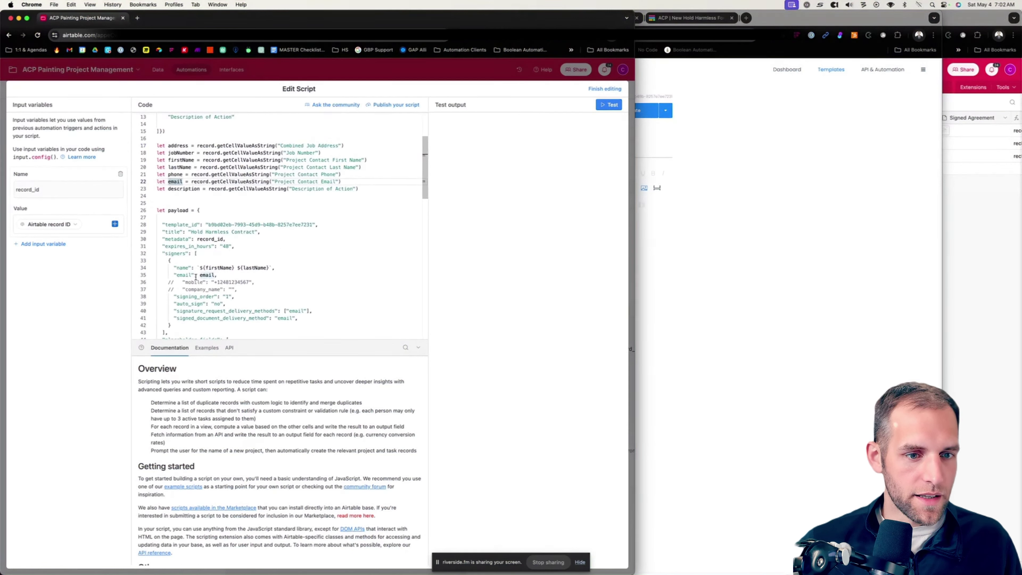
Step: Scroll to the placeholder_fields block and highlight the Project Contact First Name key
scroll(196, 277, down, 2)
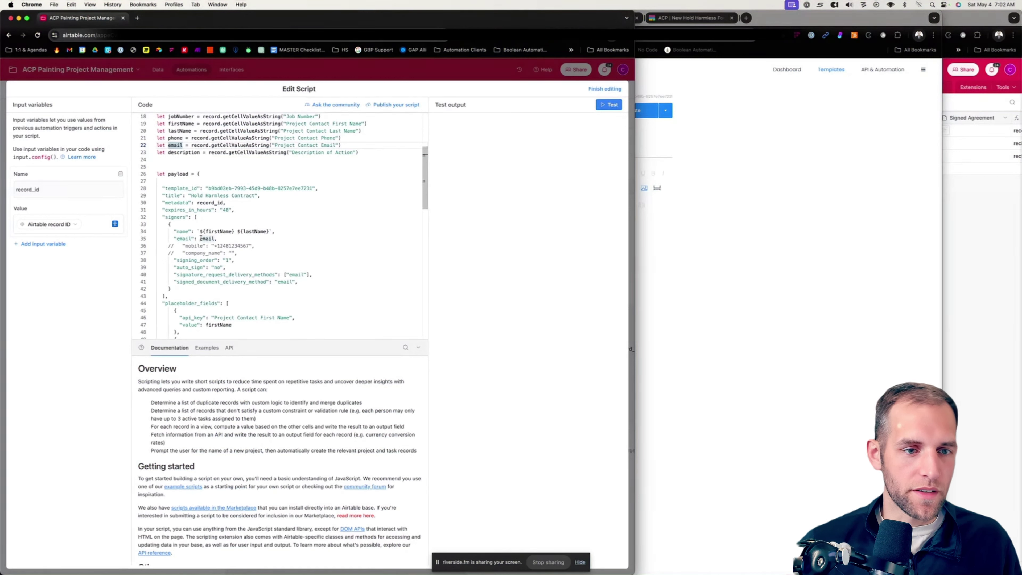
scroll(240, 231, down, 3)
scroll(246, 248, down, 2)
scroll(210, 203, down, 5)
scroll(217, 213, up, 4)
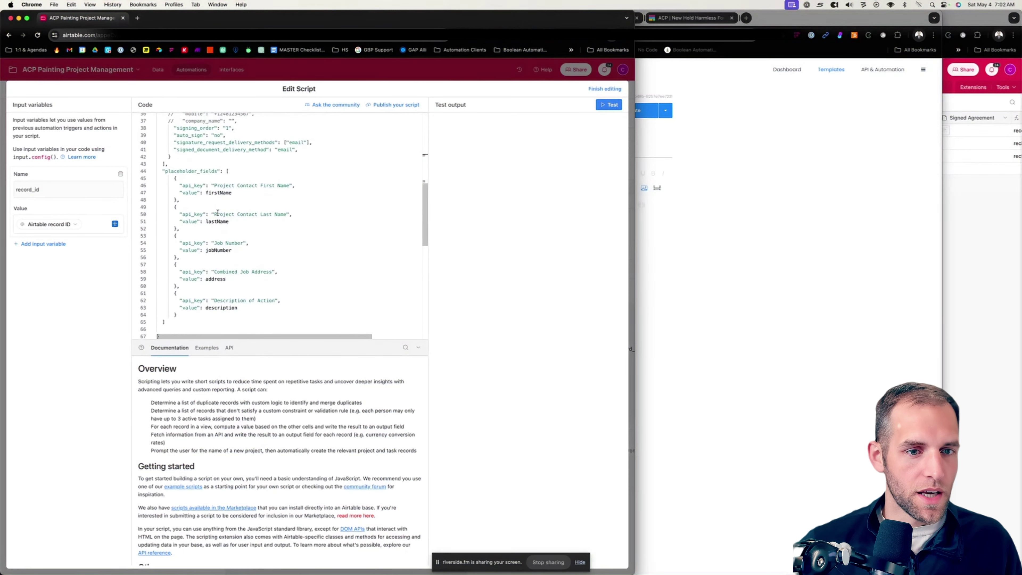
scroll(218, 212, up, 1)
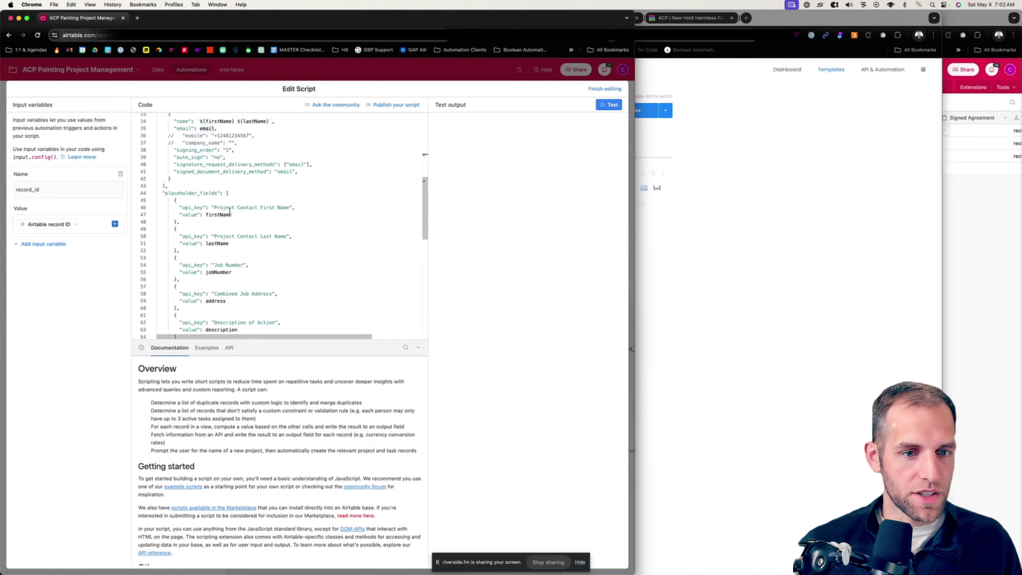
scroll(228, 307, down, 2)
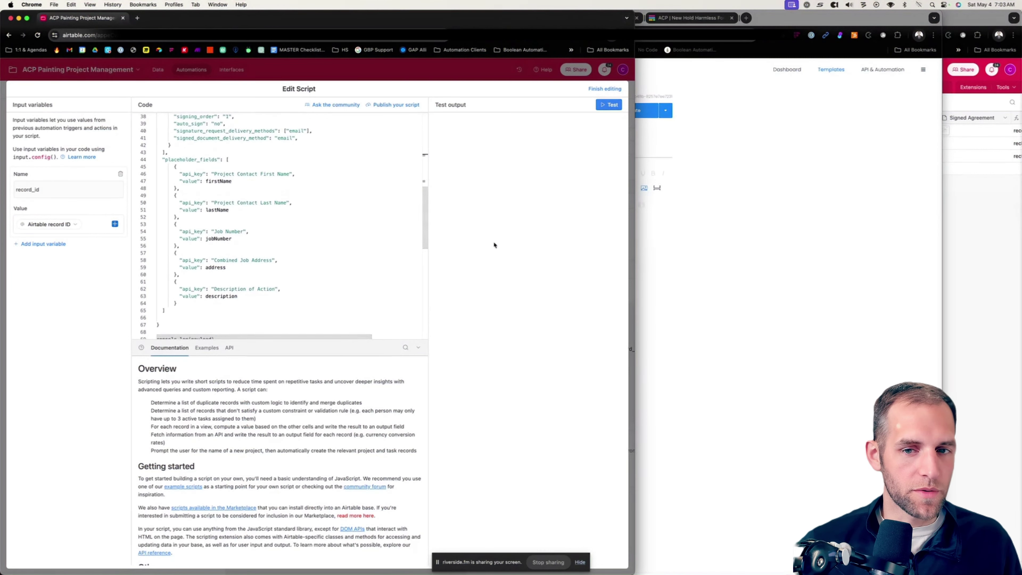
drag(214, 174, 290, 174)
Step: Review the Hold Harmless template's placeholder fields in eSignatures.io, then return to the Airtable script editor
click(715, 244)
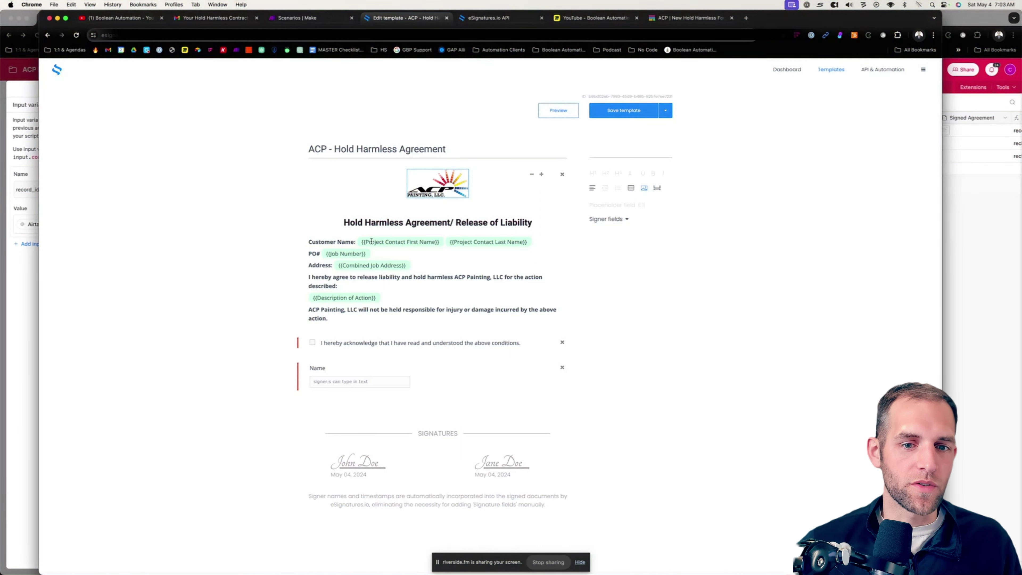
click(32, 280)
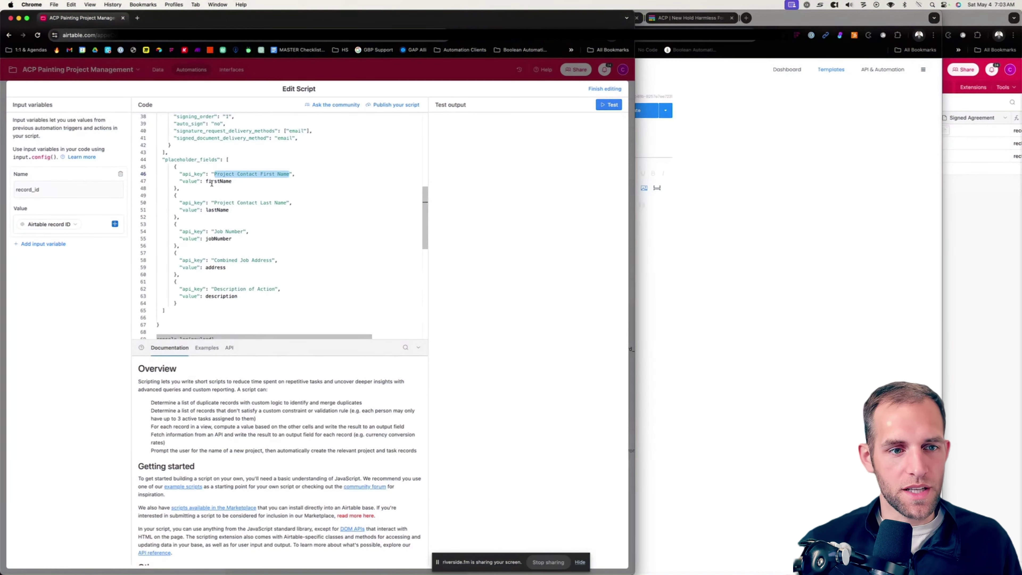
Step: Check the script's placeholder_fields api_keys against the Hold Harmless template's field names
scroll(210, 185, up, 2)
scroll(231, 201, up, 7)
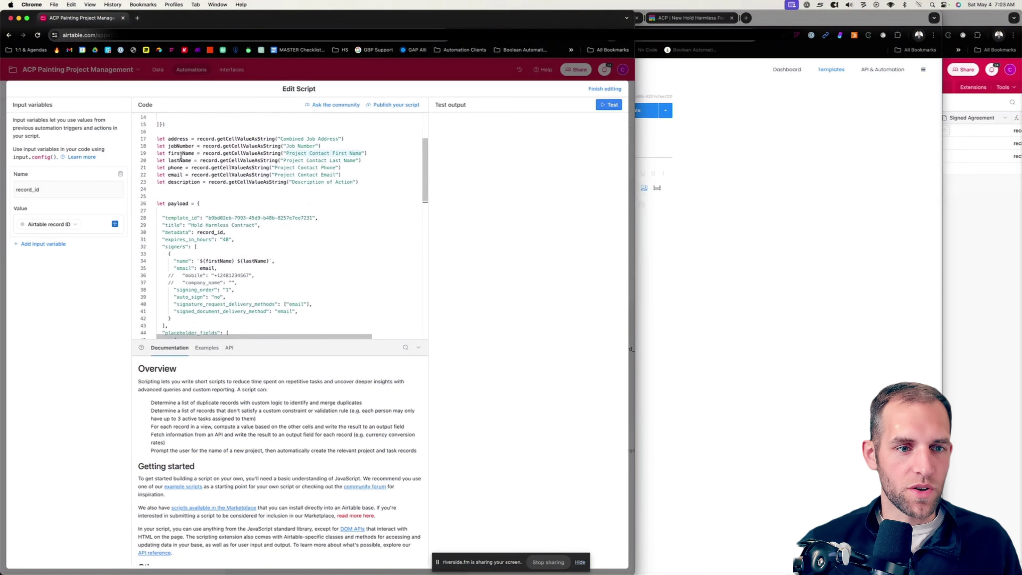
scroll(338, 162, down, 9)
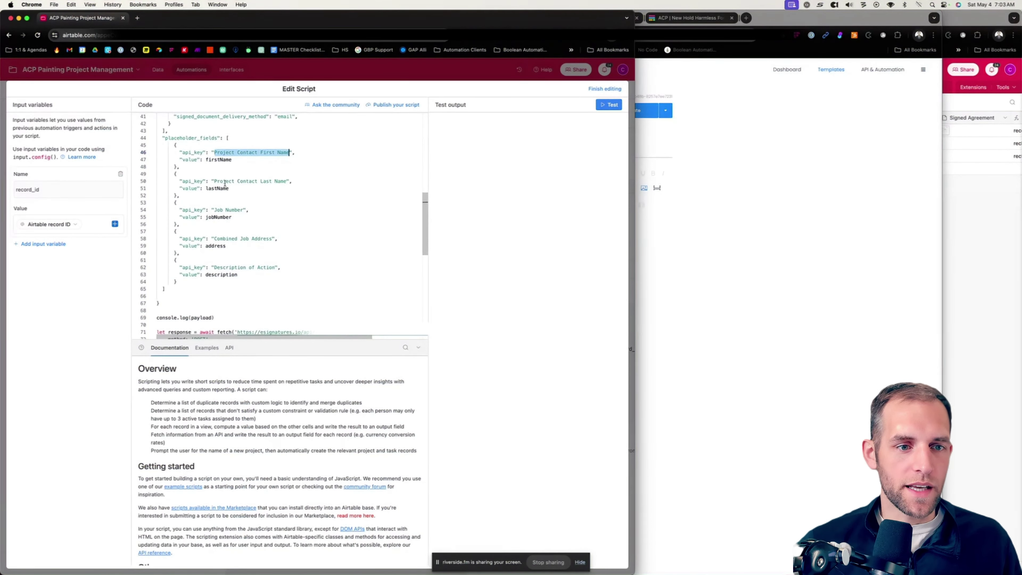
click(649, 228)
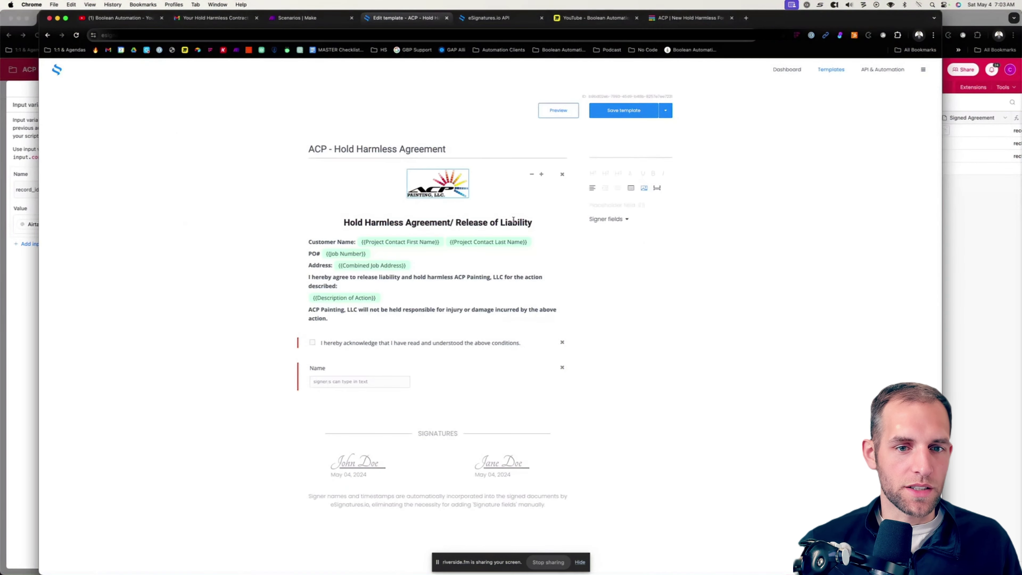
click(66, 242)
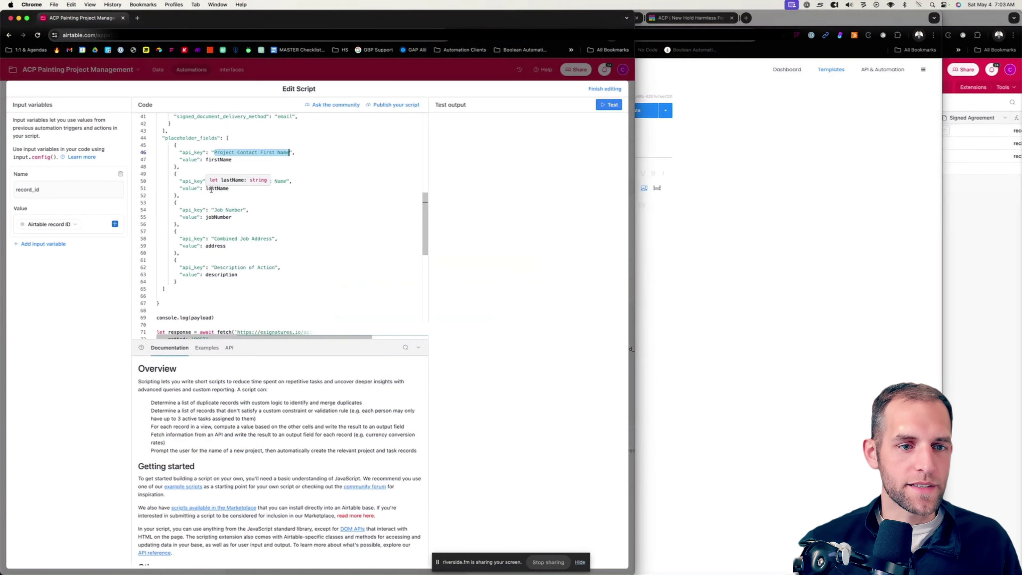
scroll(208, 189, up, 10)
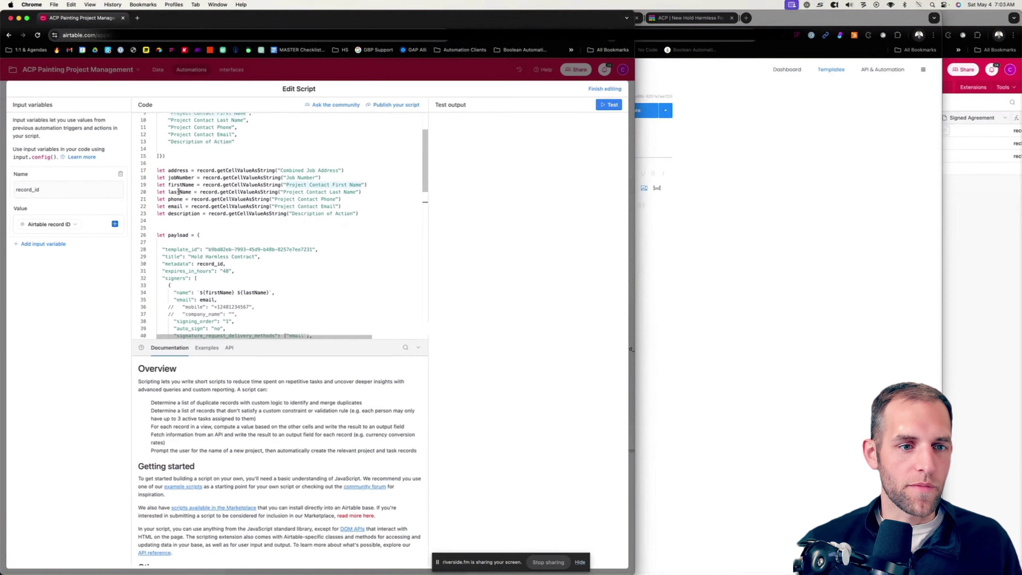
key(super+d)
scroll(179, 191, down, 12)
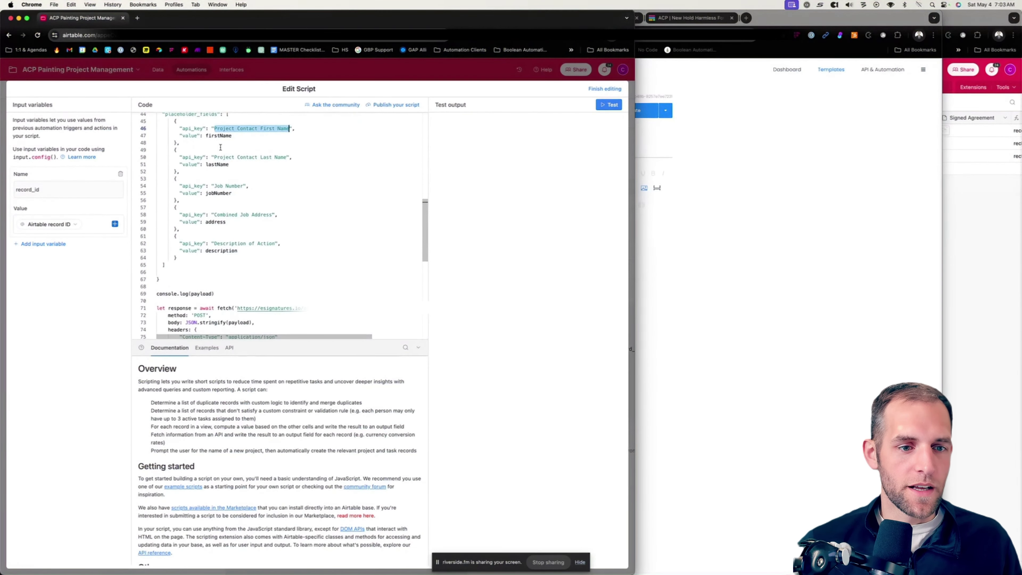
scroll(204, 259, down, 4)
scroll(206, 234, down, 2)
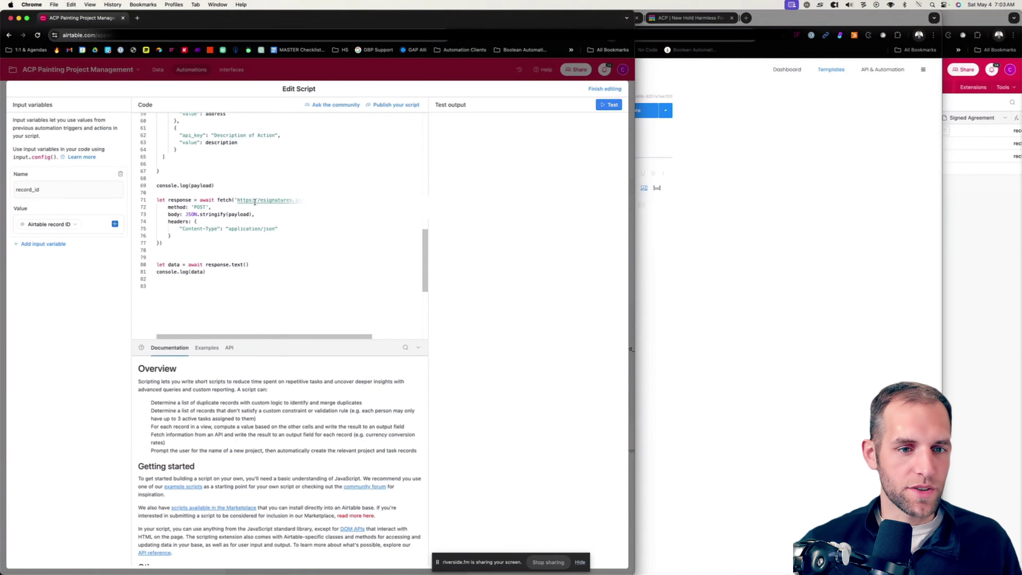
scroll(275, 201, right, 3)
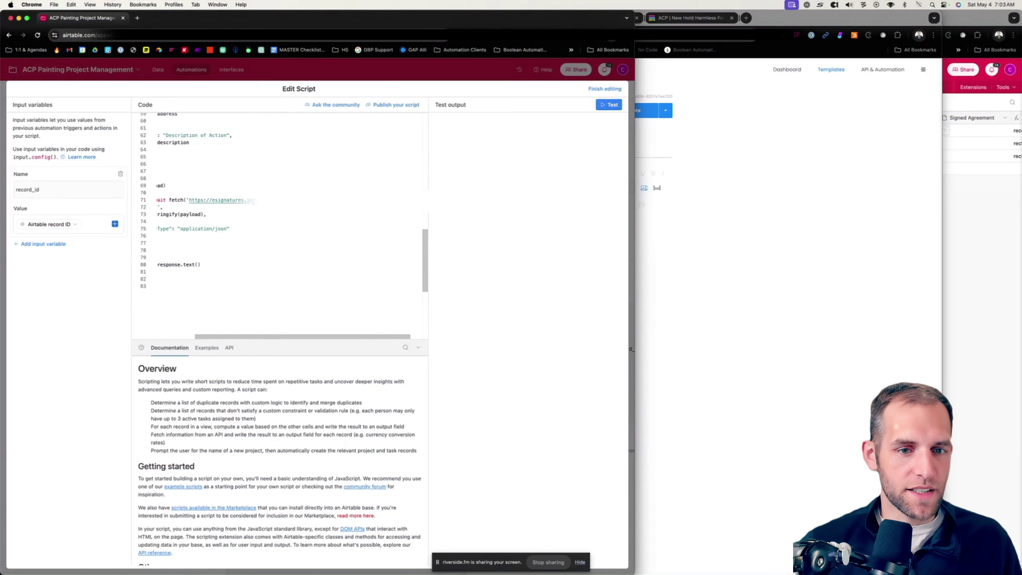
click(812, 207)
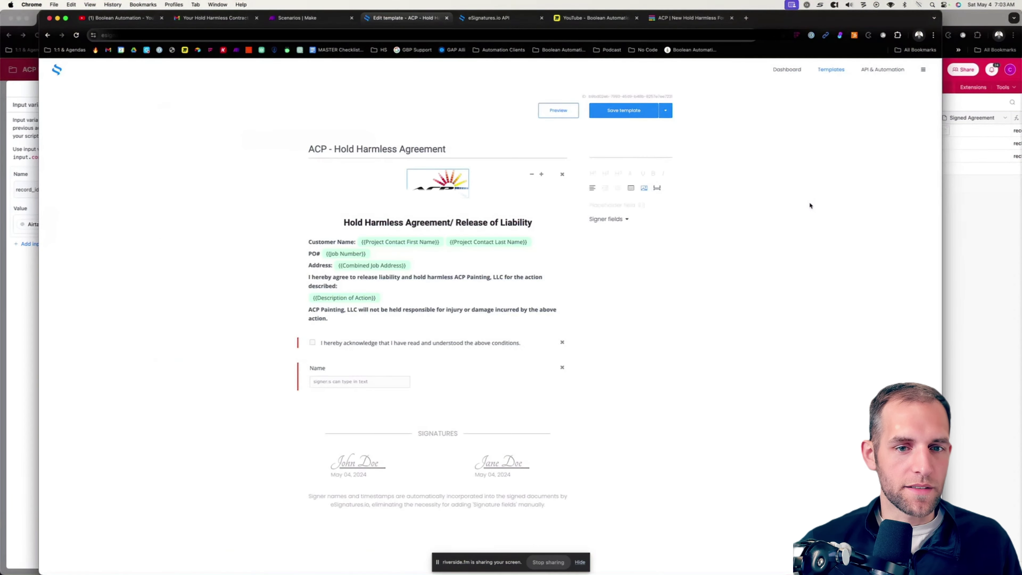
click(499, 18)
scroll(644, 306, up, 1)
click(700, 335)
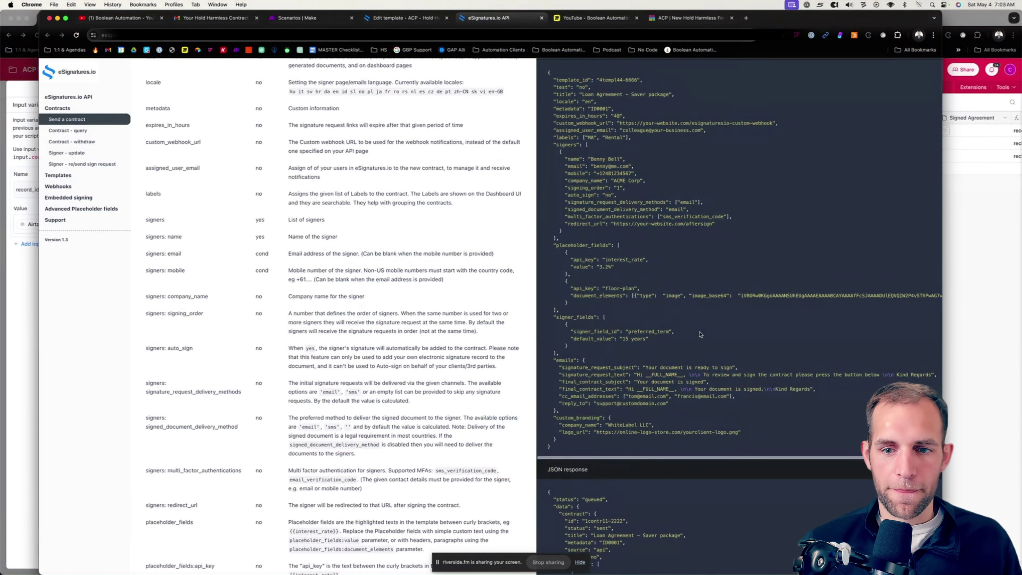
scroll(704, 333, right, 3)
scroll(704, 332, left, 3)
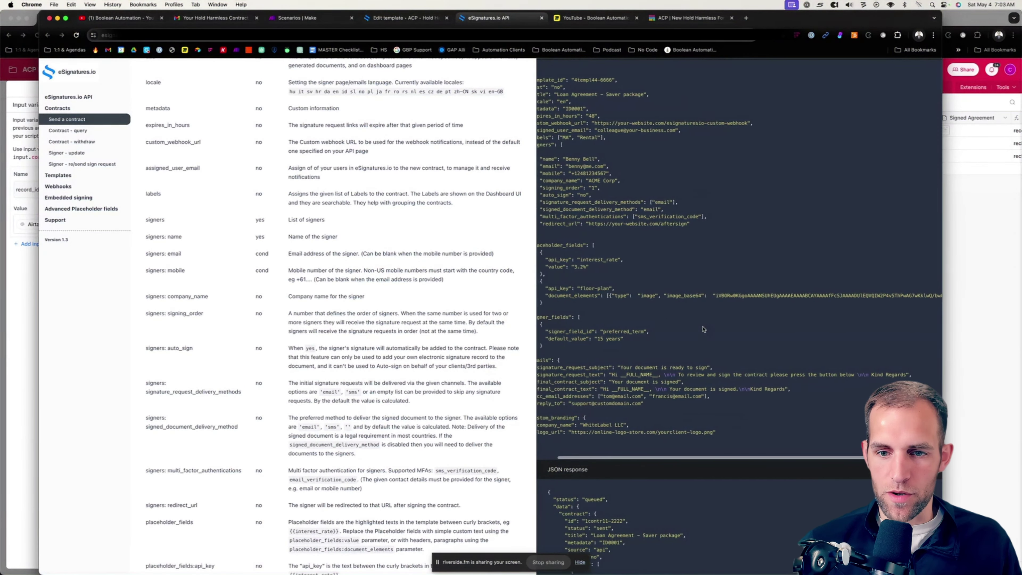
scroll(708, 282, up, 5)
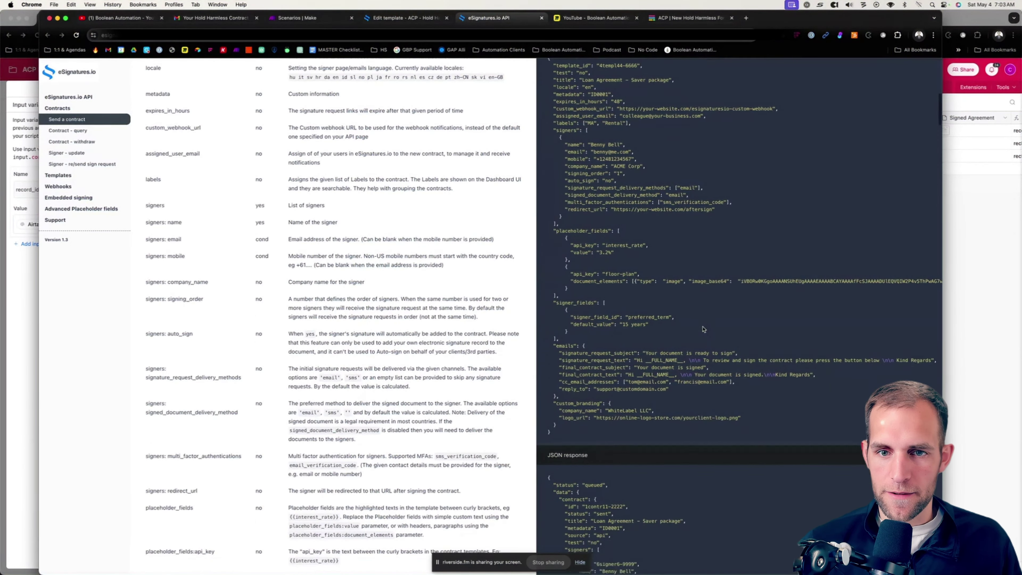
scroll(785, 207, right, 2)
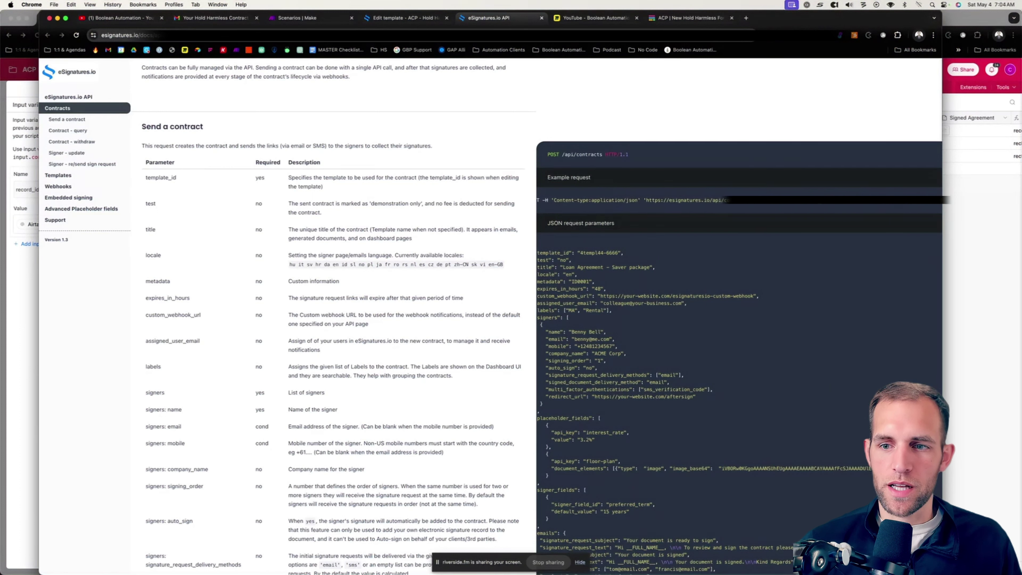
drag(723, 200, 647, 200)
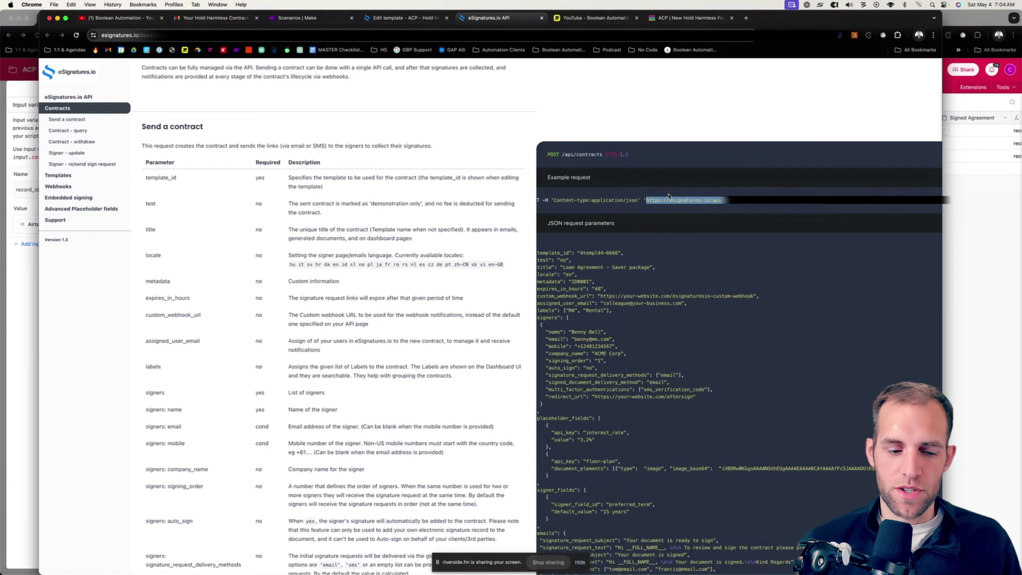
click(29, 271)
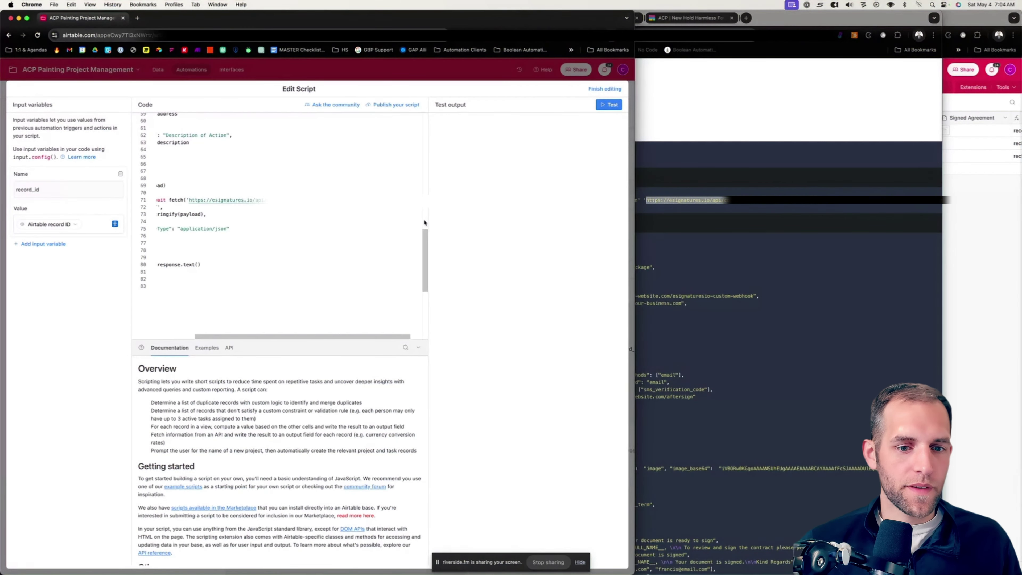
drag(396, 201, 157, 192)
click(225, 207)
scroll(262, 250, right, 1)
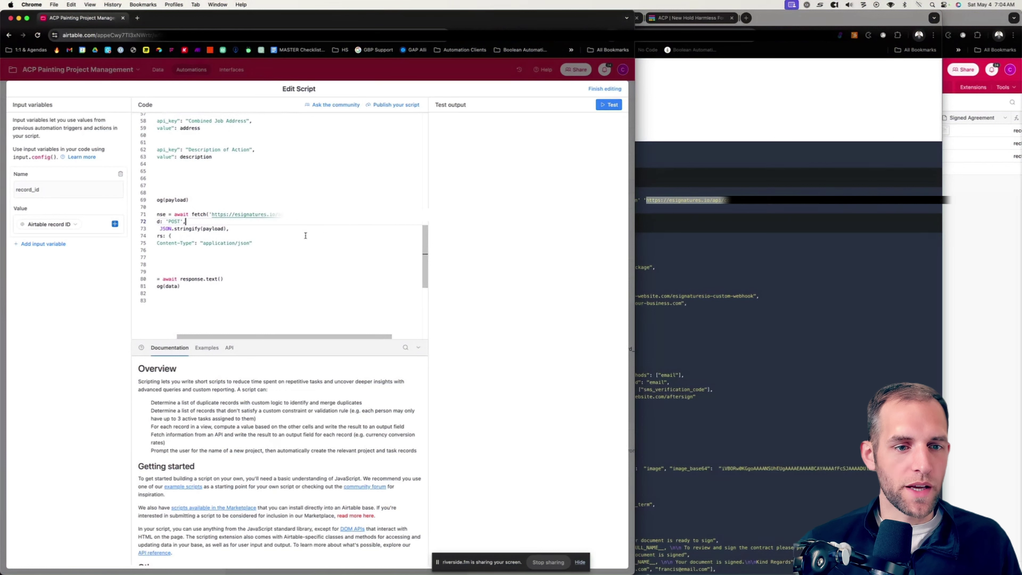
scroll(307, 236, left, 1)
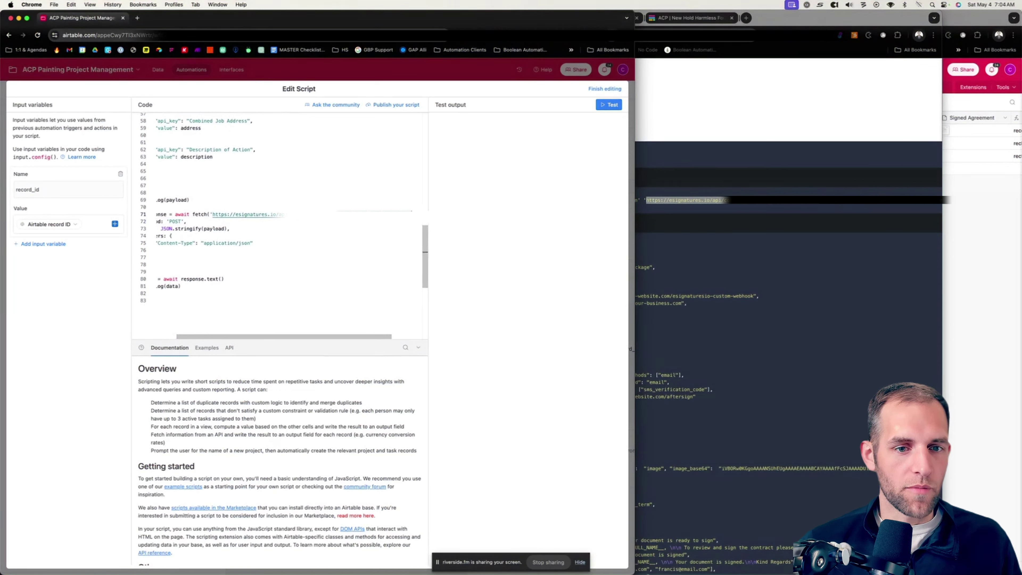
scroll(278, 225, right, 3)
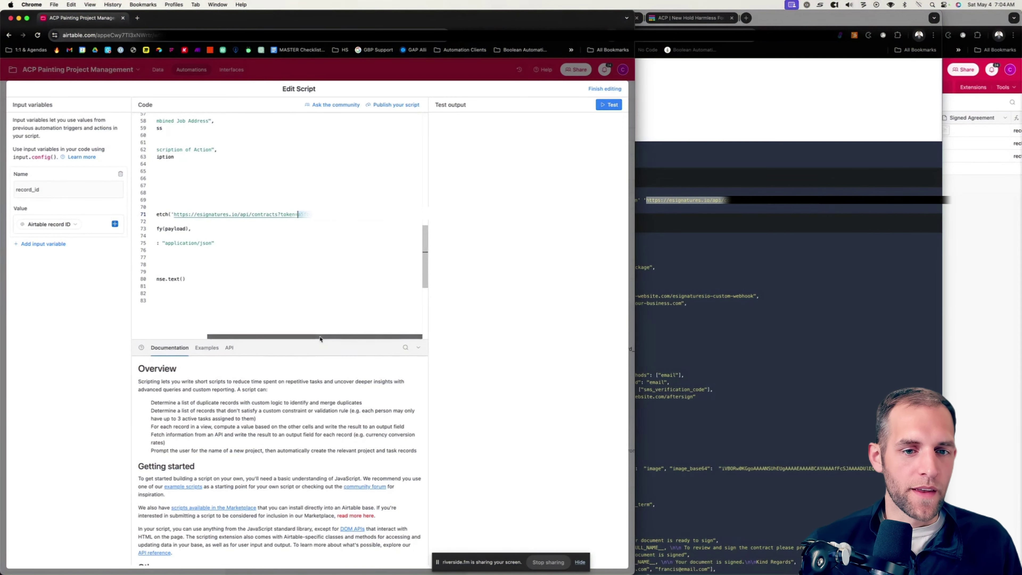
scroll(326, 332, left, 3)
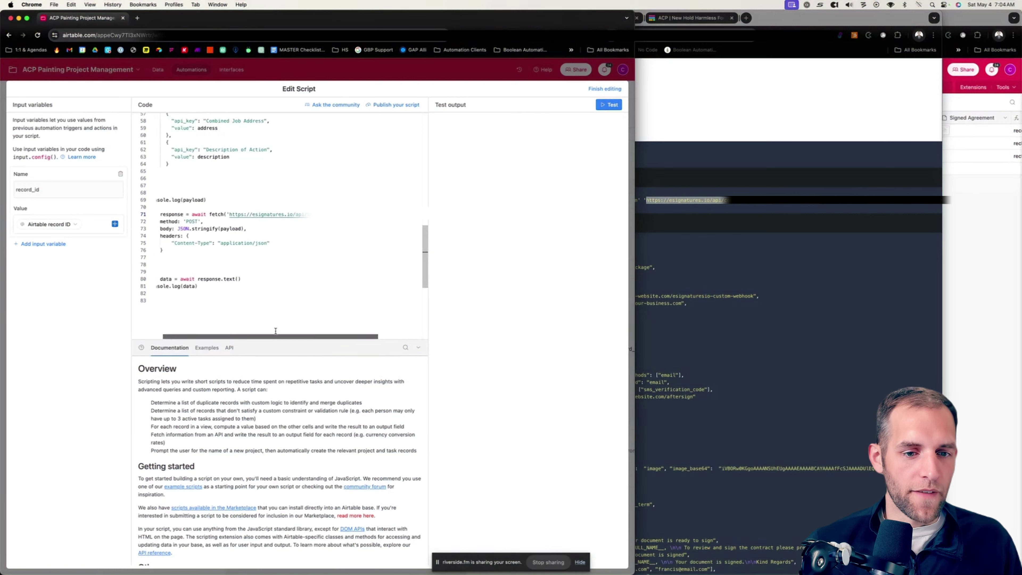
Step: Append the secret token from the eSignatures API dashboard to the URL and finish editing the script
click(867, 101)
click(406, 18)
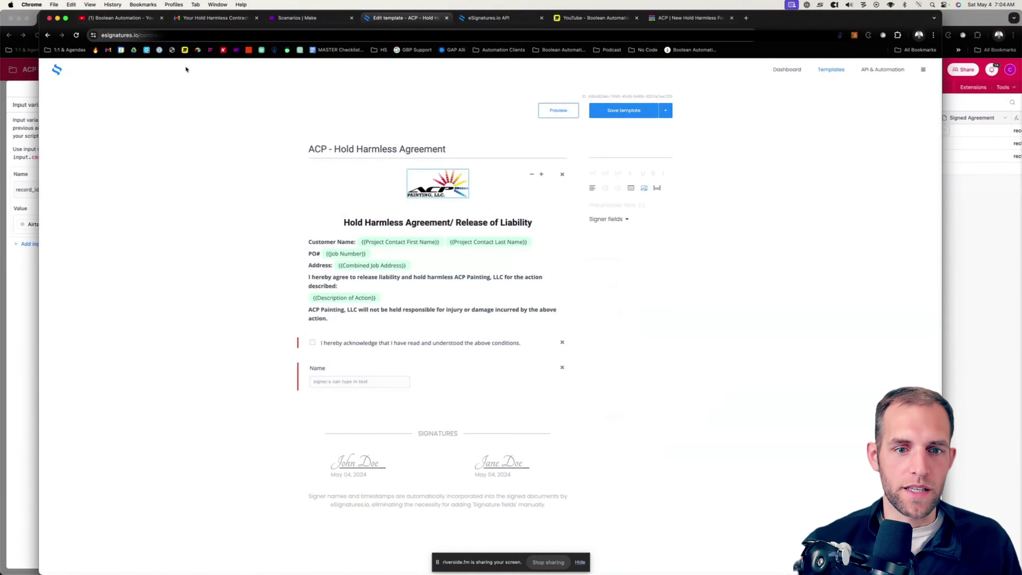
click(882, 69)
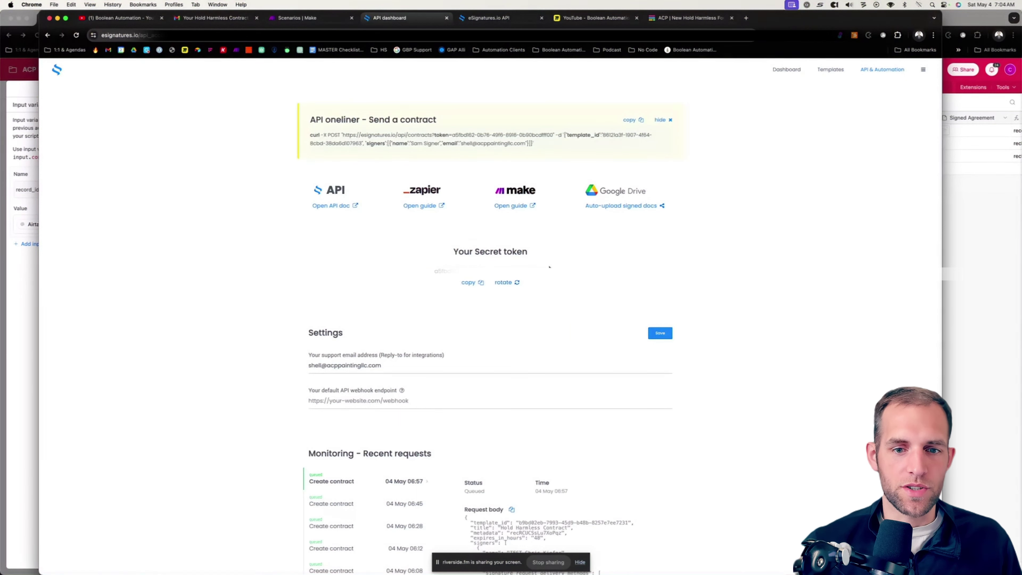
key(super+grave)
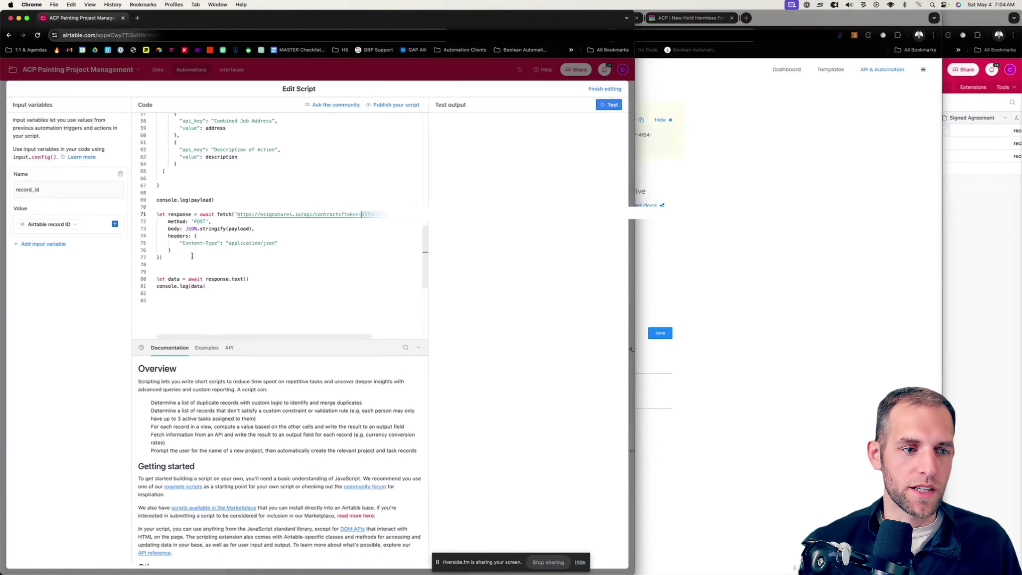
scroll(394, 205, up, 10)
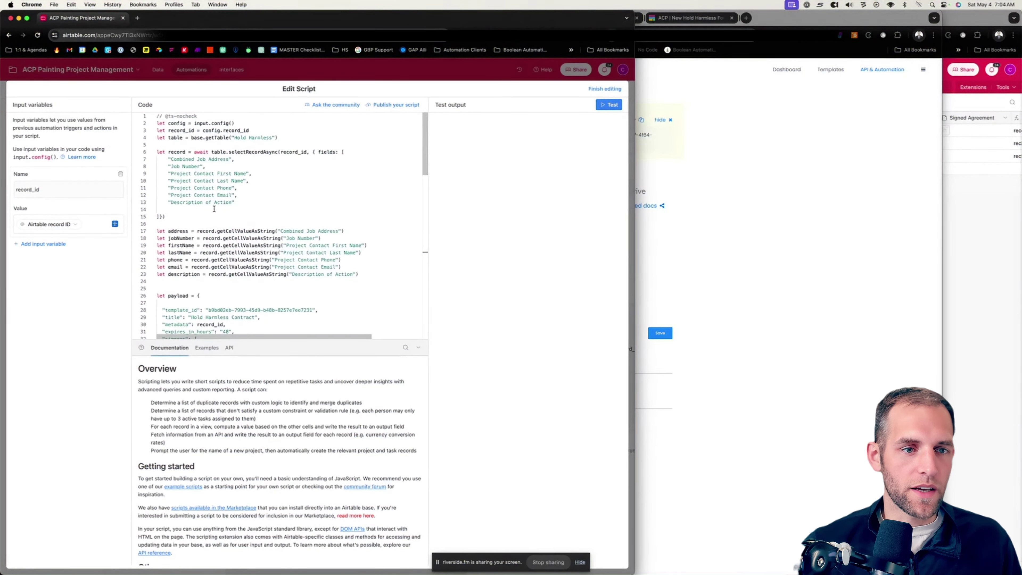
click(597, 89)
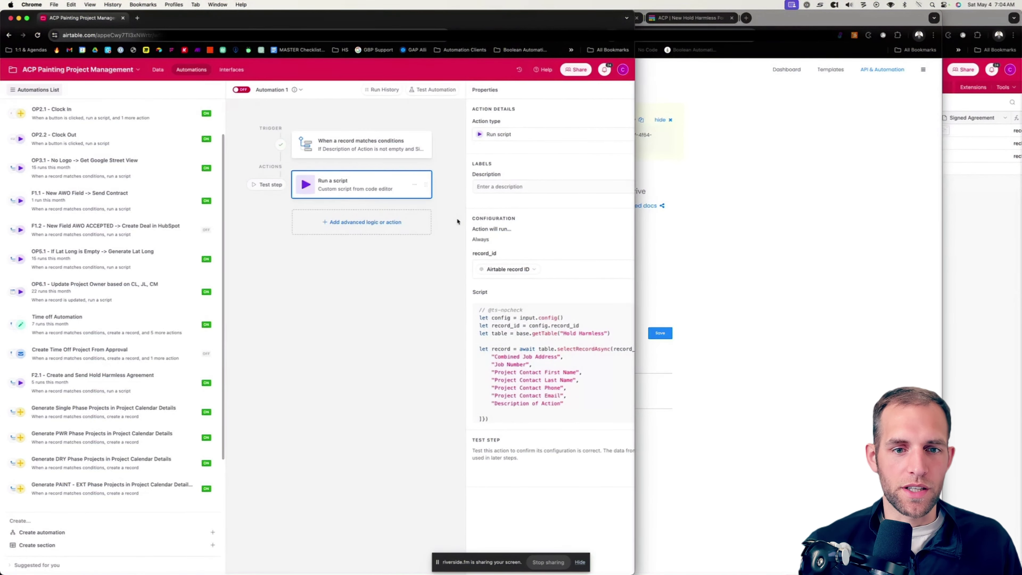
Step: Widen the window to show the Run script properties and test the action, getting Step successful
scroll(588, 407, right, 5)
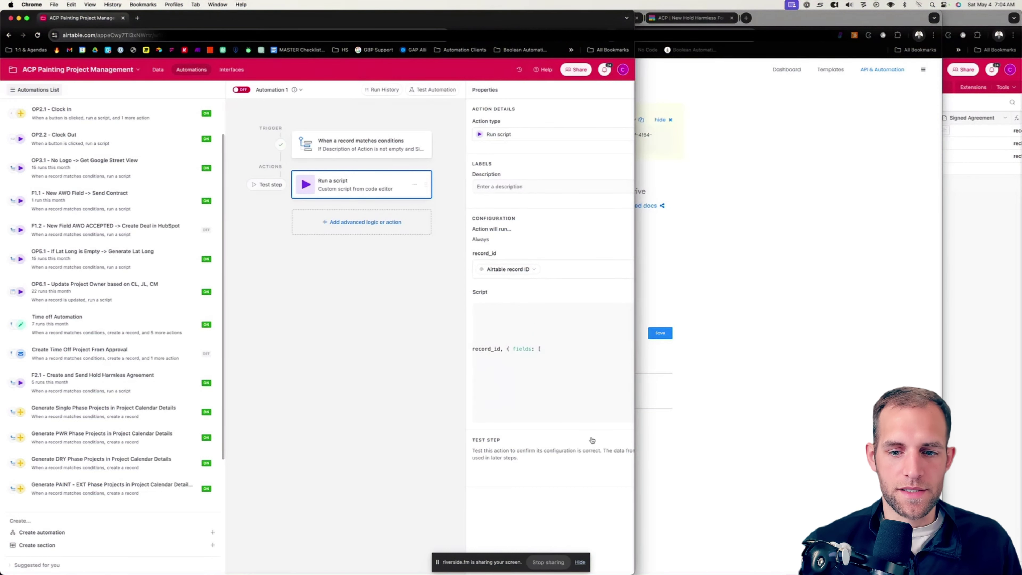
drag(635, 434, 830, 426)
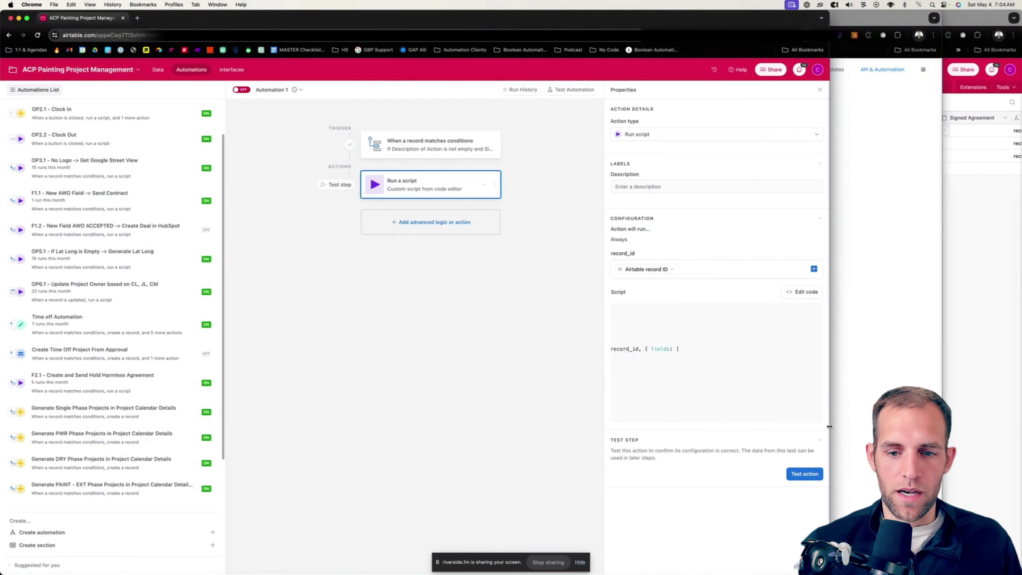
click(799, 474)
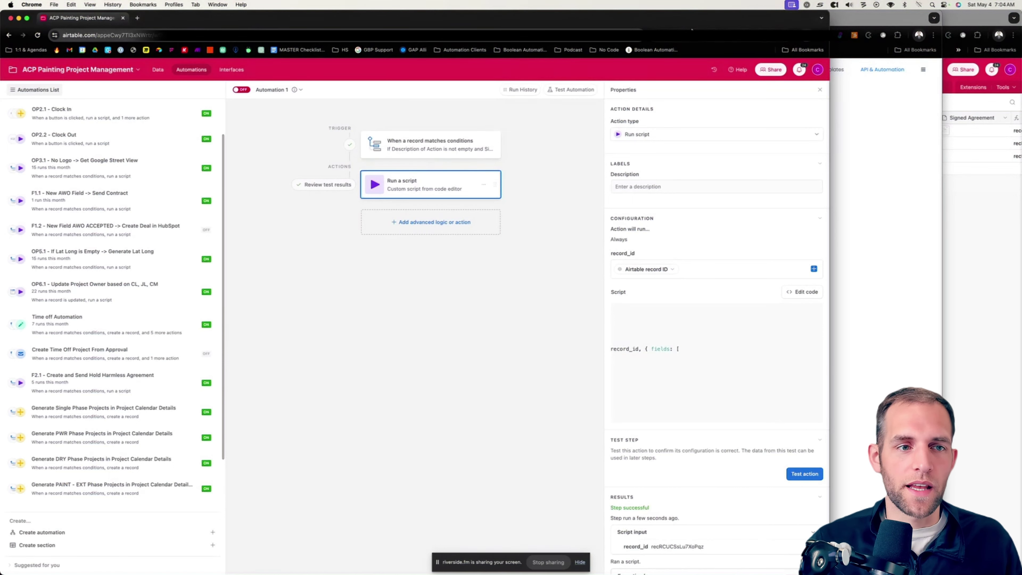
Step: Open the latest Hold Harmless Contract email in Gmail and follow its View and Sign link
click(874, 175)
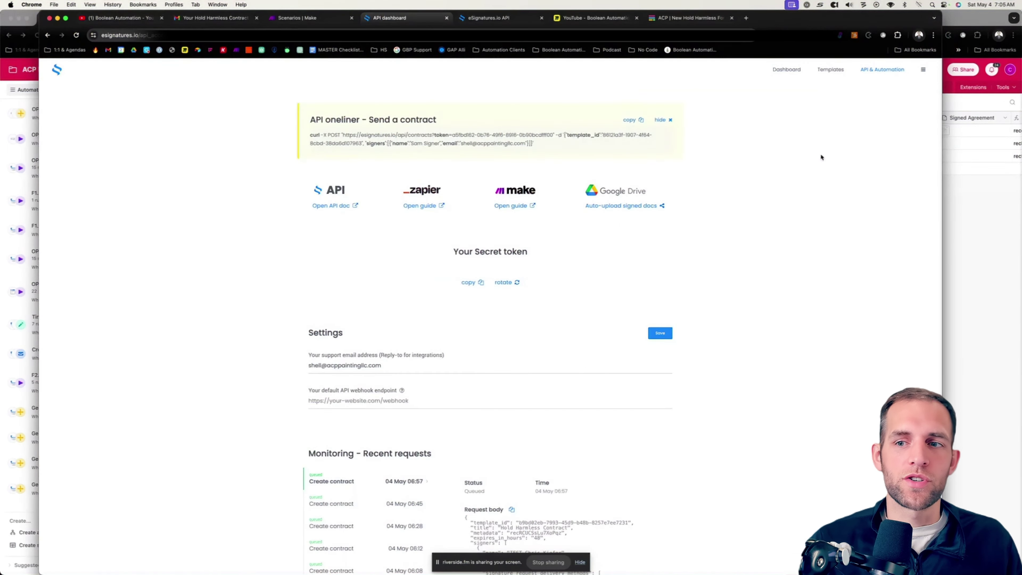
click(207, 18)
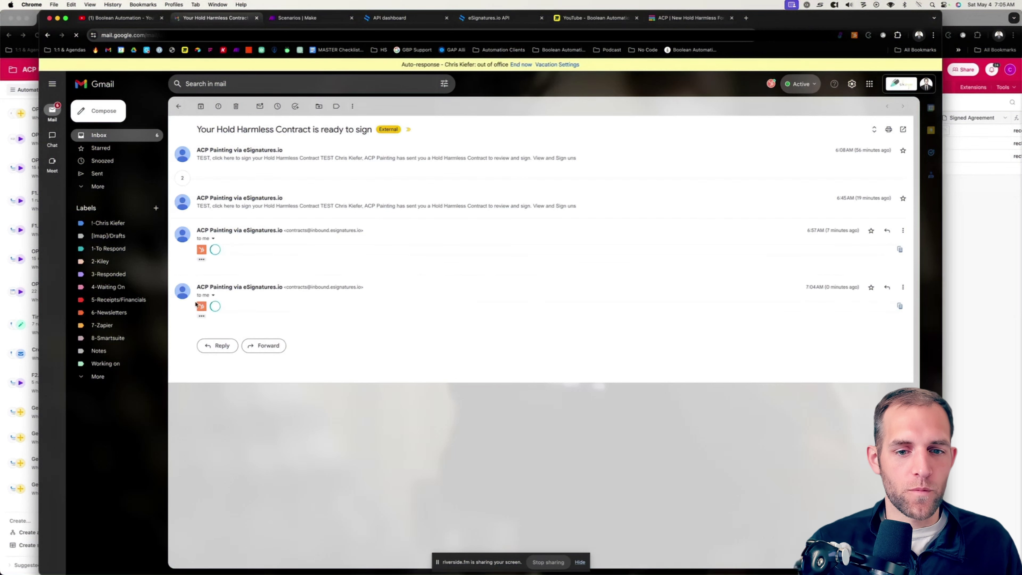
click(202, 316)
scroll(559, 433, down, 2)
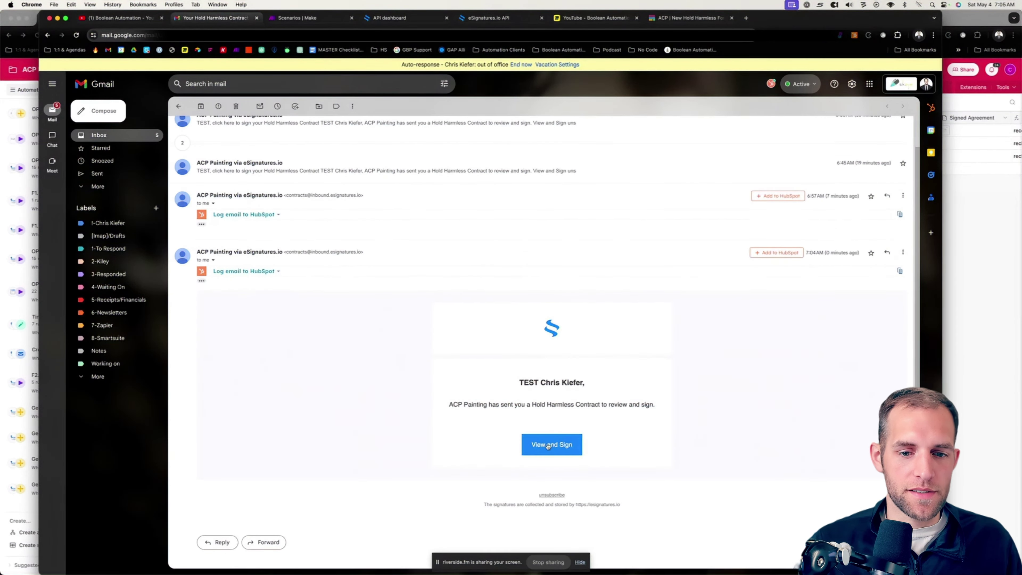
click(554, 443)
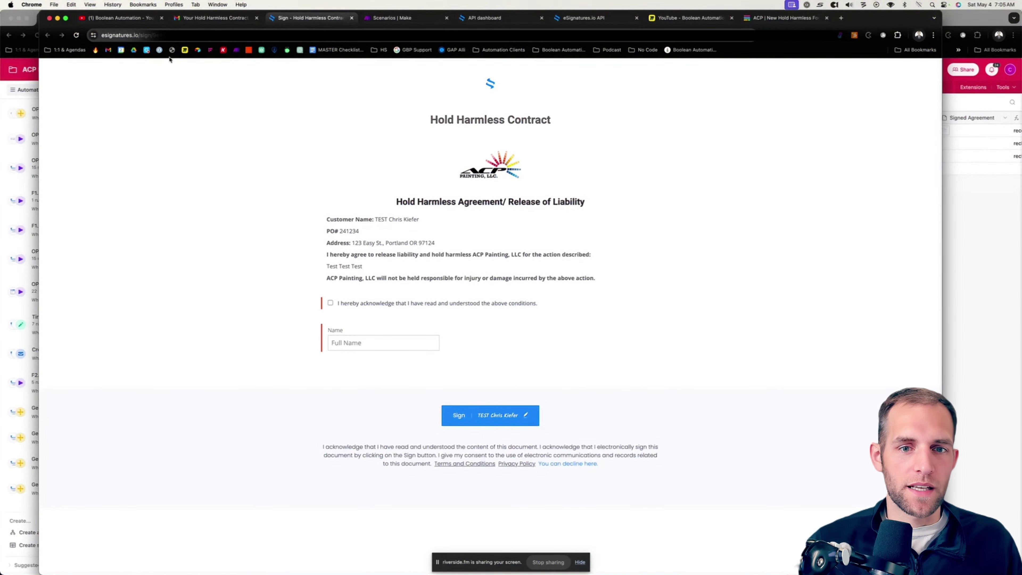
Step: Open the ACP - Hold Harmless Agreement template from the eSignatures.io Templates list and review its placeholders
click(485, 18)
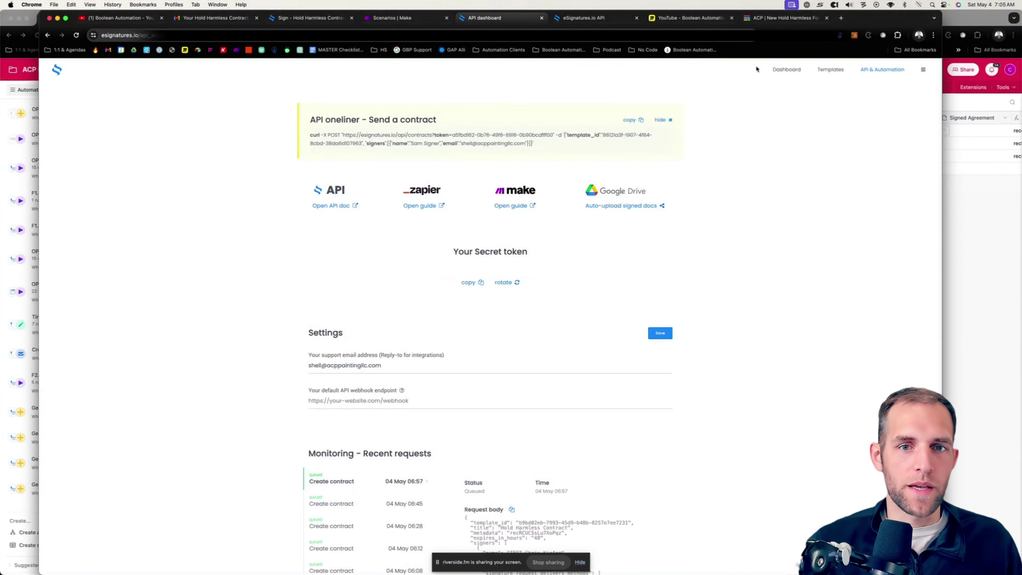
click(827, 73)
click(354, 167)
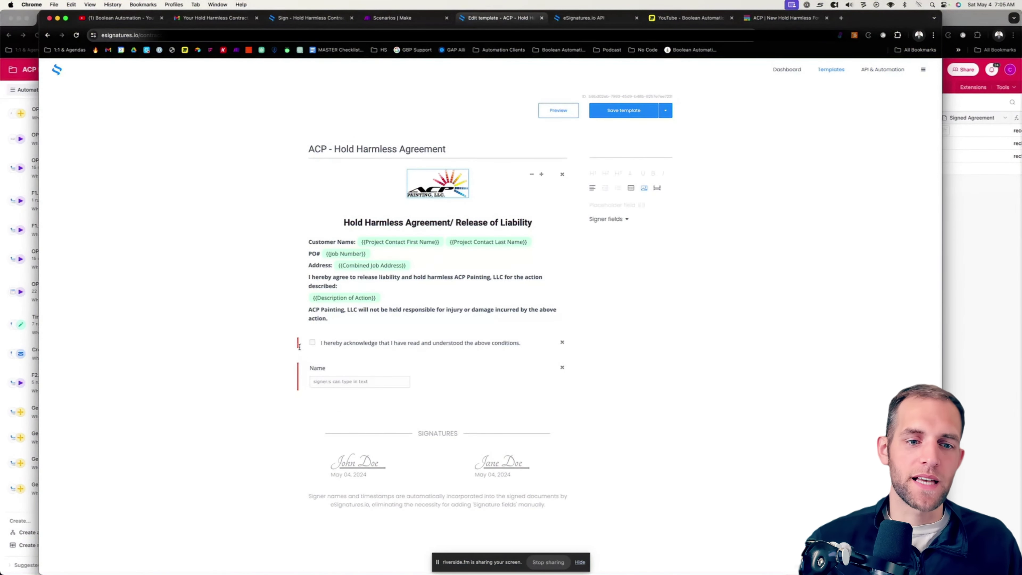
scroll(462, 248, up, 5)
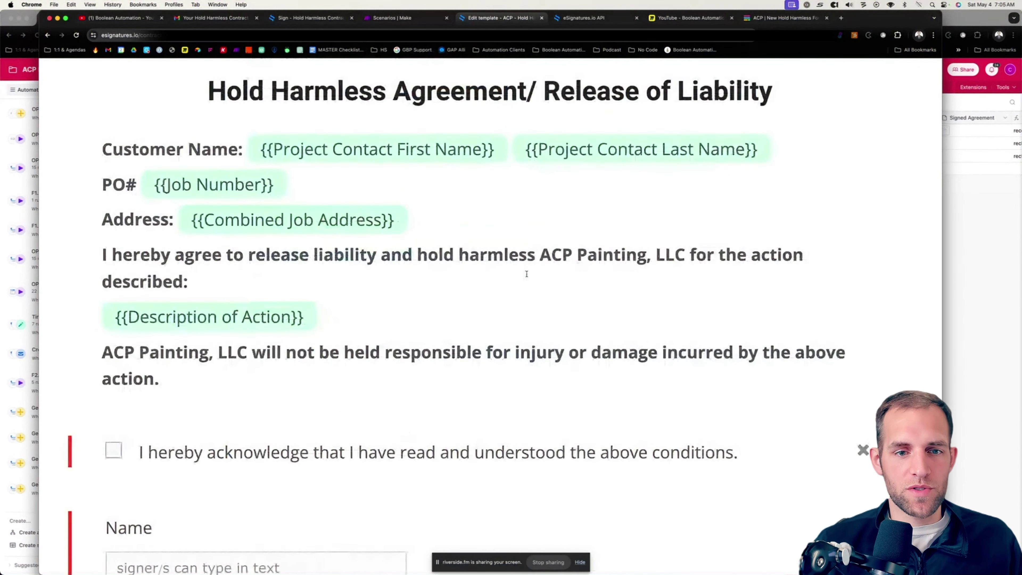
scroll(525, 273, down, 5)
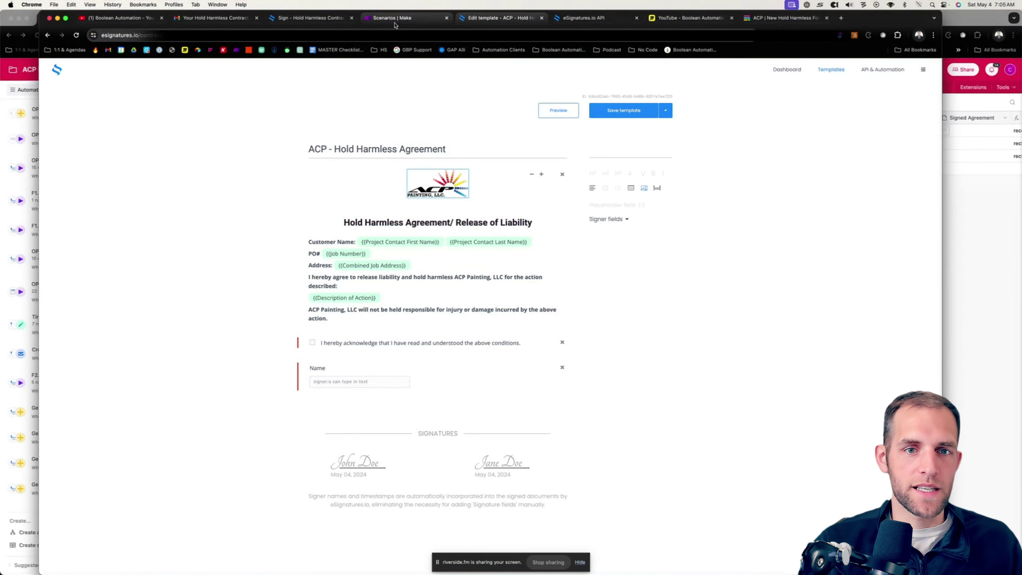
Step: Switch between the Make Scenarios, eSignatures.io API docs and Fillout Hold Harmless form tabs
click(381, 20)
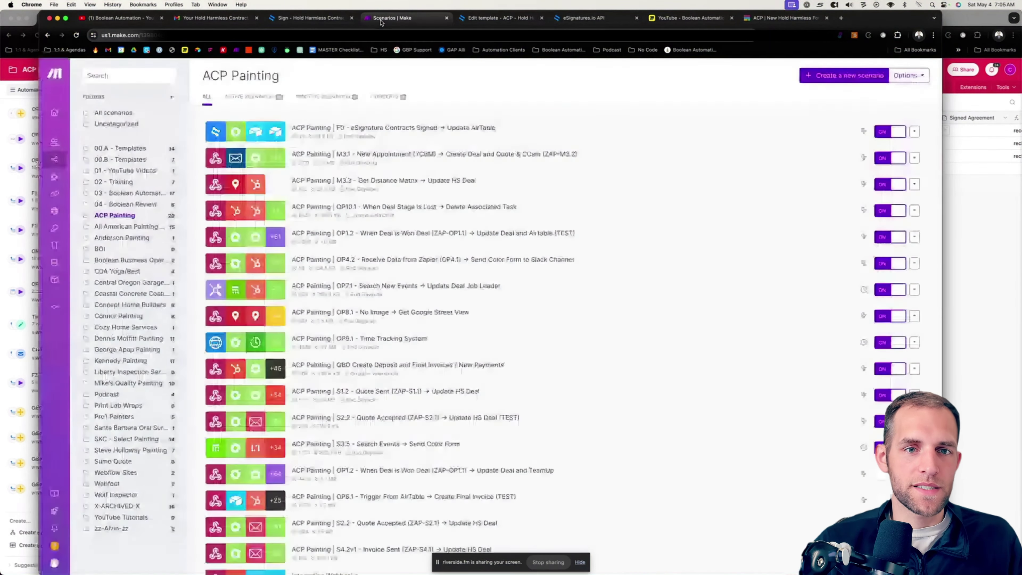
click(617, 18)
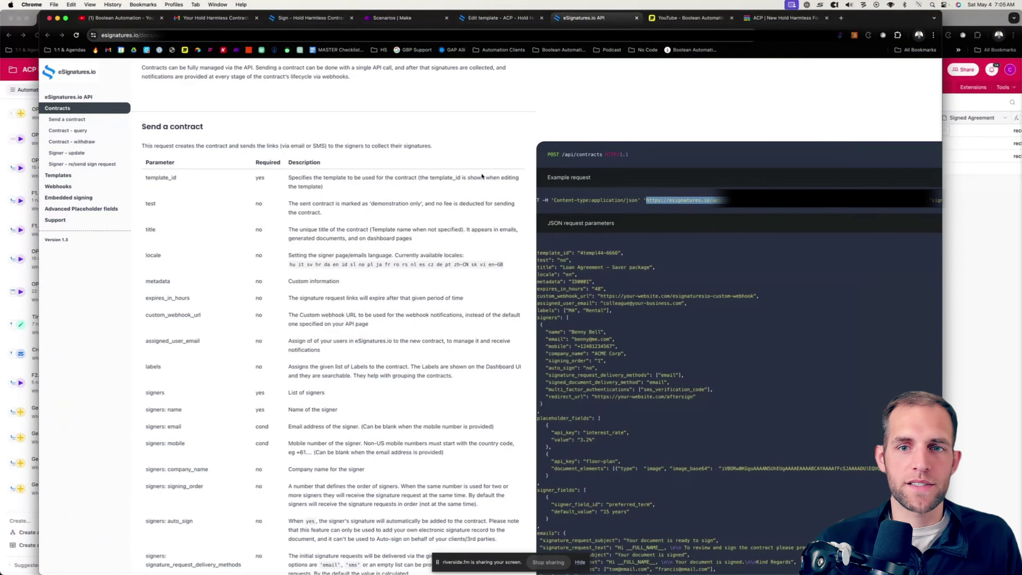
click(779, 20)
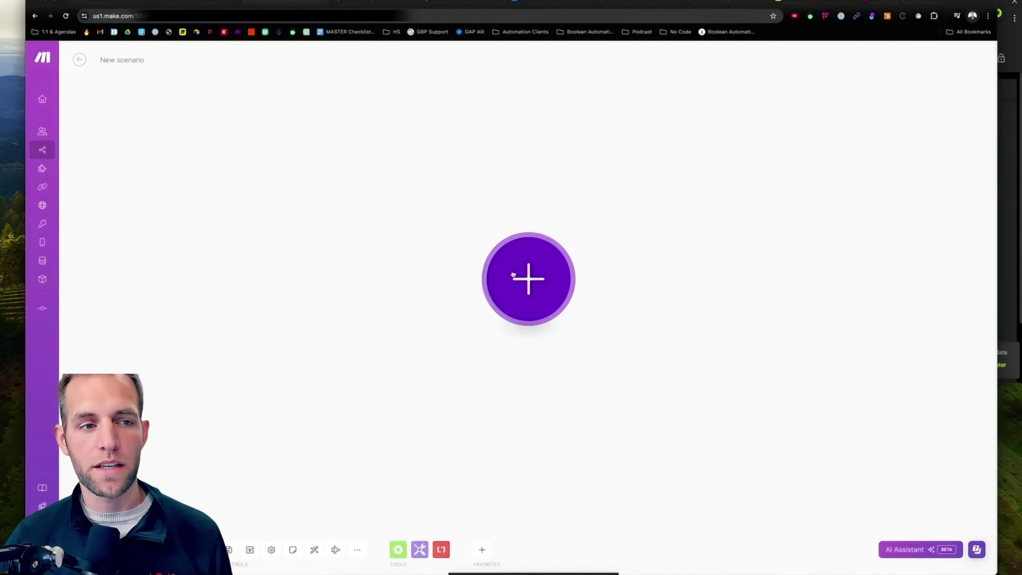
Step: Rename the scenario to 'Test YouTube - Signed Document in eSignature → Auto-save in Airtable'
click(106, 56)
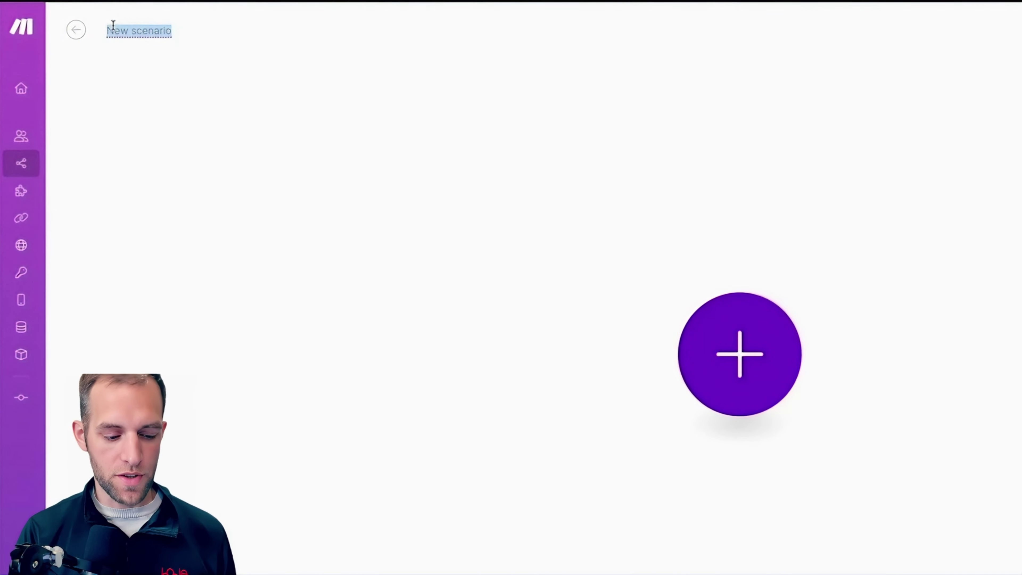
text(Signed Dou)
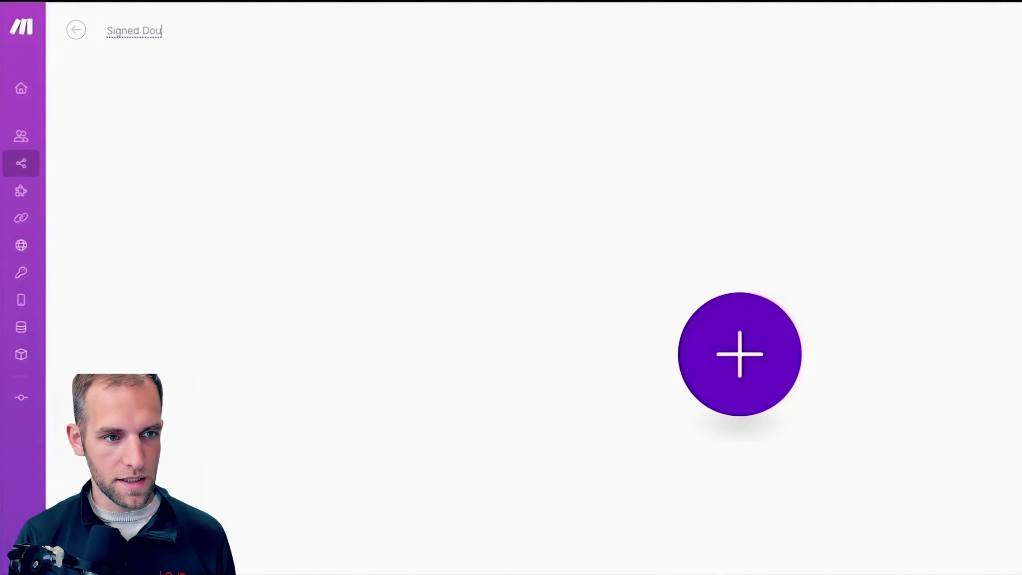
key(BackSpace)
text(cument in eSign)
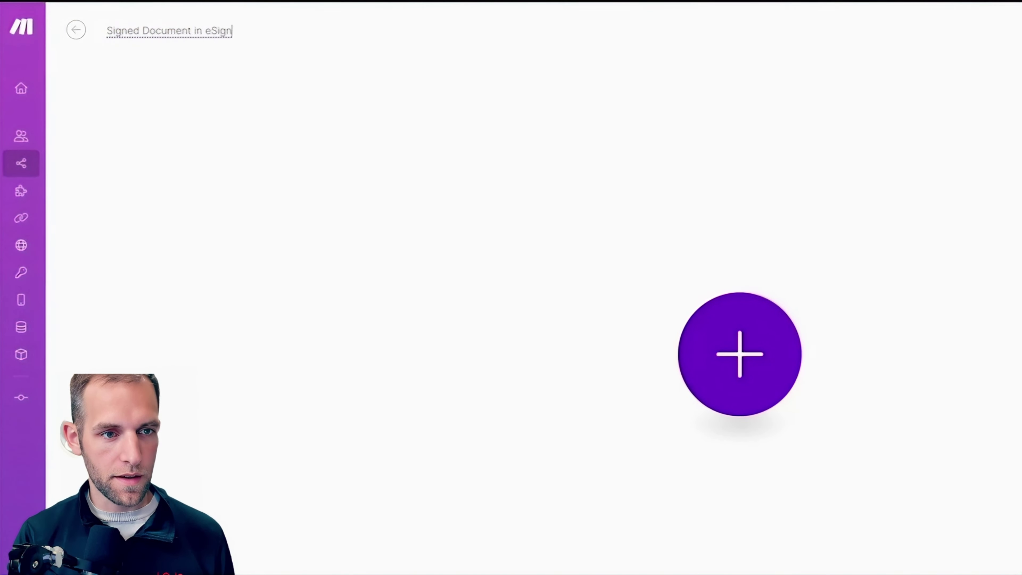
text(ature -)
text(>)
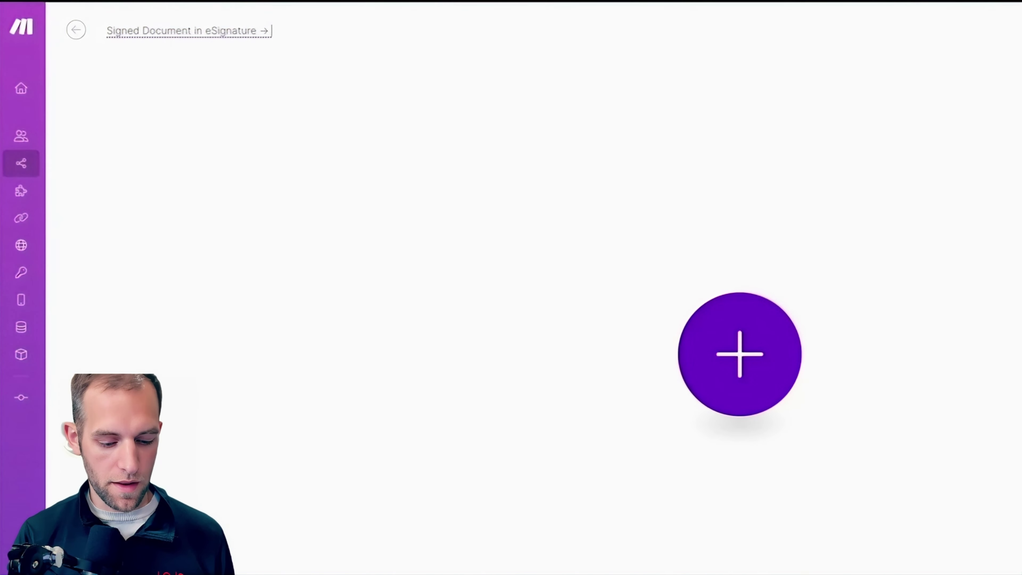
text( Auto)
text(-save in )
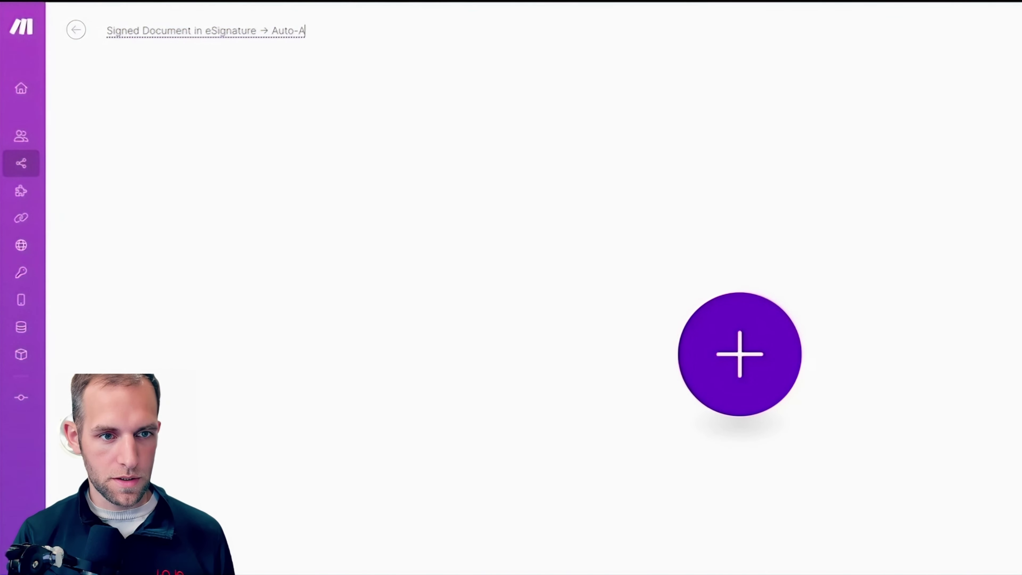
text(Airtab)
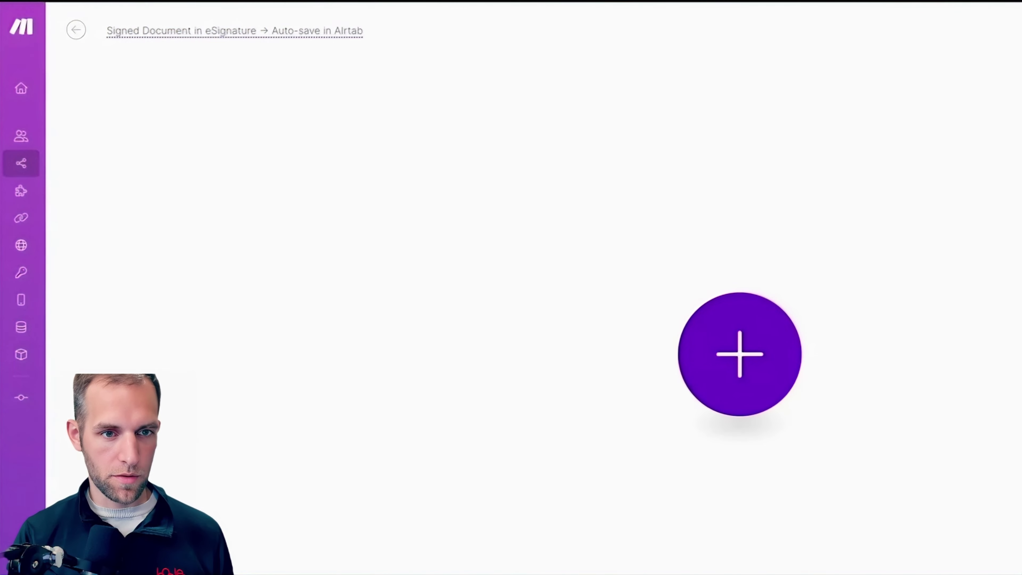
key(BackSpace)
key(BackSpace)
key(BackSpace)
key(BackSpace)
text(rtable)
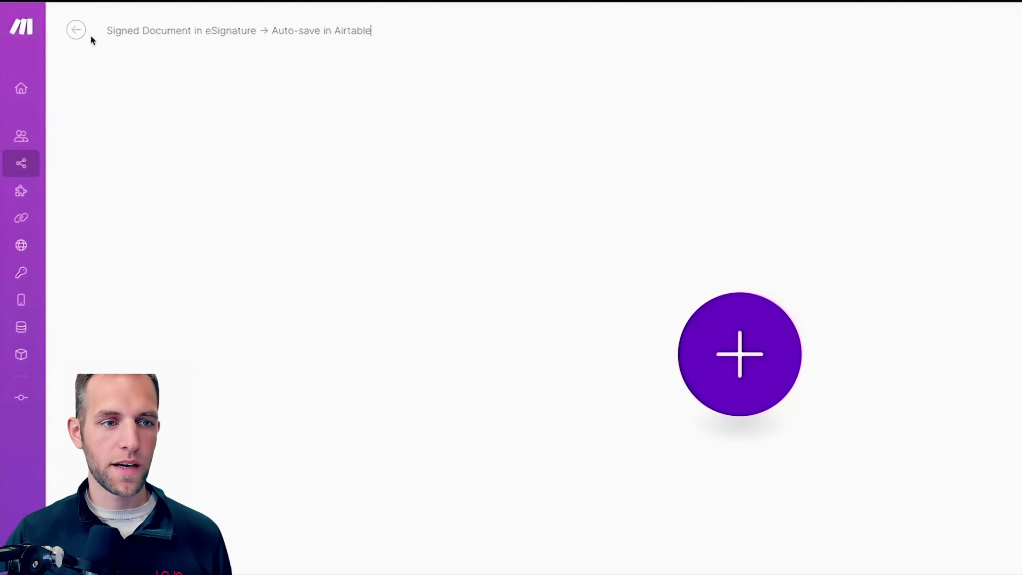
text(Test YouTube -)
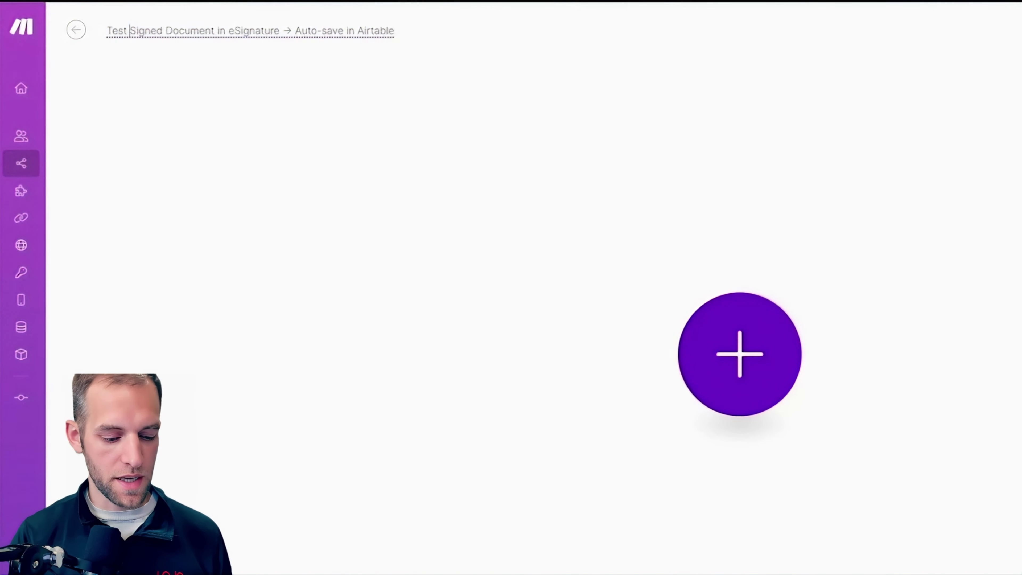
key(Return)
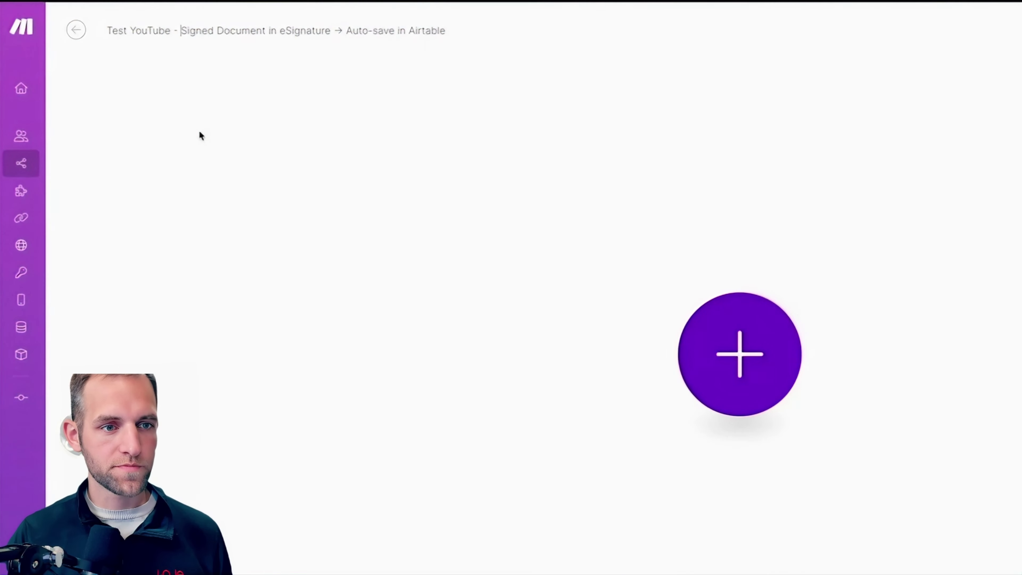
click(713, 357)
Step: Search 'esignature' and choose the eSignatures.io Watch Contract Signed trigger as the first module
click(839, 525)
text(esig)
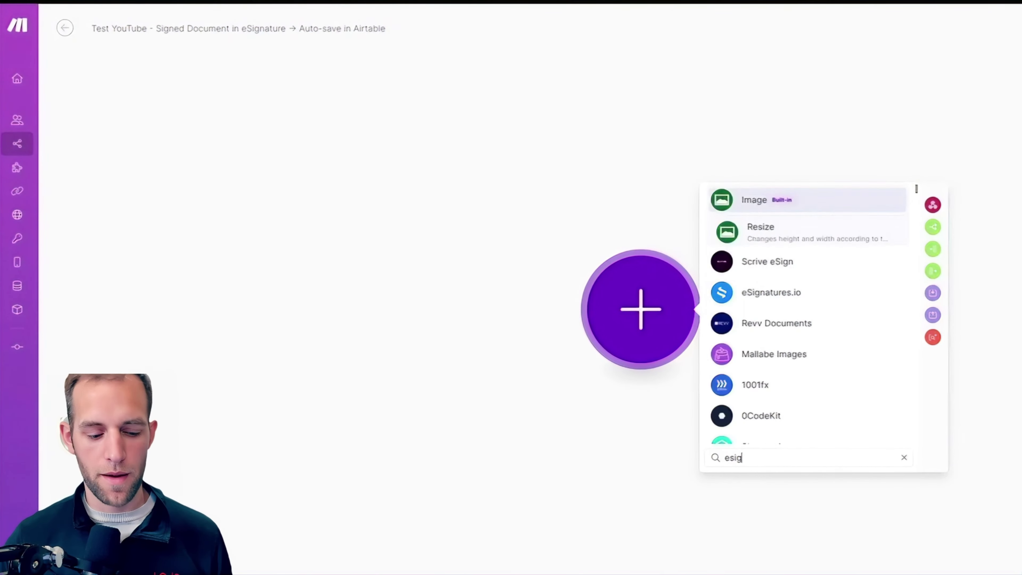
text(nat)
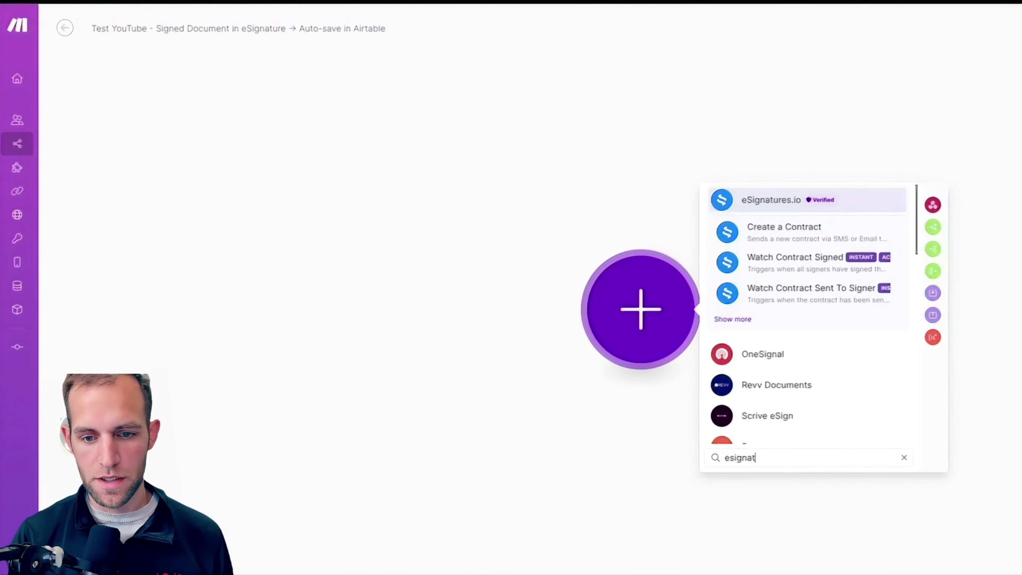
text(ure)
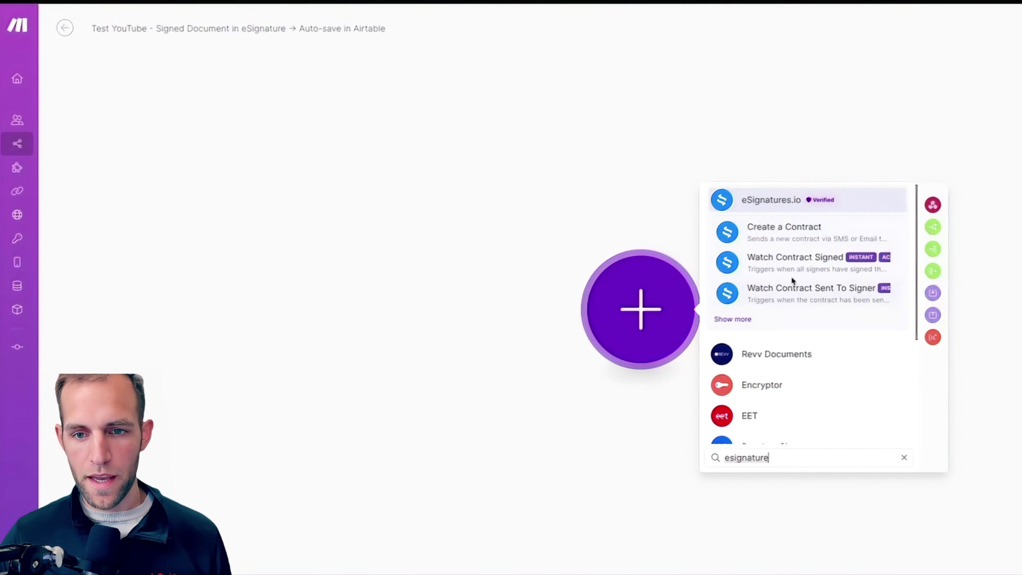
click(743, 320)
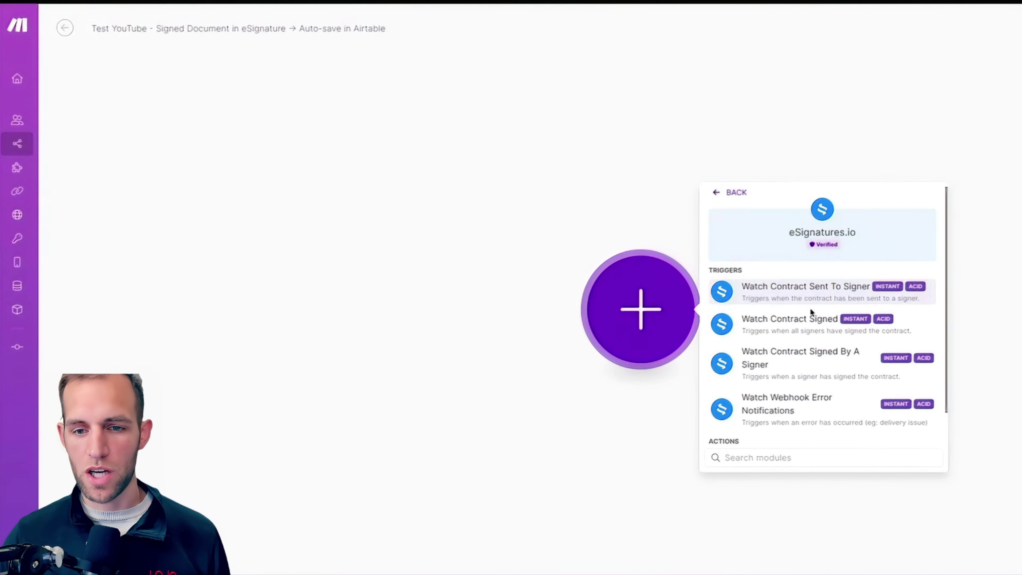
scroll(820, 385, down, 2)
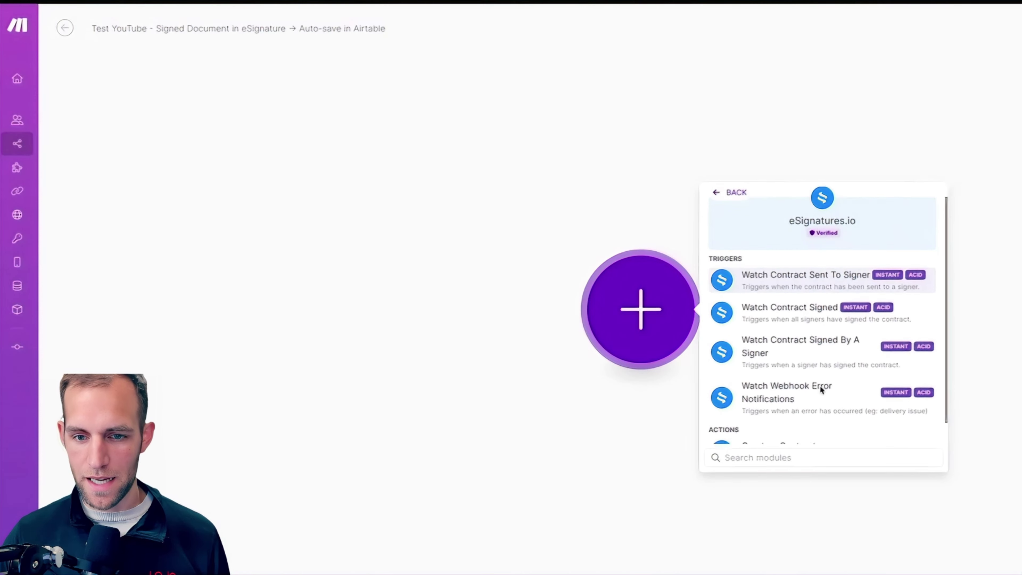
click(805, 302)
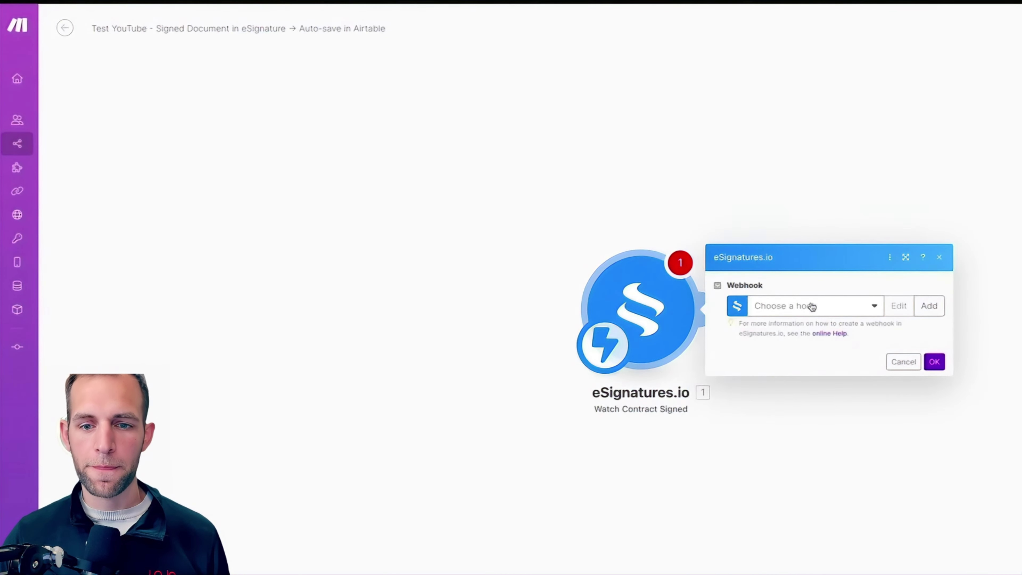
Step: Create a new webhook named 'YouTube Test - Signed Contract'
click(812, 306)
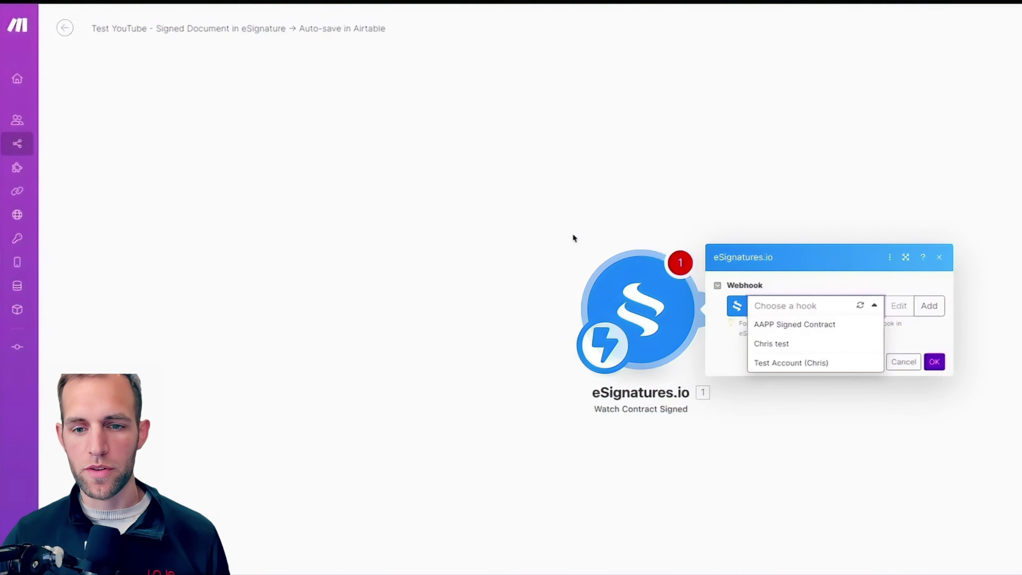
drag(608, 243, 397, 195)
click(723, 262)
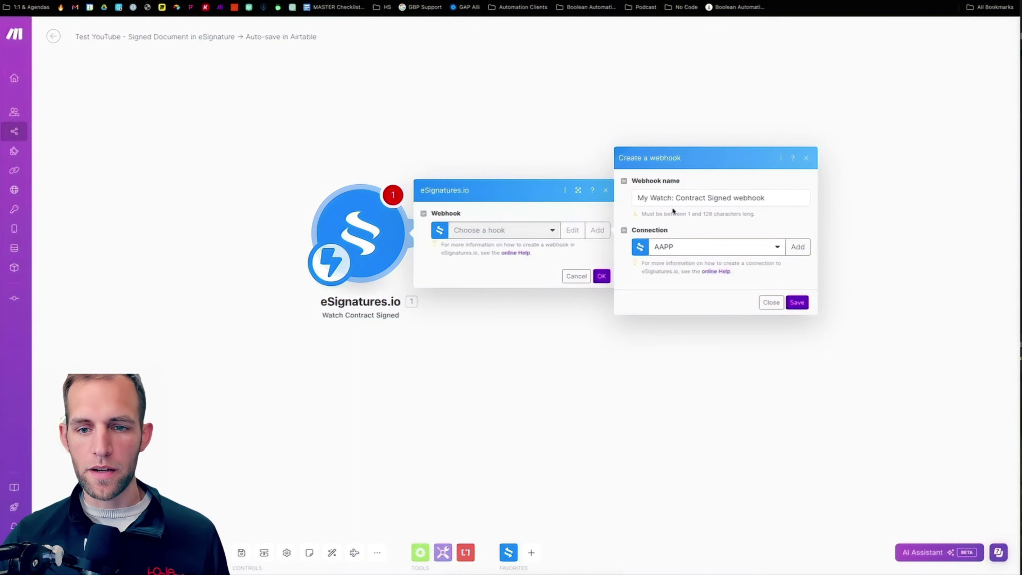
triple_click(652, 198)
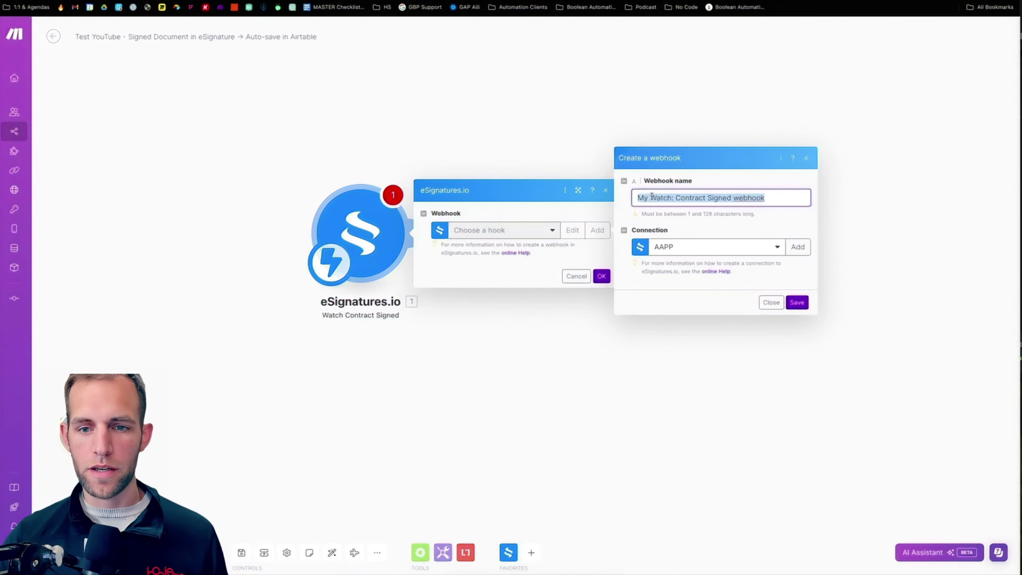
text(YouTube )
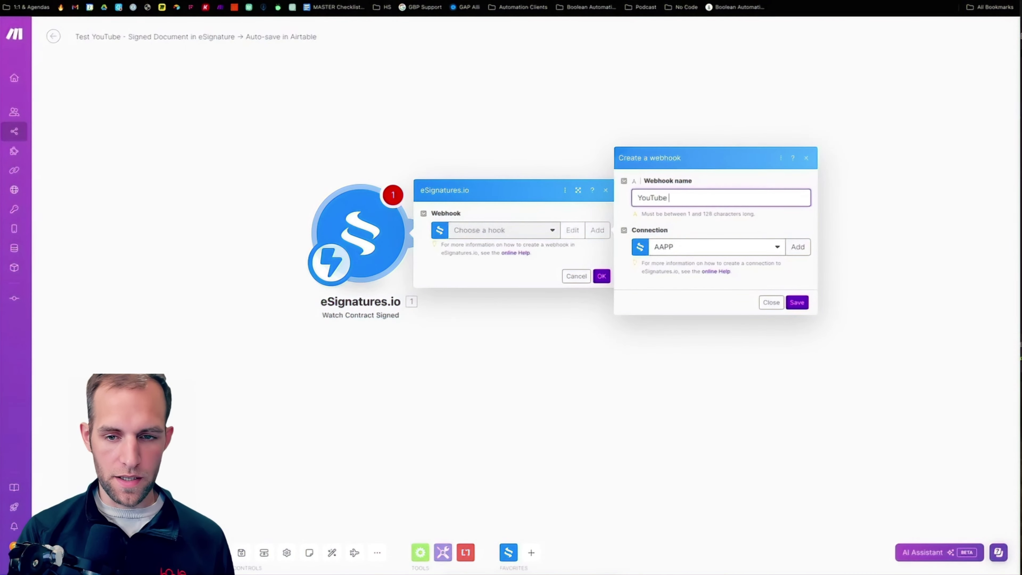
text(Sest - Sig)
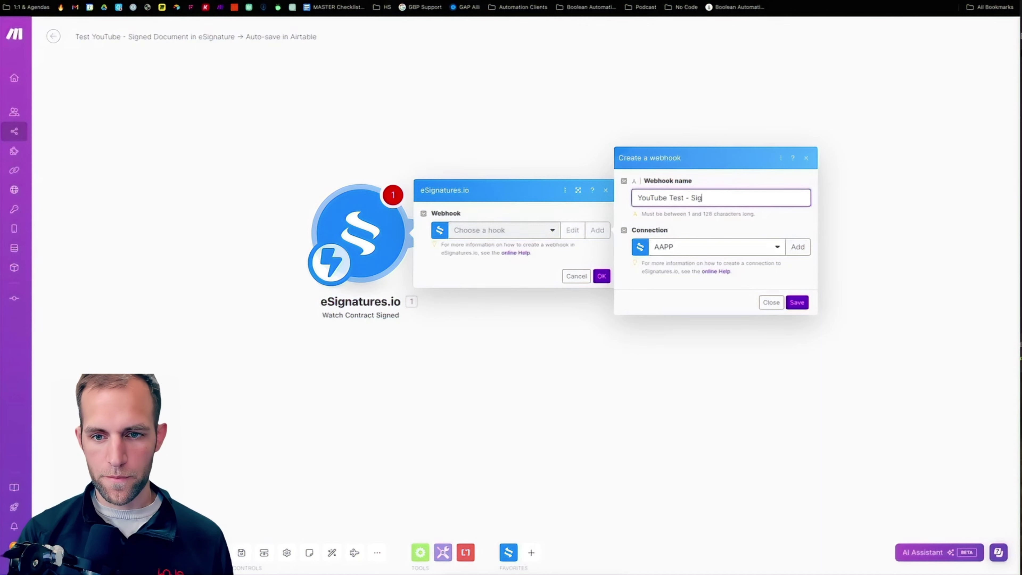
text(ned Contract)
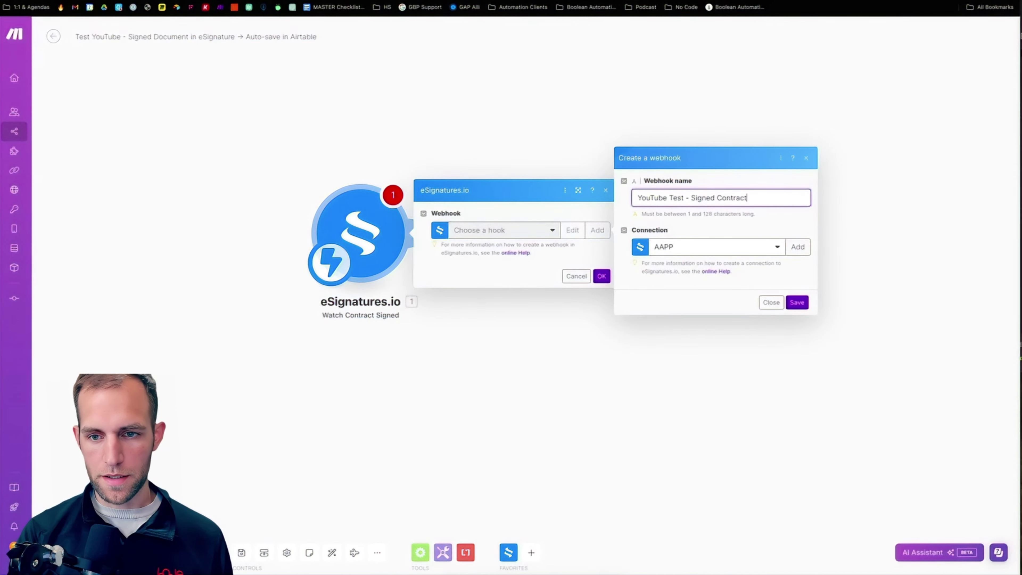
Step: Start a new eSignatures.io connection named 'Test YT'
click(764, 249)
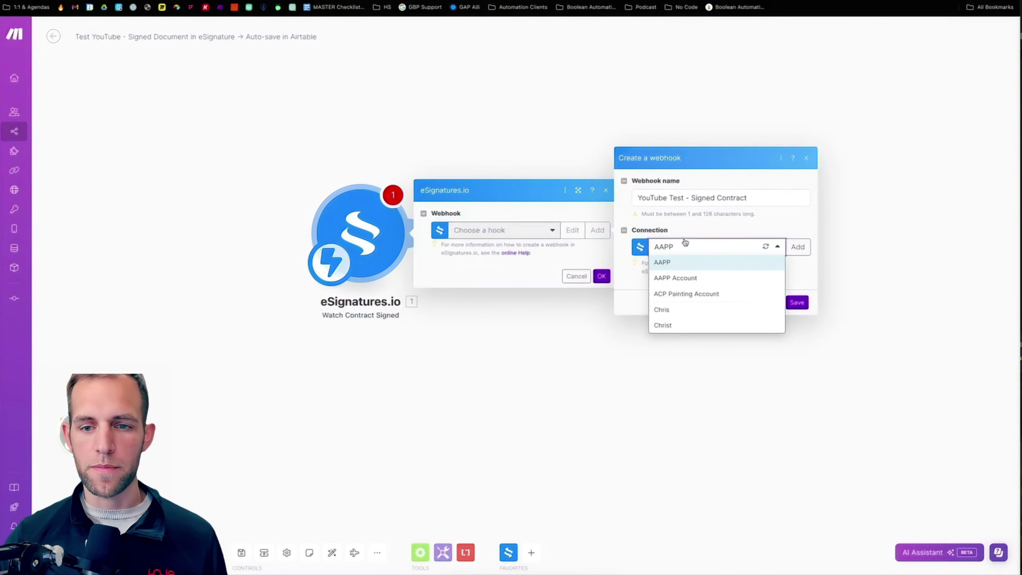
click(676, 229)
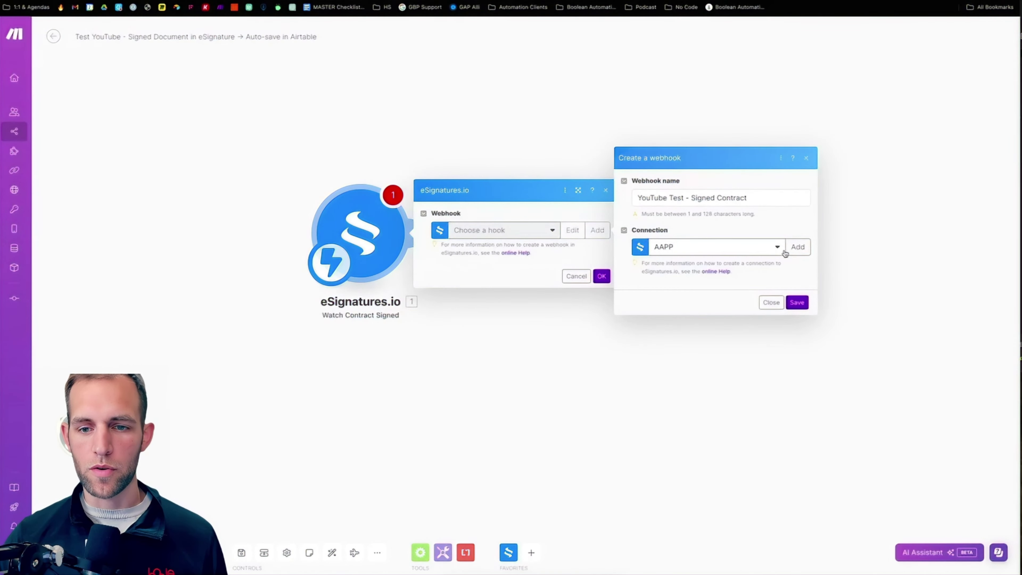
click(797, 247)
triple_click(886, 231)
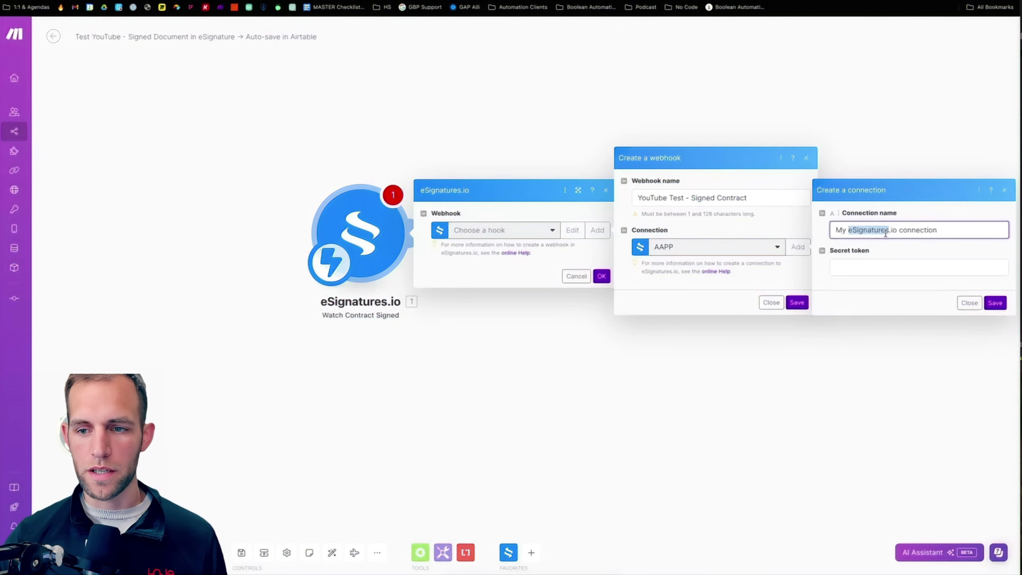
text(Test)
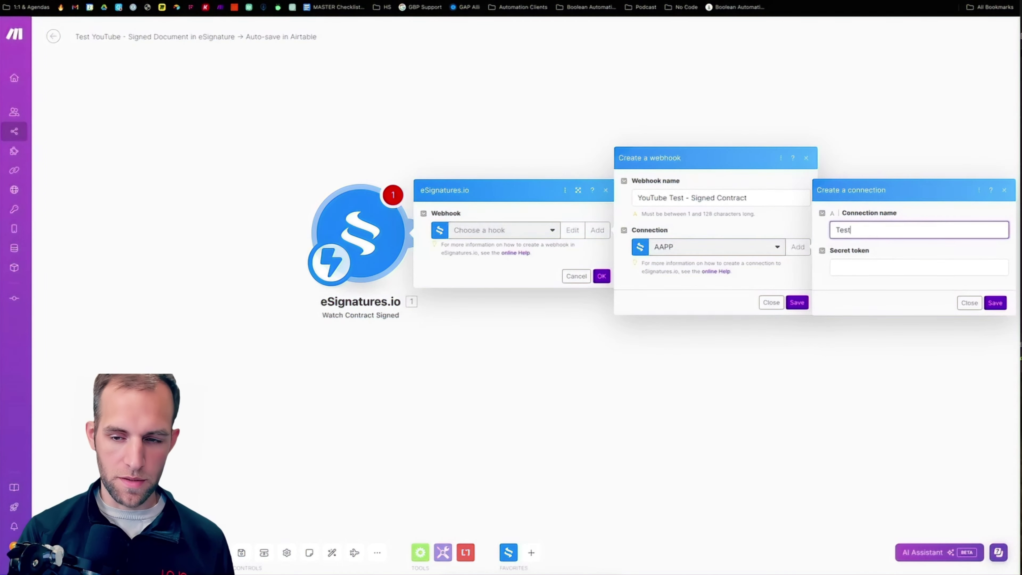
text( YT - ACP)
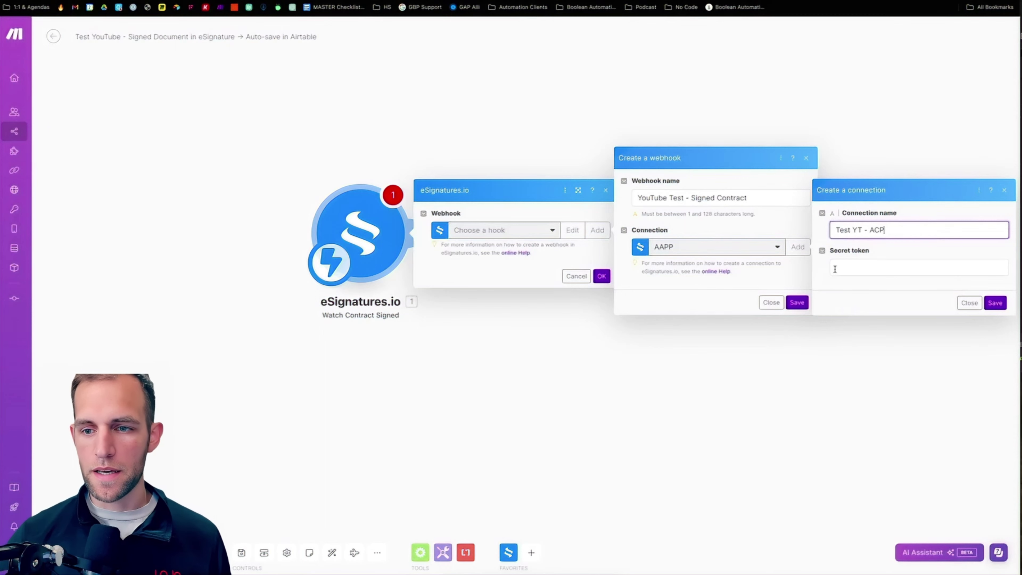
Step: Copy the account's secret token from eSignatures.io's API & Automation page
click(856, 266)
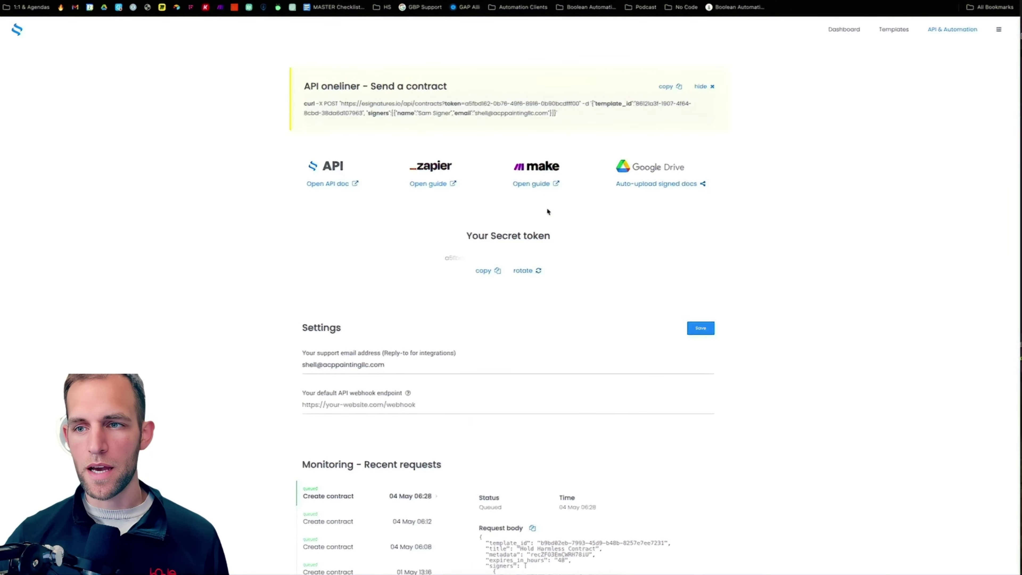
click(483, 270)
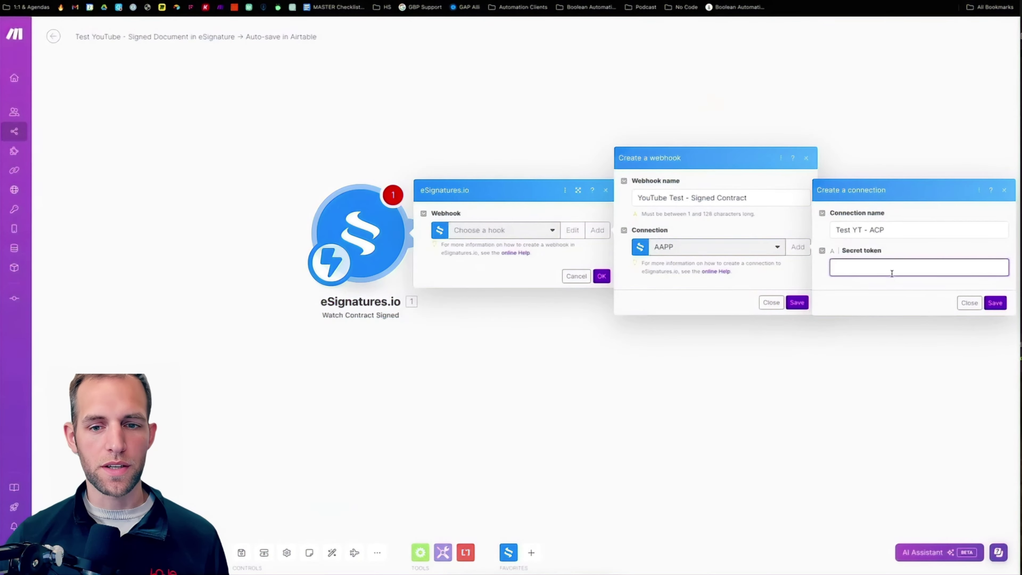
Step: Paste the secret token, then save the Test YT - ACP connection and the Signed Contract webhook
key(ctrl+v)
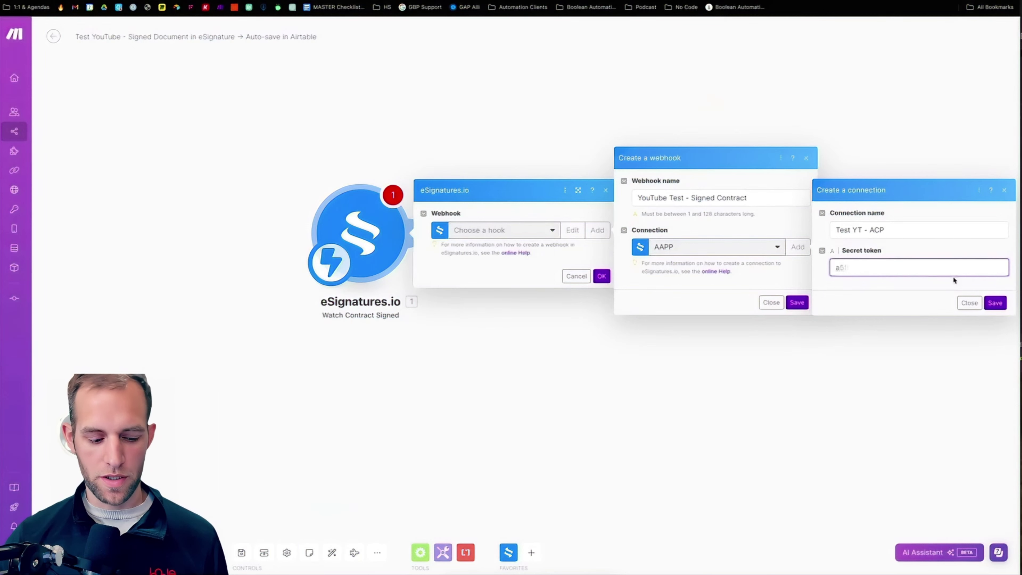
click(996, 303)
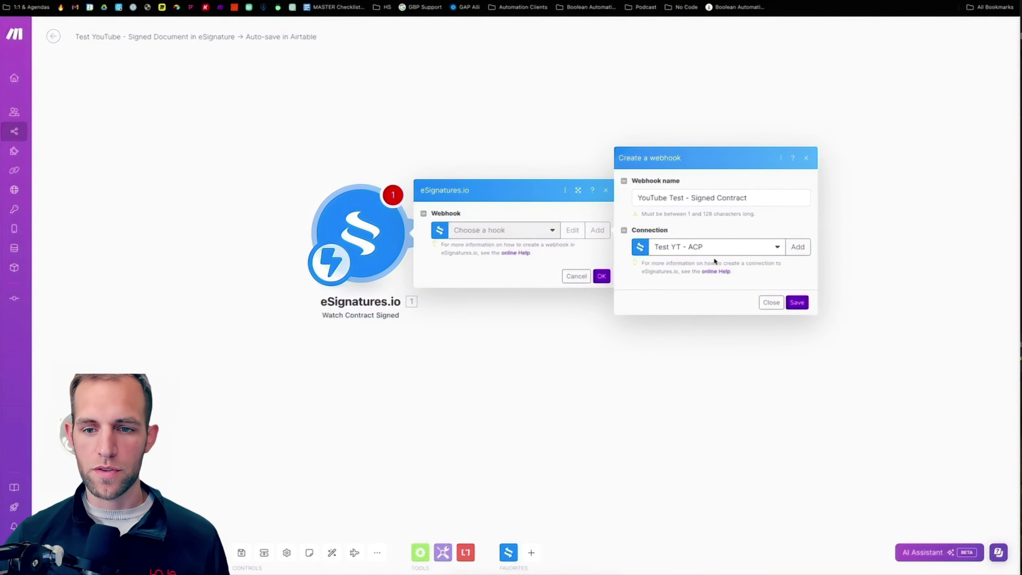
click(798, 302)
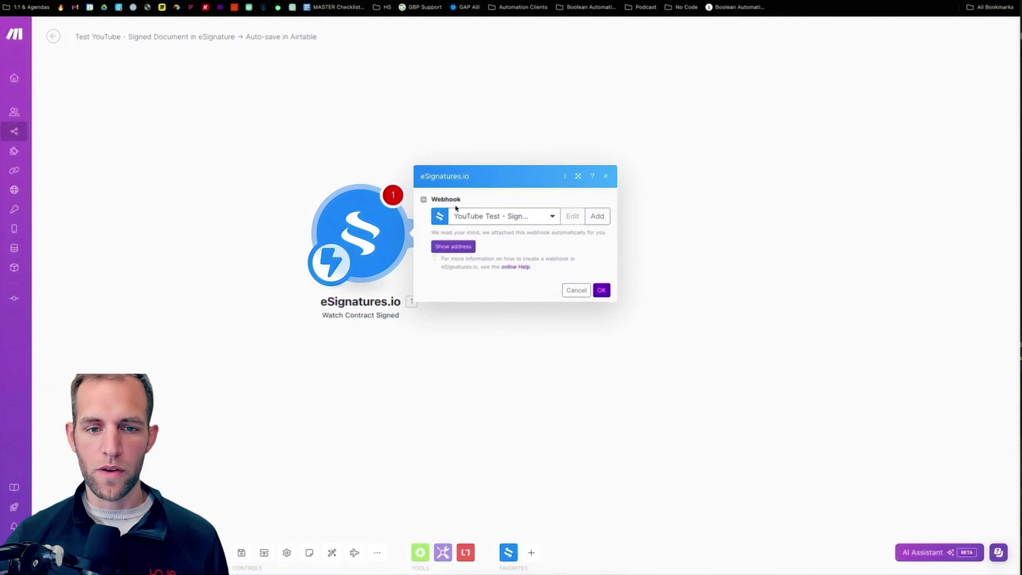
click(602, 290)
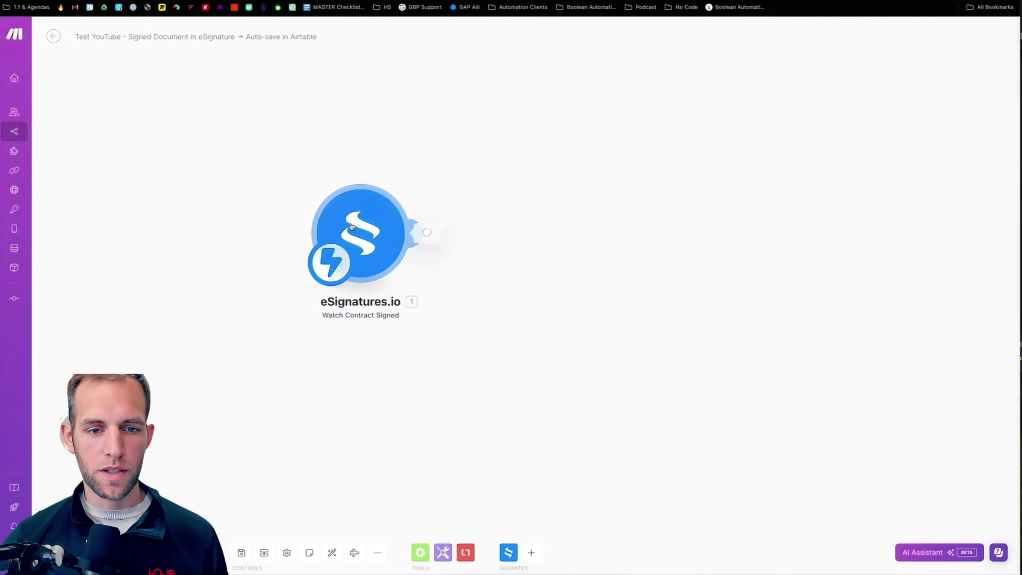
click(377, 226)
Step: Add an Airtable Update a Record module after the Watch Contract Signed trigger
click(602, 291)
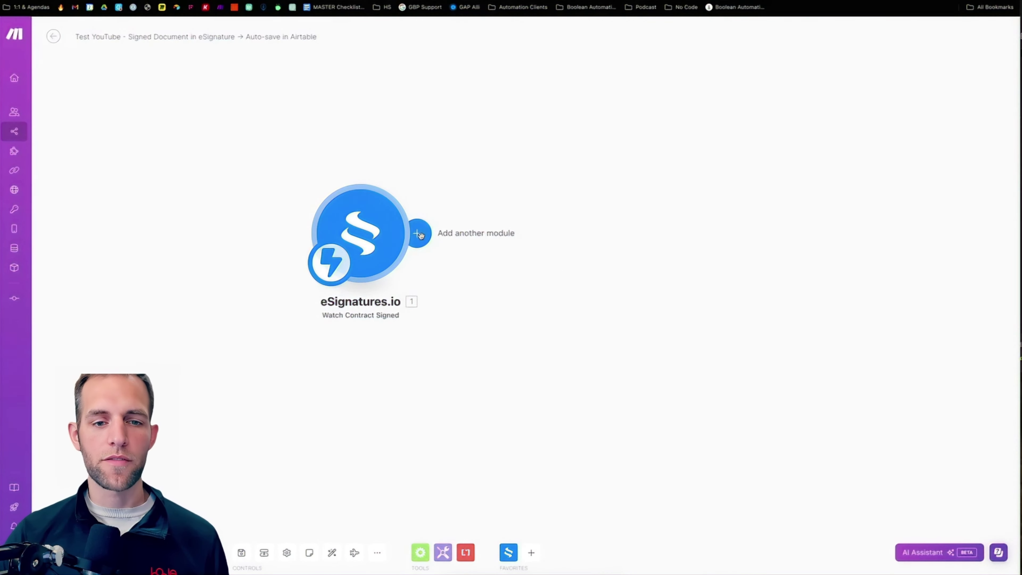
click(419, 234)
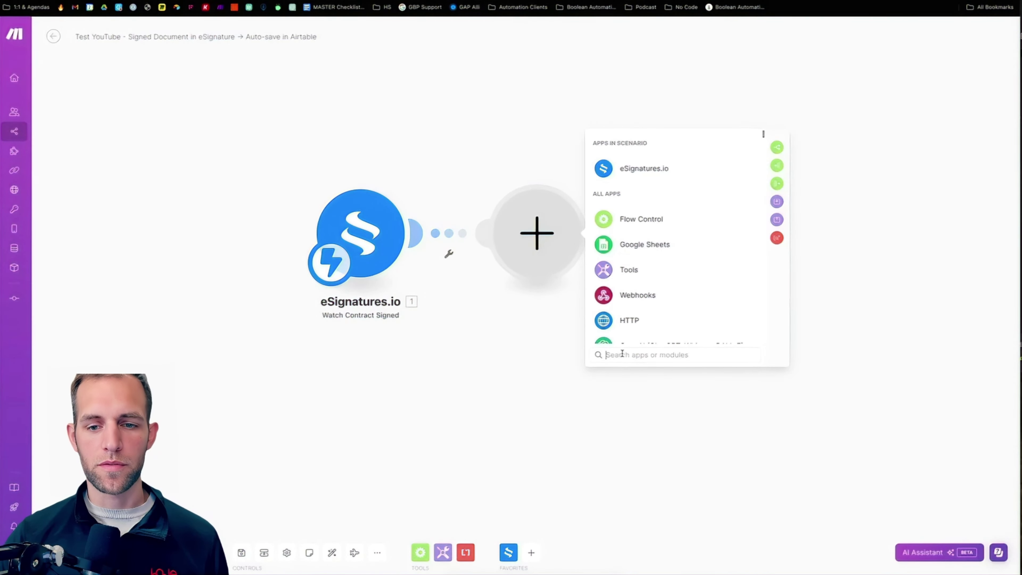
text(air)
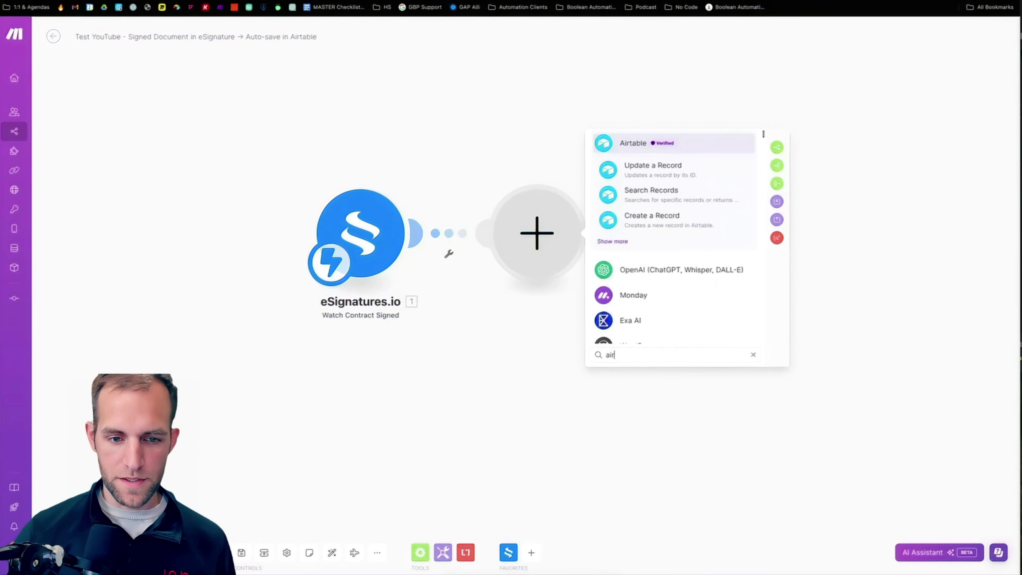
text(table)
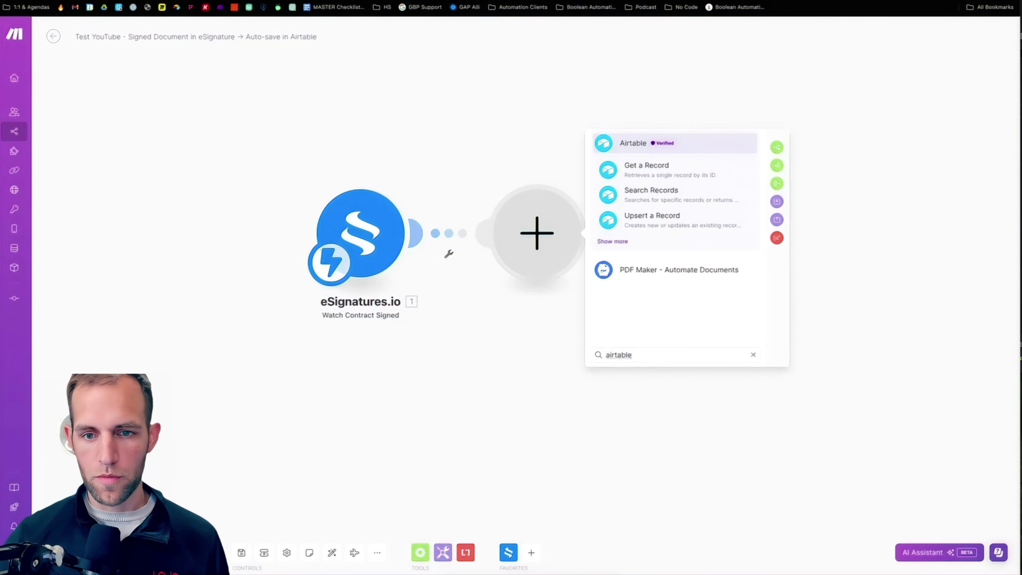
text( up)
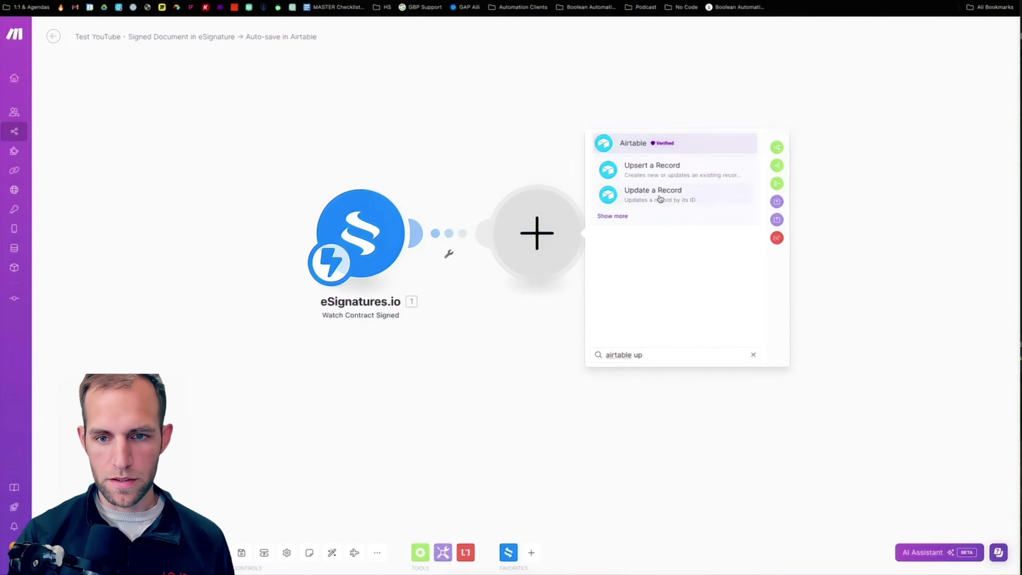
click(660, 199)
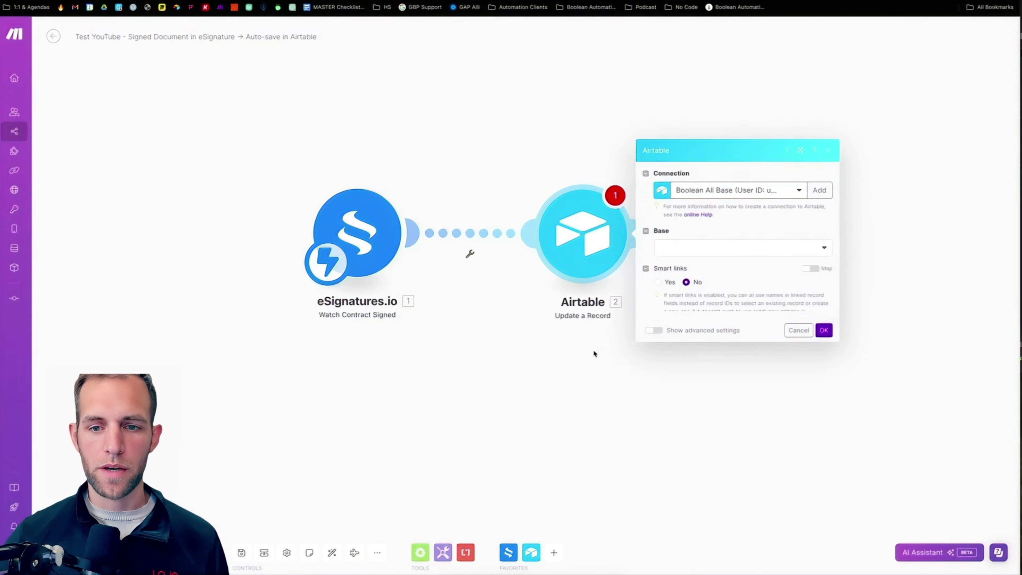
click(352, 227)
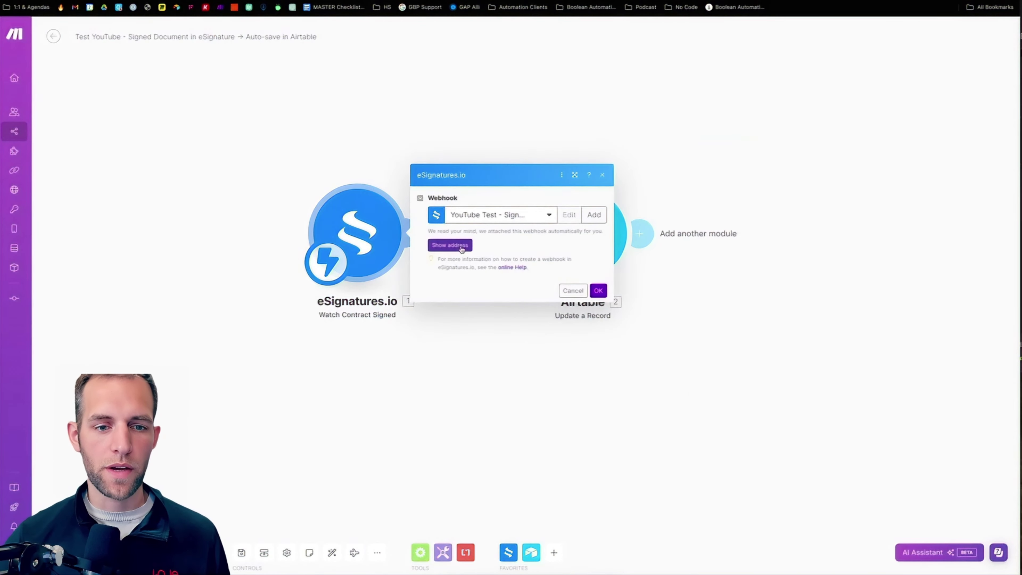
click(450, 246)
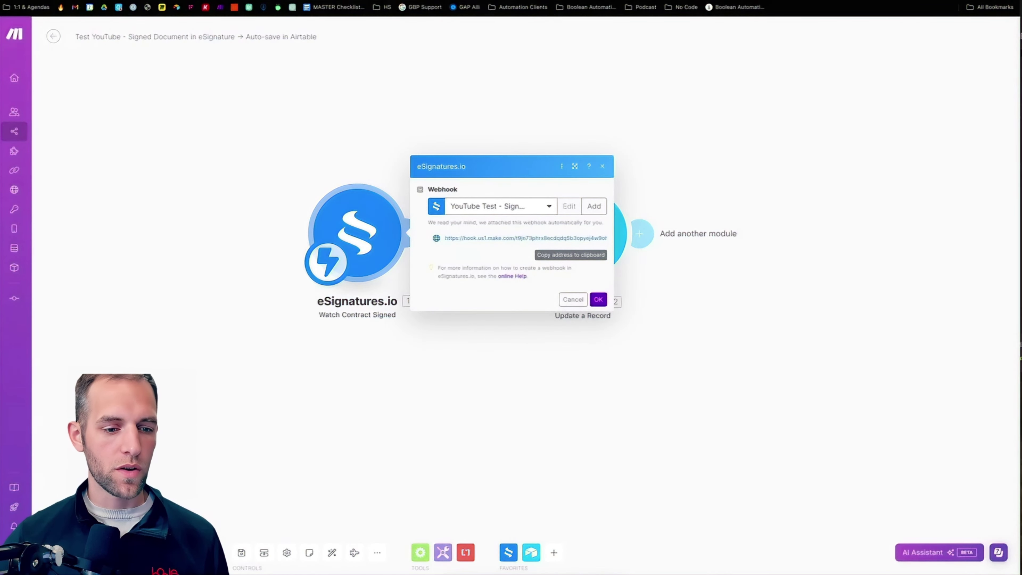
click(599, 300)
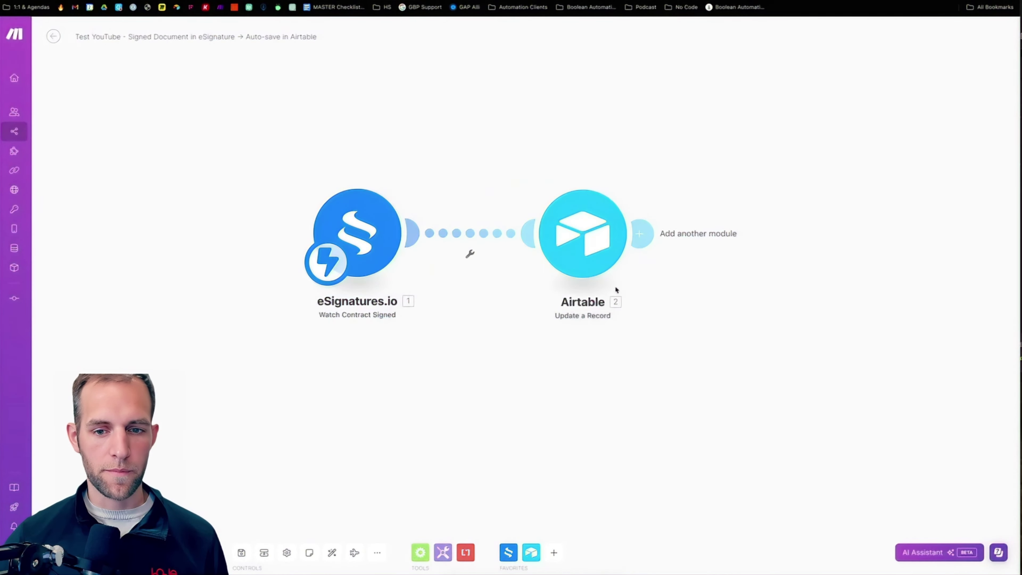
click(604, 259)
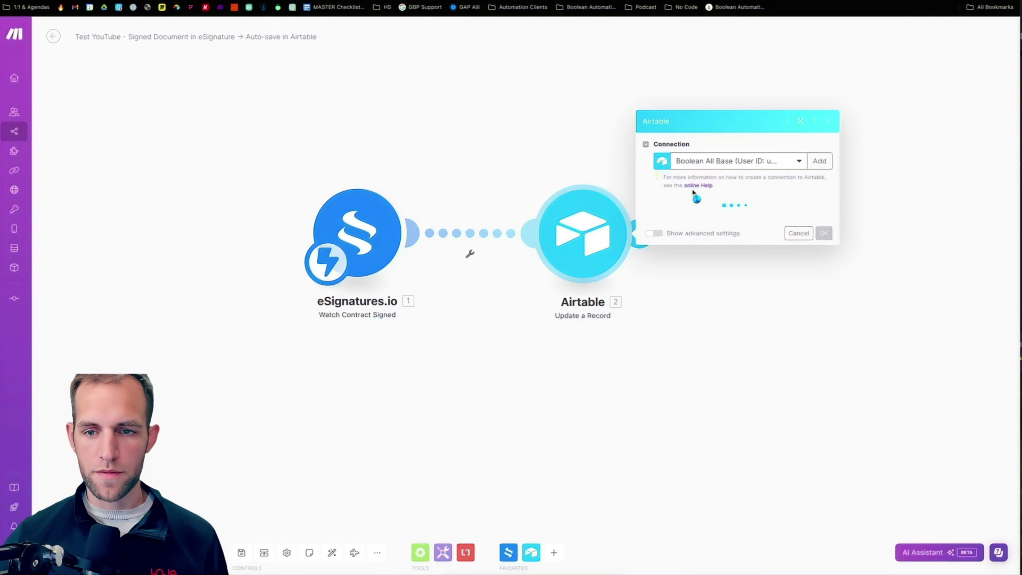
Step: Target the Hold Harmless table in the ACP Painting Project Management base
click(723, 219)
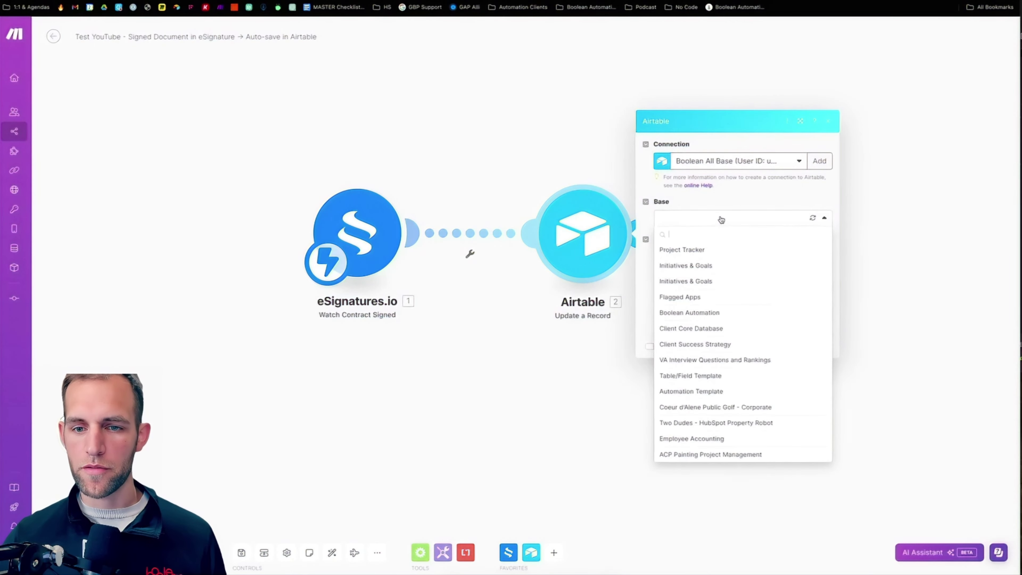
text(acp)
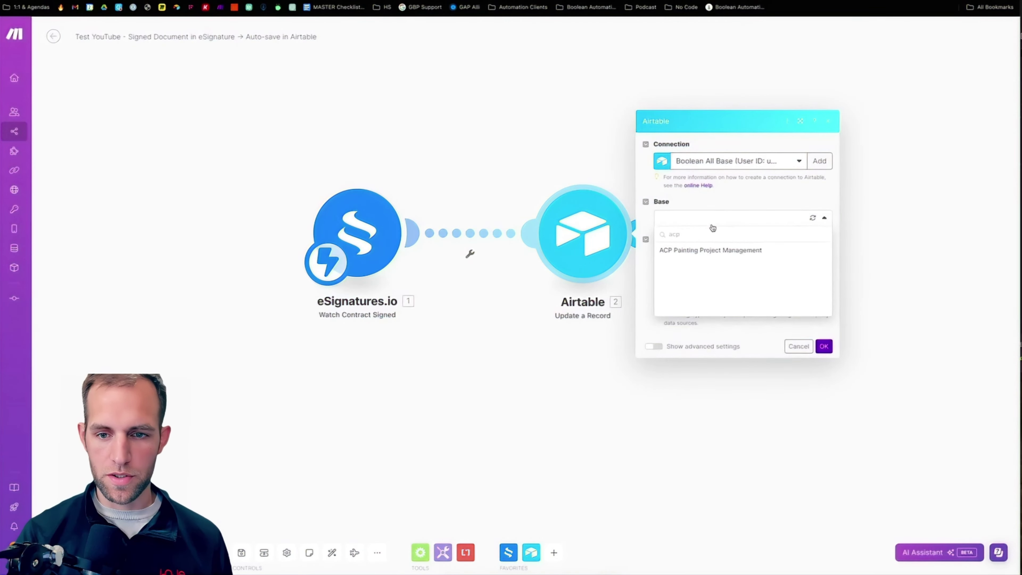
click(698, 250)
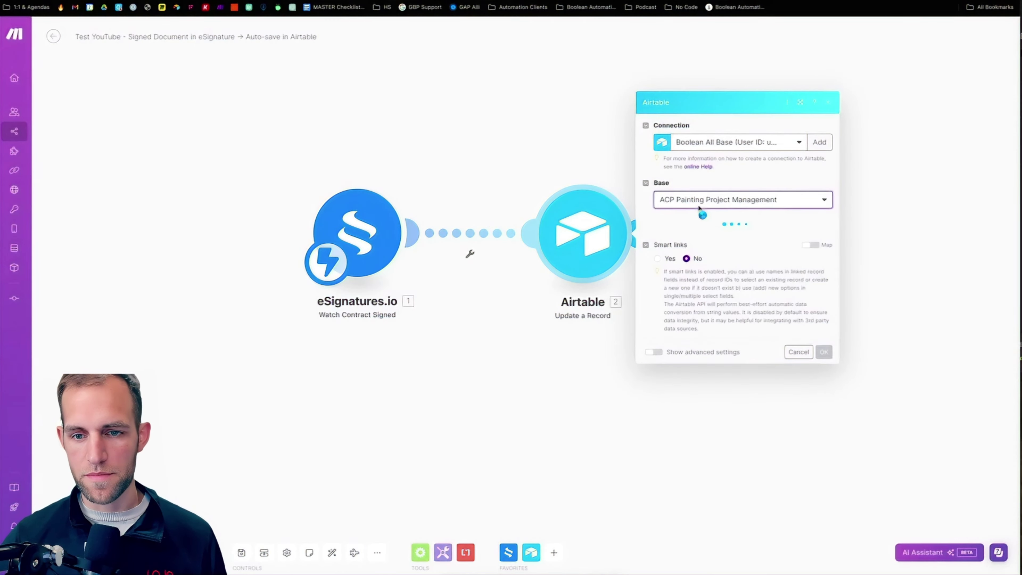
click(691, 240)
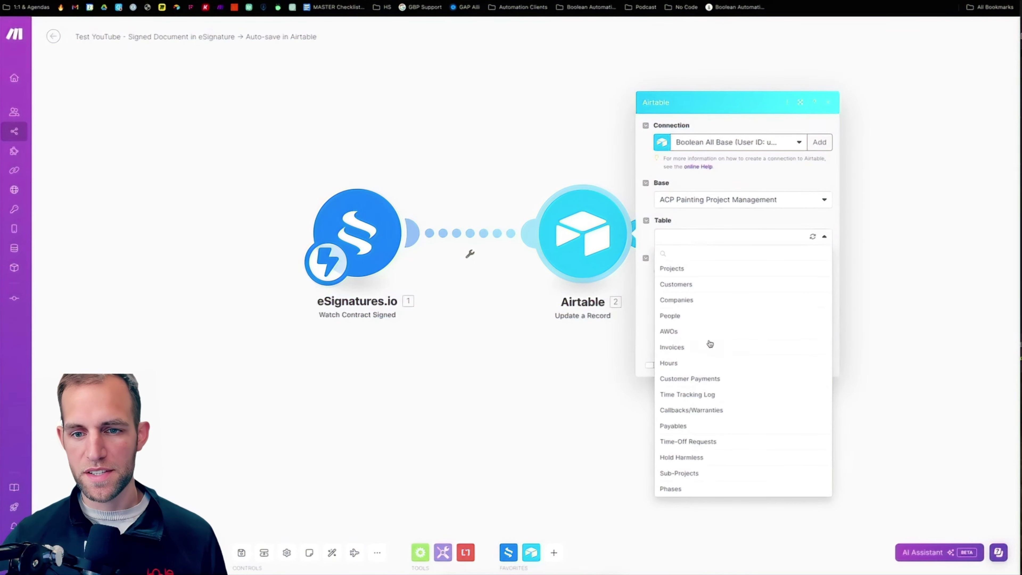
click(687, 458)
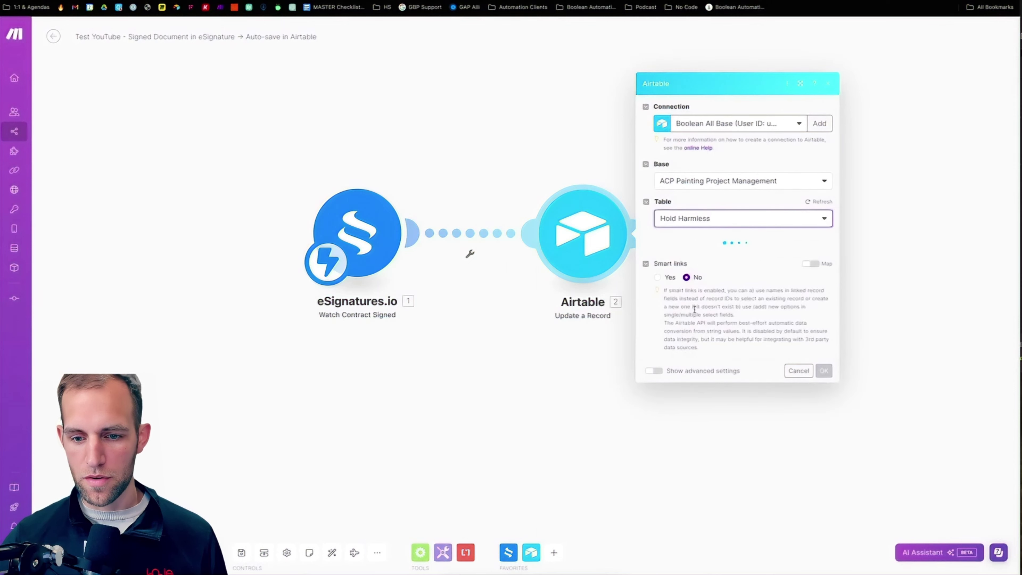
Step: Map the eSignatures.io Metadata value into the Record ID field
click(787, 202)
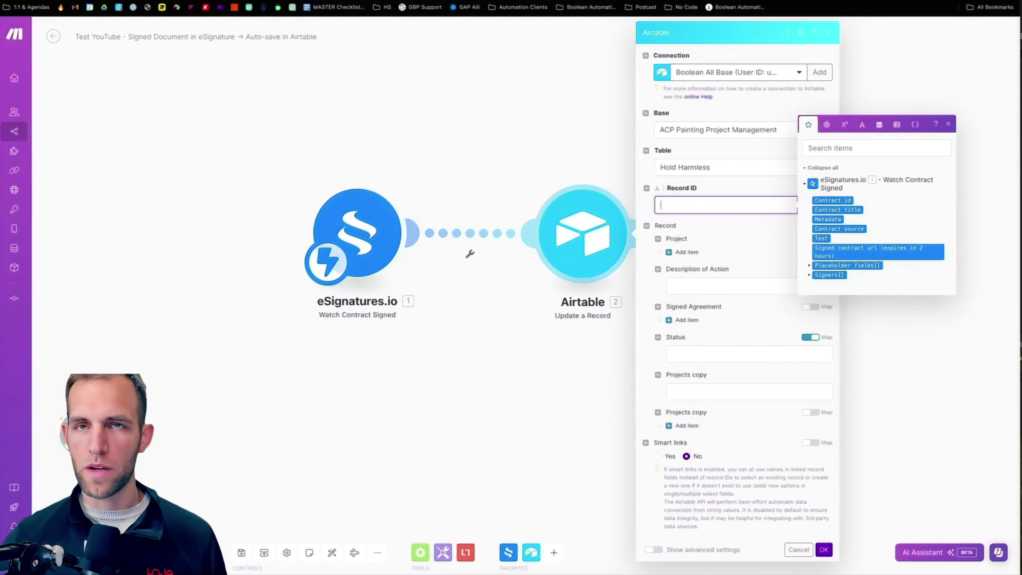
key(Escape)
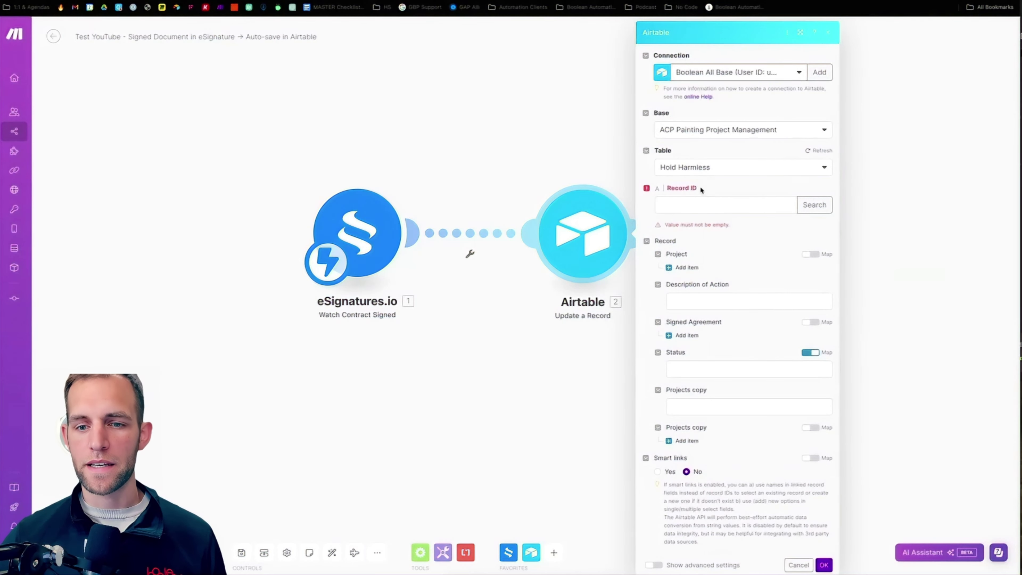
click(704, 206)
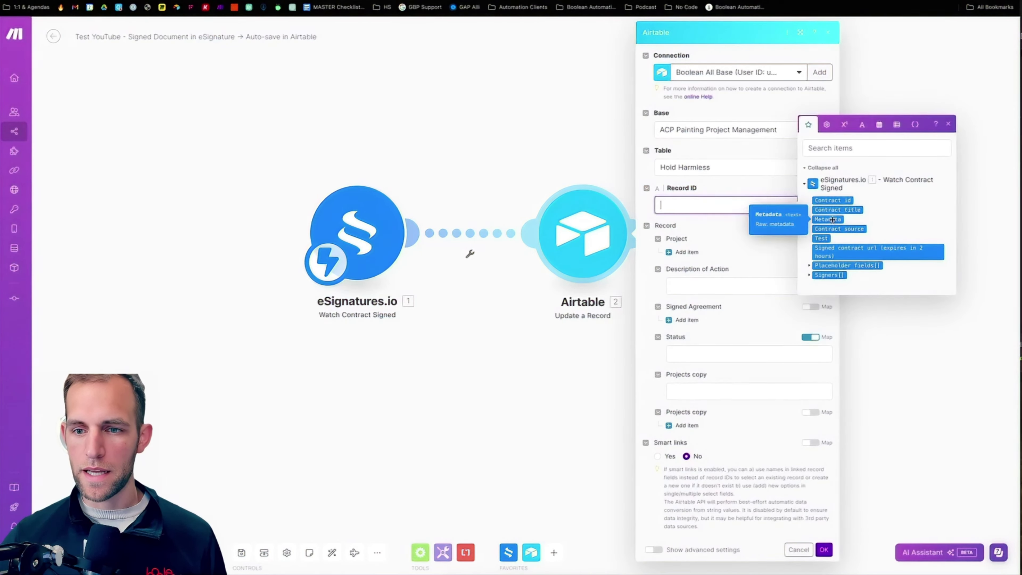
drag(832, 219, 689, 207)
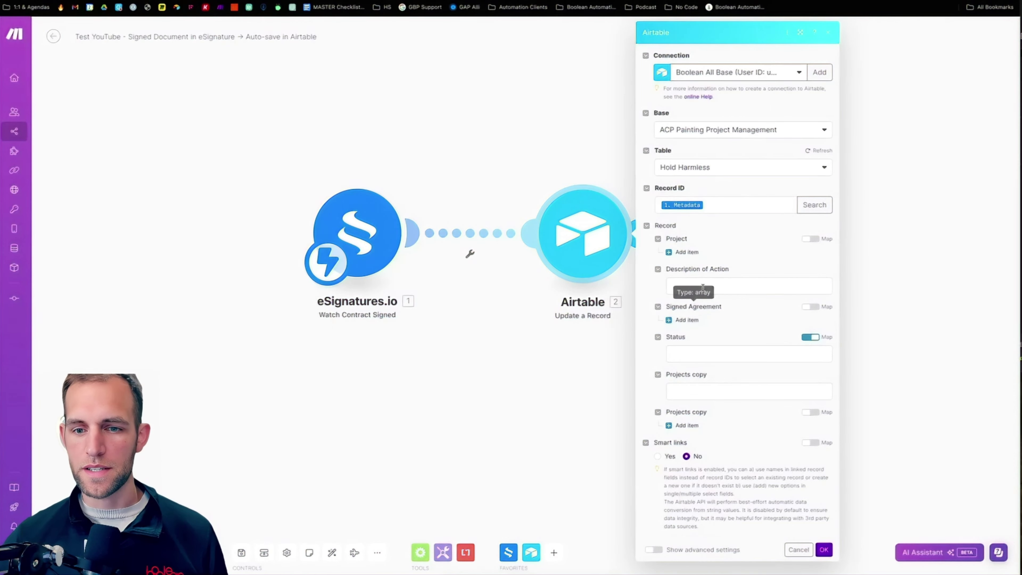
key(ctrl+Tab)
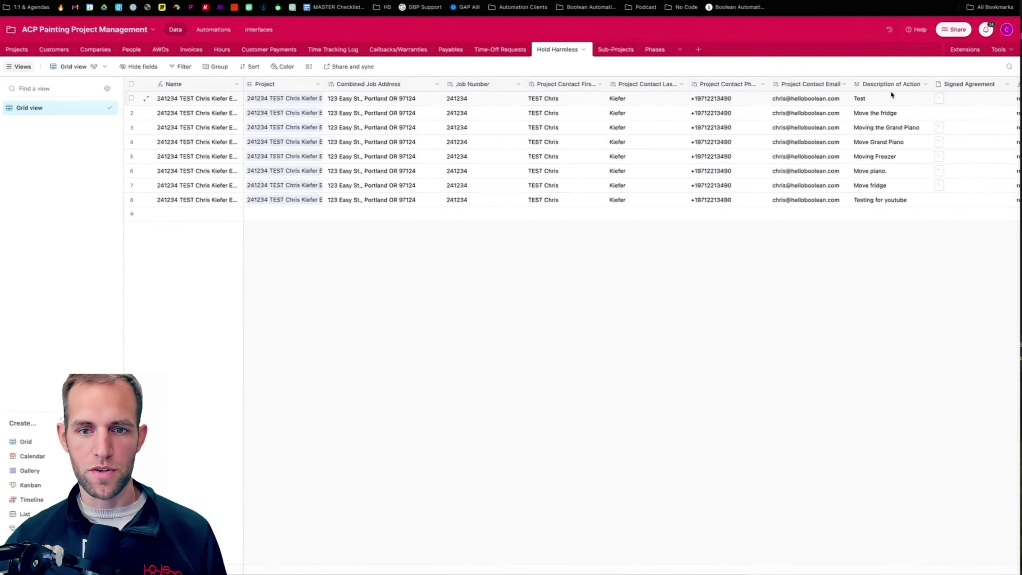
Step: Inspect the Hold Harmless grid's Signed Agreement, Record ID and Status columns in Airtable
scroll(890, 90, right, 3)
click(869, 89)
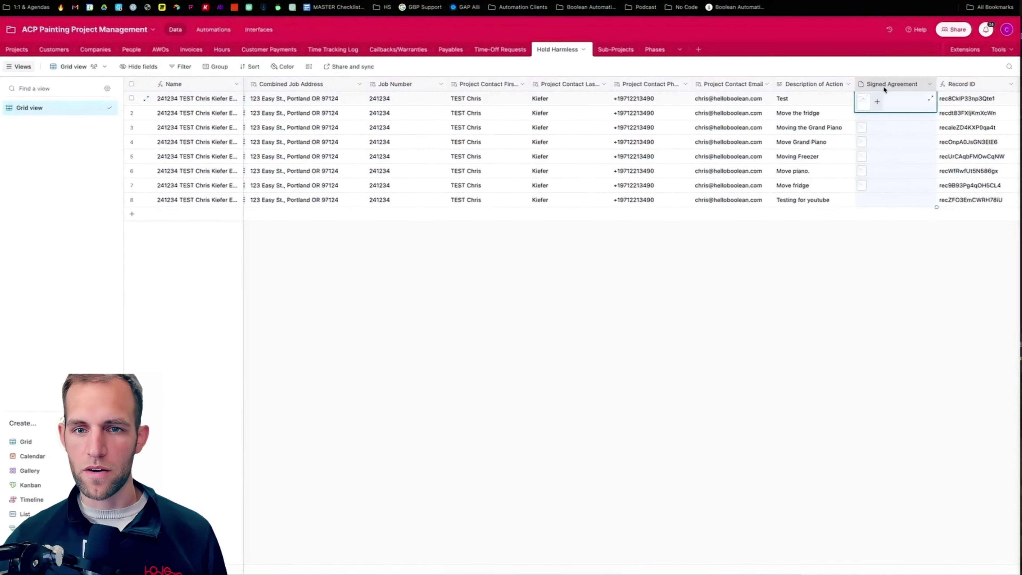
scroll(880, 106, right, 10)
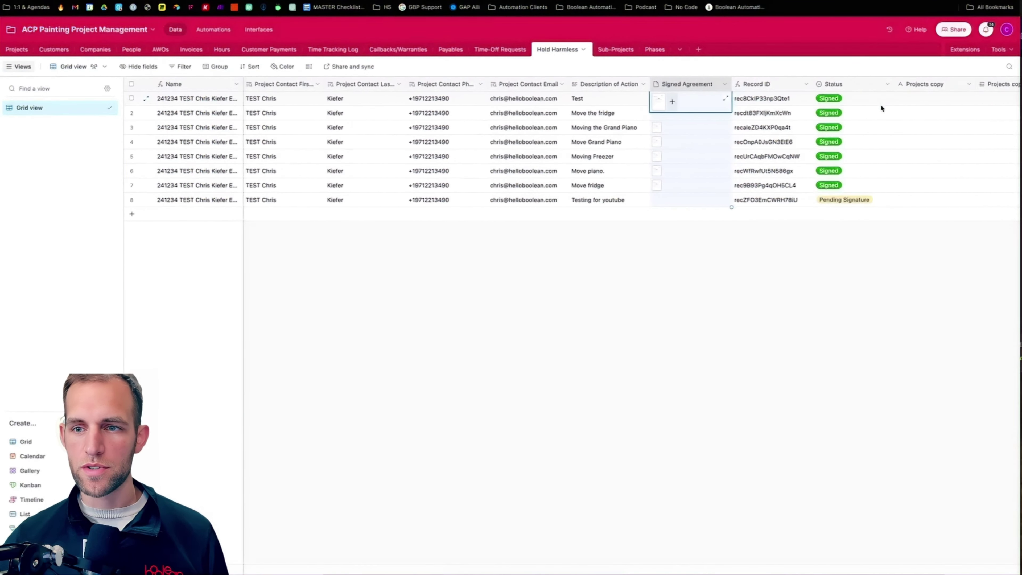
scroll(880, 107, right, 1)
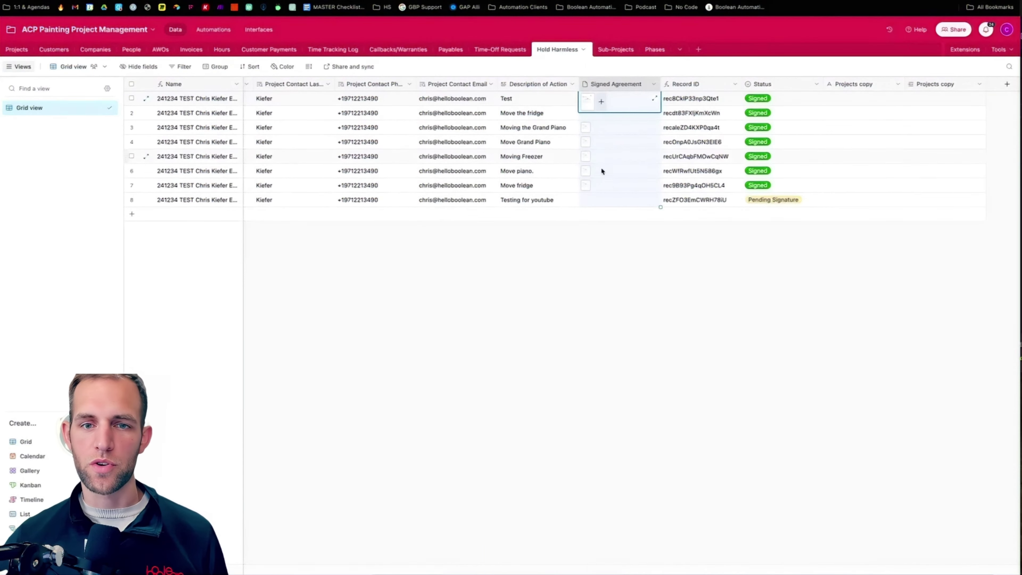
key(ctrl+Tab)
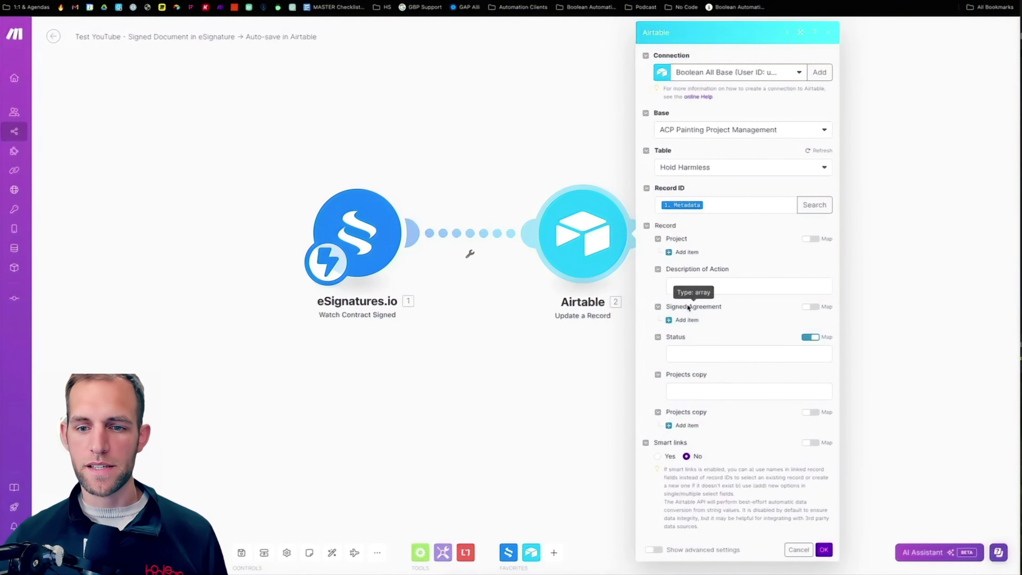
Step: Add a Signed Agreement item with File URL mapped to the signed contract url
click(686, 320)
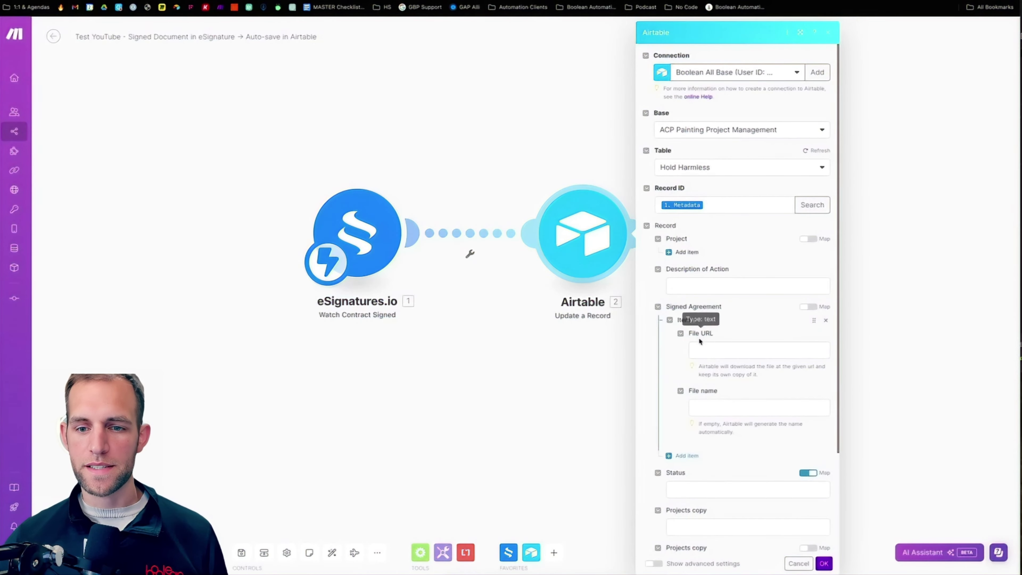
click(700, 349)
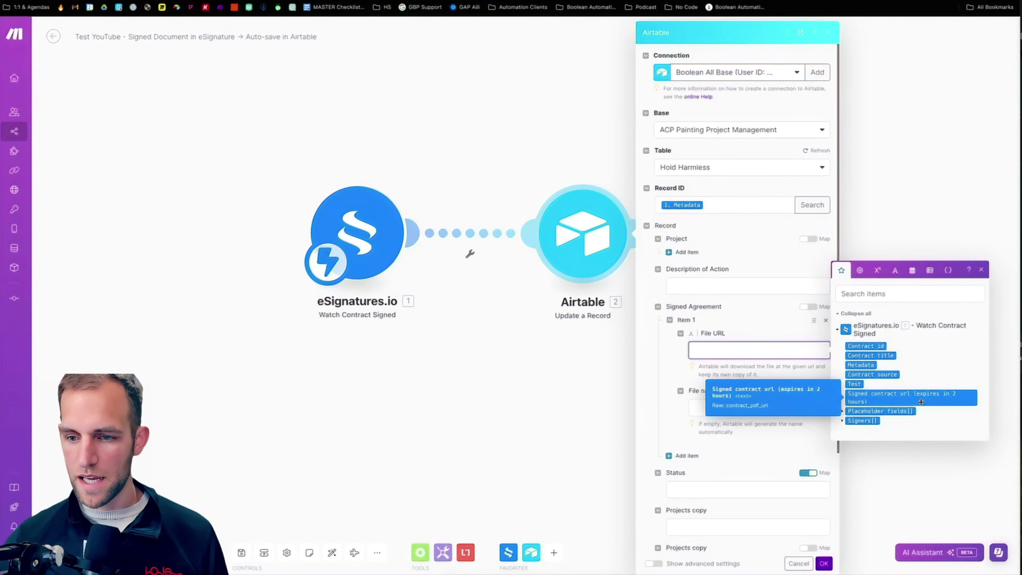
click(906, 402)
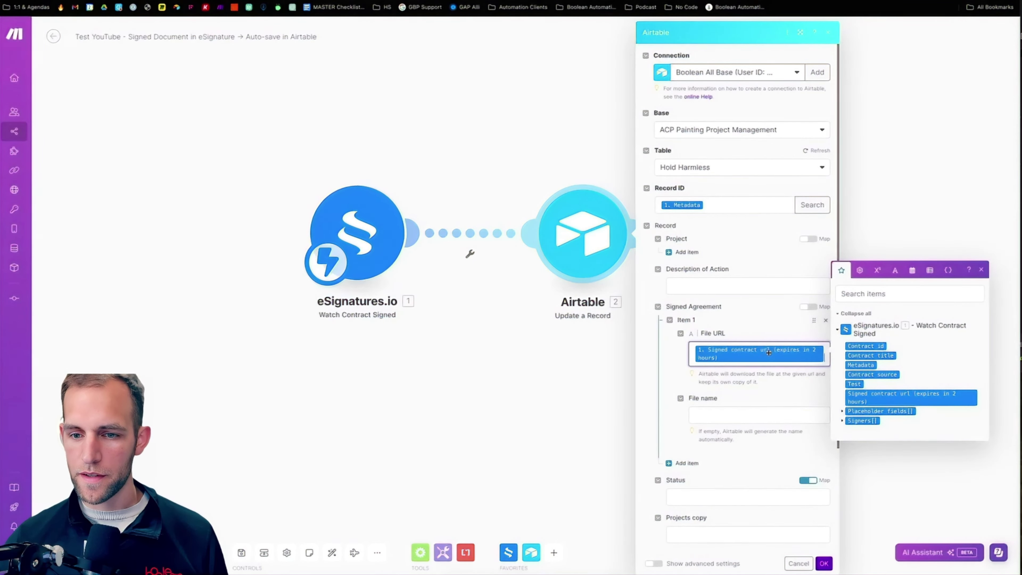
Step: Set the attachment File name to Contract title - signer Name
click(712, 415)
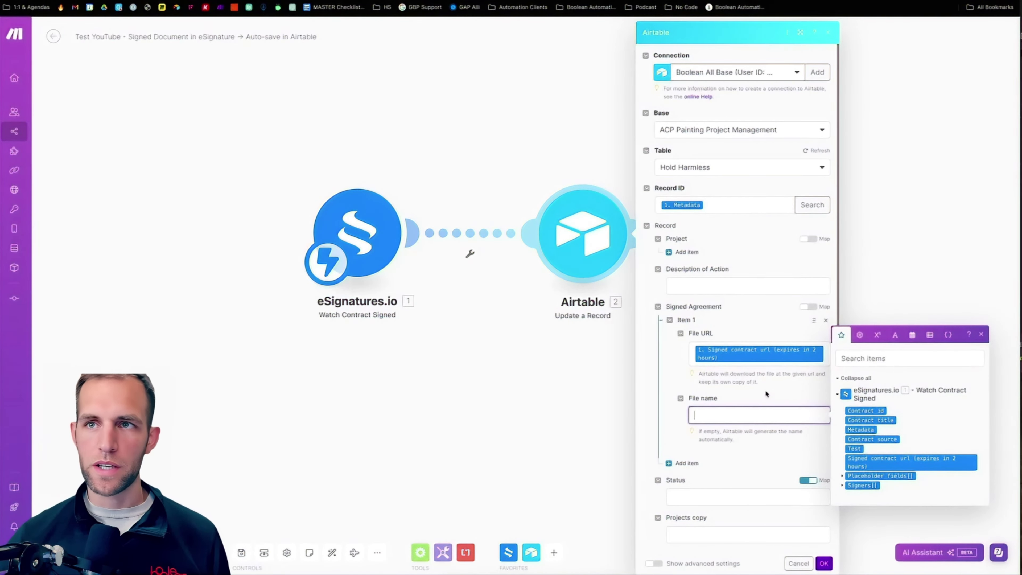
click(874, 421)
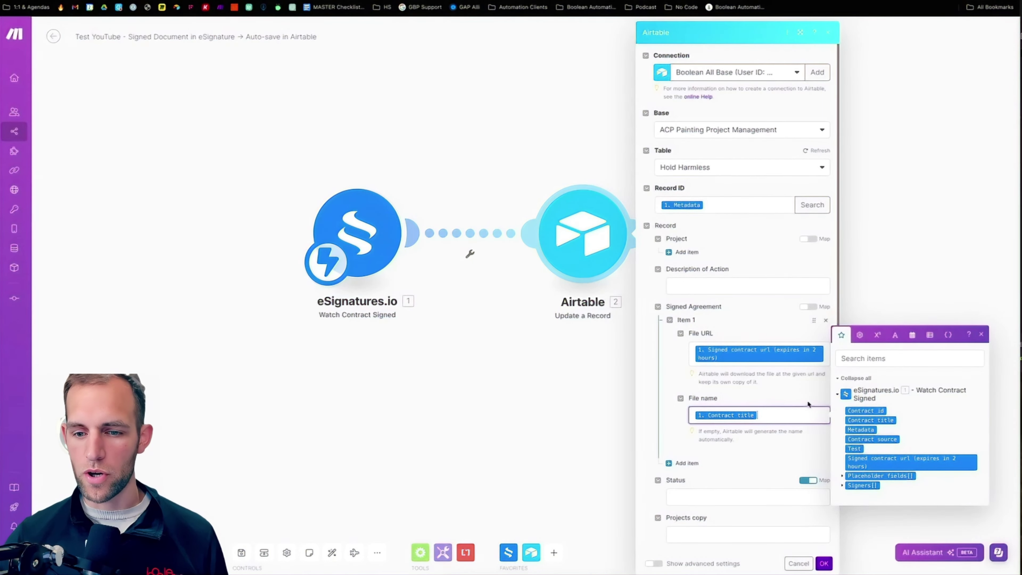
text(-)
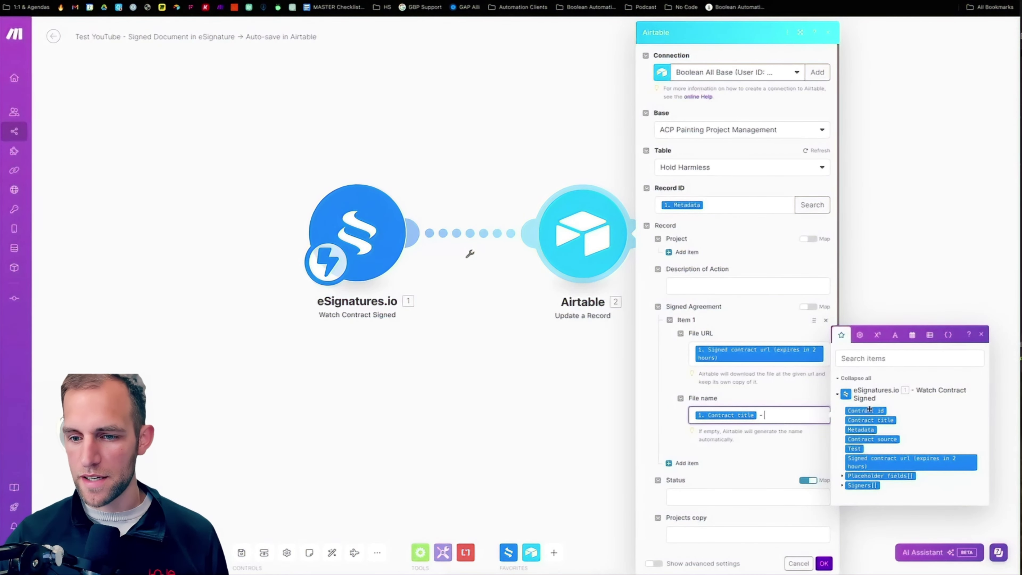
click(862, 486)
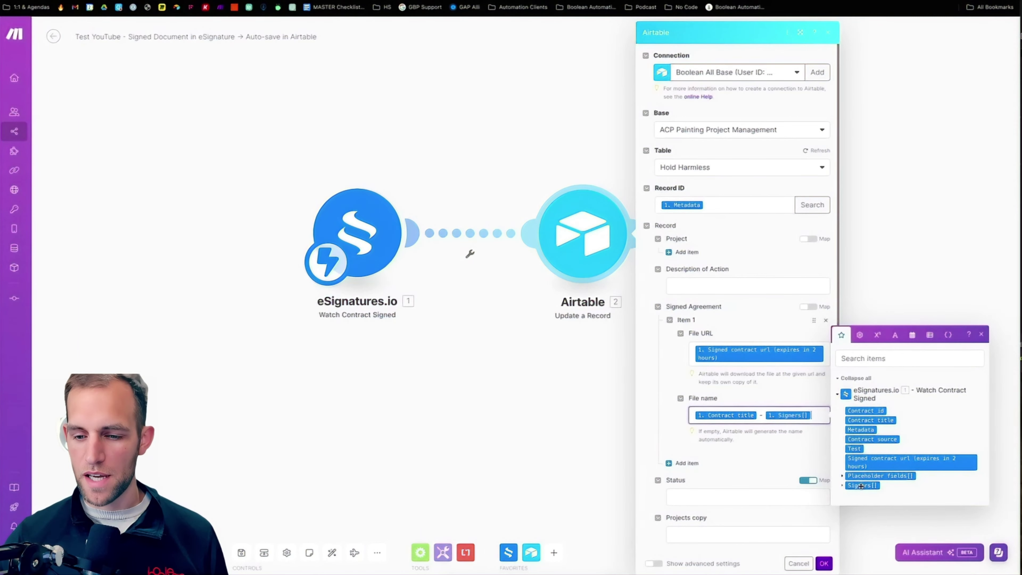
key(BackSpace)
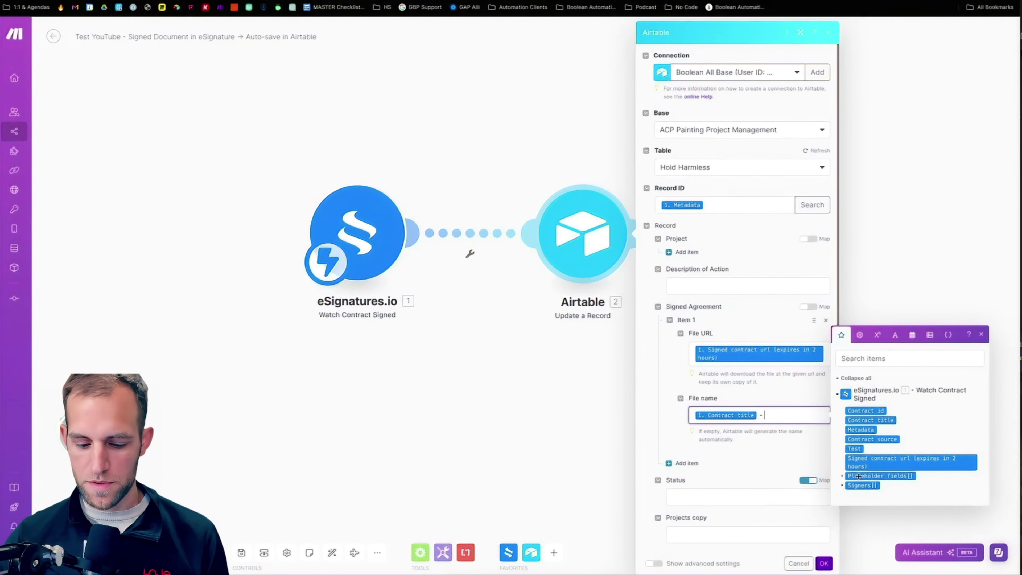
click(843, 486)
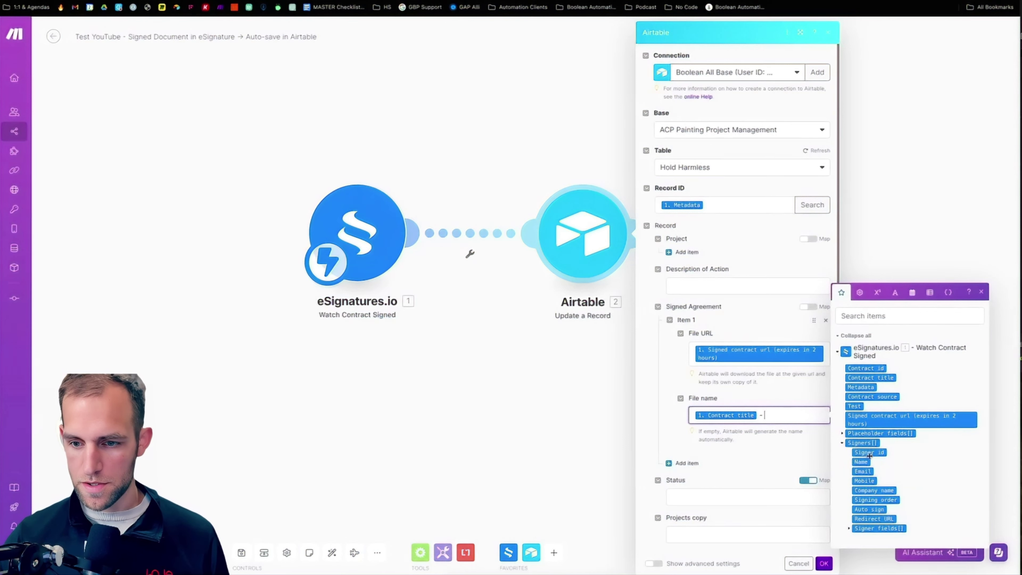
click(861, 462)
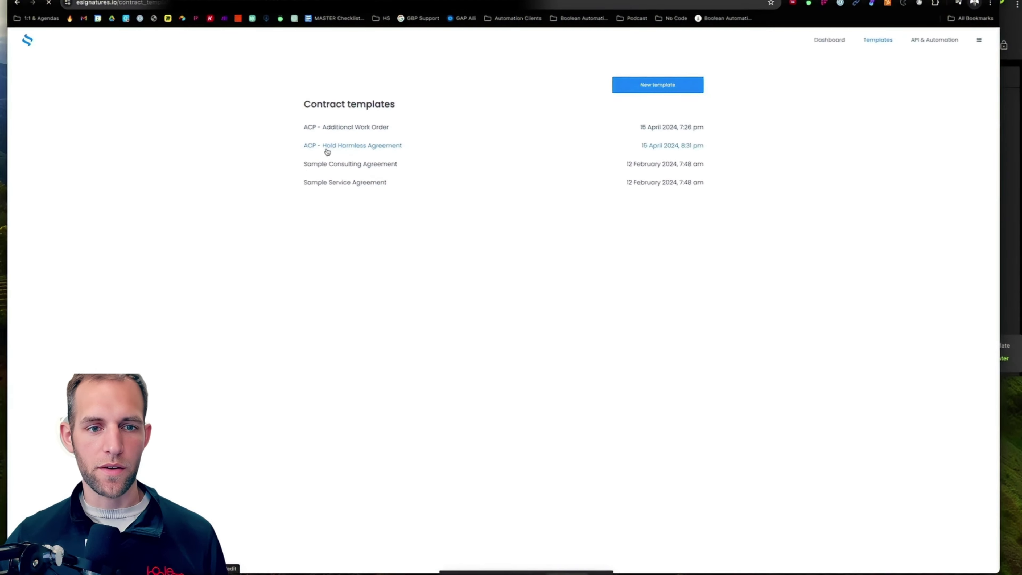
click(326, 147)
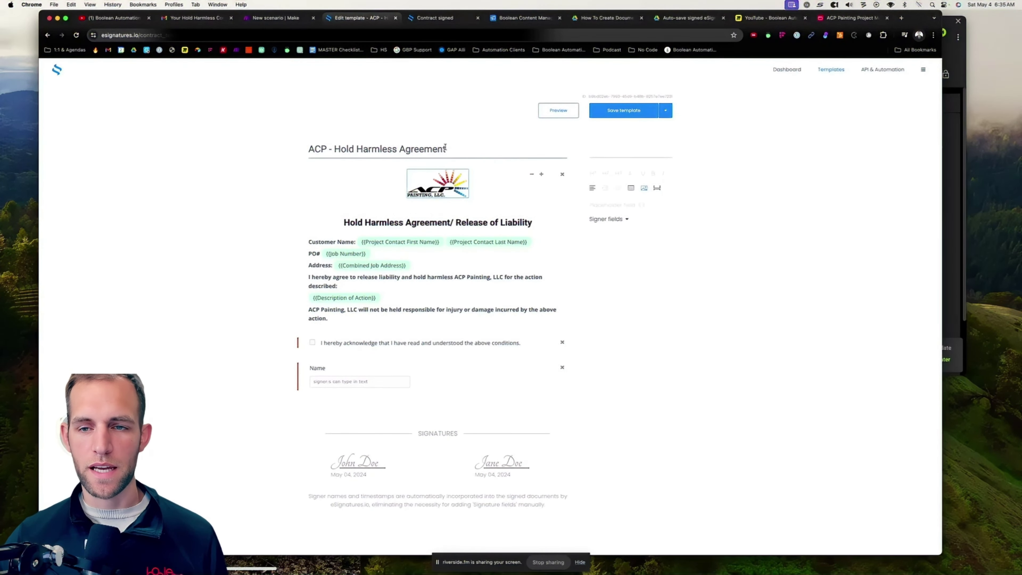
Step: Close the Airtable module and leave the scenario switched on and saved
click(255, 19)
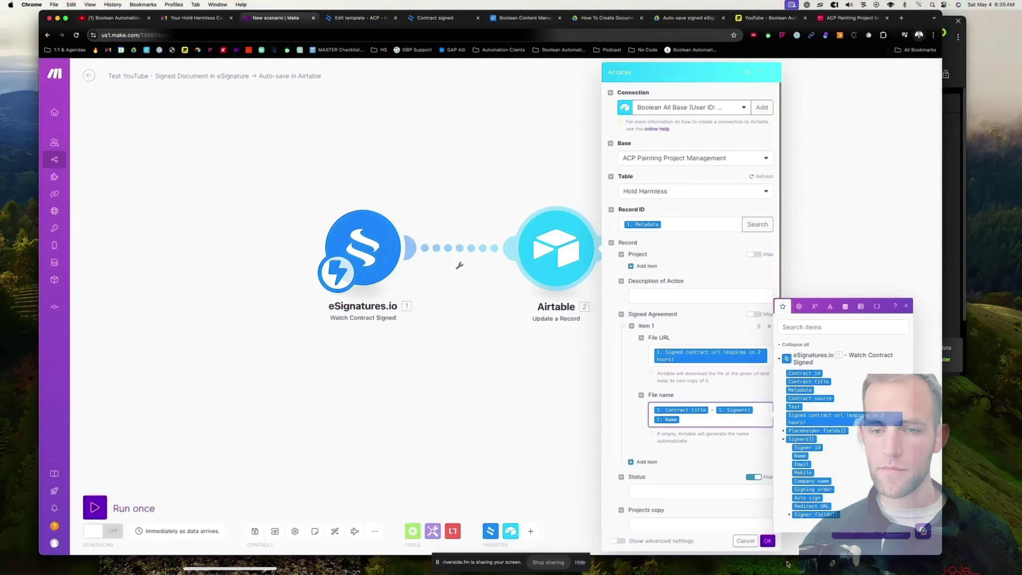
click(772, 546)
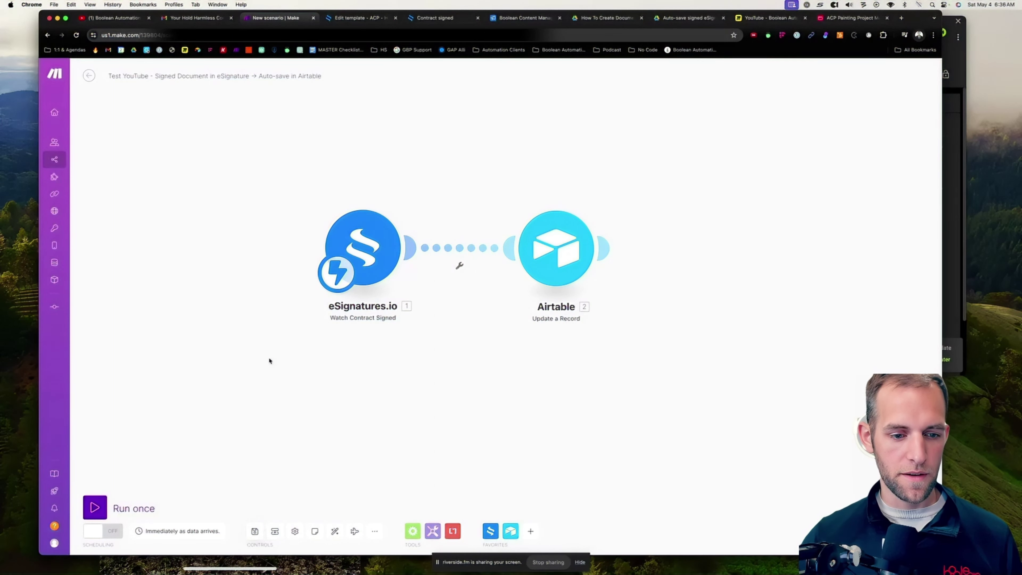
click(89, 76)
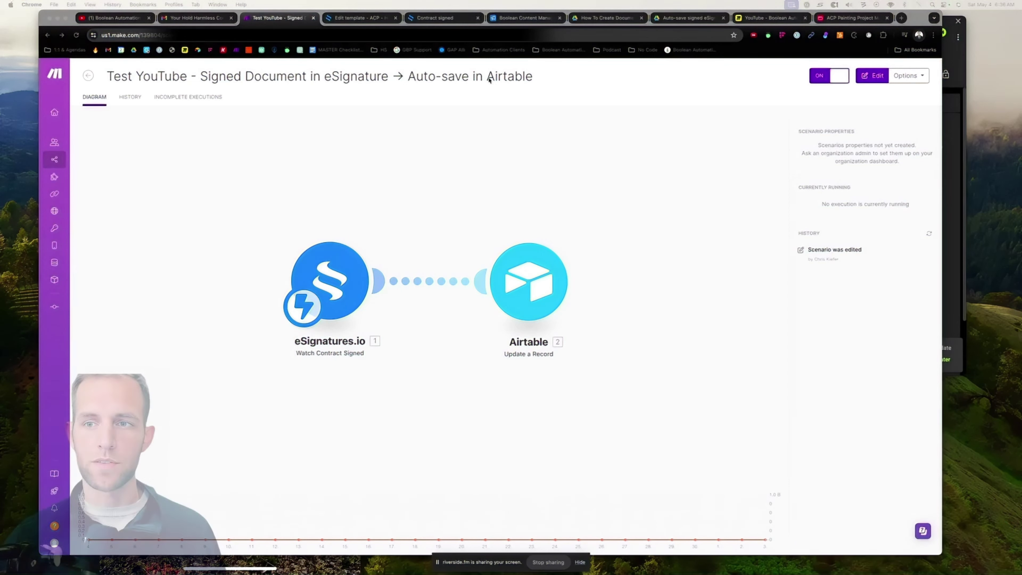
click(207, 20)
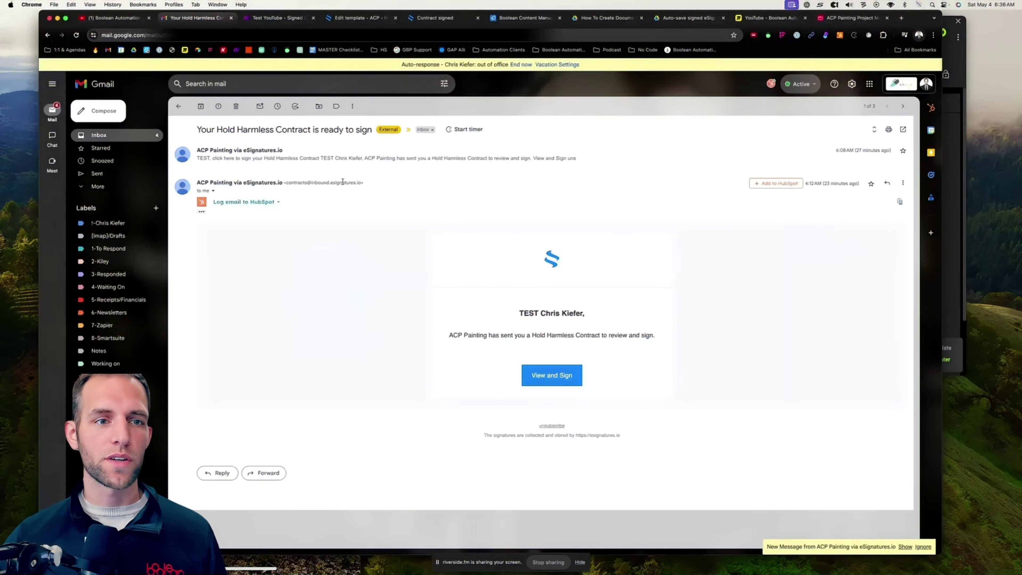
Step: Reload Gmail and open the newest Hold Harmless email's signing page
click(75, 35)
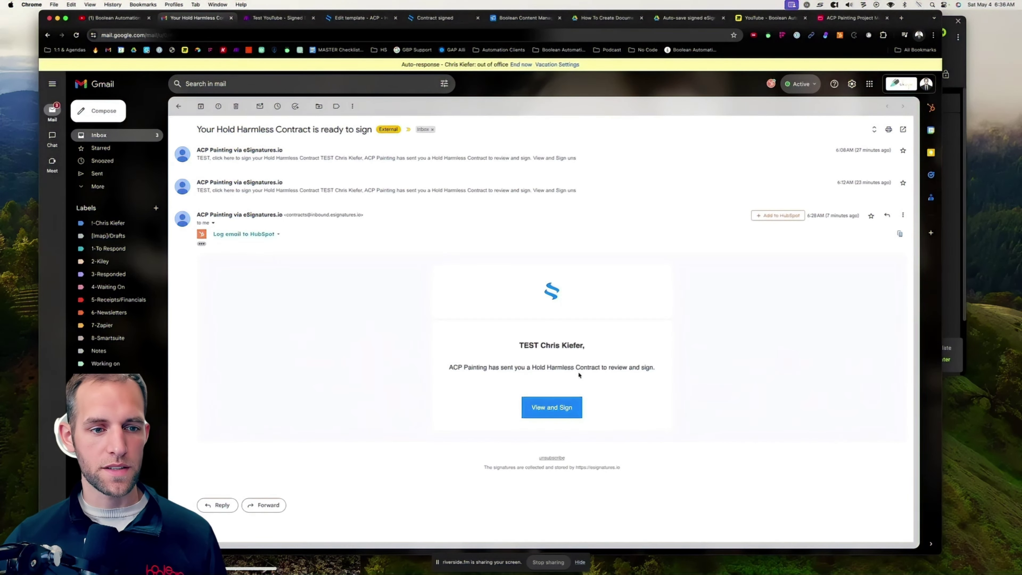
click(546, 408)
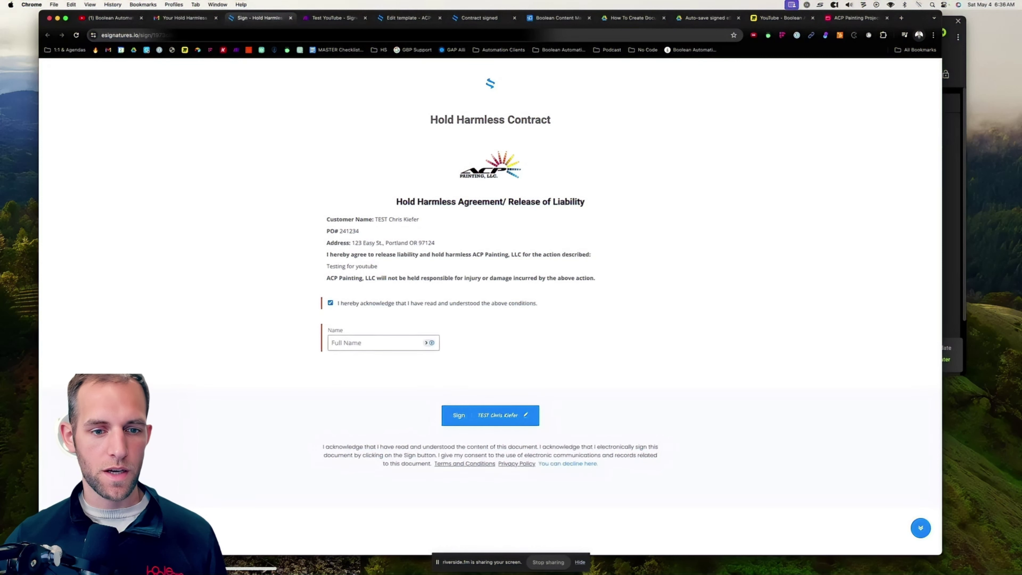
Step: Sign the Hold Harmless Contract with a sample signer name
text(John)
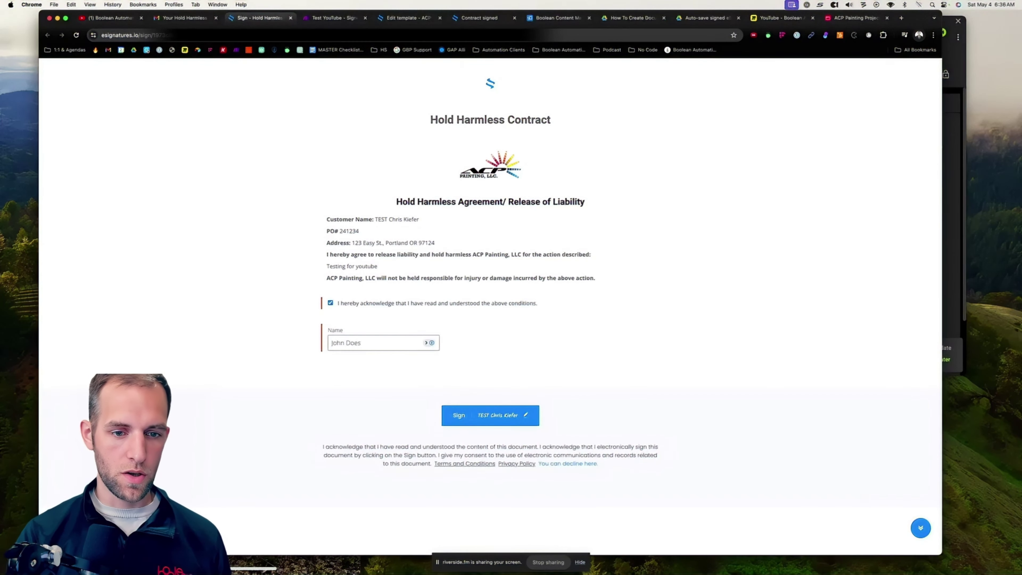
text( Doe)
click(490, 418)
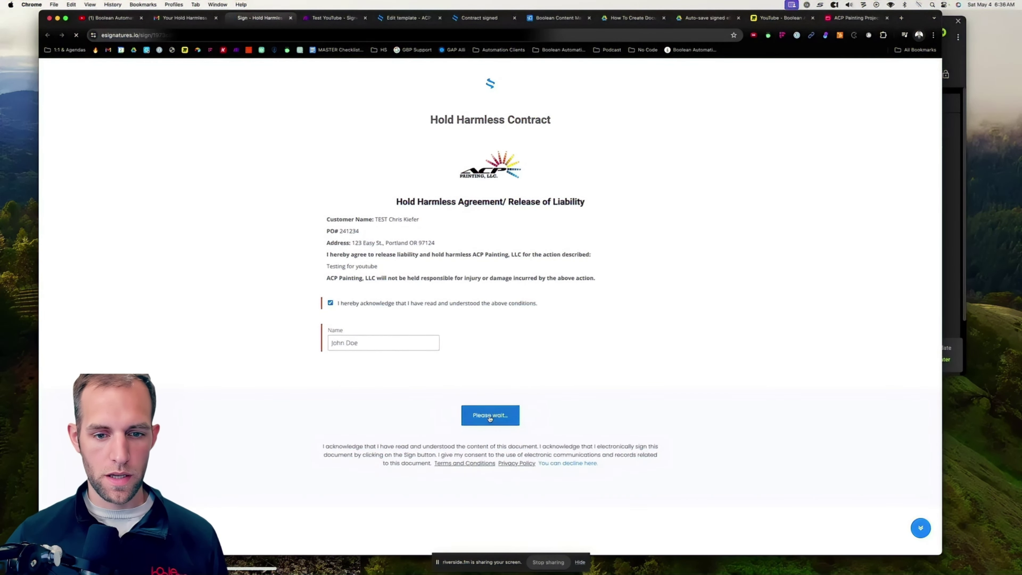
click(332, 17)
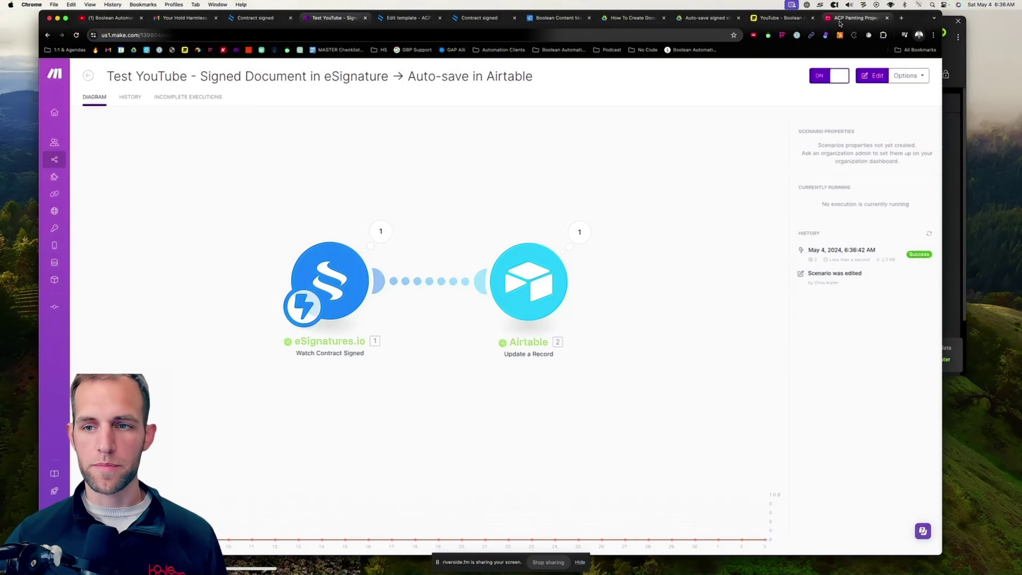
Step: Preview the signed Hold Harmless Contract PDF on row 8's Testing for youtube record
click(850, 19)
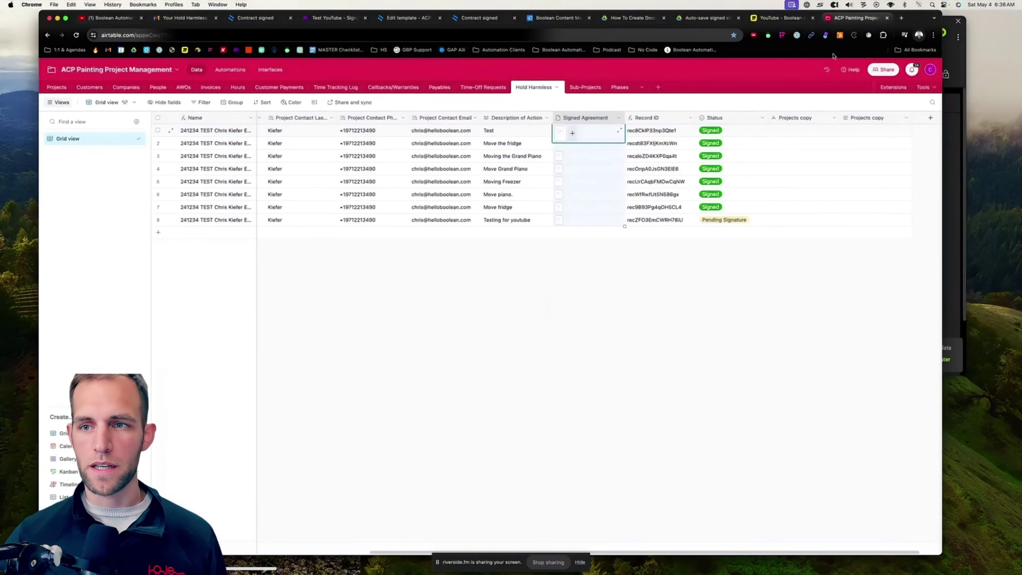
click(583, 222)
click(560, 223)
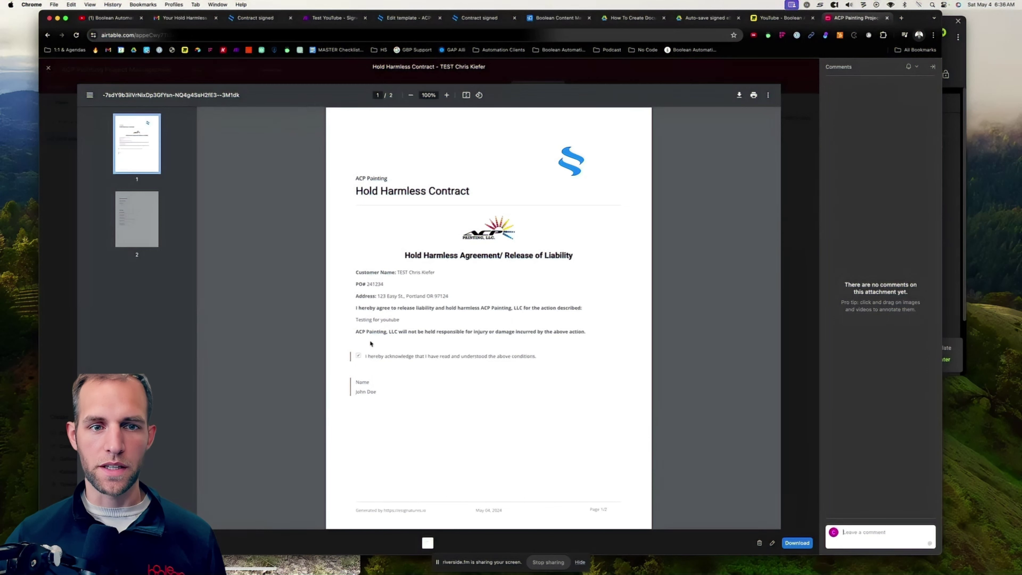
key(Escape)
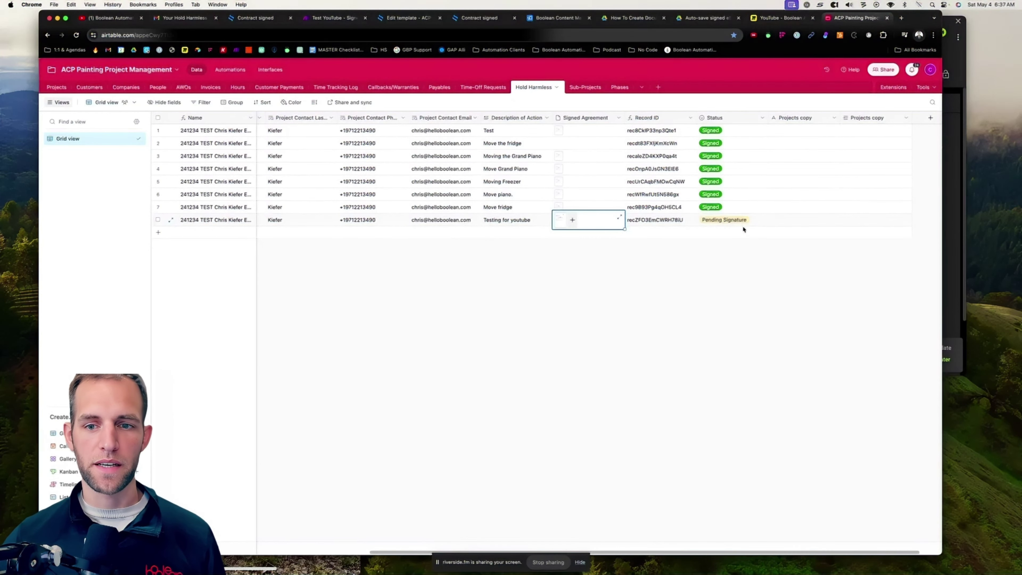
Step: Check the eSignatures signing confirmation page, then reopen the Make Airtable module's settings
click(256, 18)
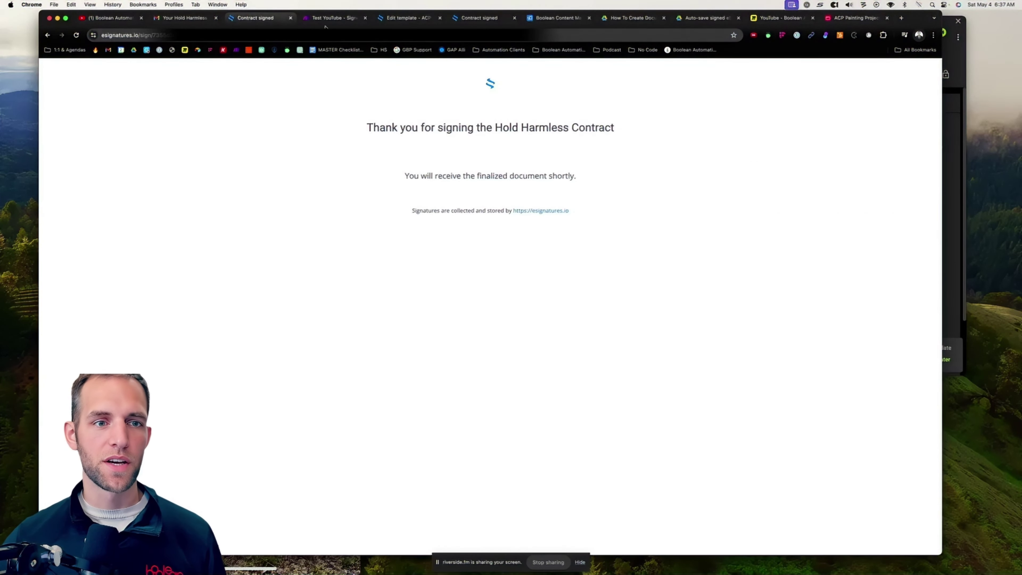
click(327, 21)
click(554, 273)
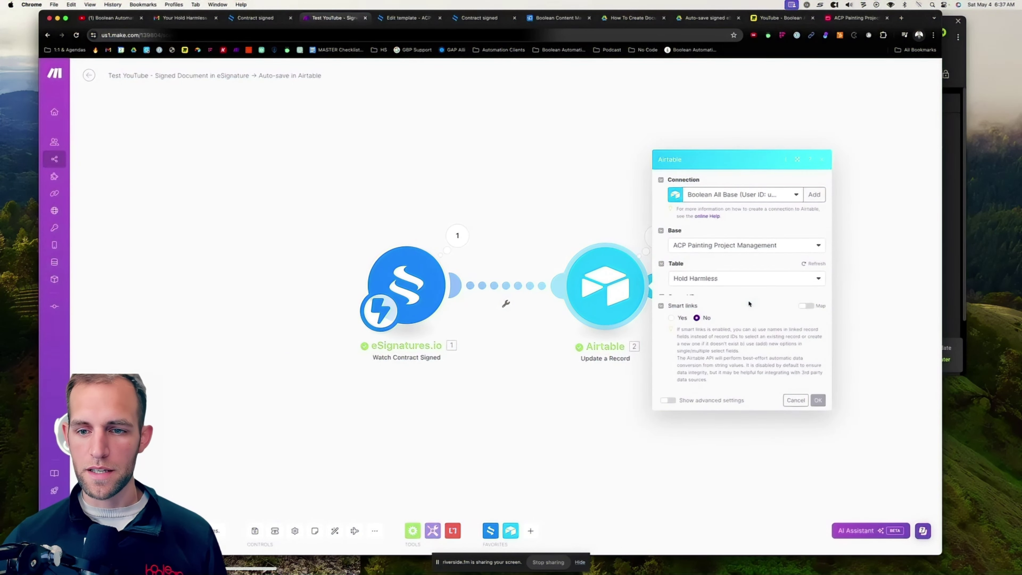
Step: Set the Airtable Update a Record module's Status field to 'Signed' and save it
click(709, 493)
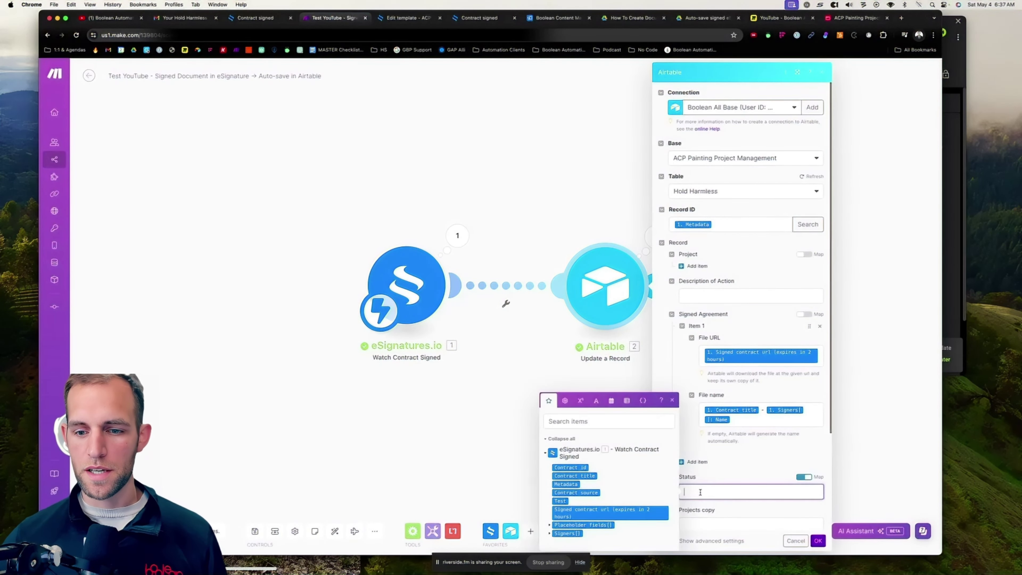
text(Signed)
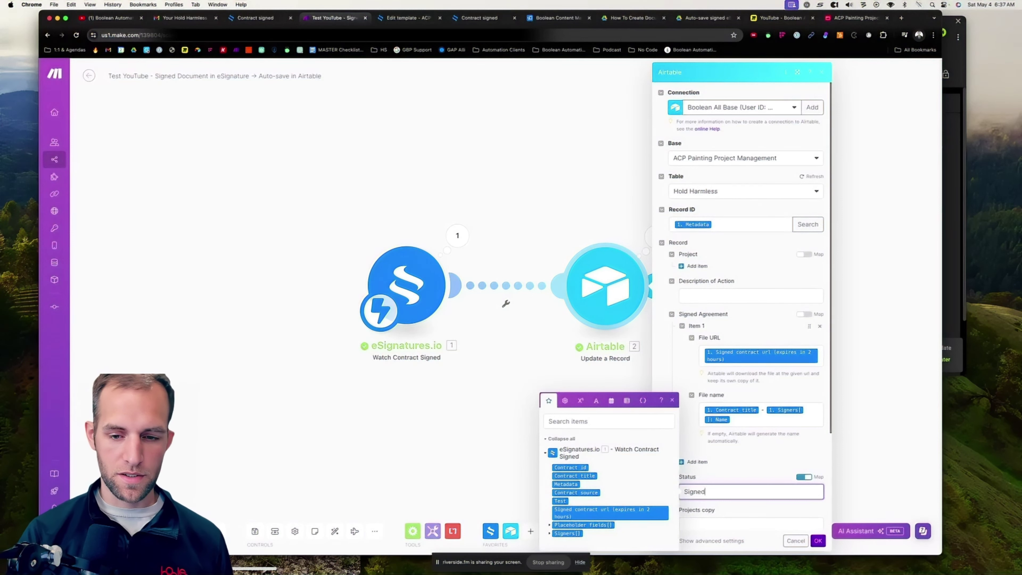
click(817, 541)
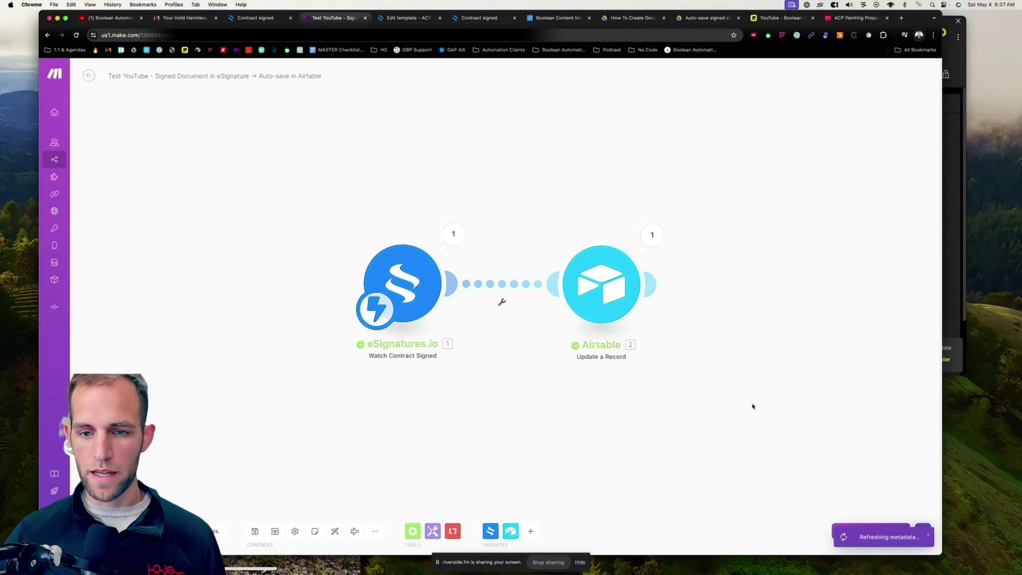
Step: Recentre the scenario, recheck the Airtable module, then go to row 8's Status in Airtable
drag(753, 406, 677, 384)
click(517, 301)
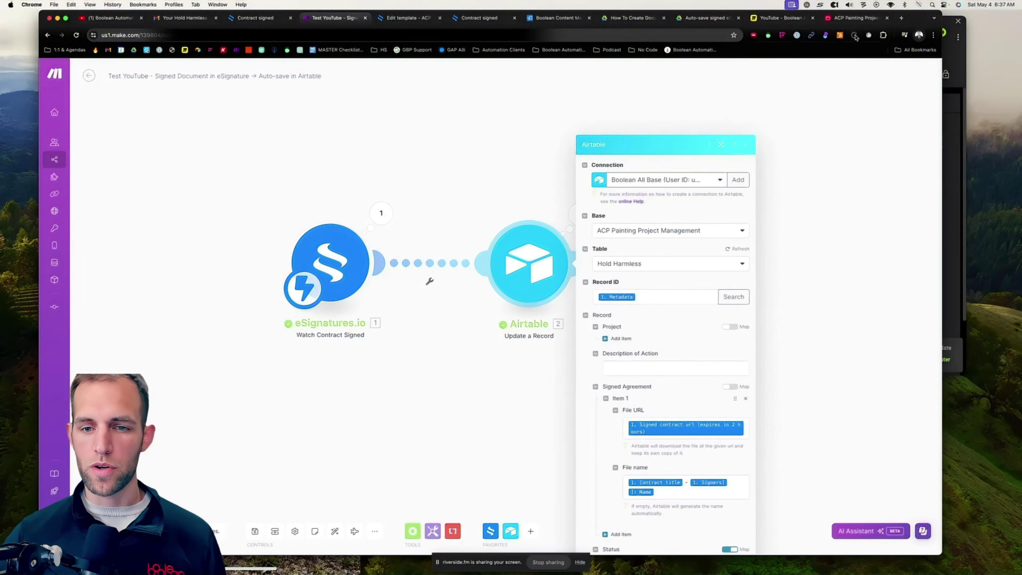
key(super+9)
click(720, 220)
Step: Change the Testing for youtube record's Status from Pending Signature to Signed
click(720, 219)
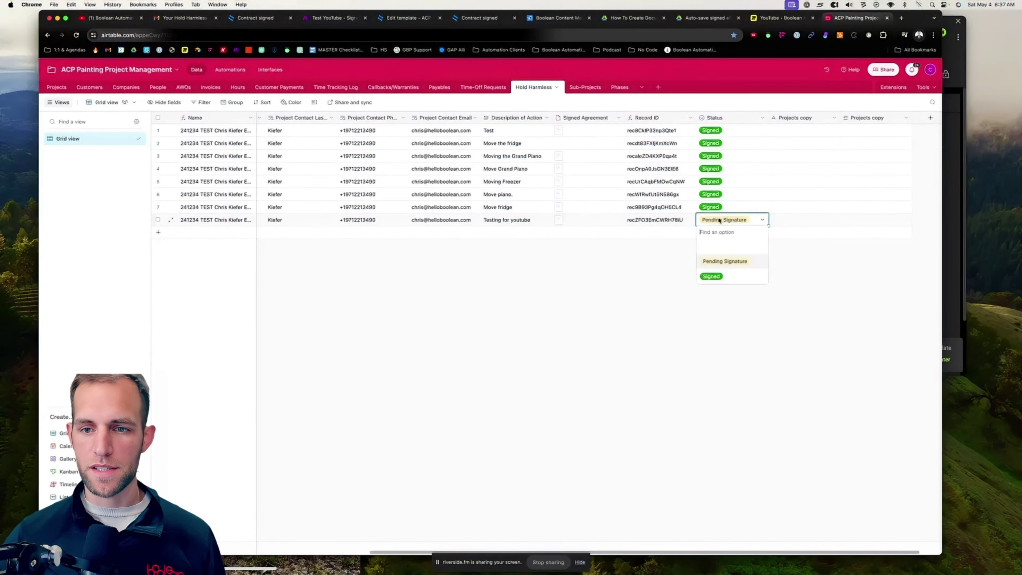
click(719, 278)
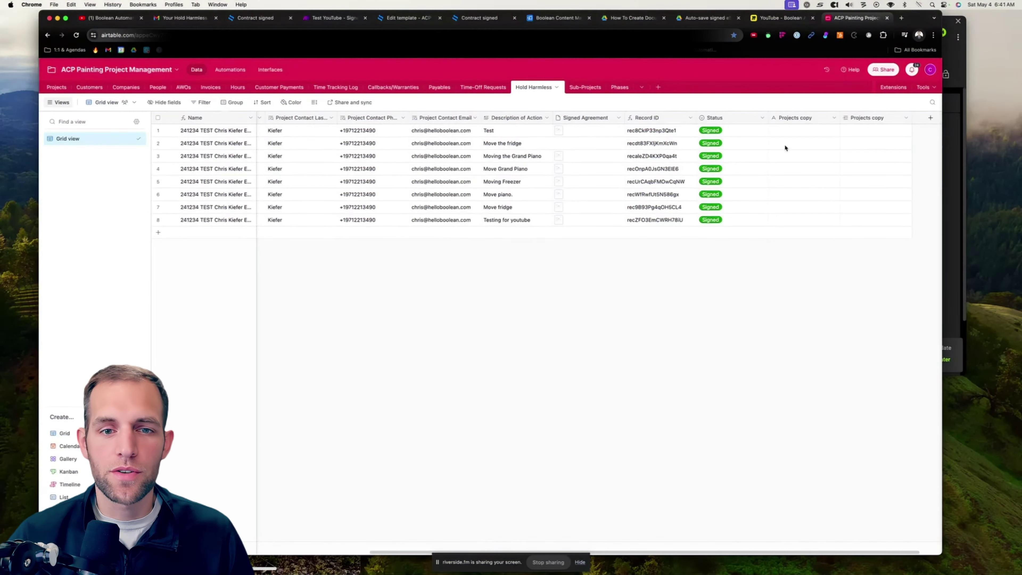
Step: Open the Production interface and view the TEST project's record details
click(270, 69)
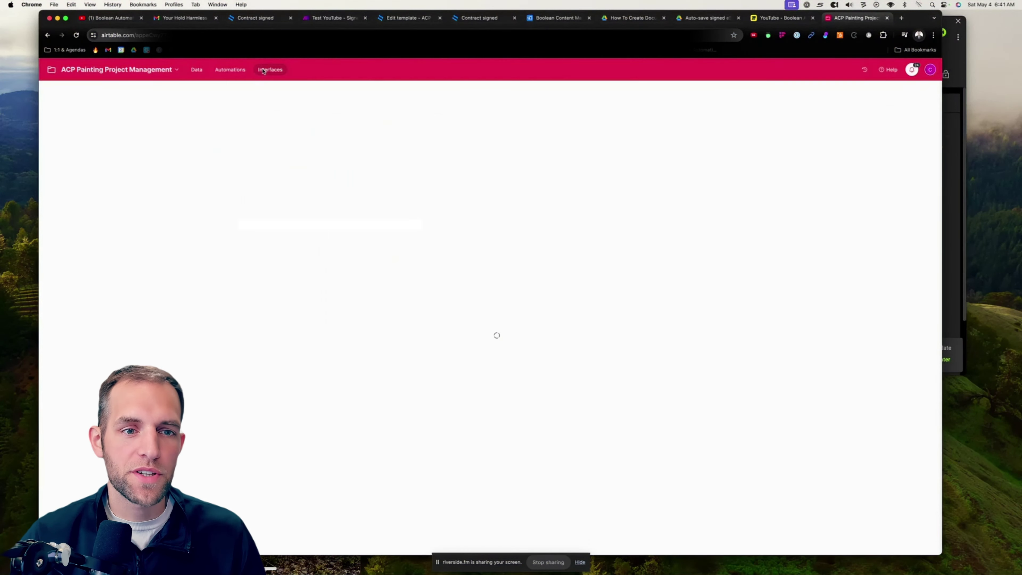
click(203, 205)
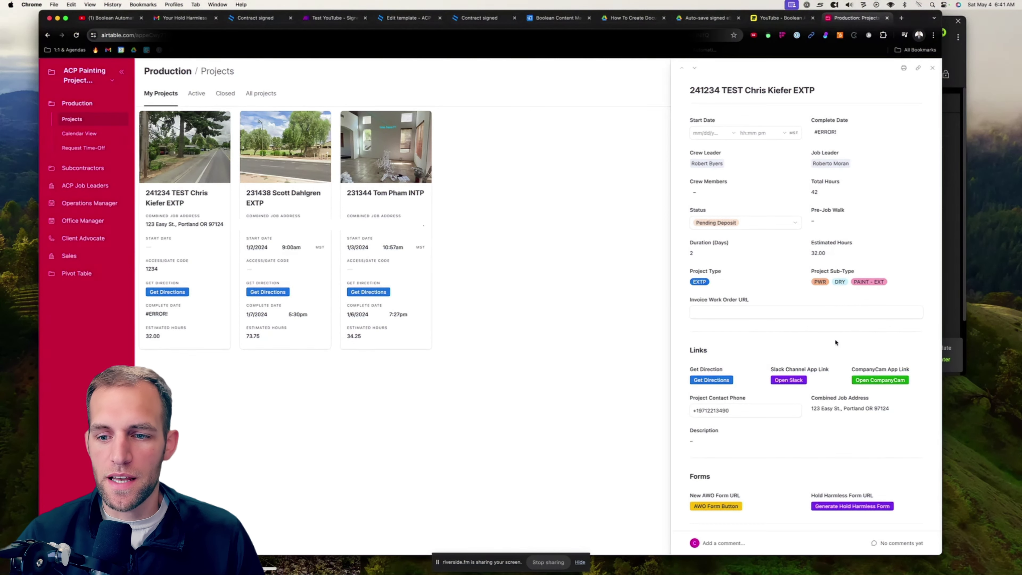
scroll(836, 342, down, 6)
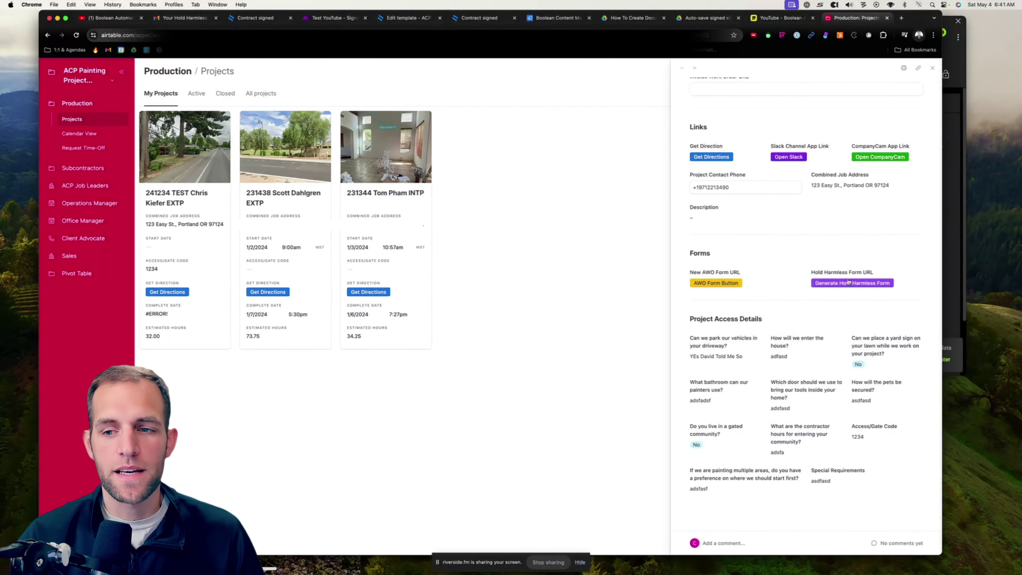
scroll(774, 289, up, 2)
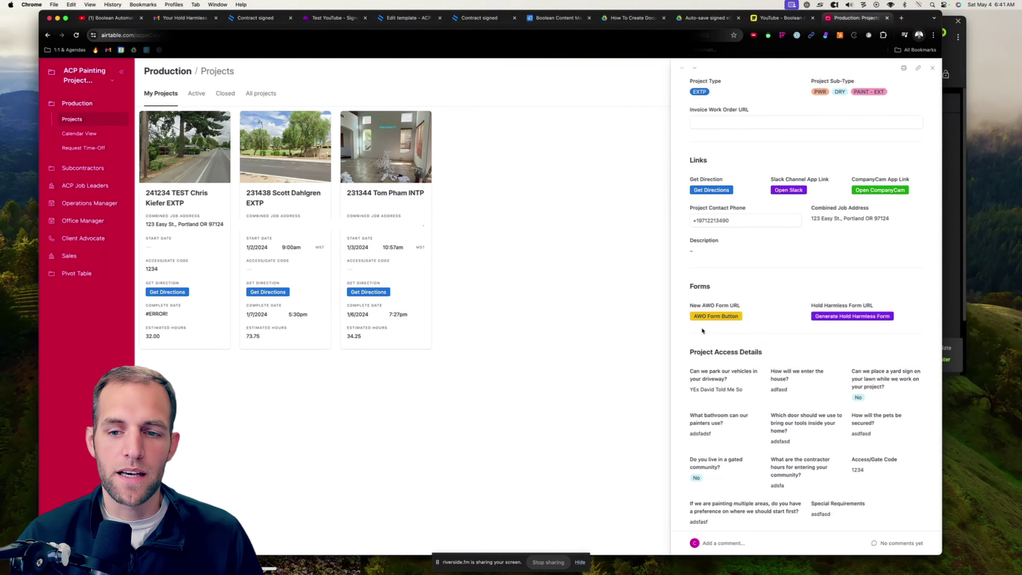
scroll(737, 332, up, 2)
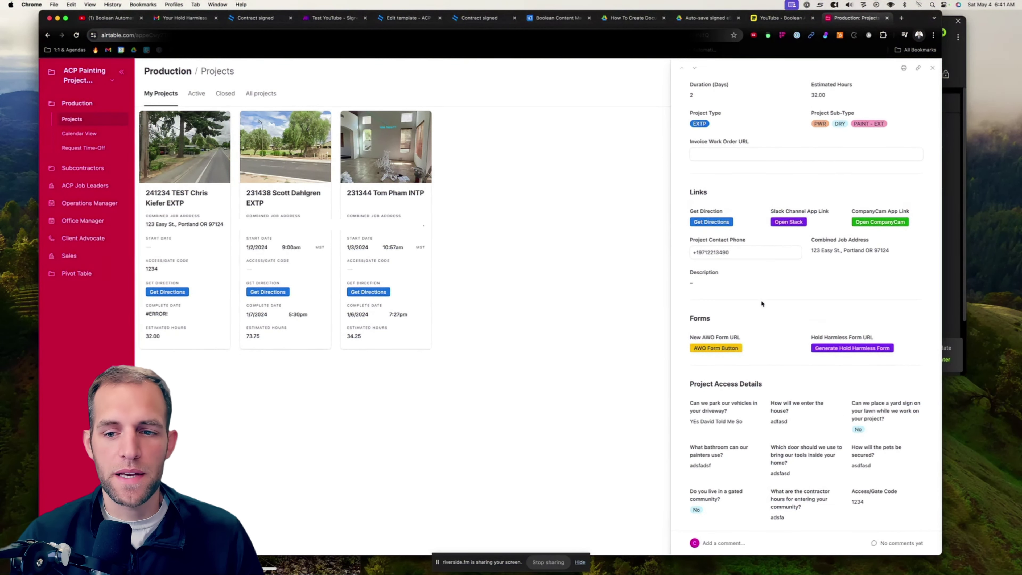
Step: Edit the interface and search 'hold' for a new Forms field, then clear the search
click(87, 79)
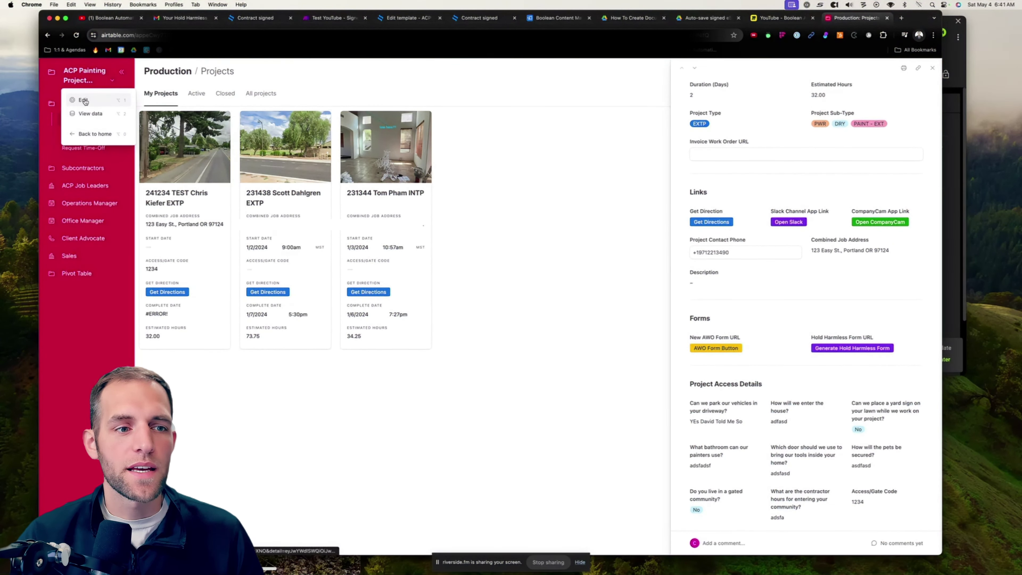
click(84, 101)
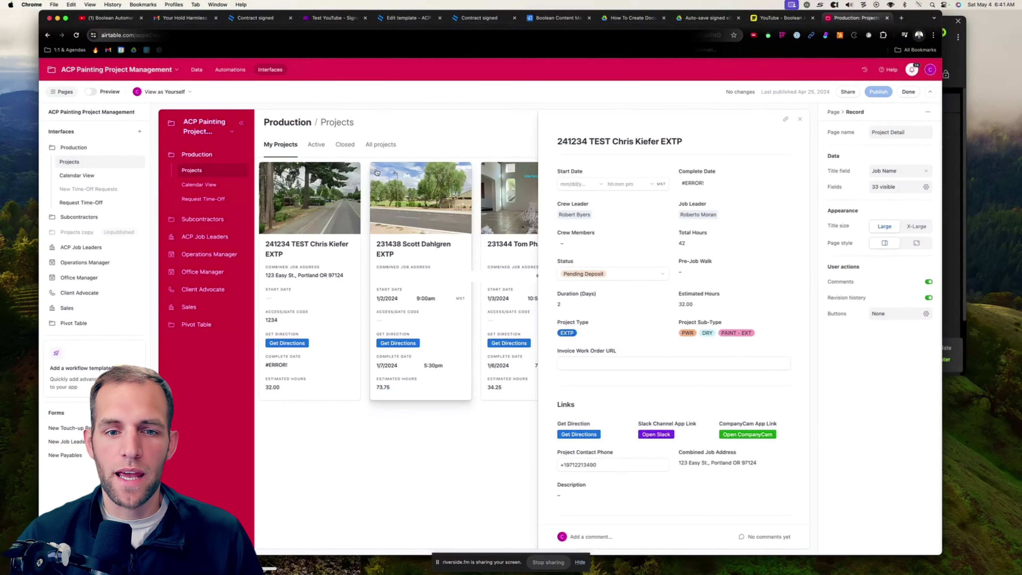
scroll(592, 403, down, 10)
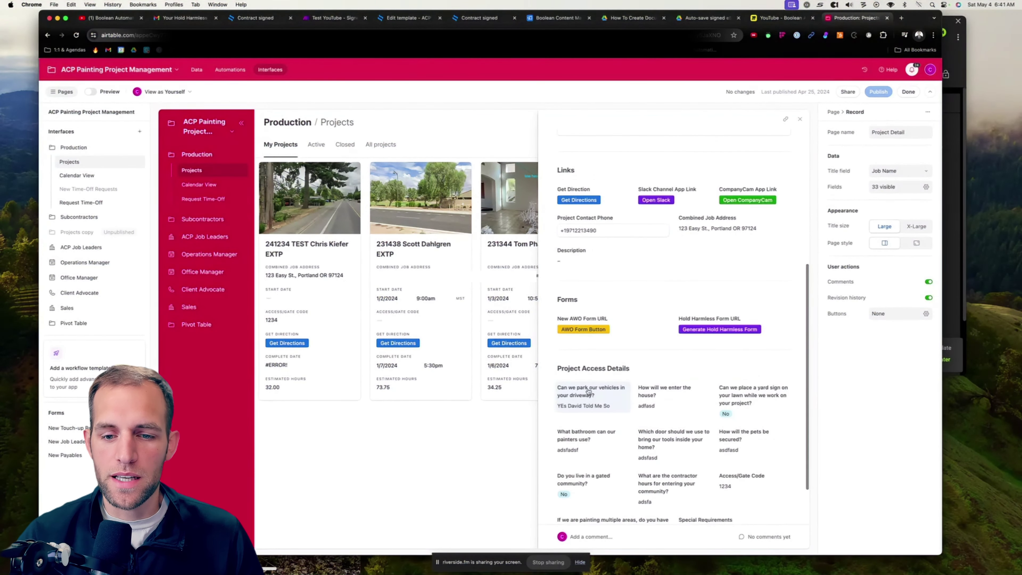
mouse_move(675, 339)
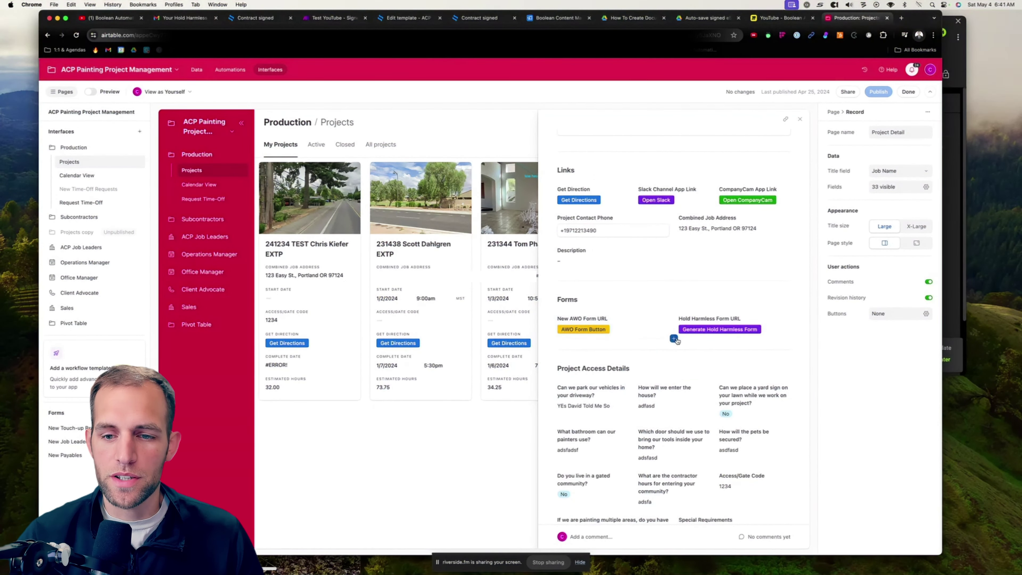
click(675, 339)
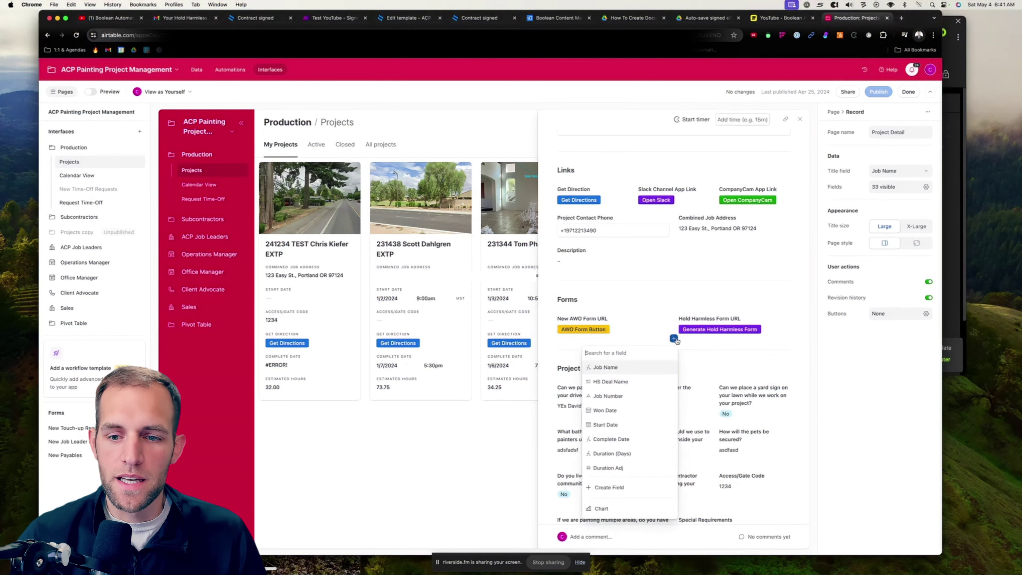
text(hold)
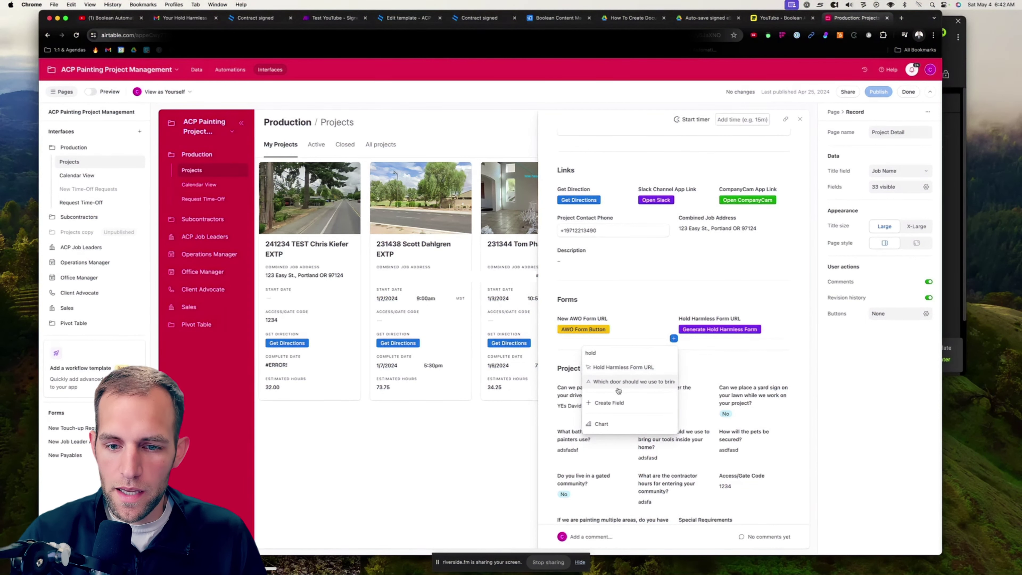
double_click(597, 353)
key(BackSpace)
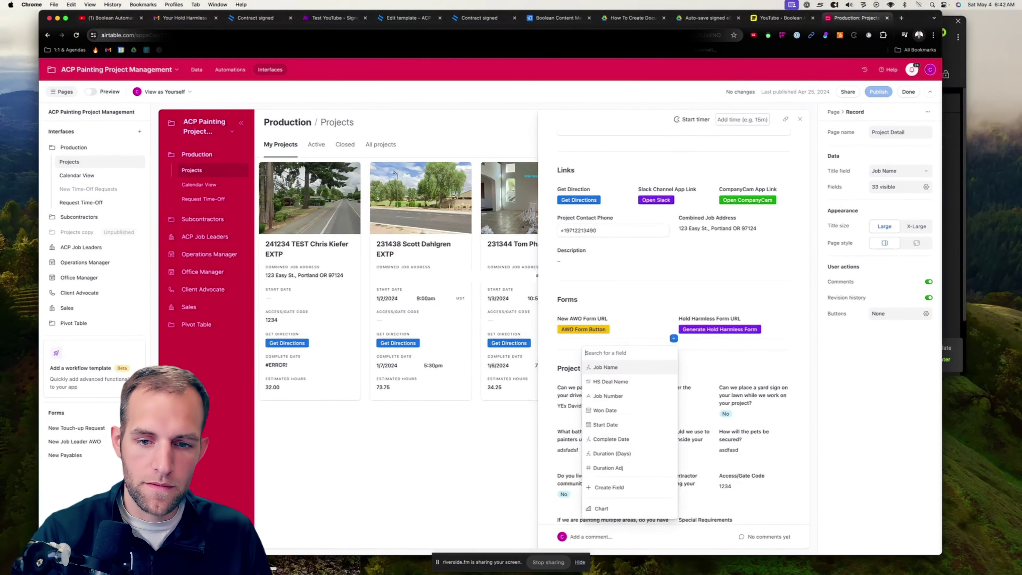
click(197, 69)
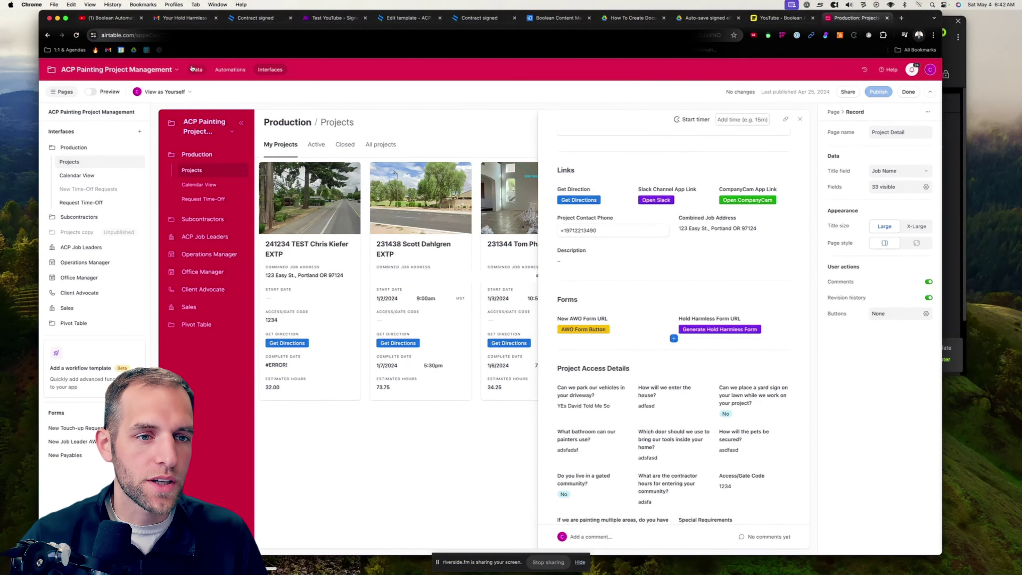
Step: Locate the TEST records in the Projects table's Grid view by searching 'test'
scroll(383, 507, left, 10)
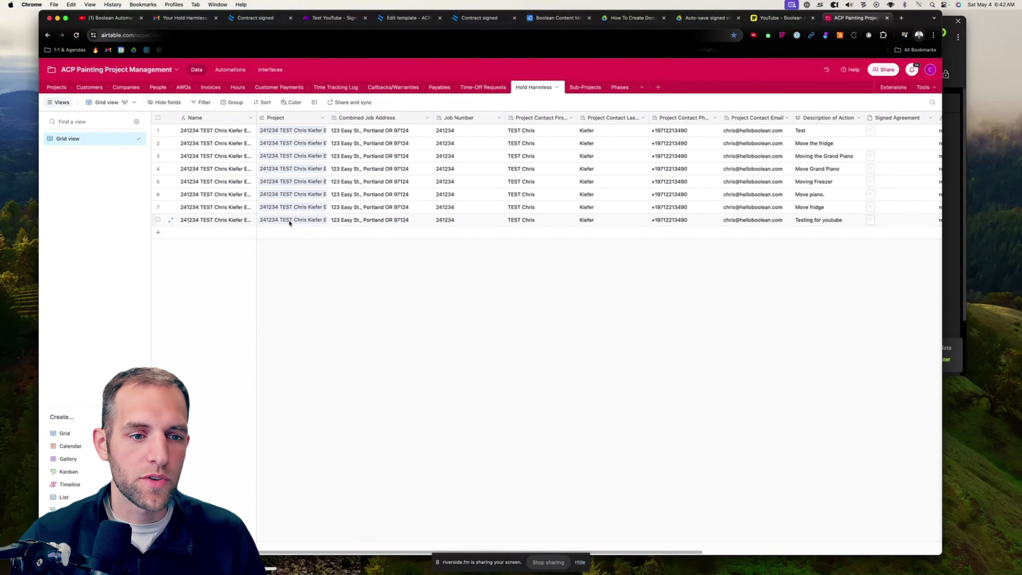
click(56, 88)
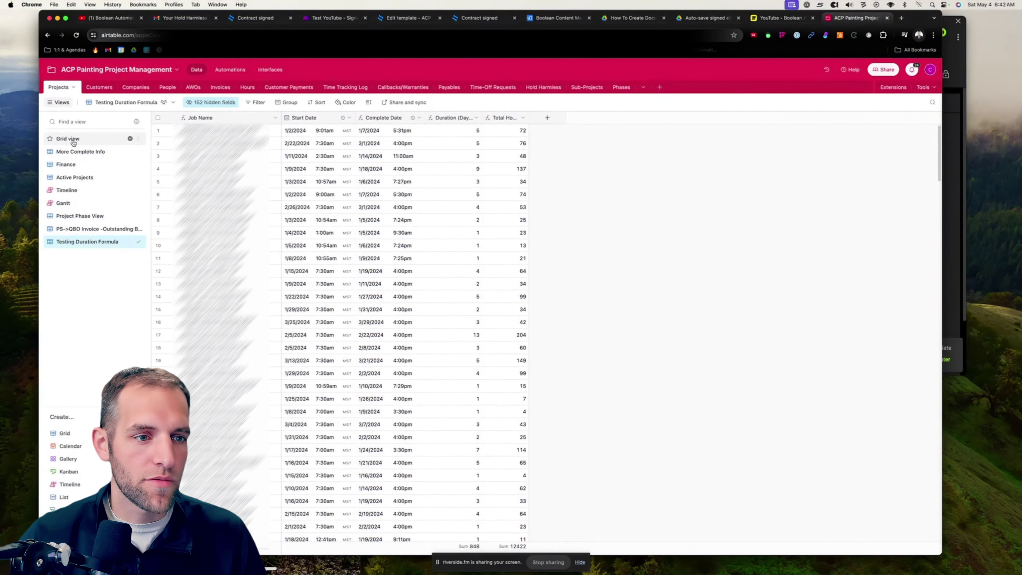
click(68, 138)
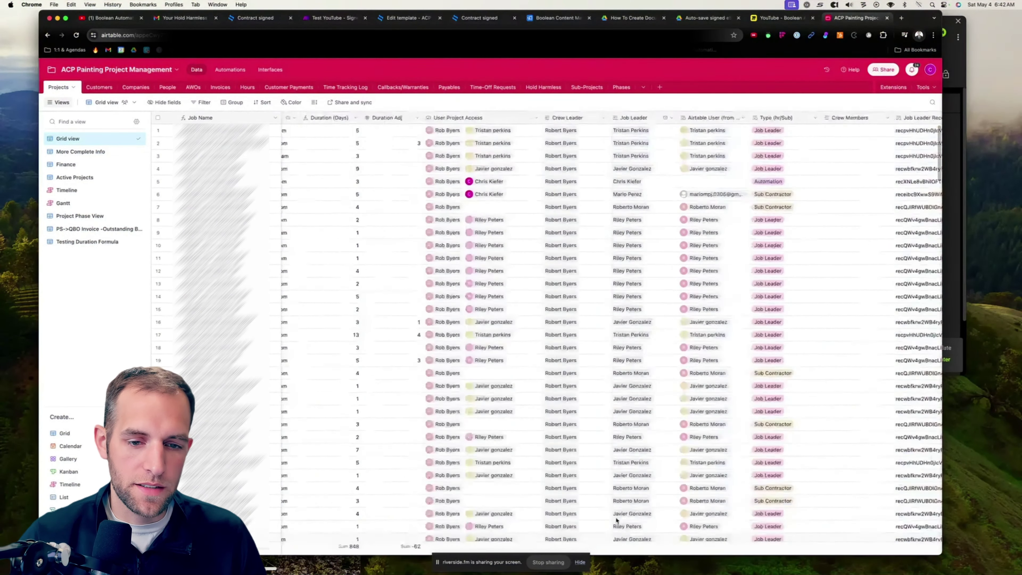
scroll(617, 520, right, 15)
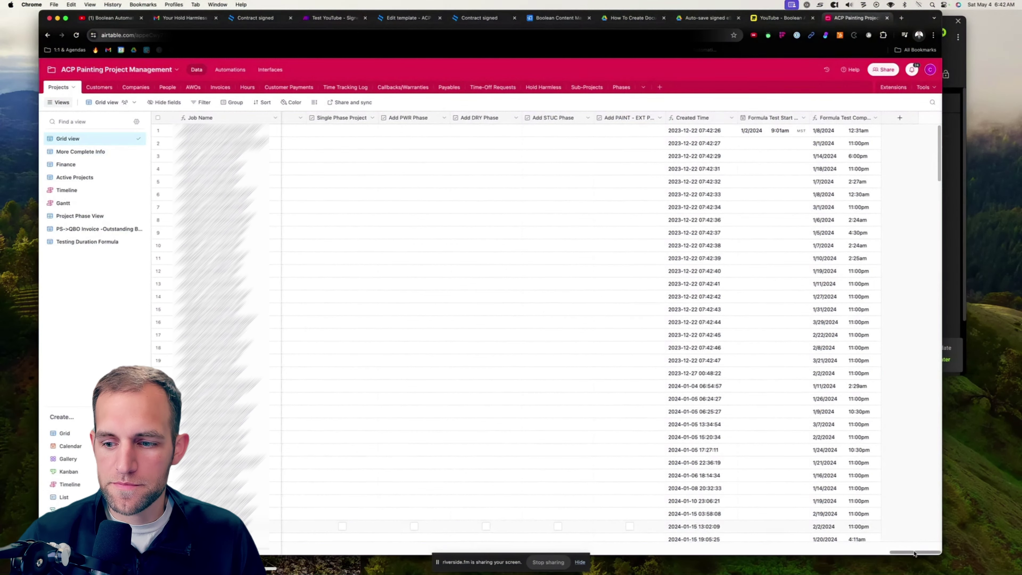
click(933, 102)
text(test)
click(914, 120)
click(914, 120)
click(914, 119)
click(914, 120)
click(914, 120)
click(914, 120)
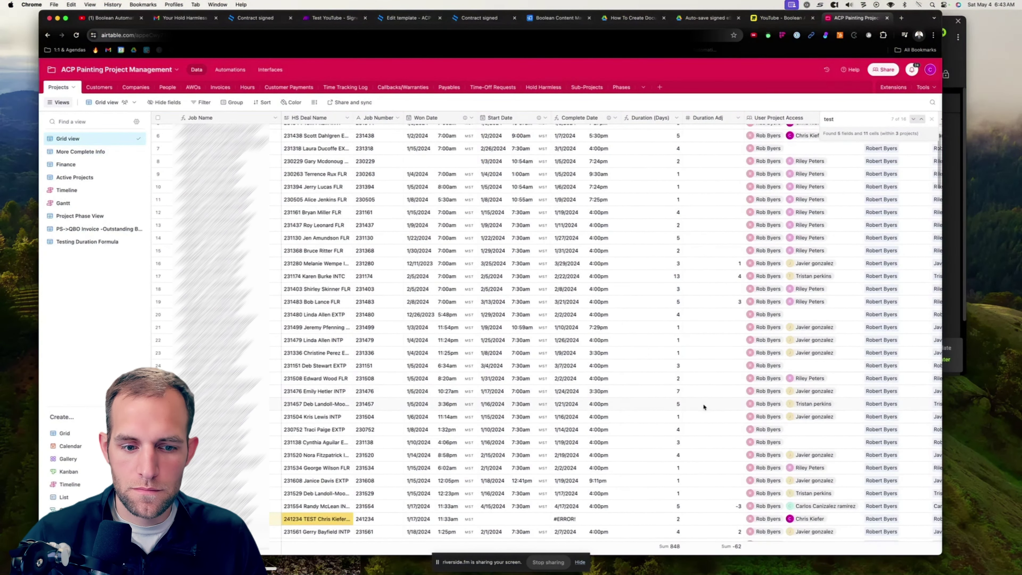
scroll(866, 531, right, 10)
scroll(866, 531, right, 10)
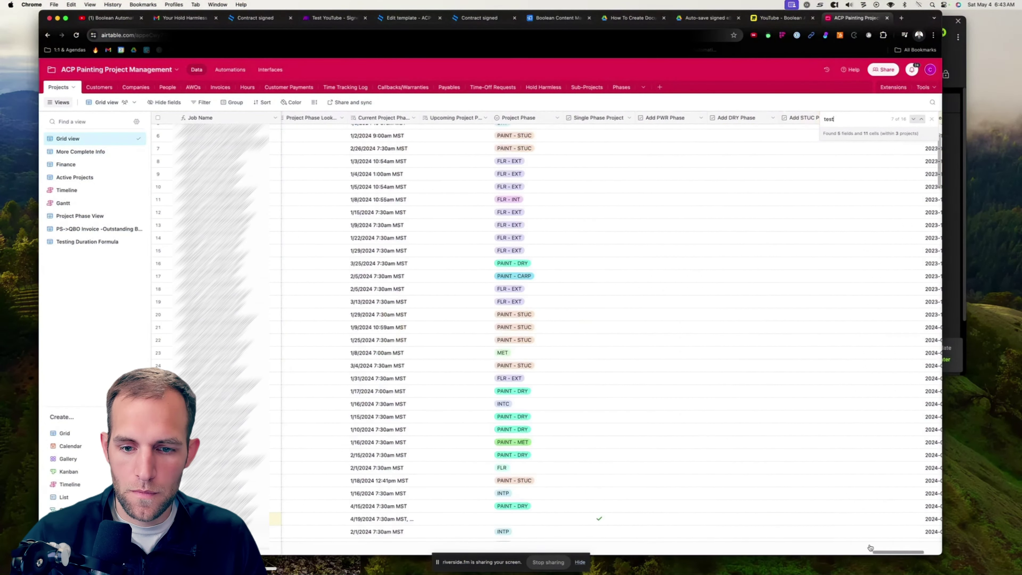
Step: Rename the Table 14 link field to 'Hold Harmless Documents' and save it
click(566, 120)
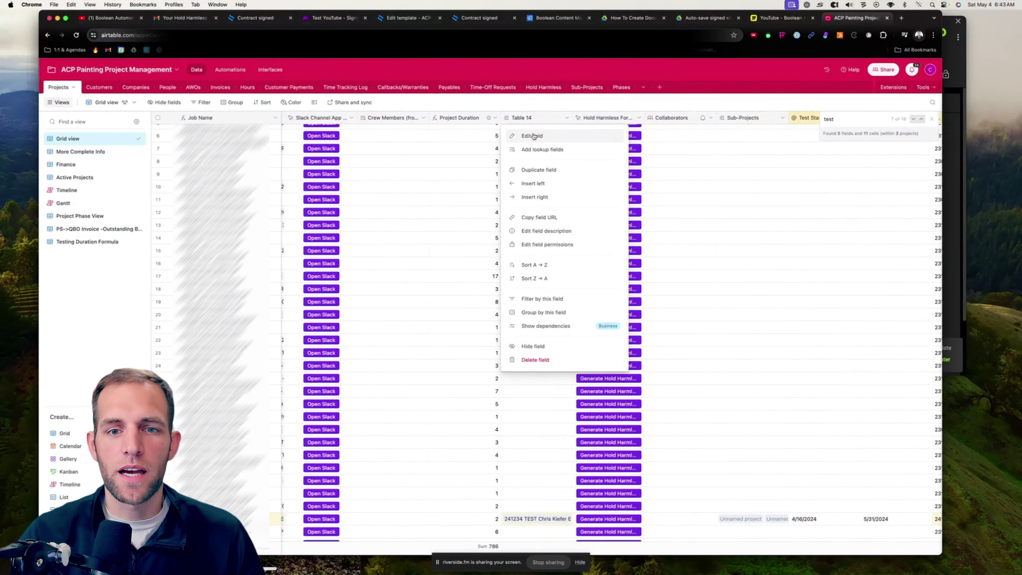
click(531, 137)
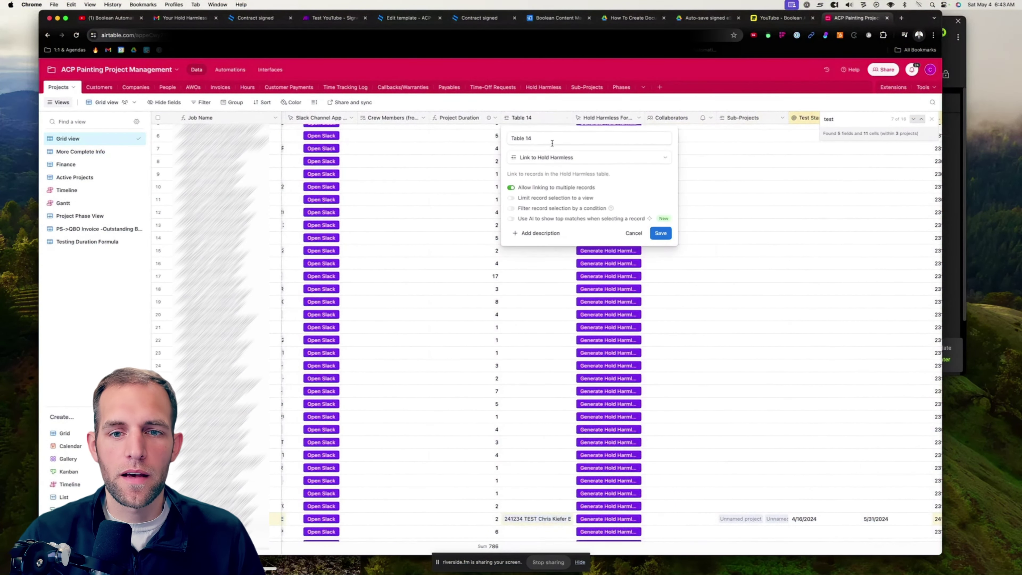
click(533, 138)
text(Hold H)
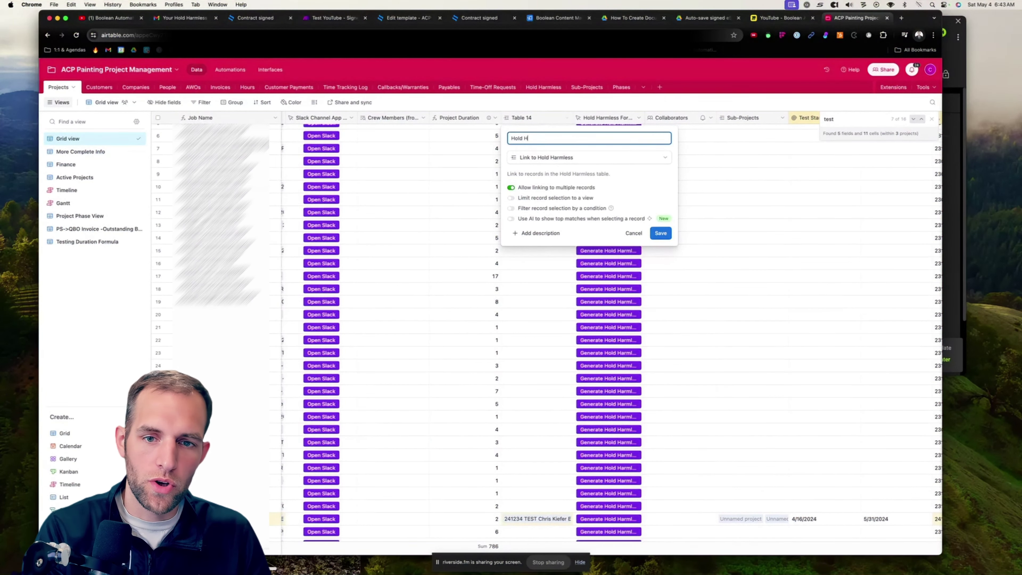
text(armless Document)
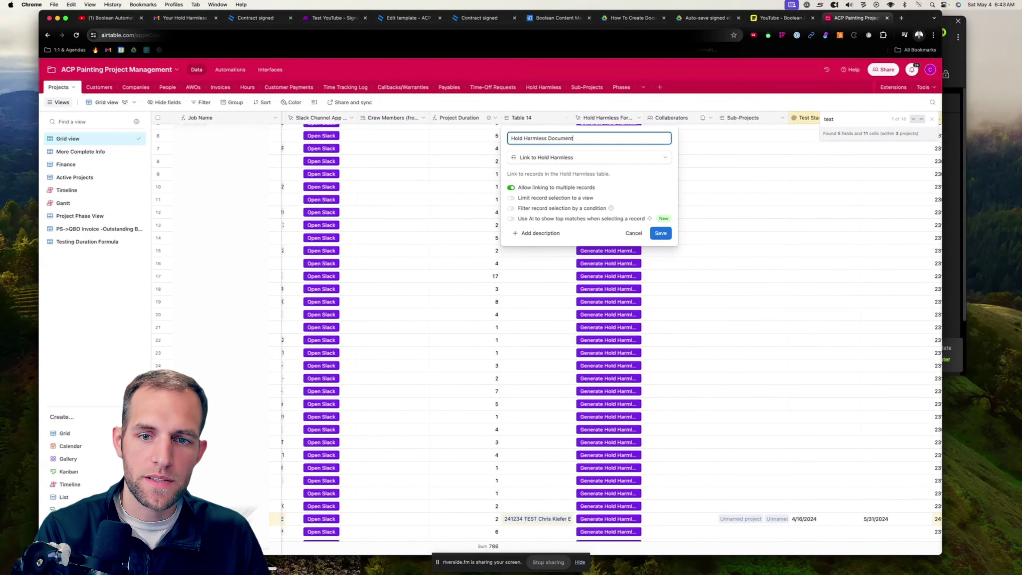
text(s)
click(662, 233)
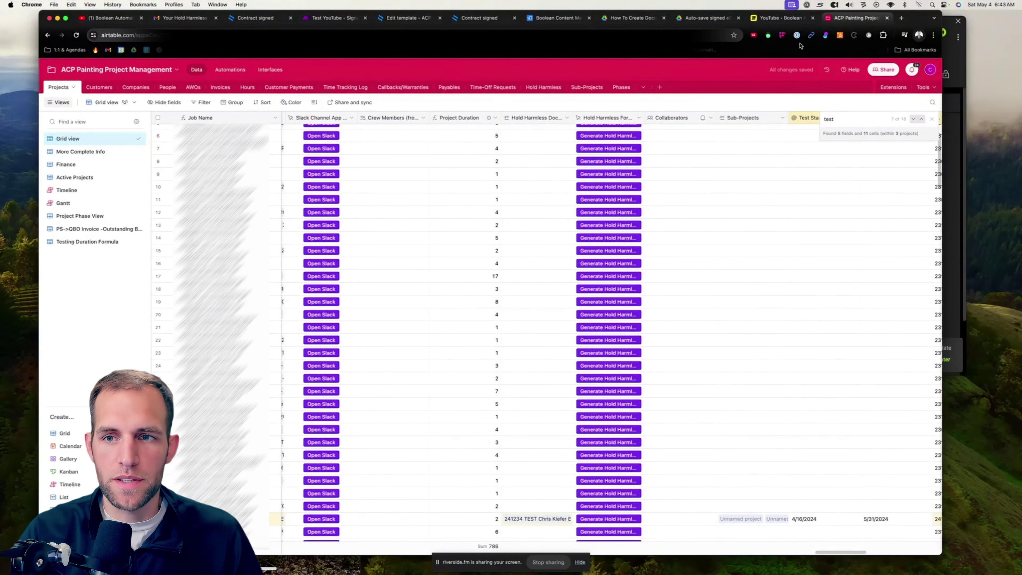
Step: Add the Hold Harmless Documents field below Forms on the project interface page
click(270, 70)
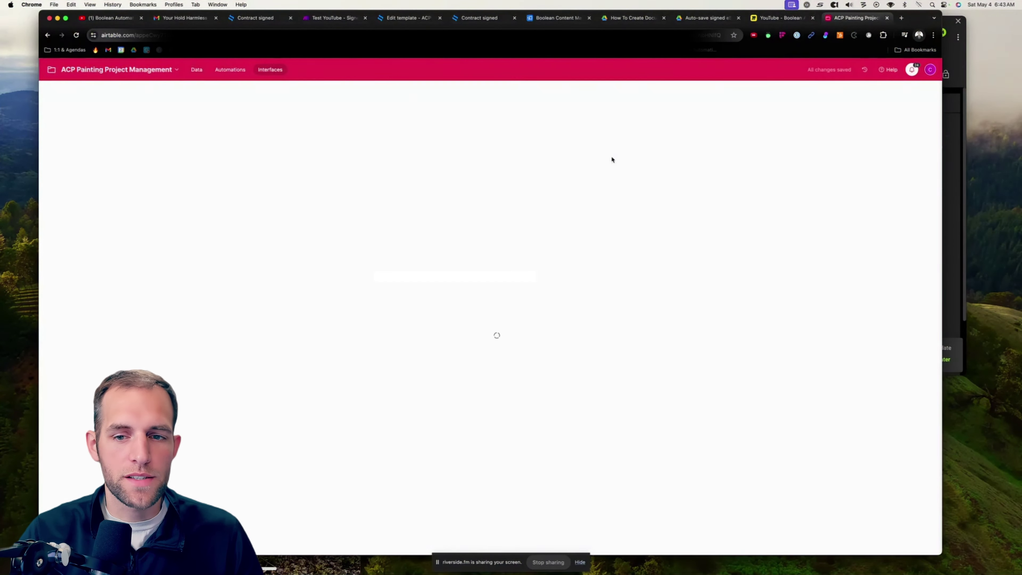
scroll(676, 387, down, 2)
scroll(685, 422, down, 5)
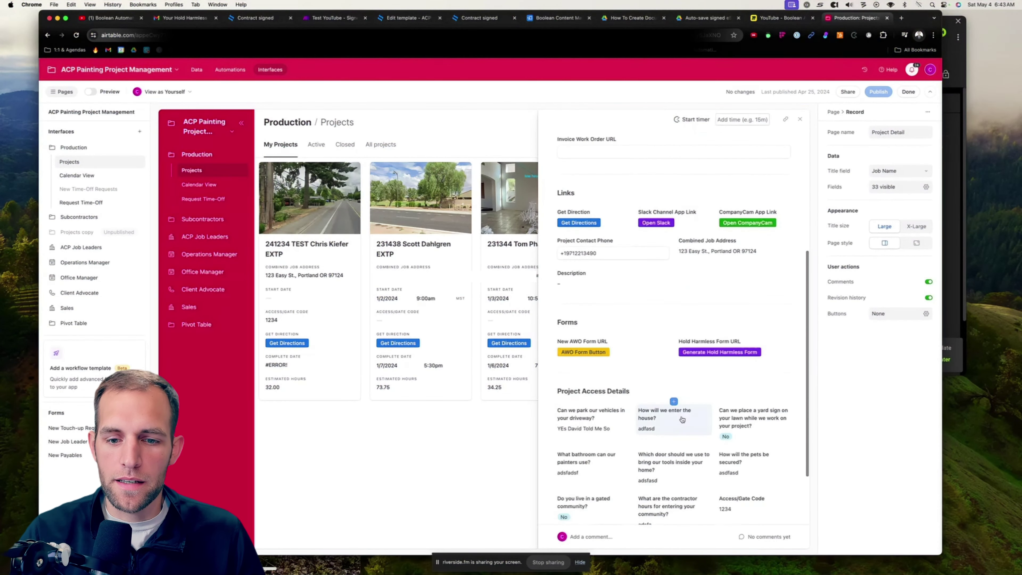
click(674, 343)
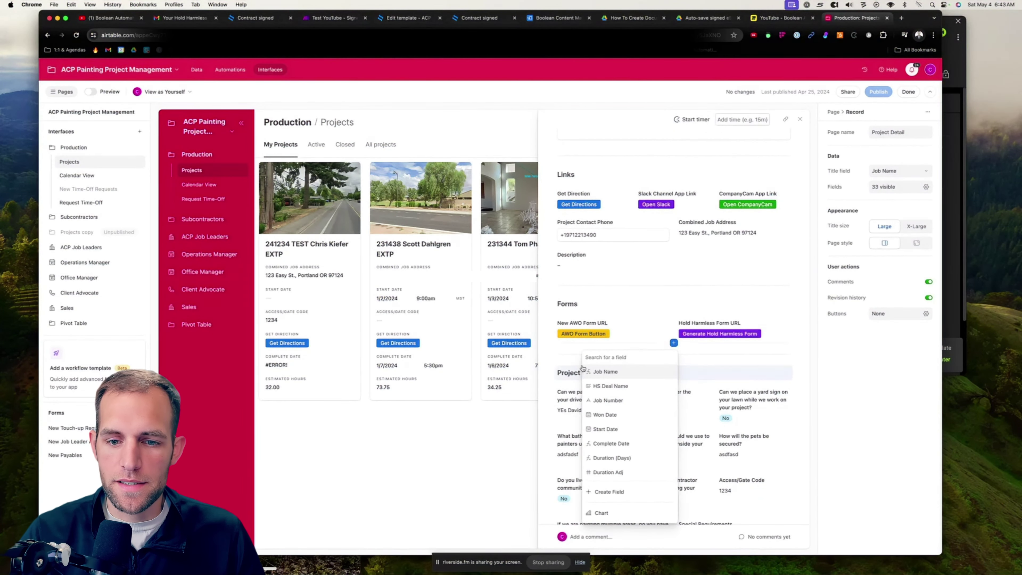
text(hold)
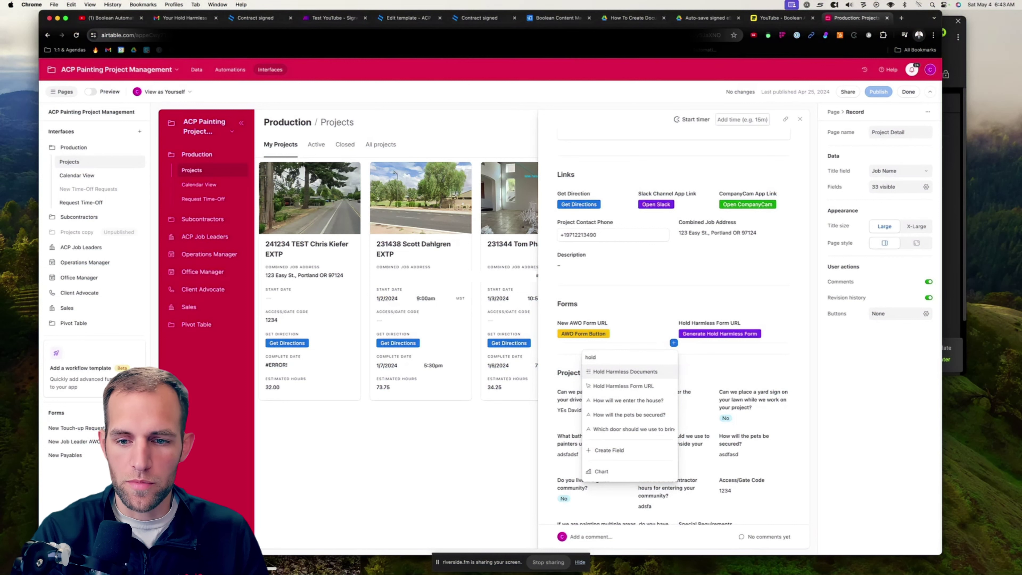
click(604, 371)
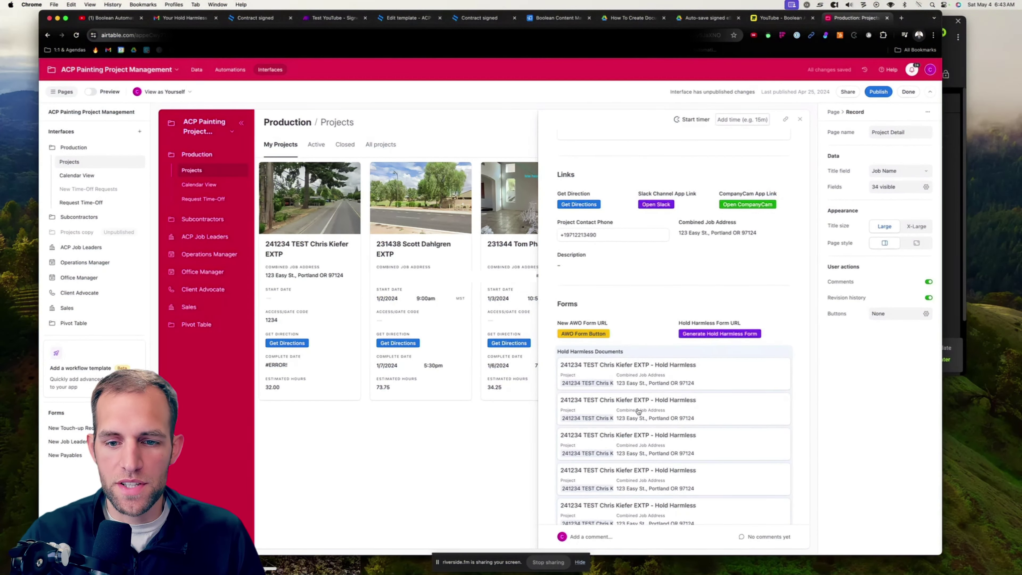
Step: Make linked documents hide Combined Job Address and Project, and show Signed Agreement and Status
scroll(687, 358, down, 1)
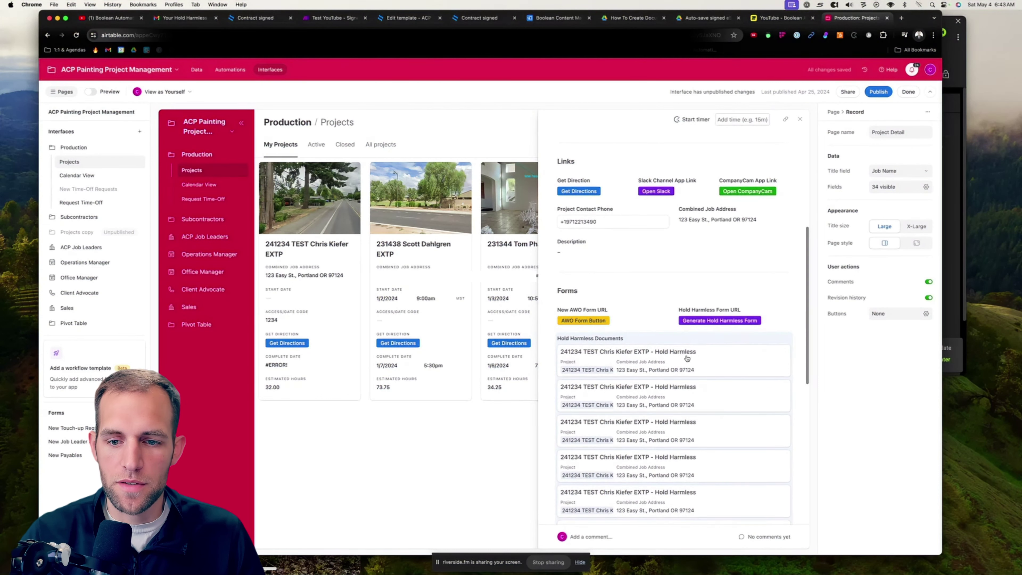
click(708, 358)
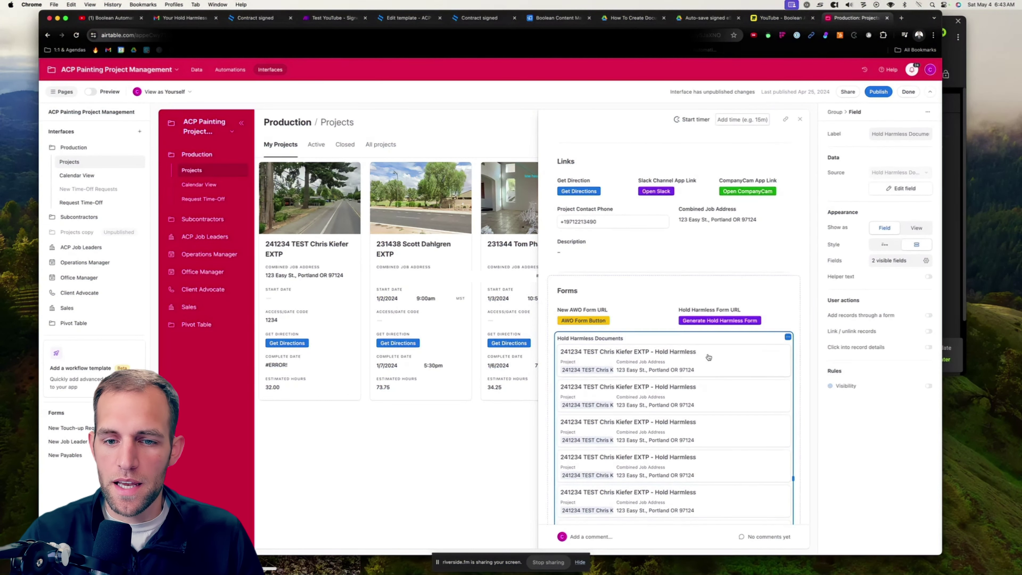
click(926, 261)
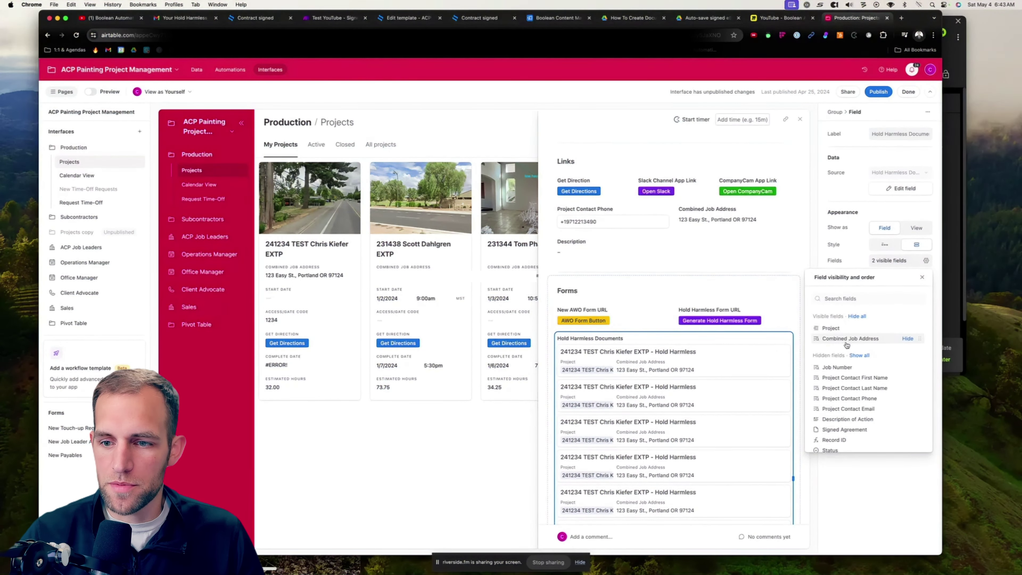
click(908, 339)
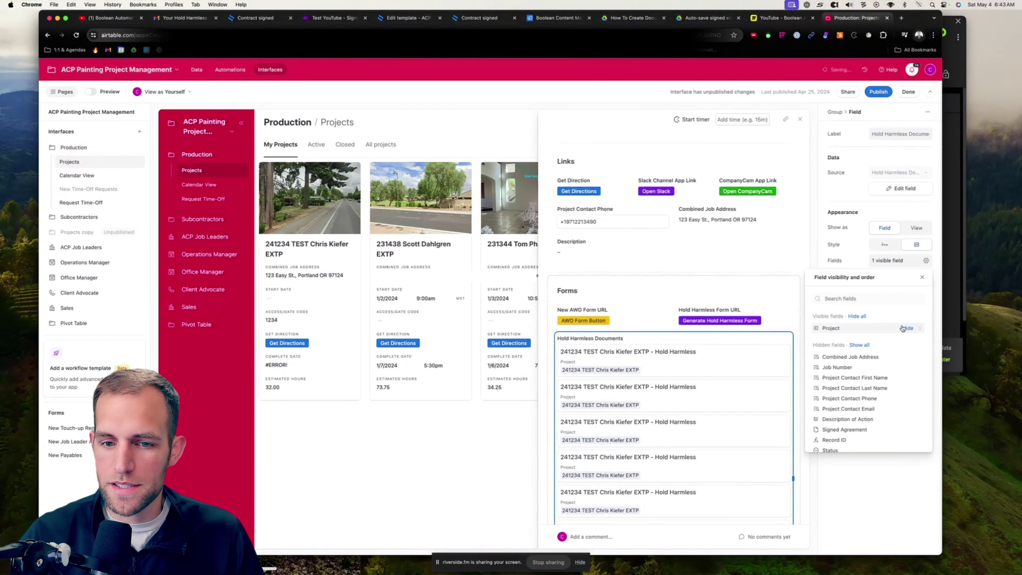
click(908, 328)
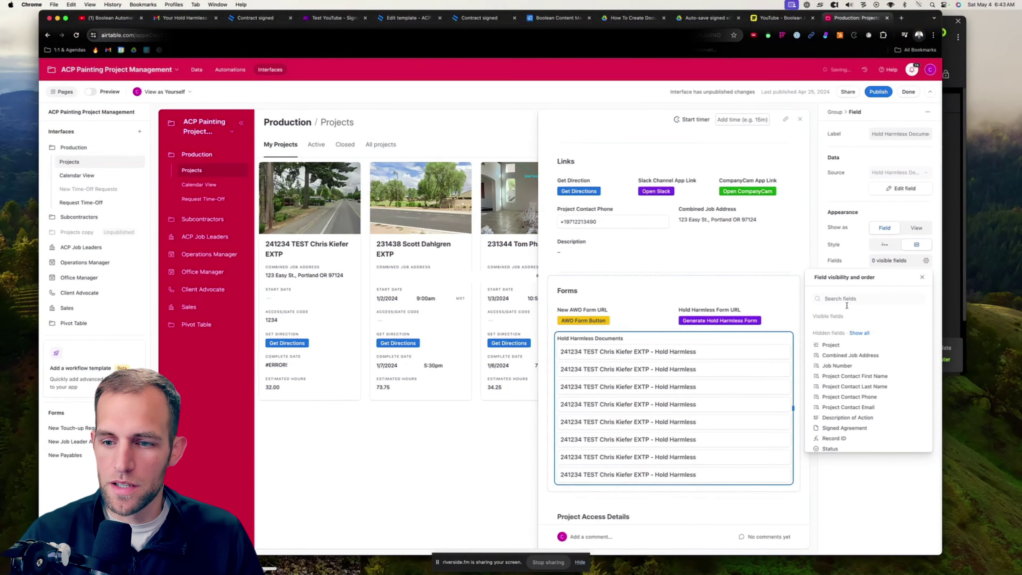
scroll(896, 403, down, 2)
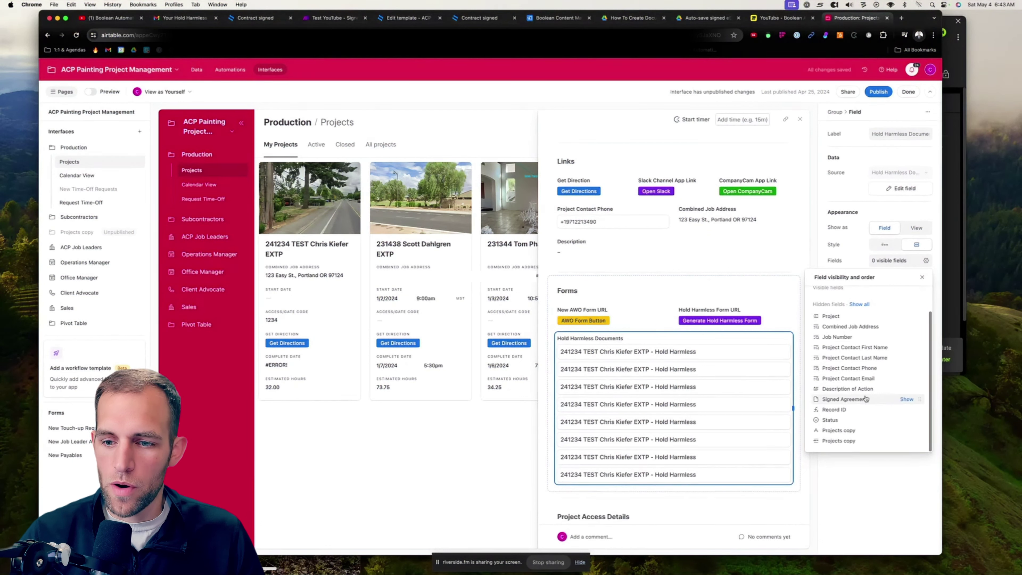
click(907, 400)
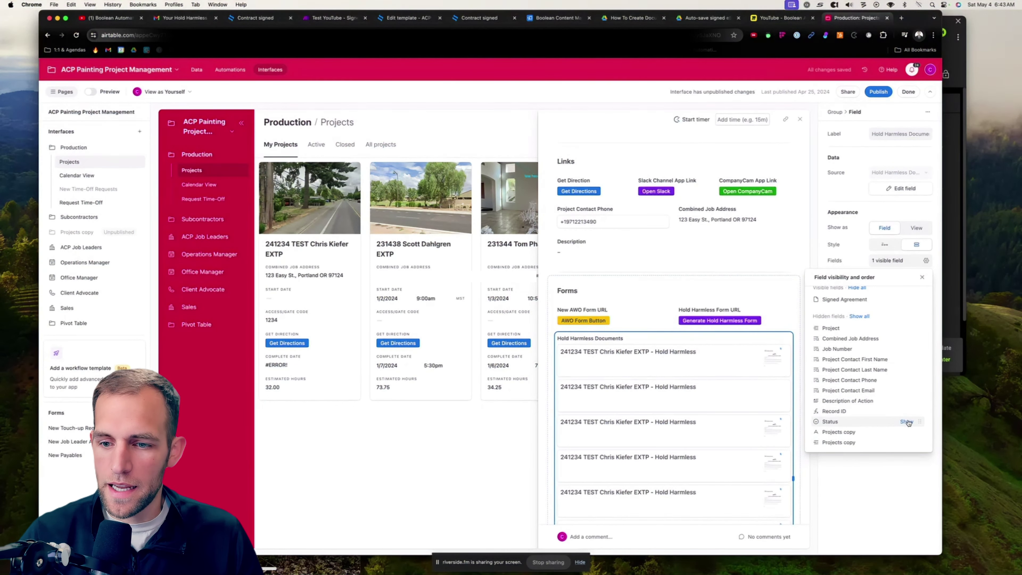
click(908, 422)
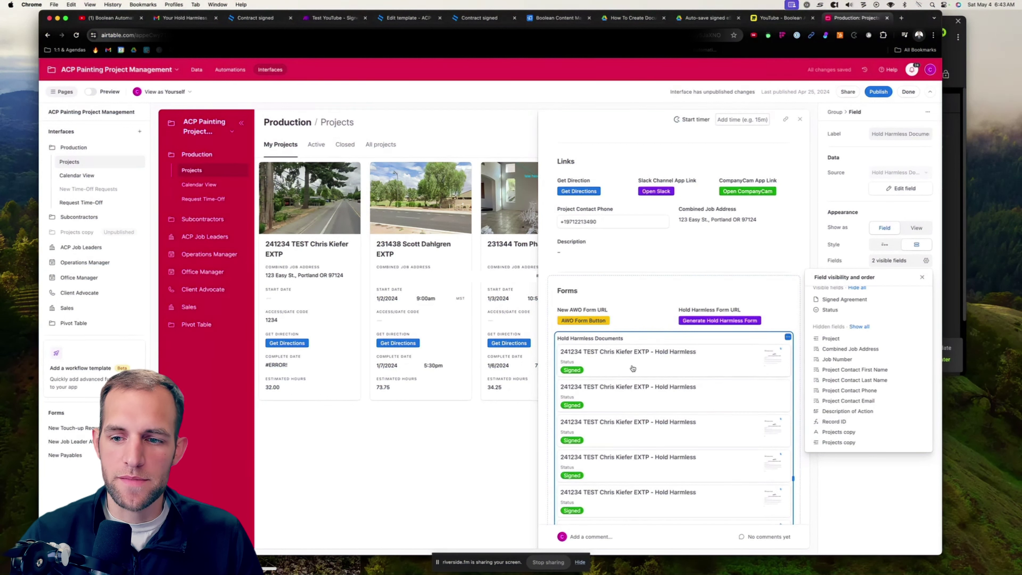
click(879, 501)
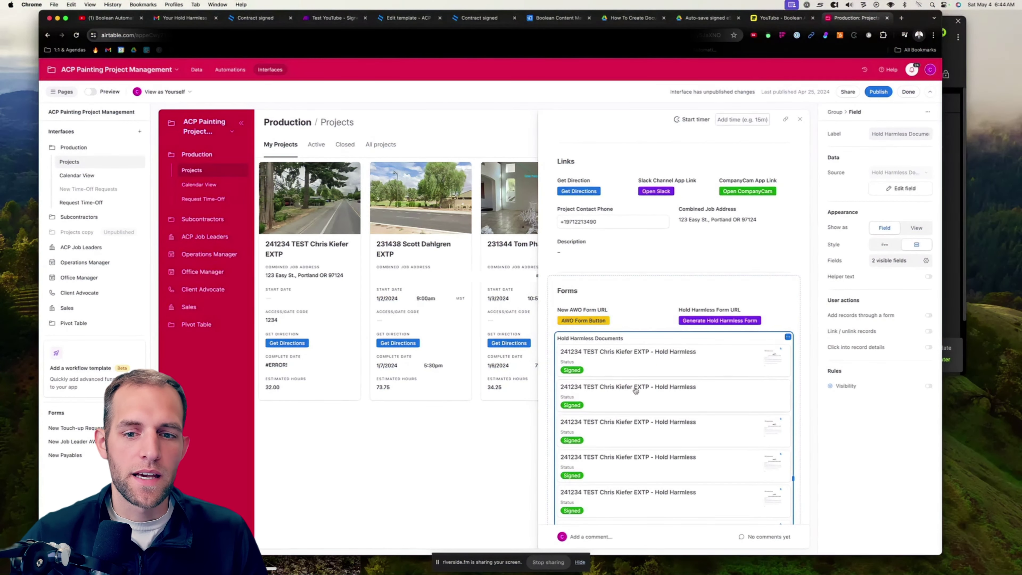
click(200, 72)
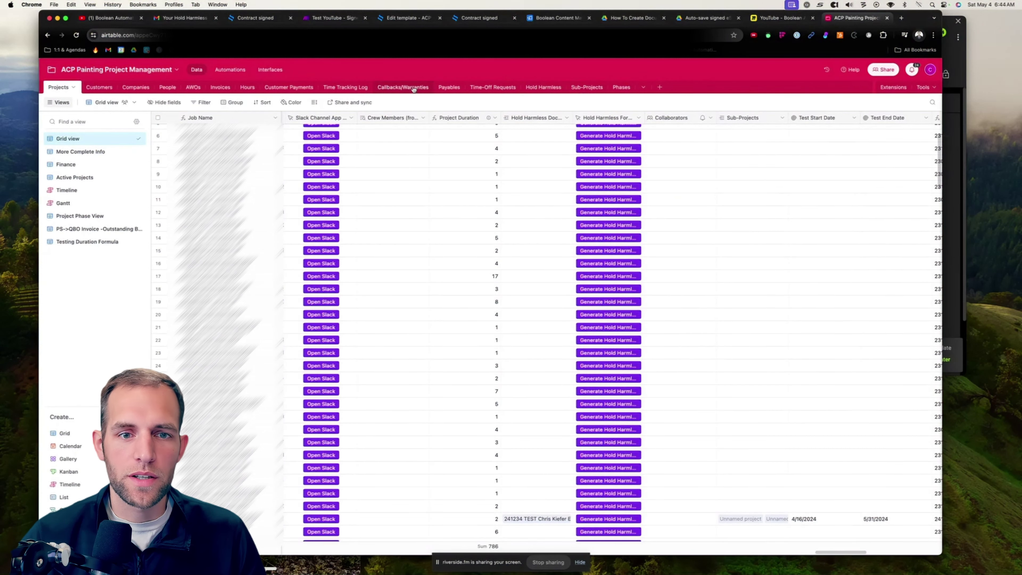
Step: Delete all records from the Hold Harmless table
click(544, 88)
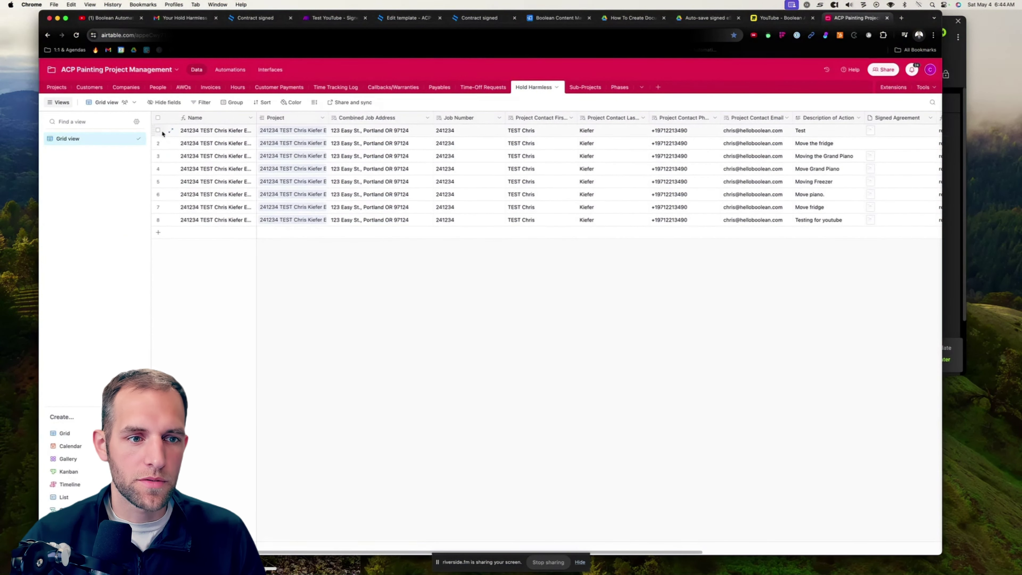
shift+click(158, 207)
right_click(159, 221)
click(209, 251)
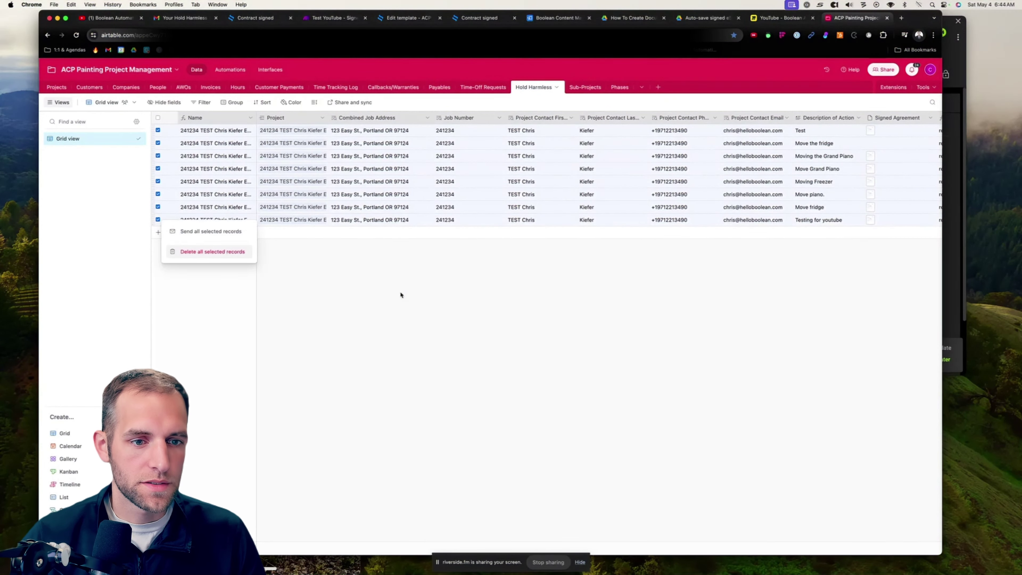
Step: Publish the Production interface, then return to the base's data view
click(271, 70)
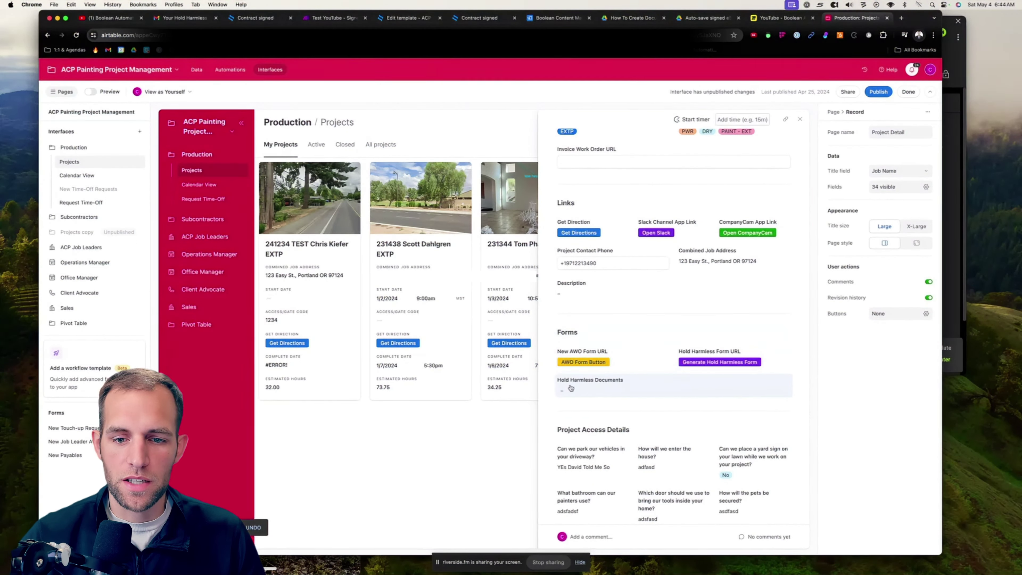
click(879, 92)
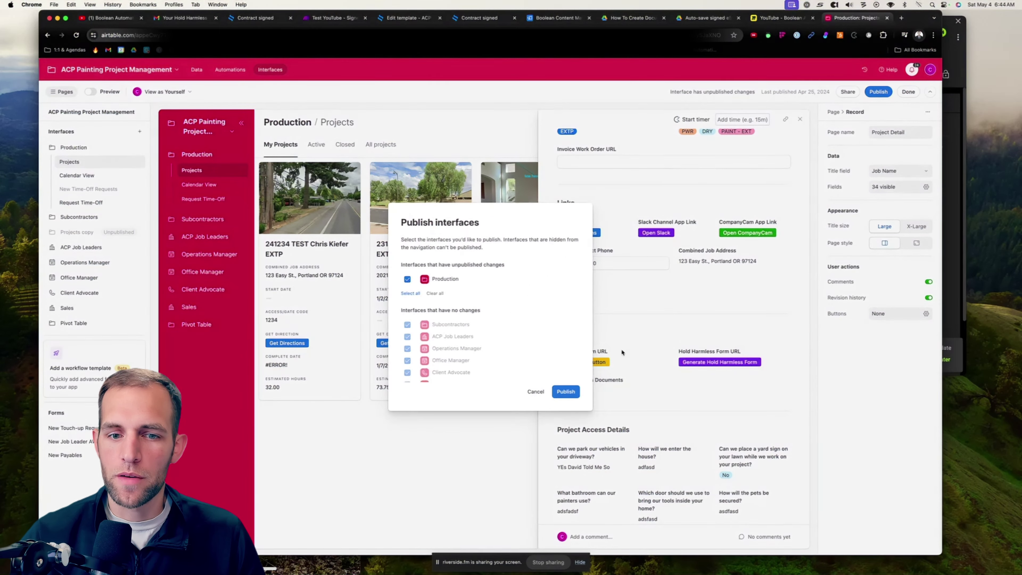
click(566, 392)
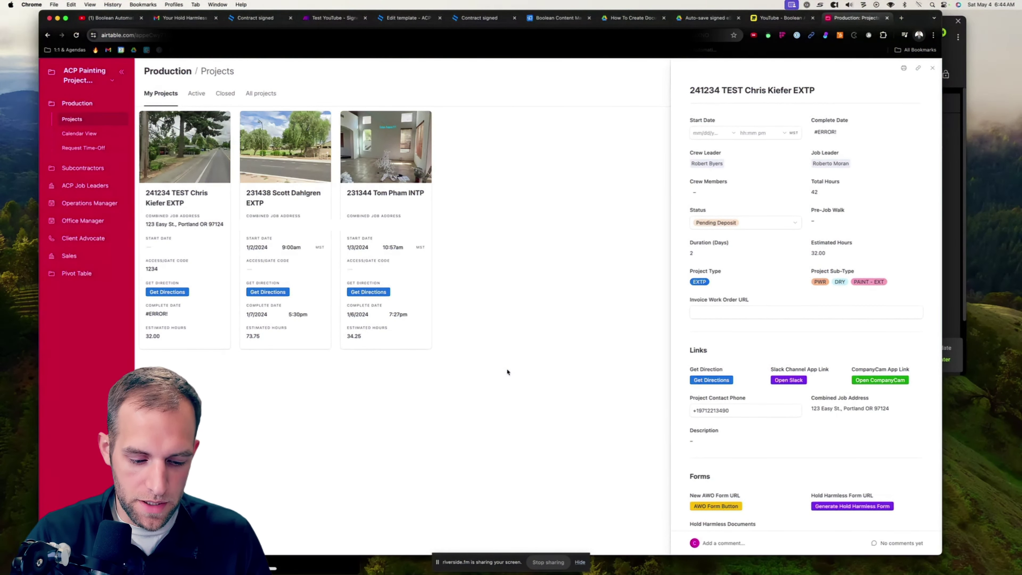
click(110, 82)
click(101, 117)
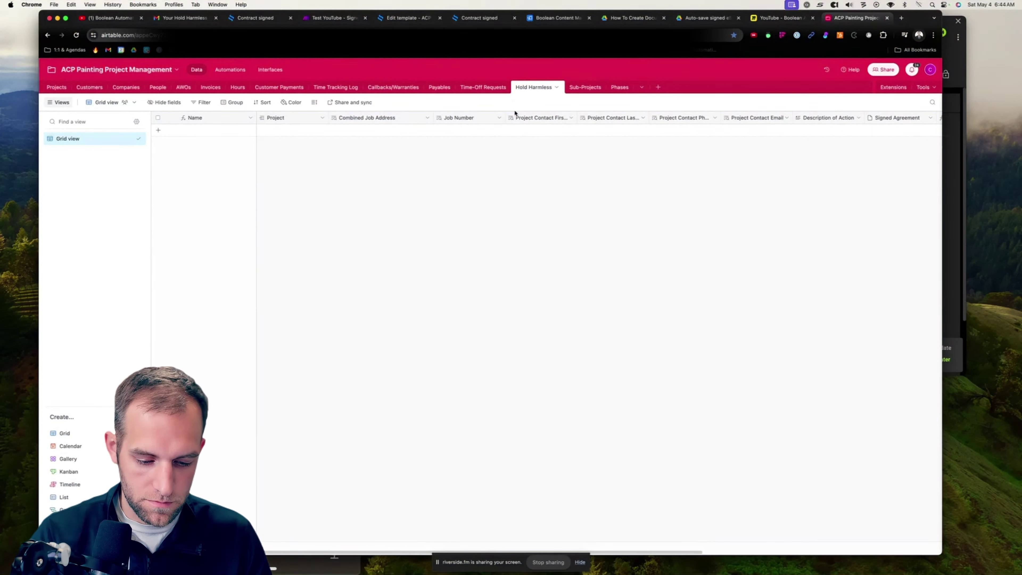
Step: Submit the Hold Harmless form with 'Move large dresser' from the mirrored phone, then view the new Airtable record
key(super+Tab)
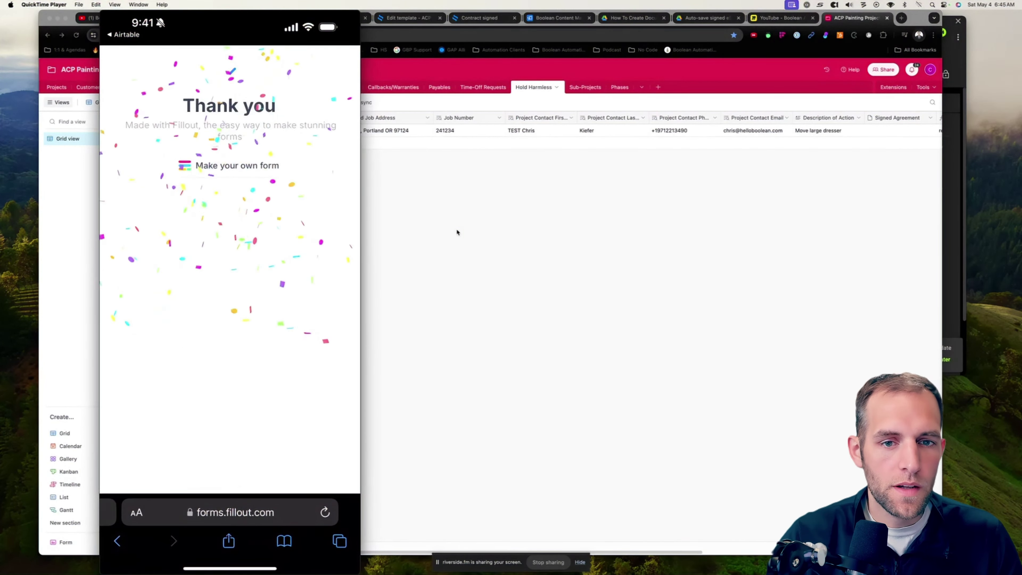
click(460, 231)
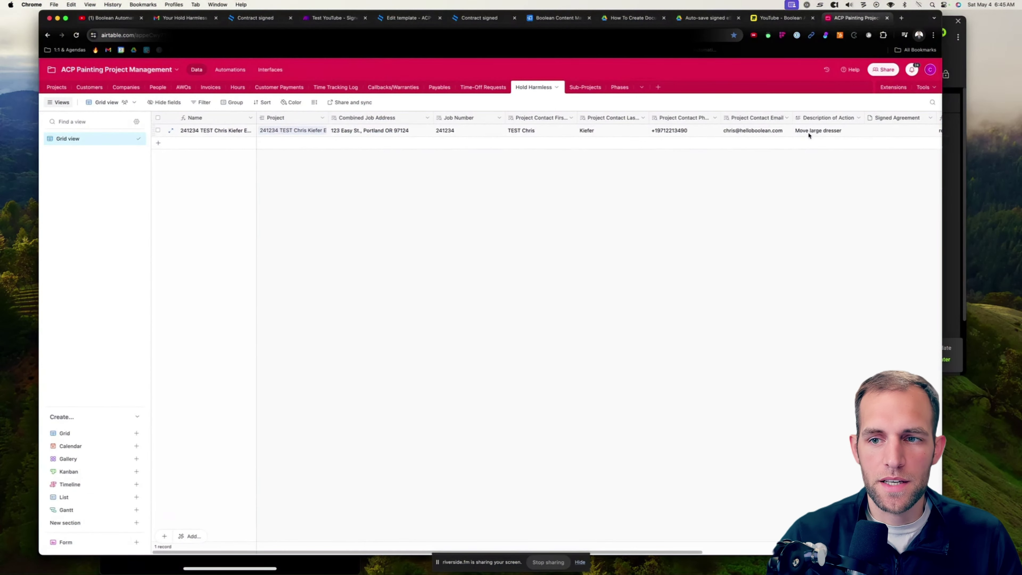